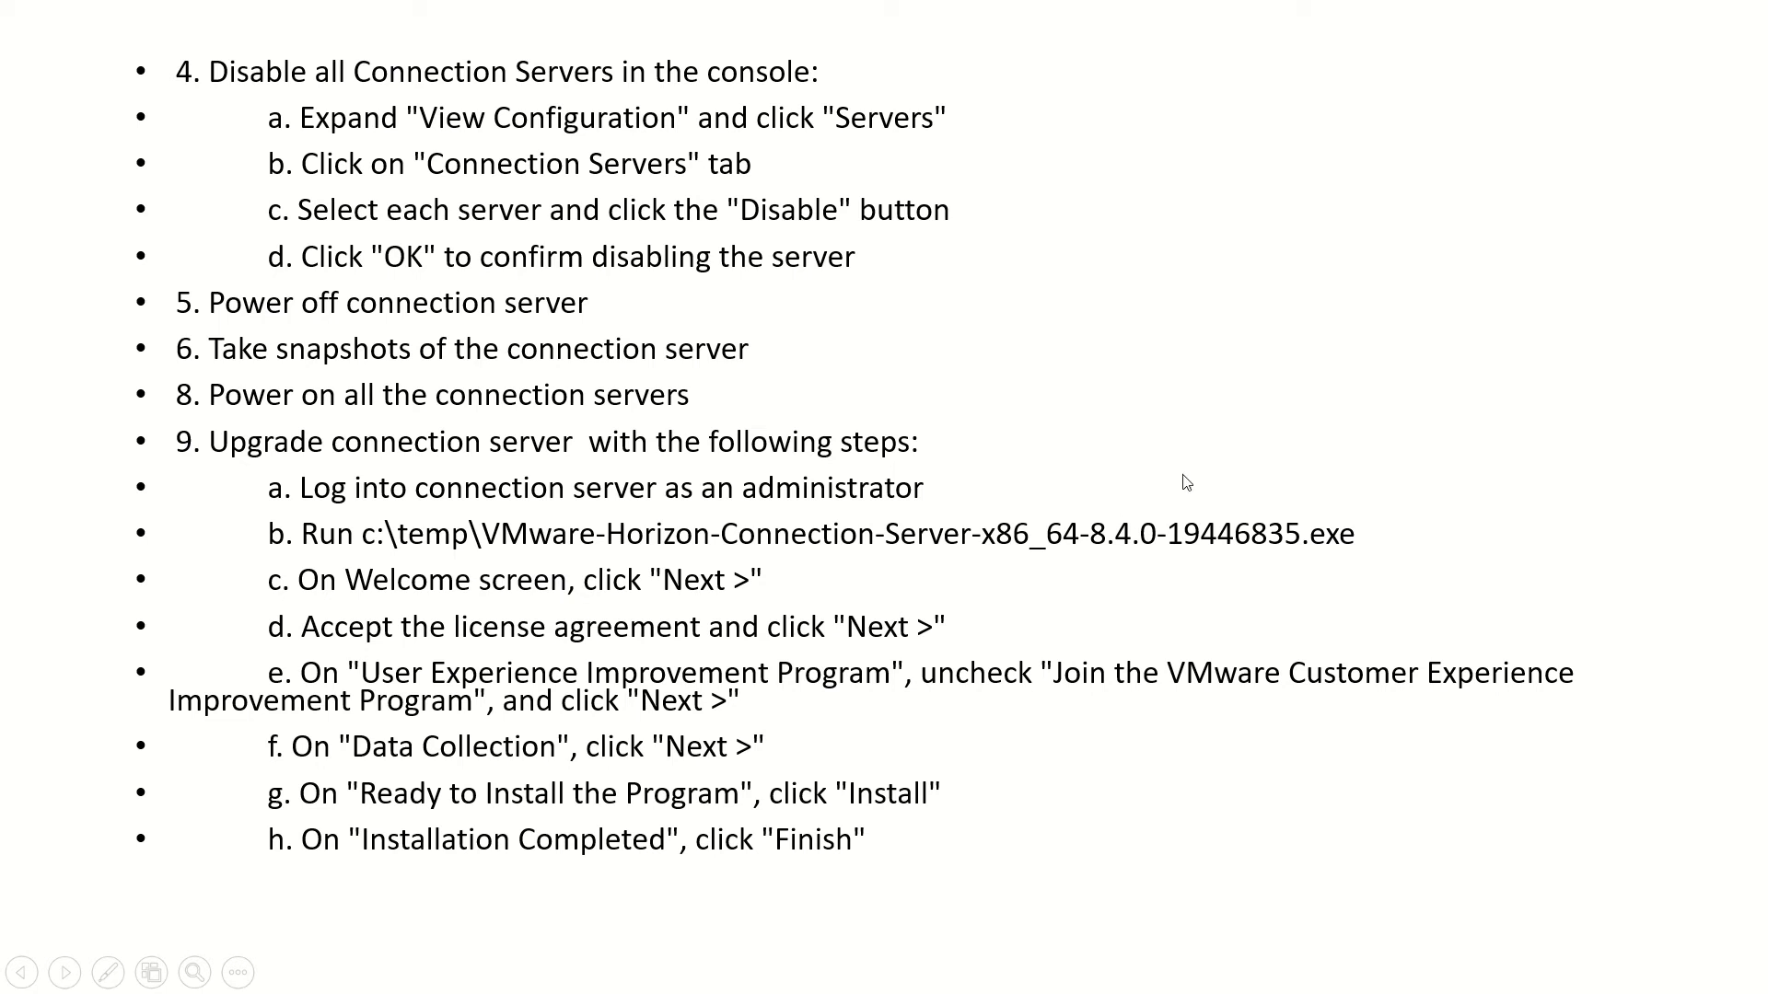
# - Leave the slideshow and bring up vSphere Client on the vPool VM list with vm-1 and vm-2 powered on
pyautogui.press('Escape')
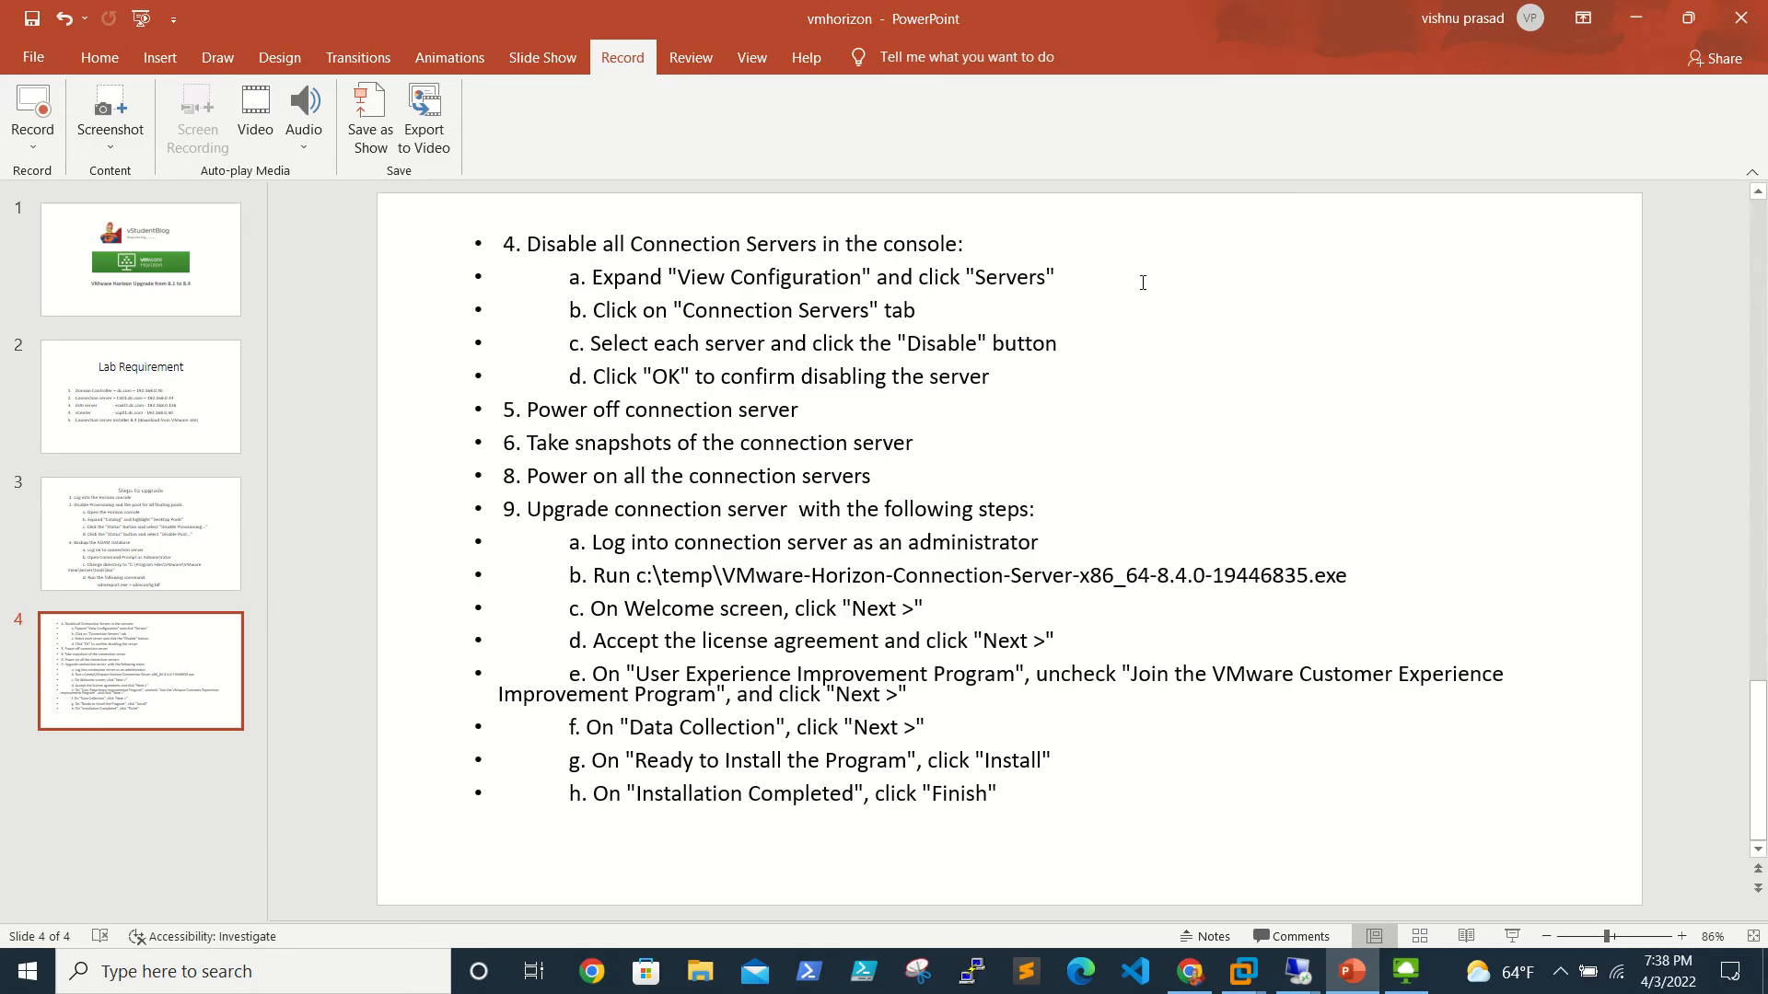
pyautogui.click(1635, 18)
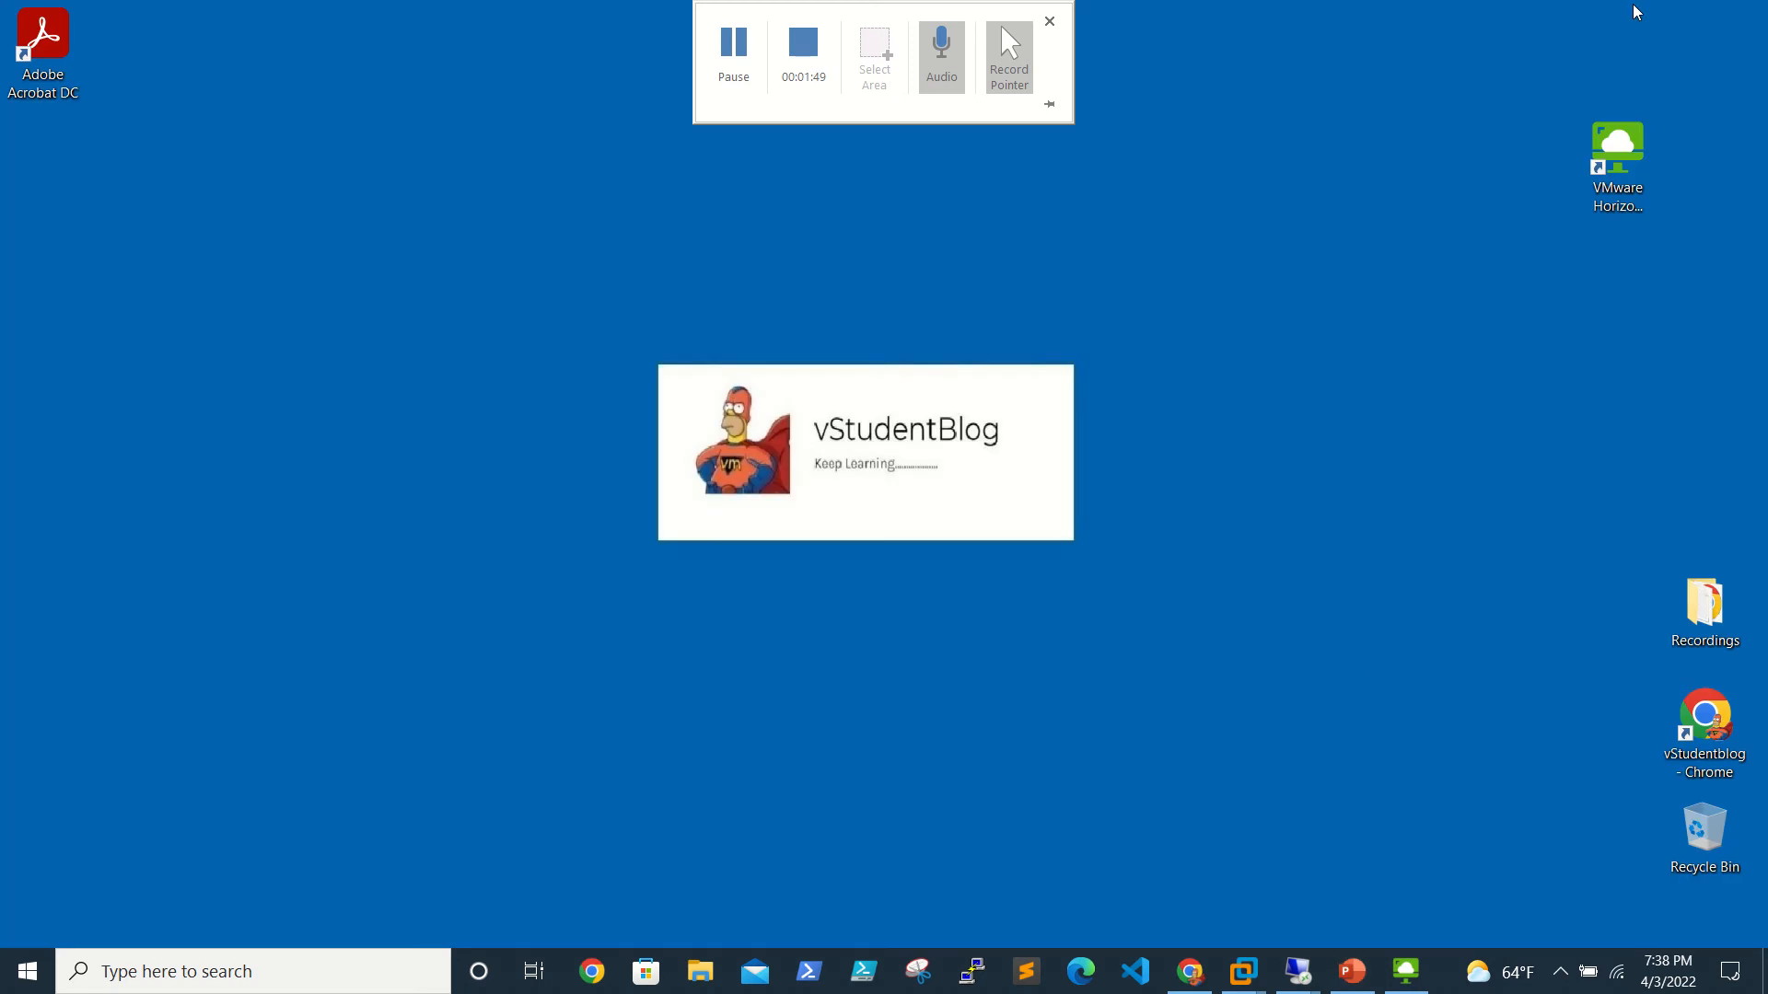
pyautogui.click(1190, 972)
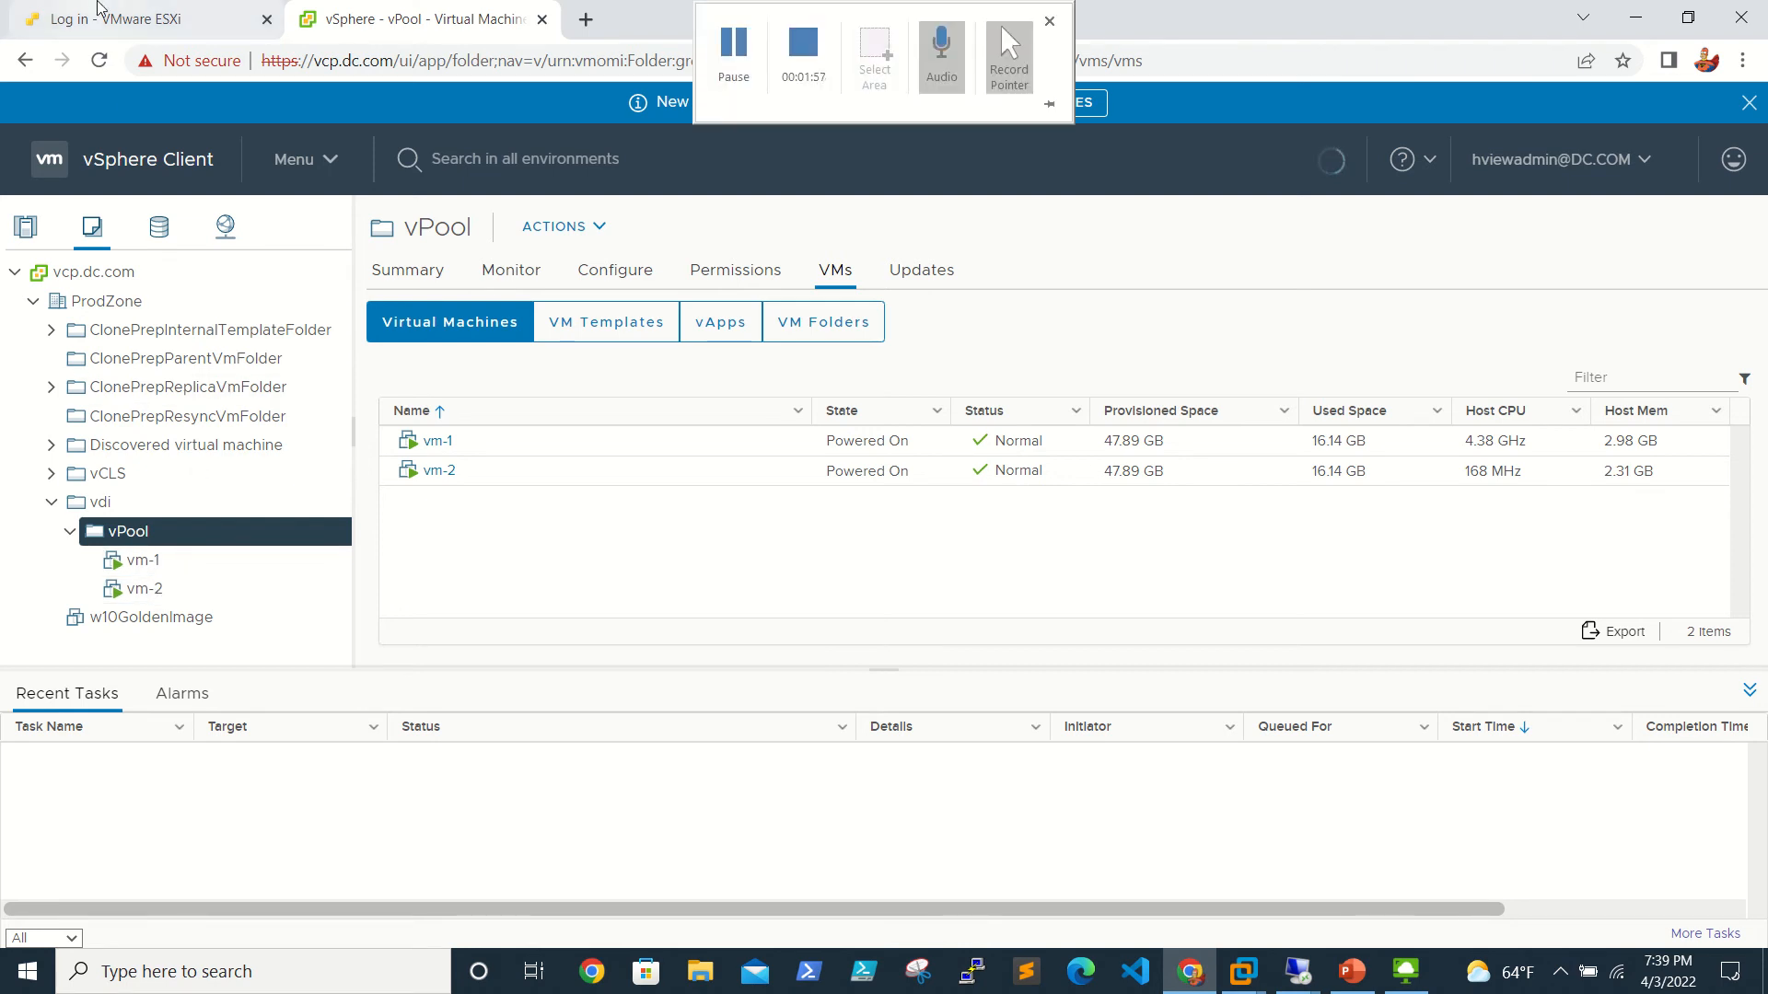
pyautogui.click(99, 18)
pyautogui.click(388, 18)
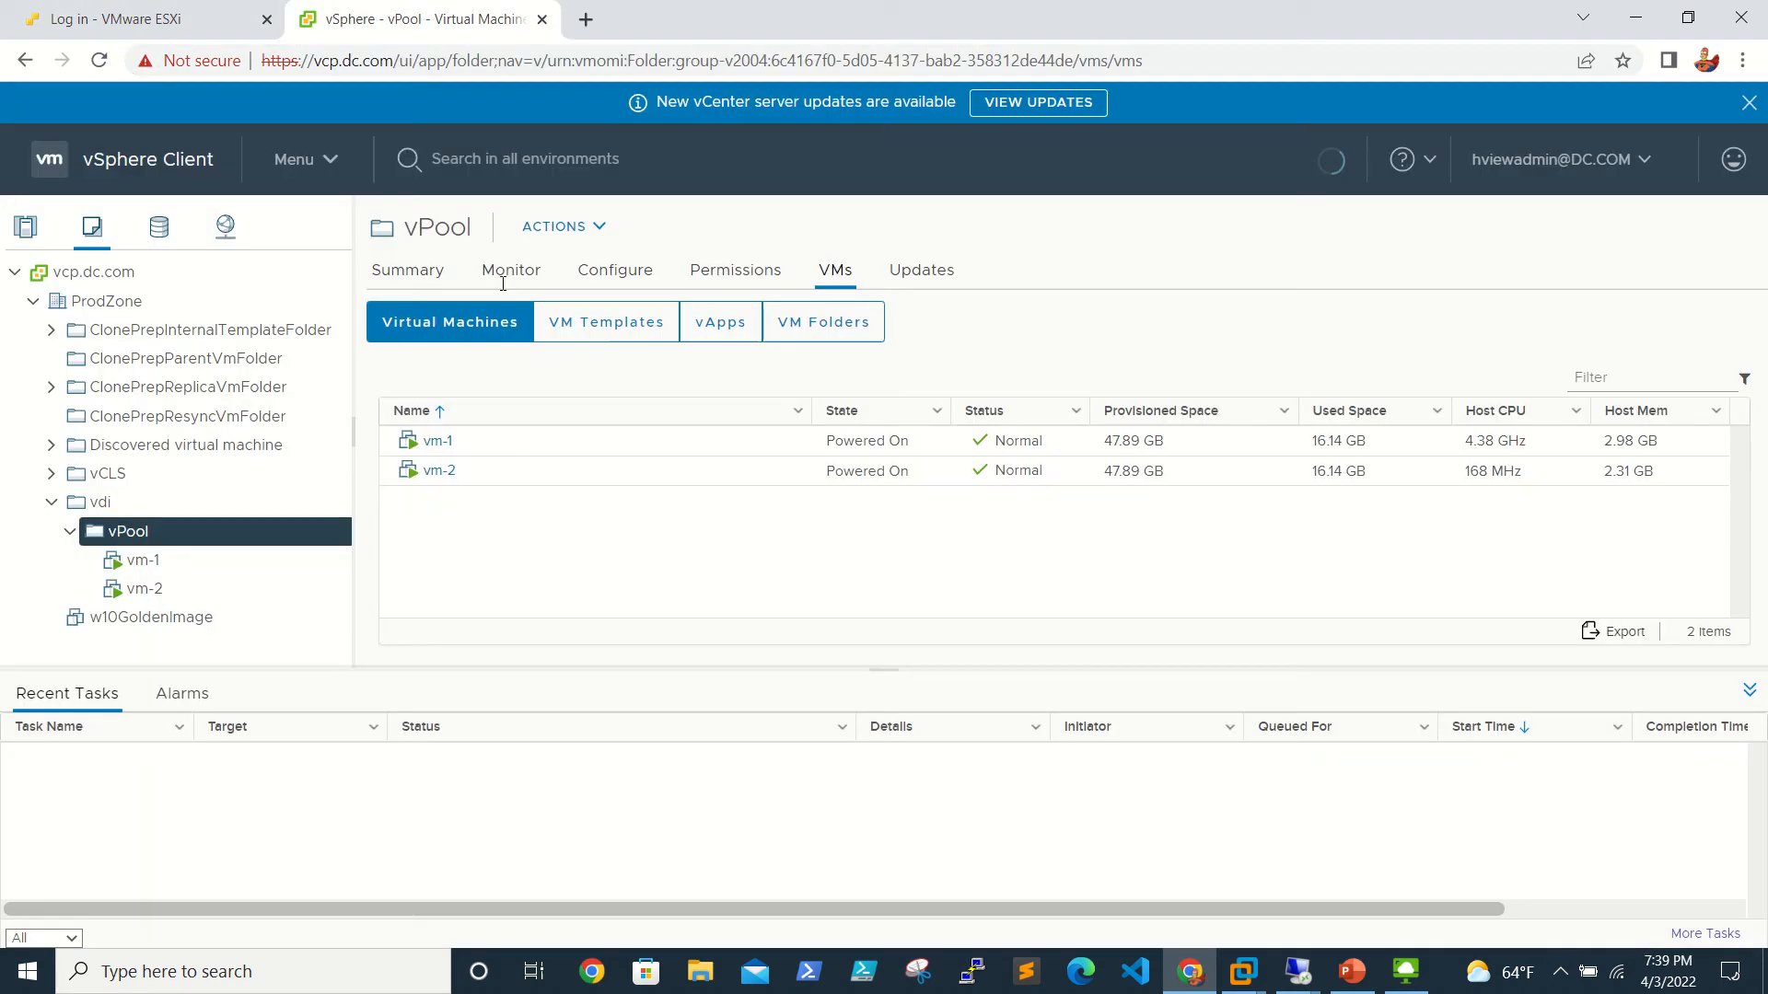
# - Glance at the domain controller RDP session, then return to the remote session switcher
pyautogui.click(1299, 973)
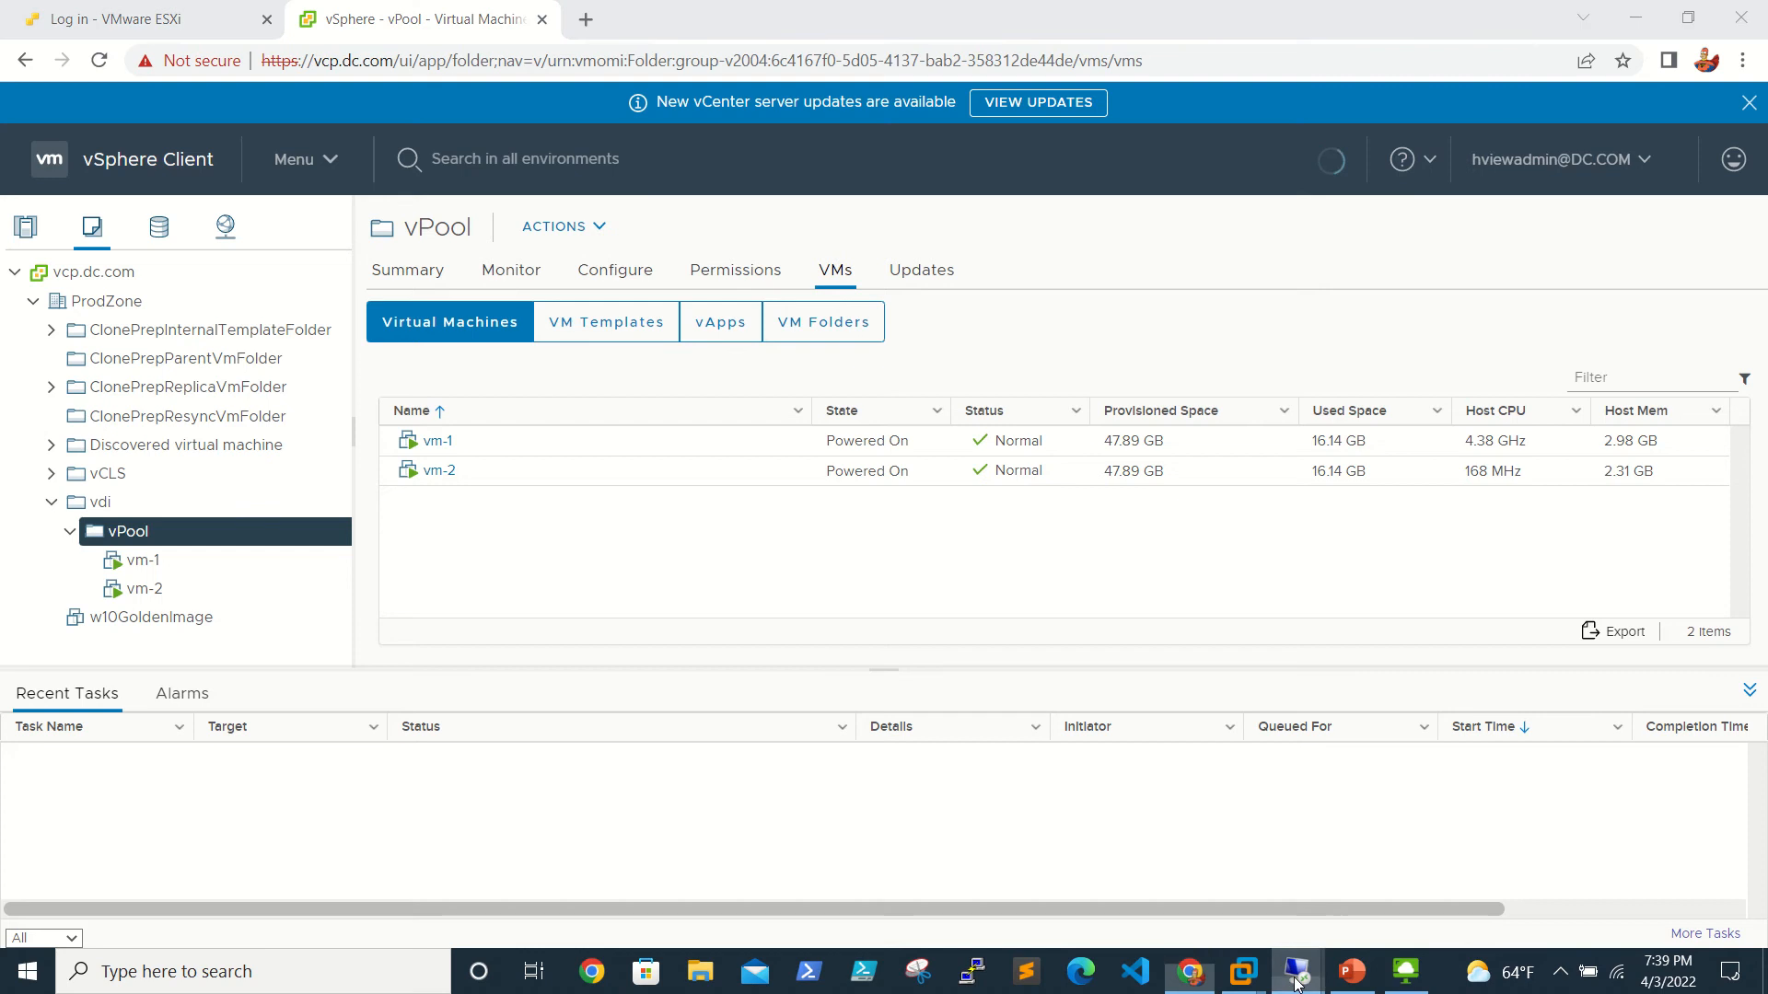
pyautogui.moveTo(1295, 970)
pyautogui.click(1338, 895)
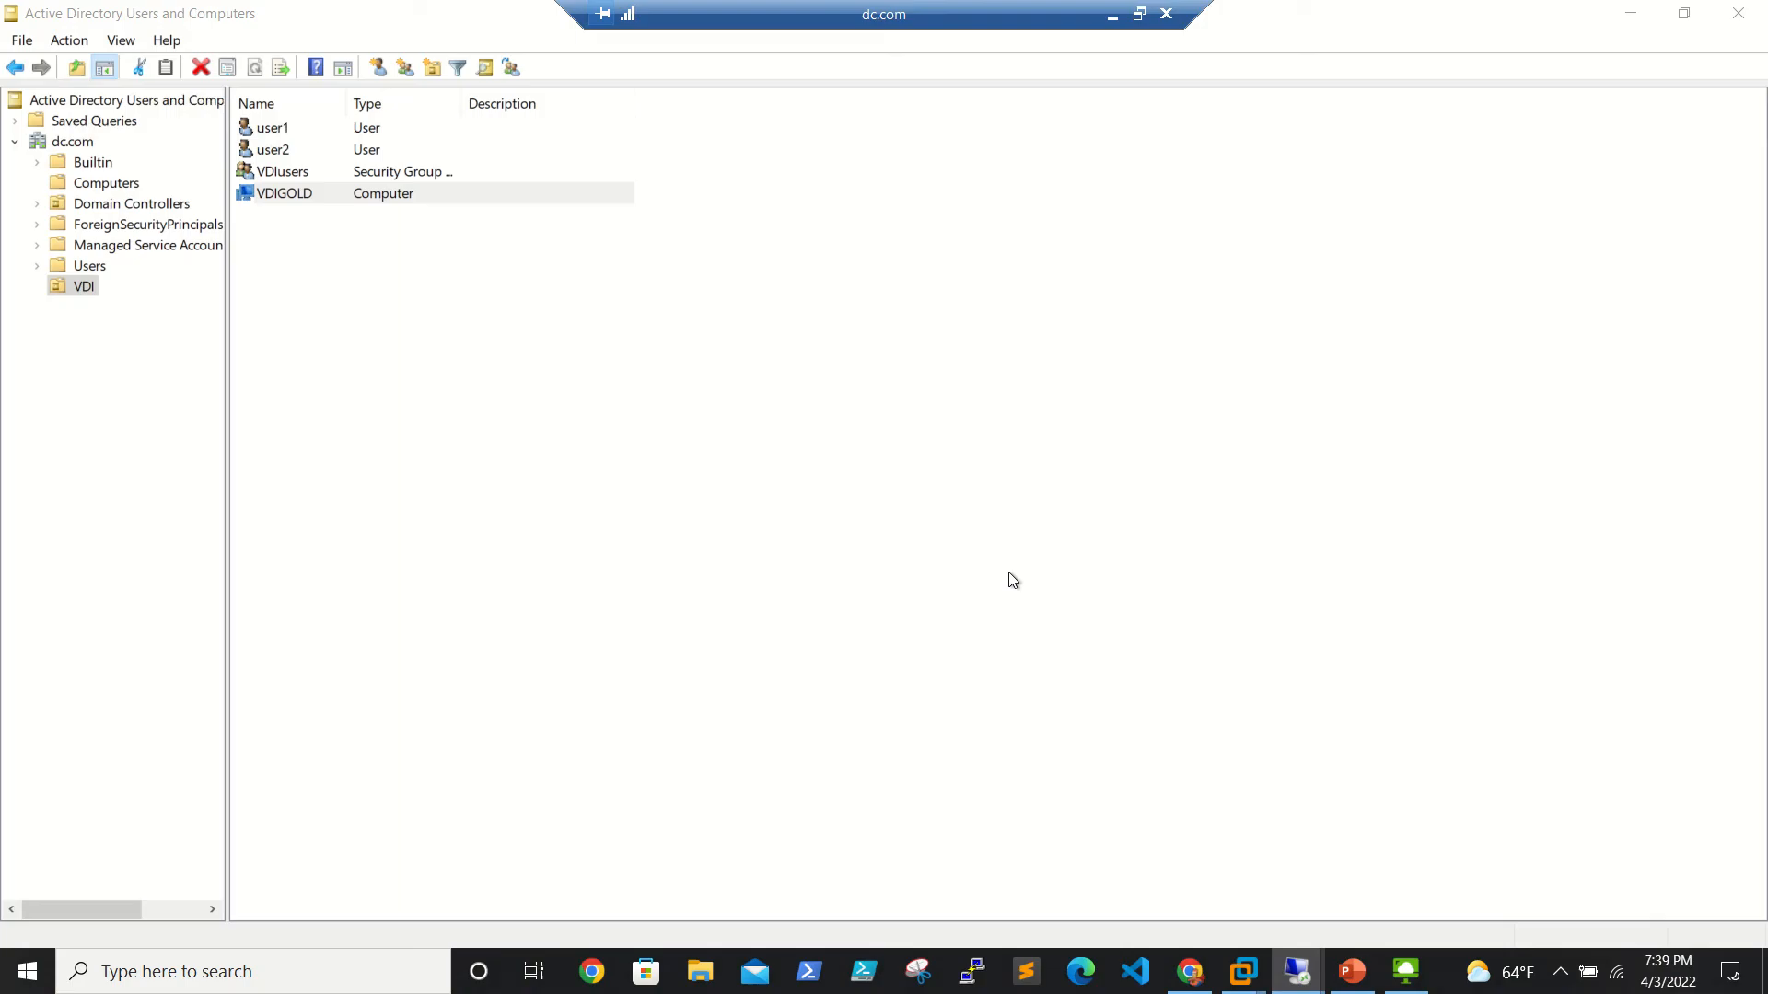
pyautogui.click(1114, 14)
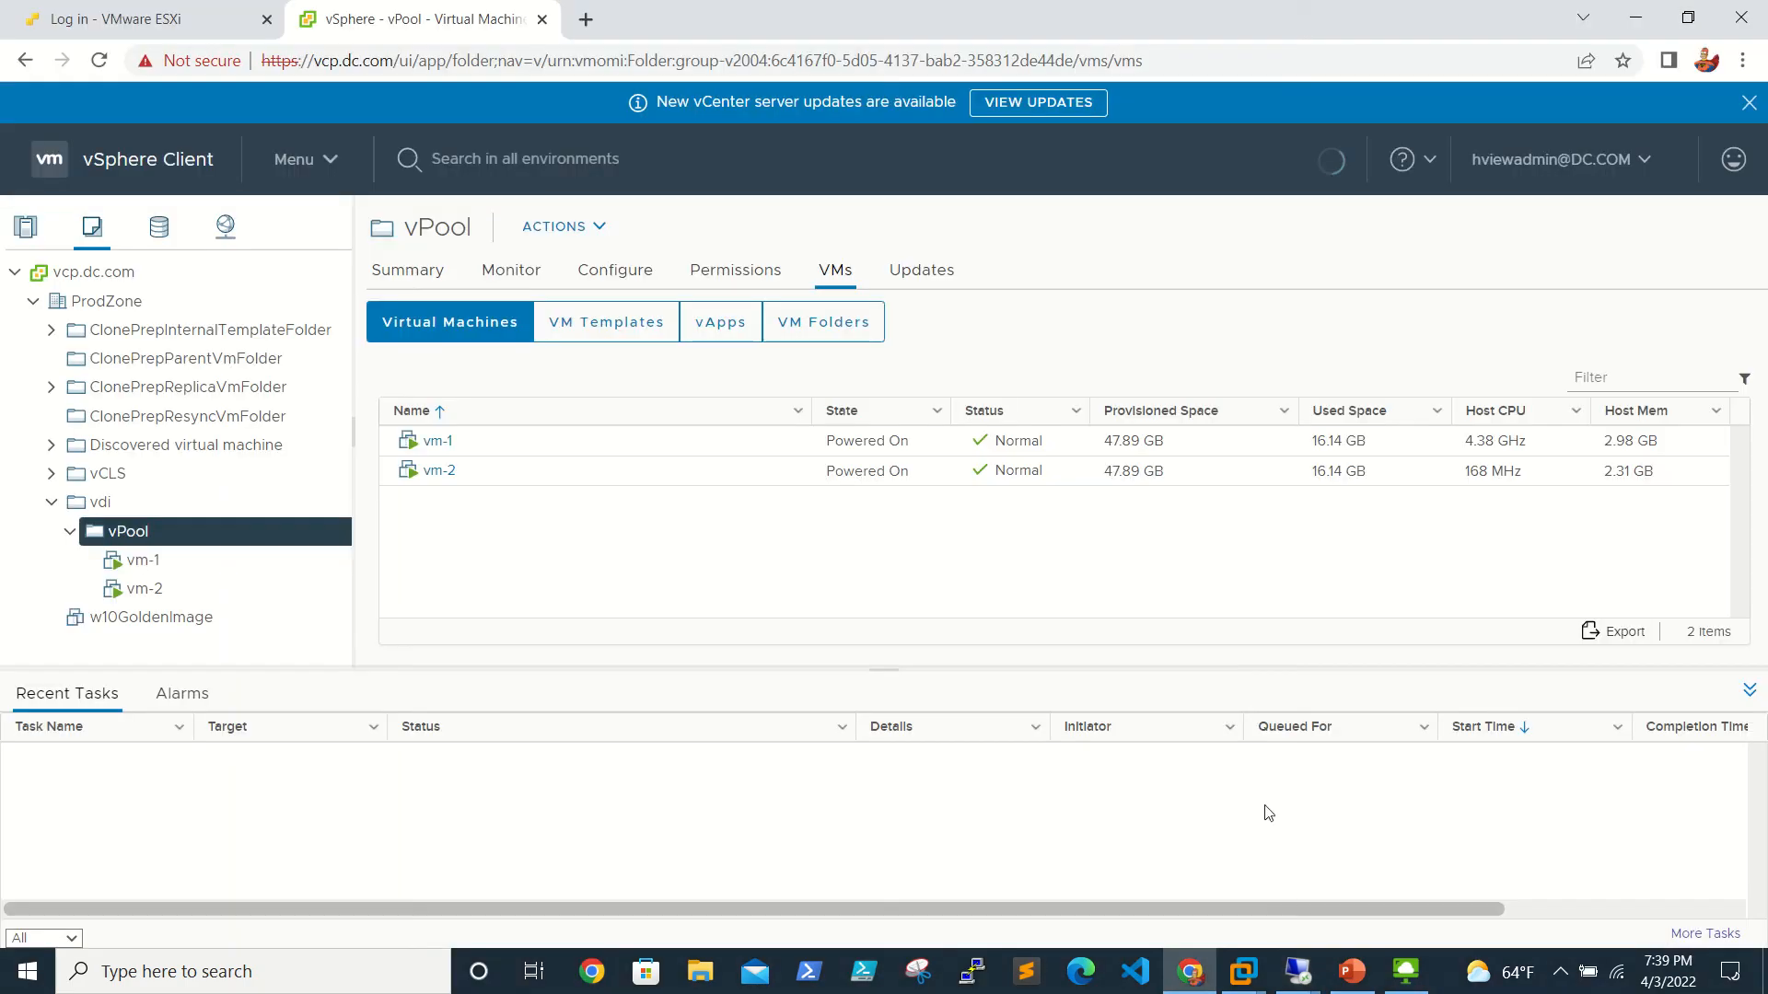
pyautogui.click(1298, 971)
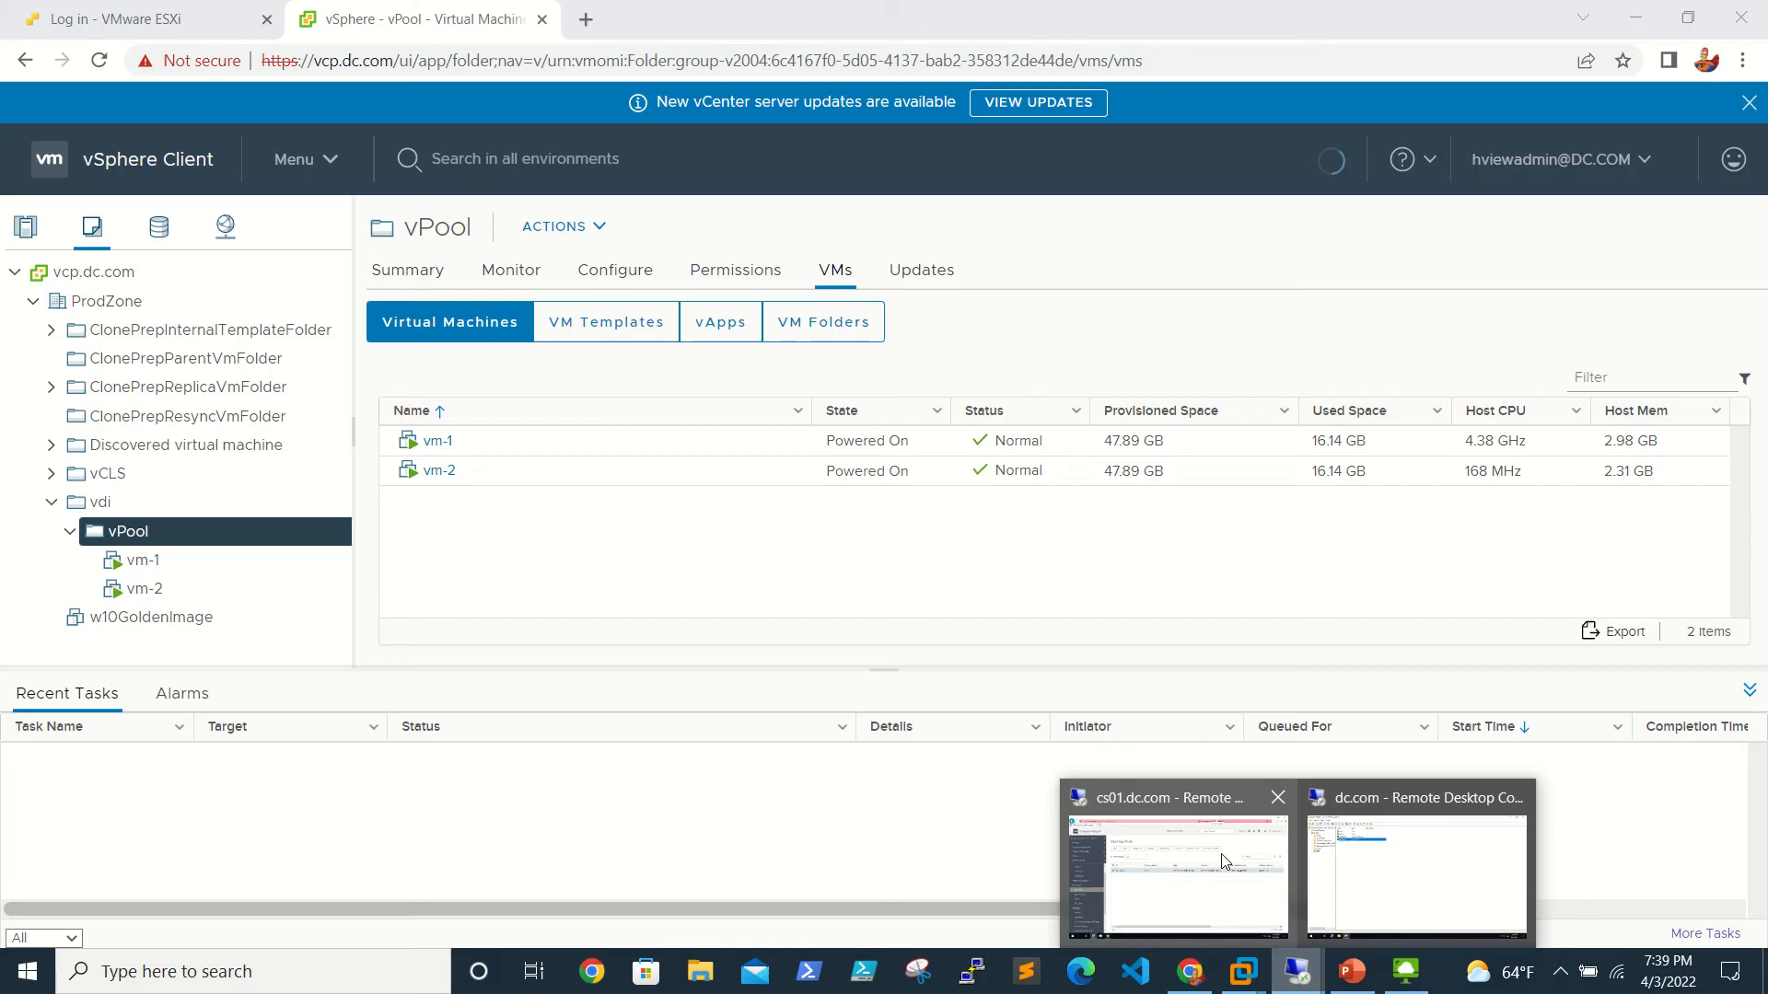
# - On the cs01 session, sign into Horizon Console as hviewadmin and reach the Cluster-CS01 dashboard
pyautogui.click(1181, 864)
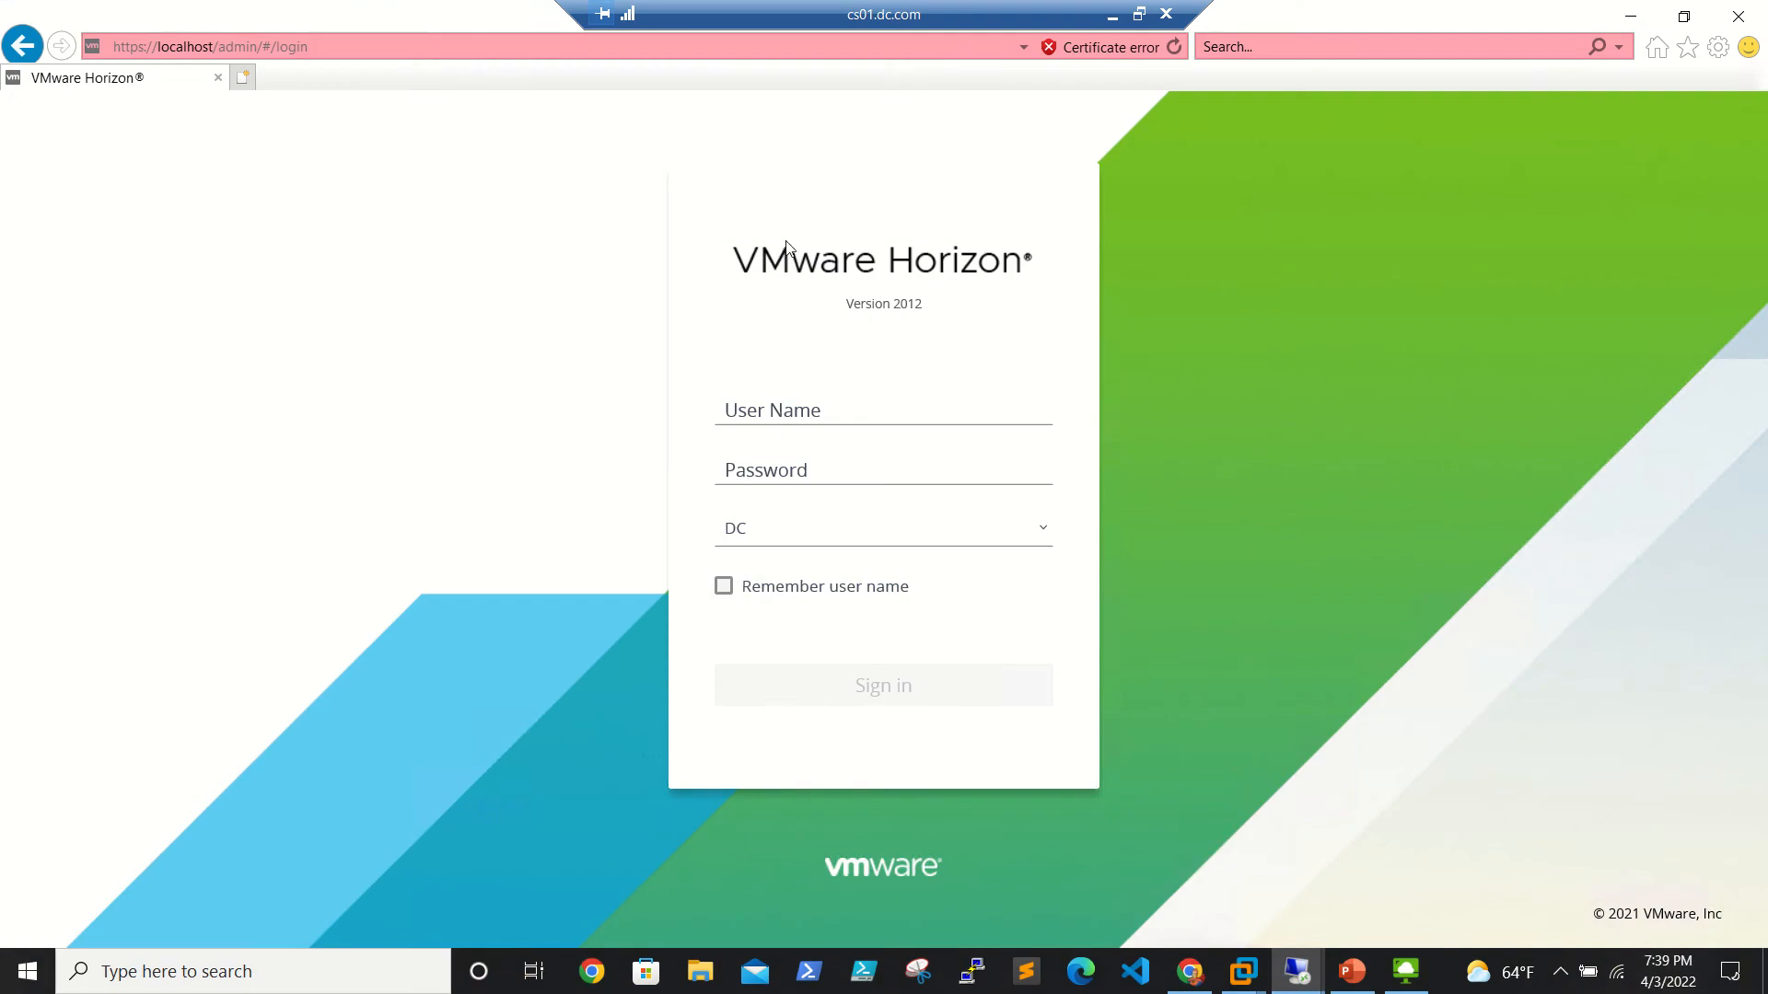
pyautogui.click(813, 400)
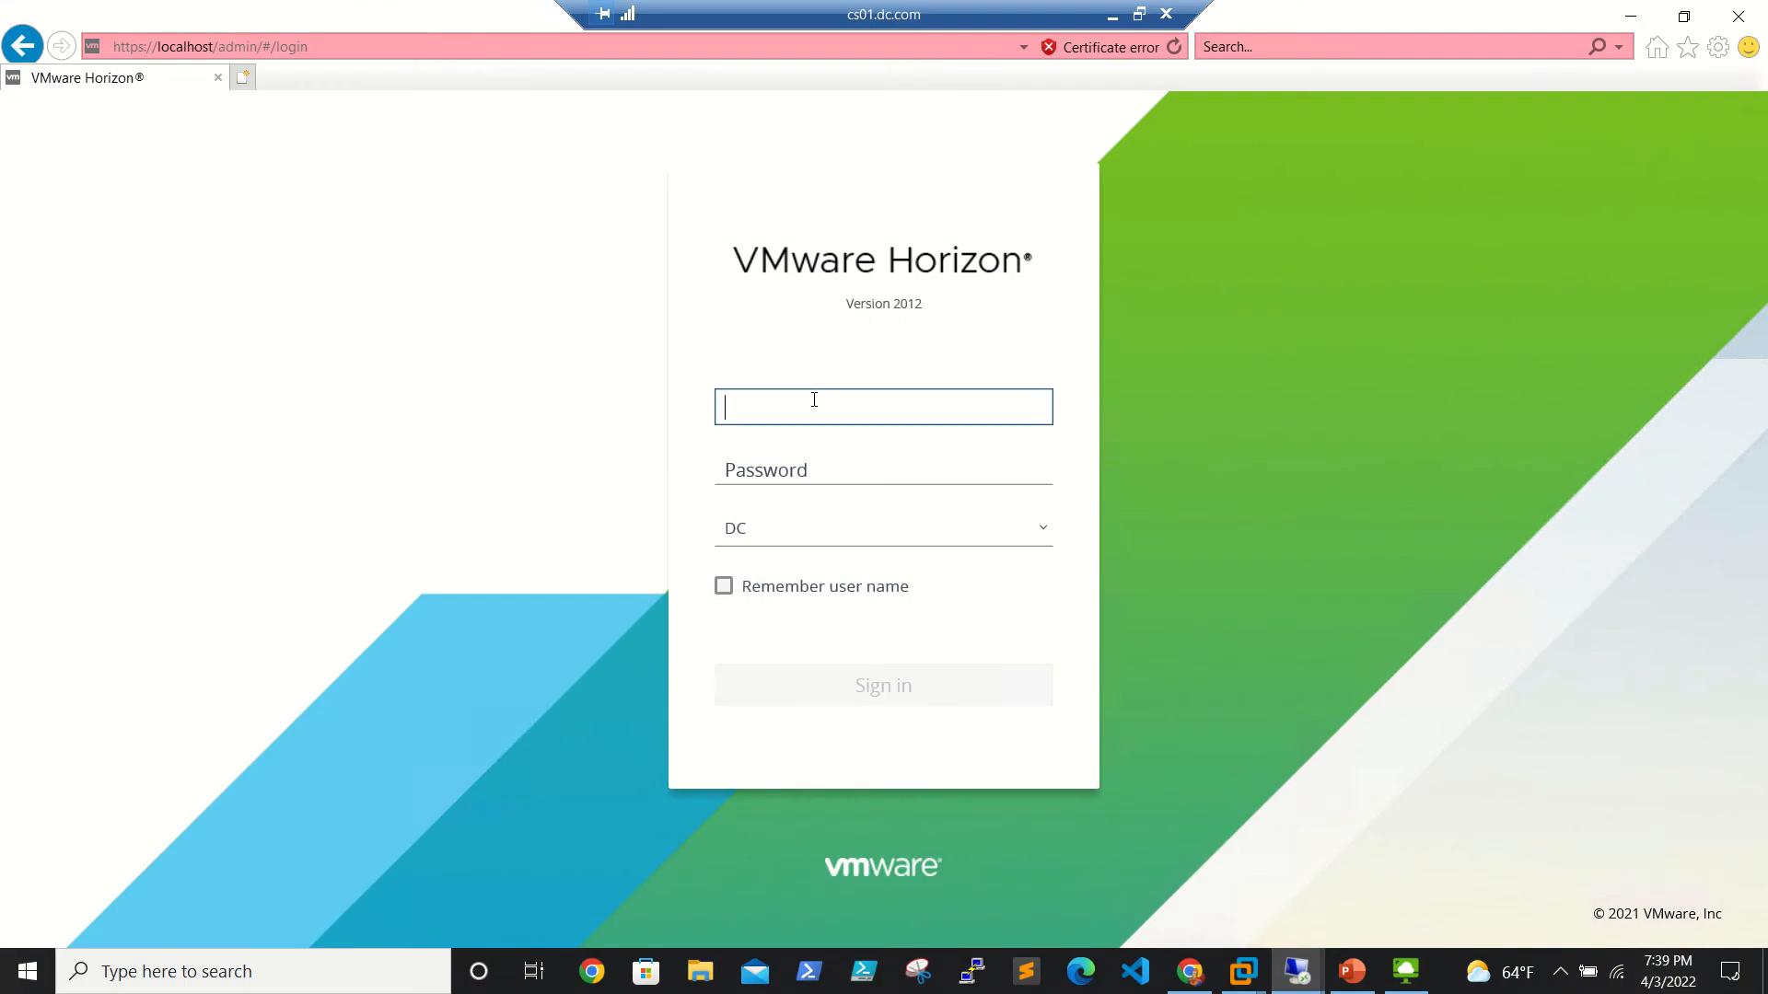
pyautogui.write('h')
pyautogui.press('BackSpace')
pyautogui.write('hvi')
pyautogui.write('ewadmin')
pyautogui.press('Tab')
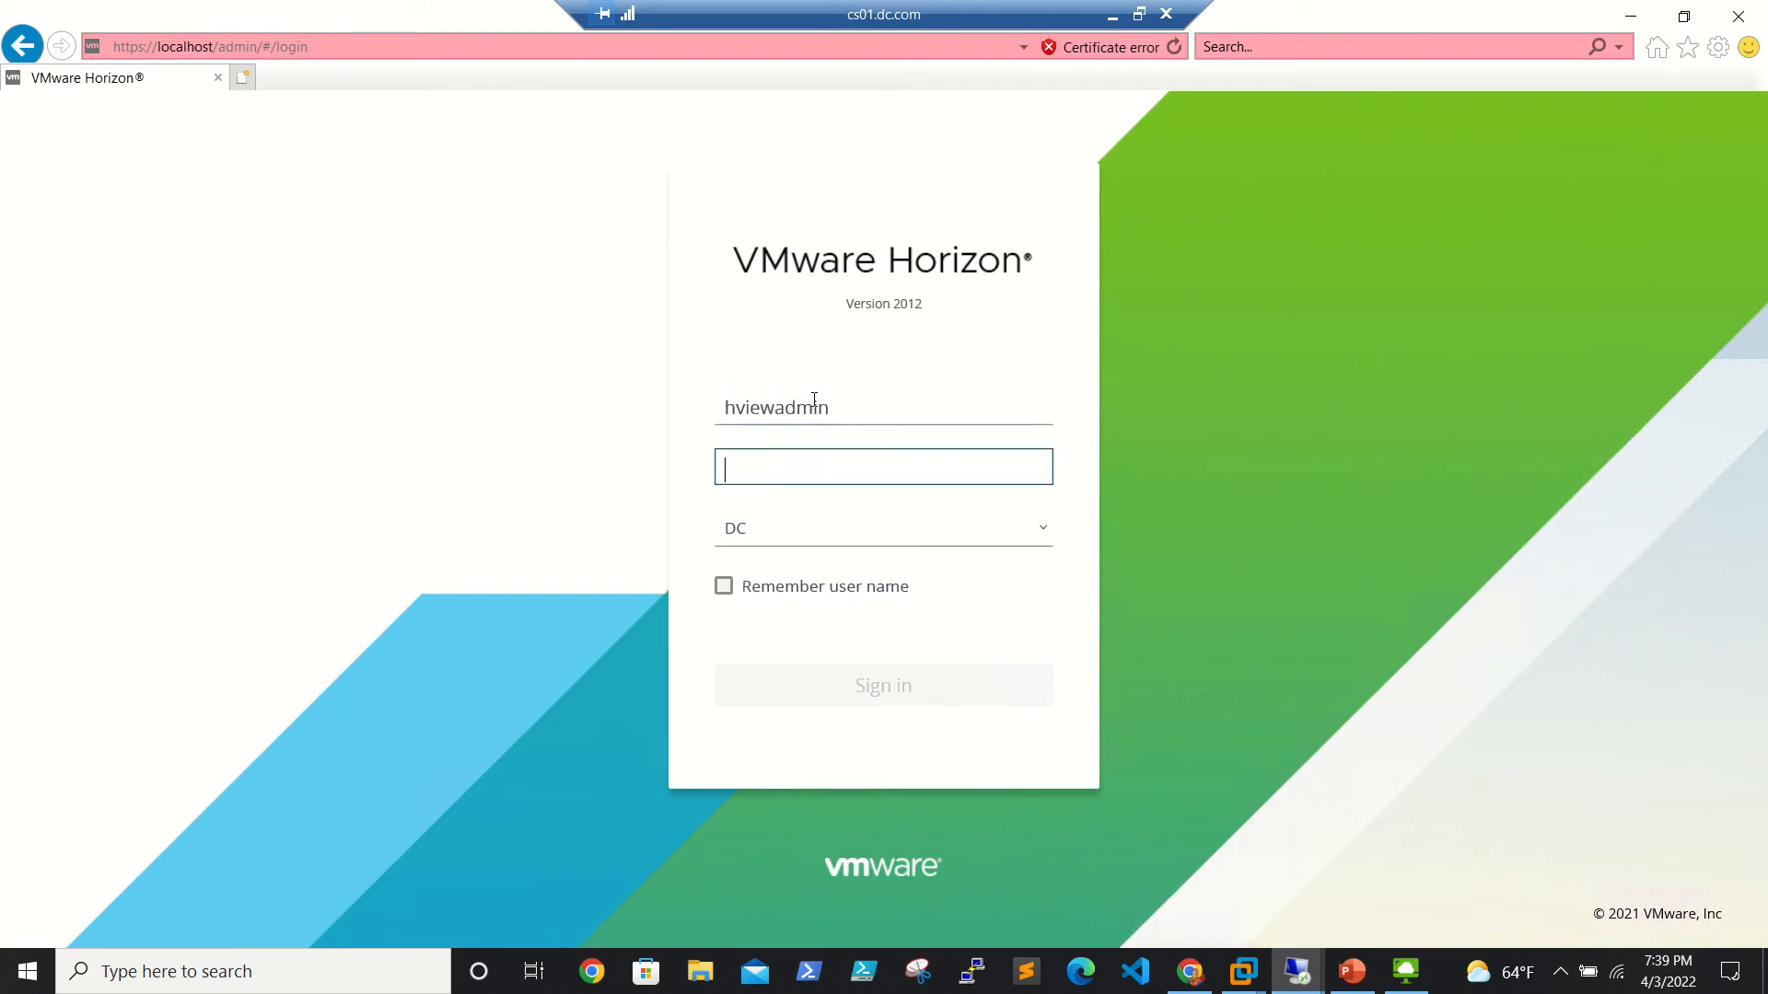
pyautogui.write('*********')
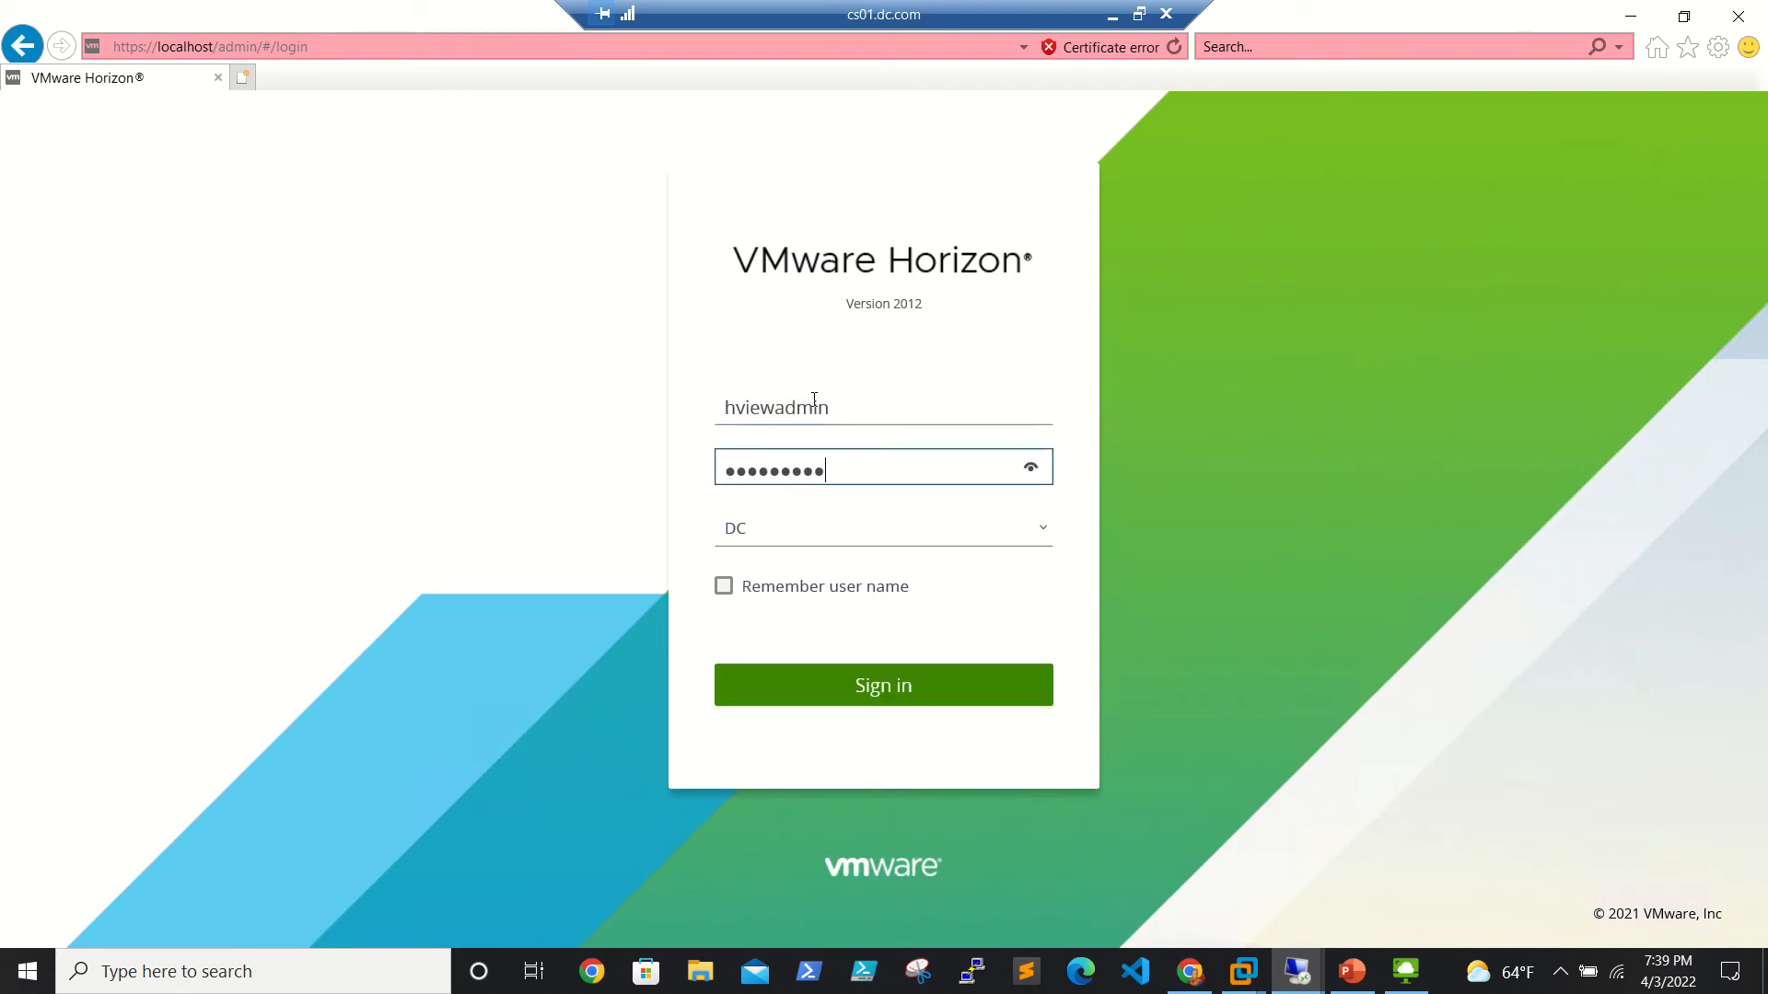
pyautogui.press('Return')
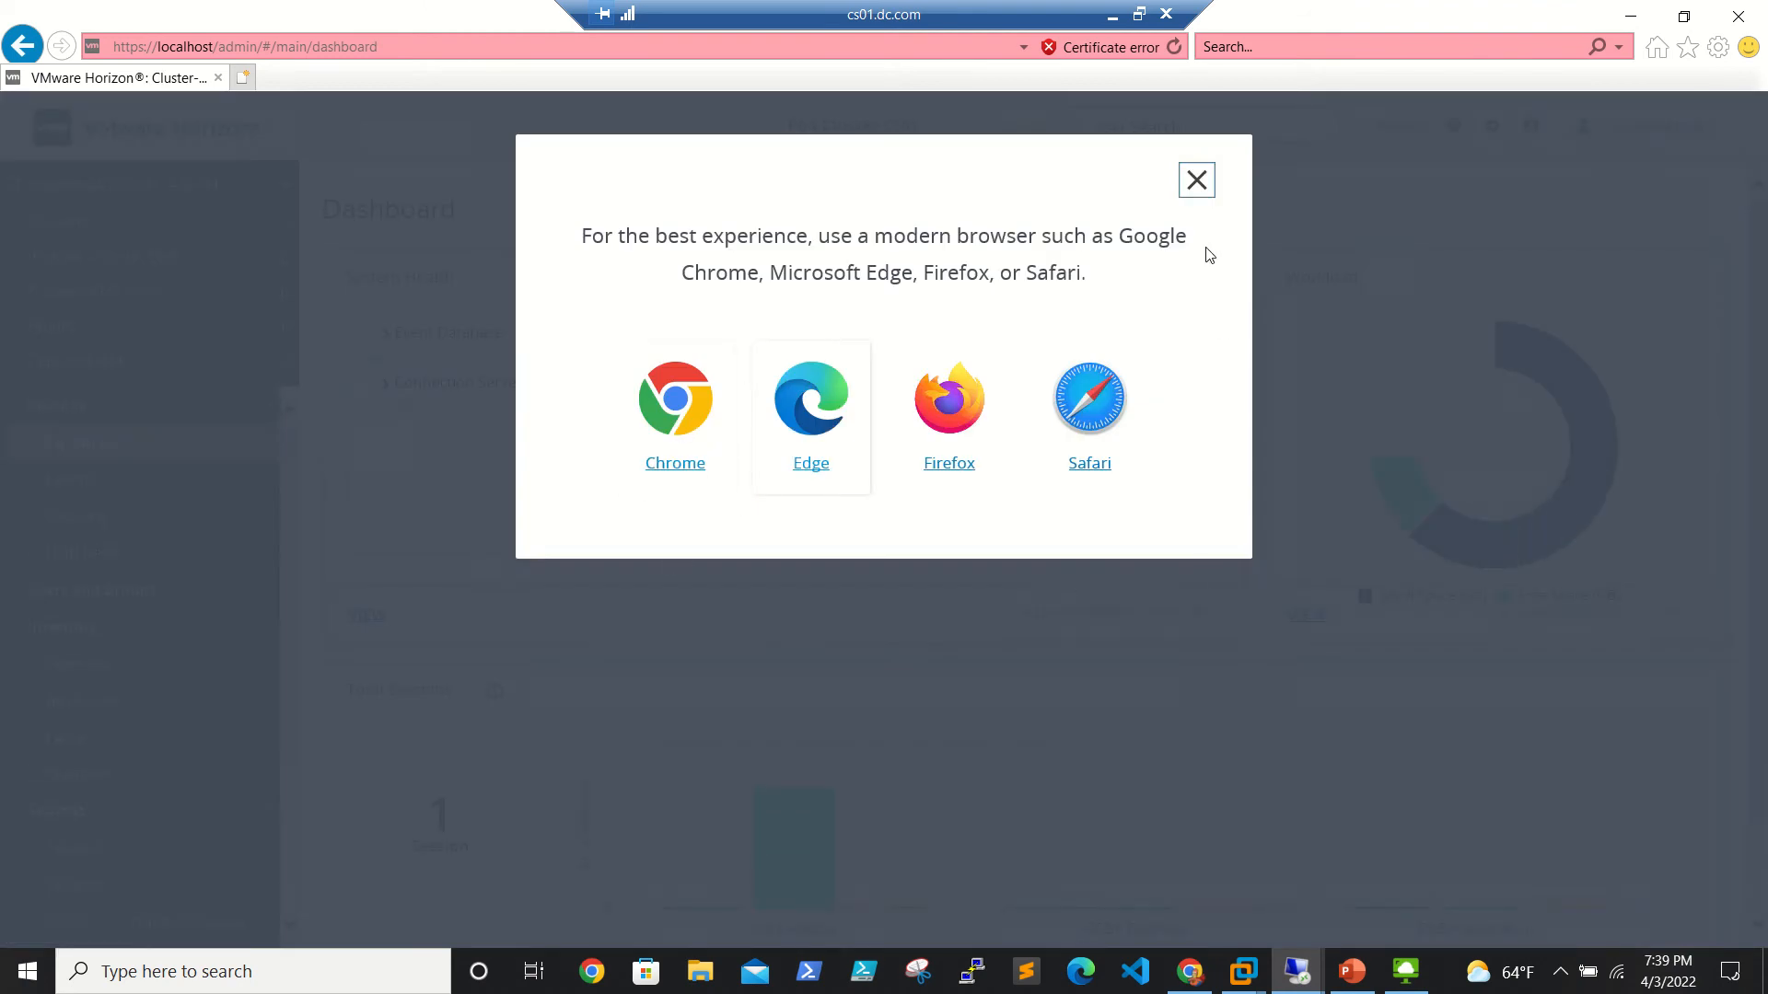
# - Select vPool in the Desktop Pools list and switch to its running Windows 10 virtual desktop
pyautogui.click(1197, 182)
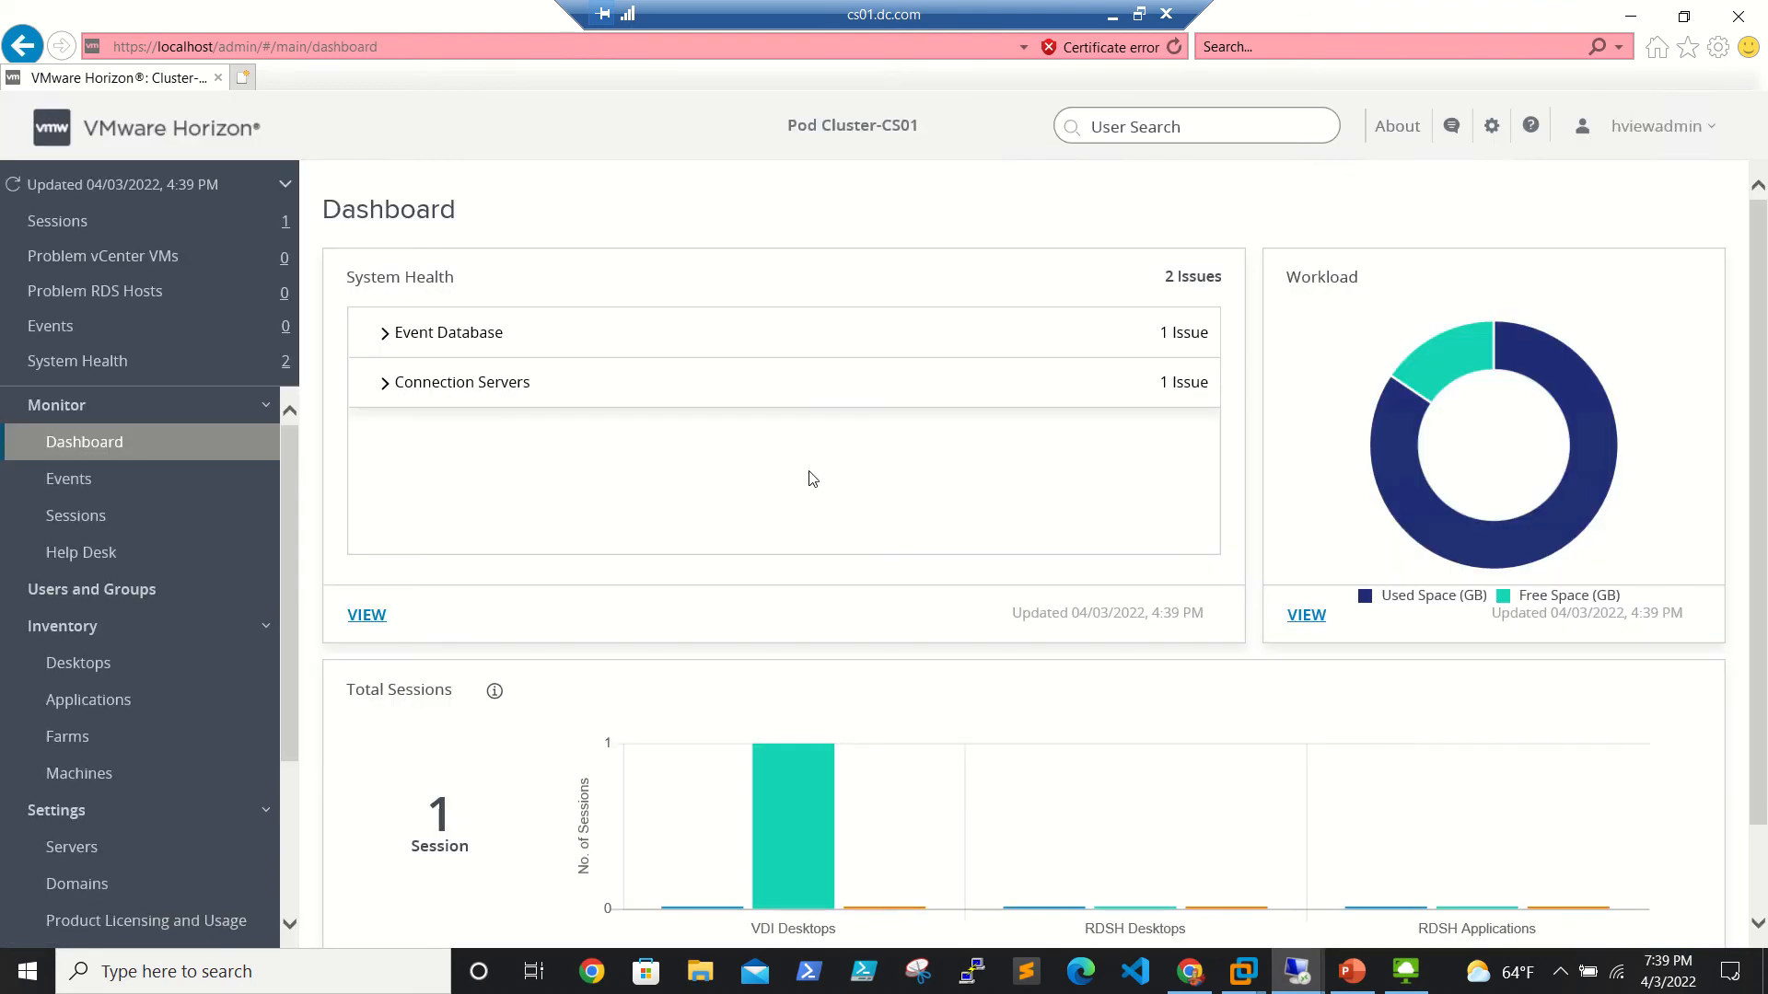
pyautogui.scroll(-2, 138, 621)
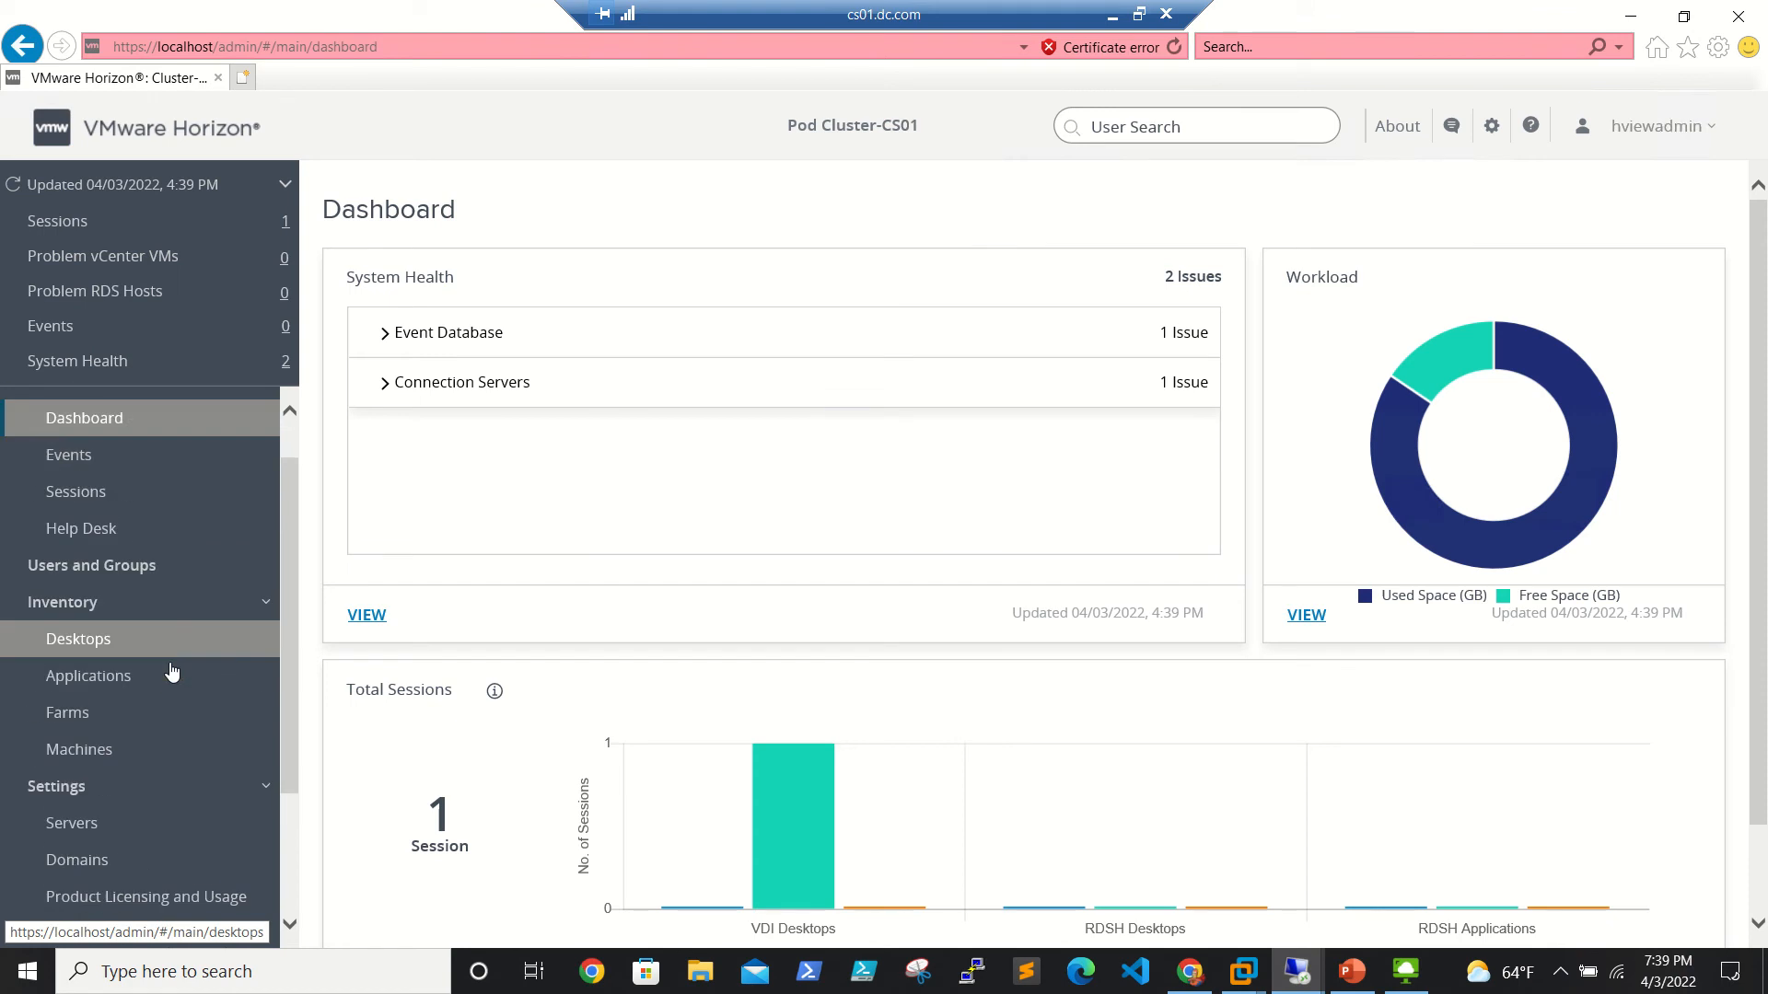
pyautogui.scroll(2, 138, 621)
pyautogui.scroll(-1, 88, 629)
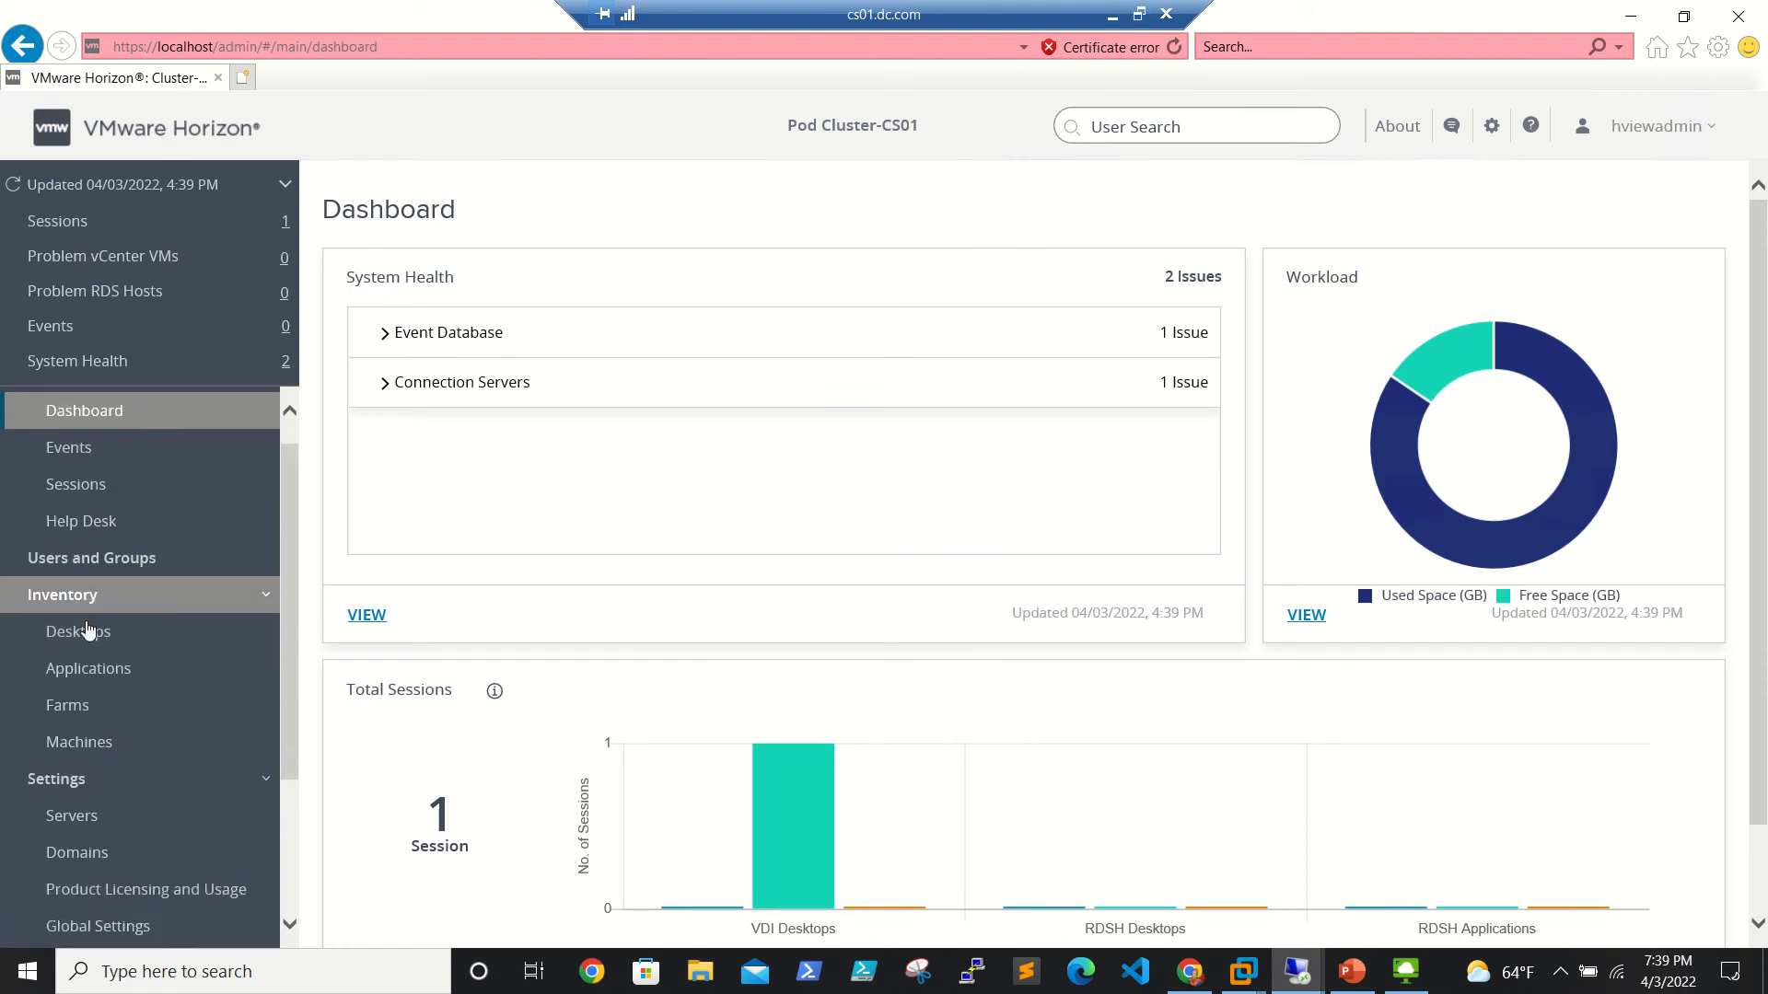
pyautogui.click(77, 631)
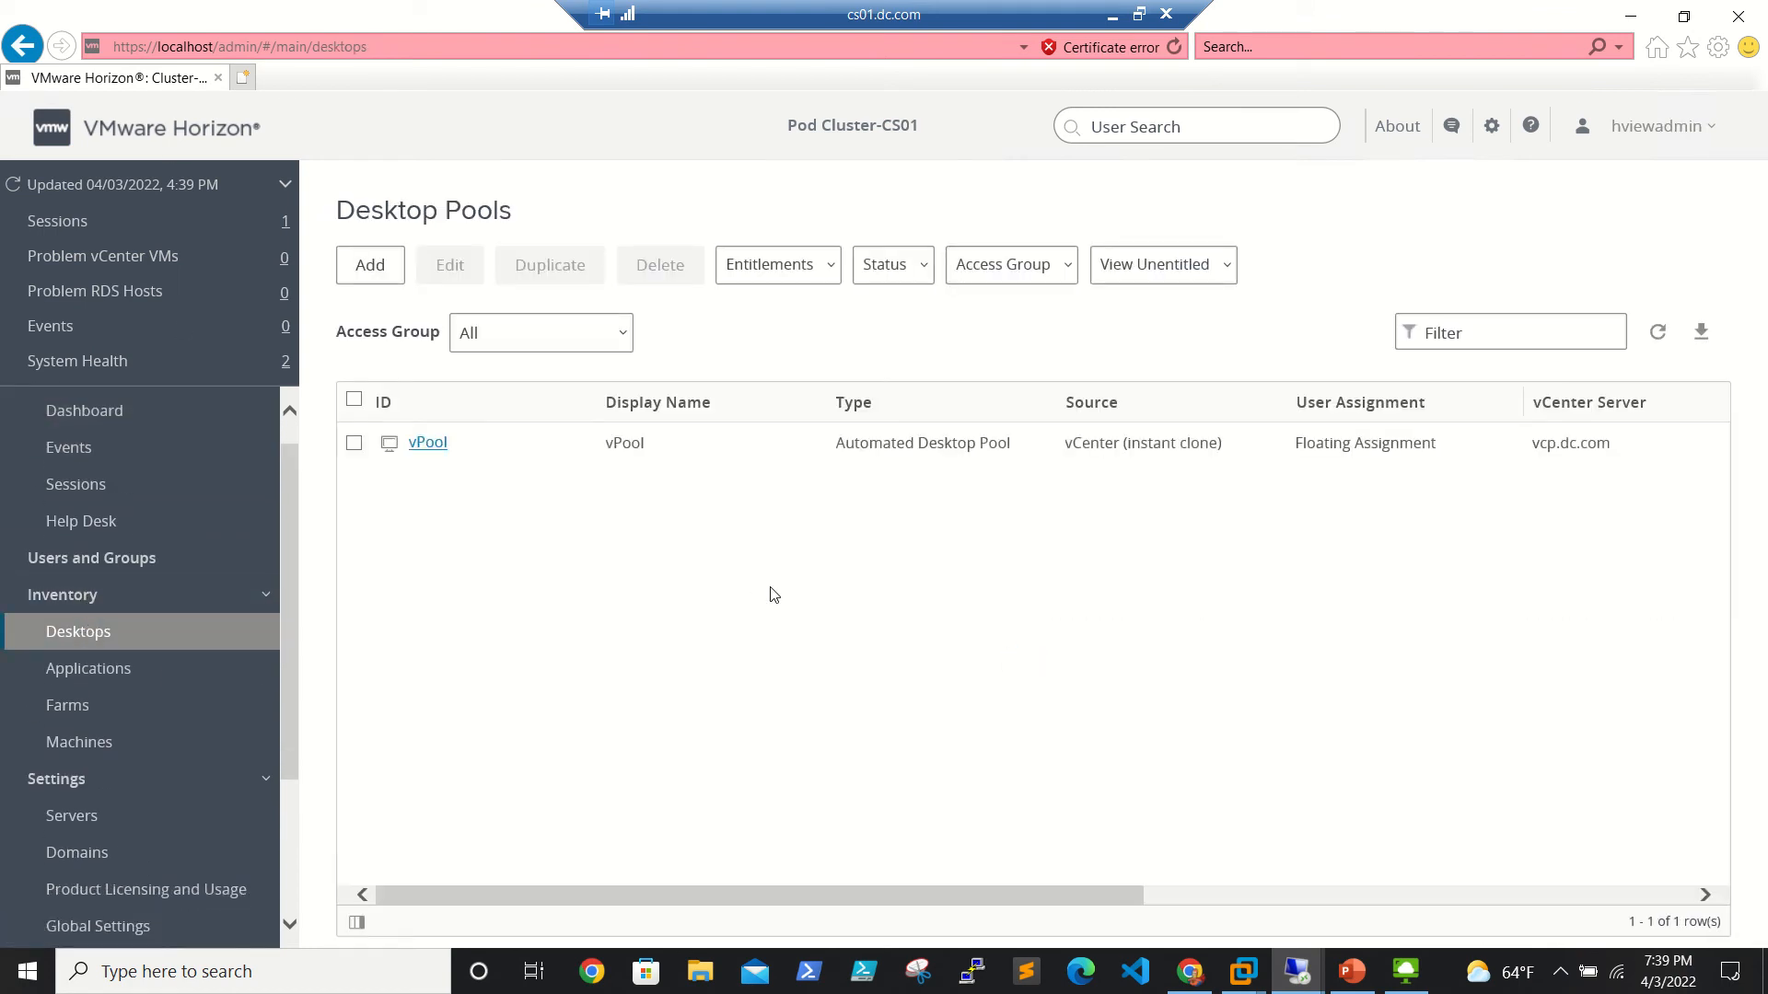
pyautogui.click(354, 444)
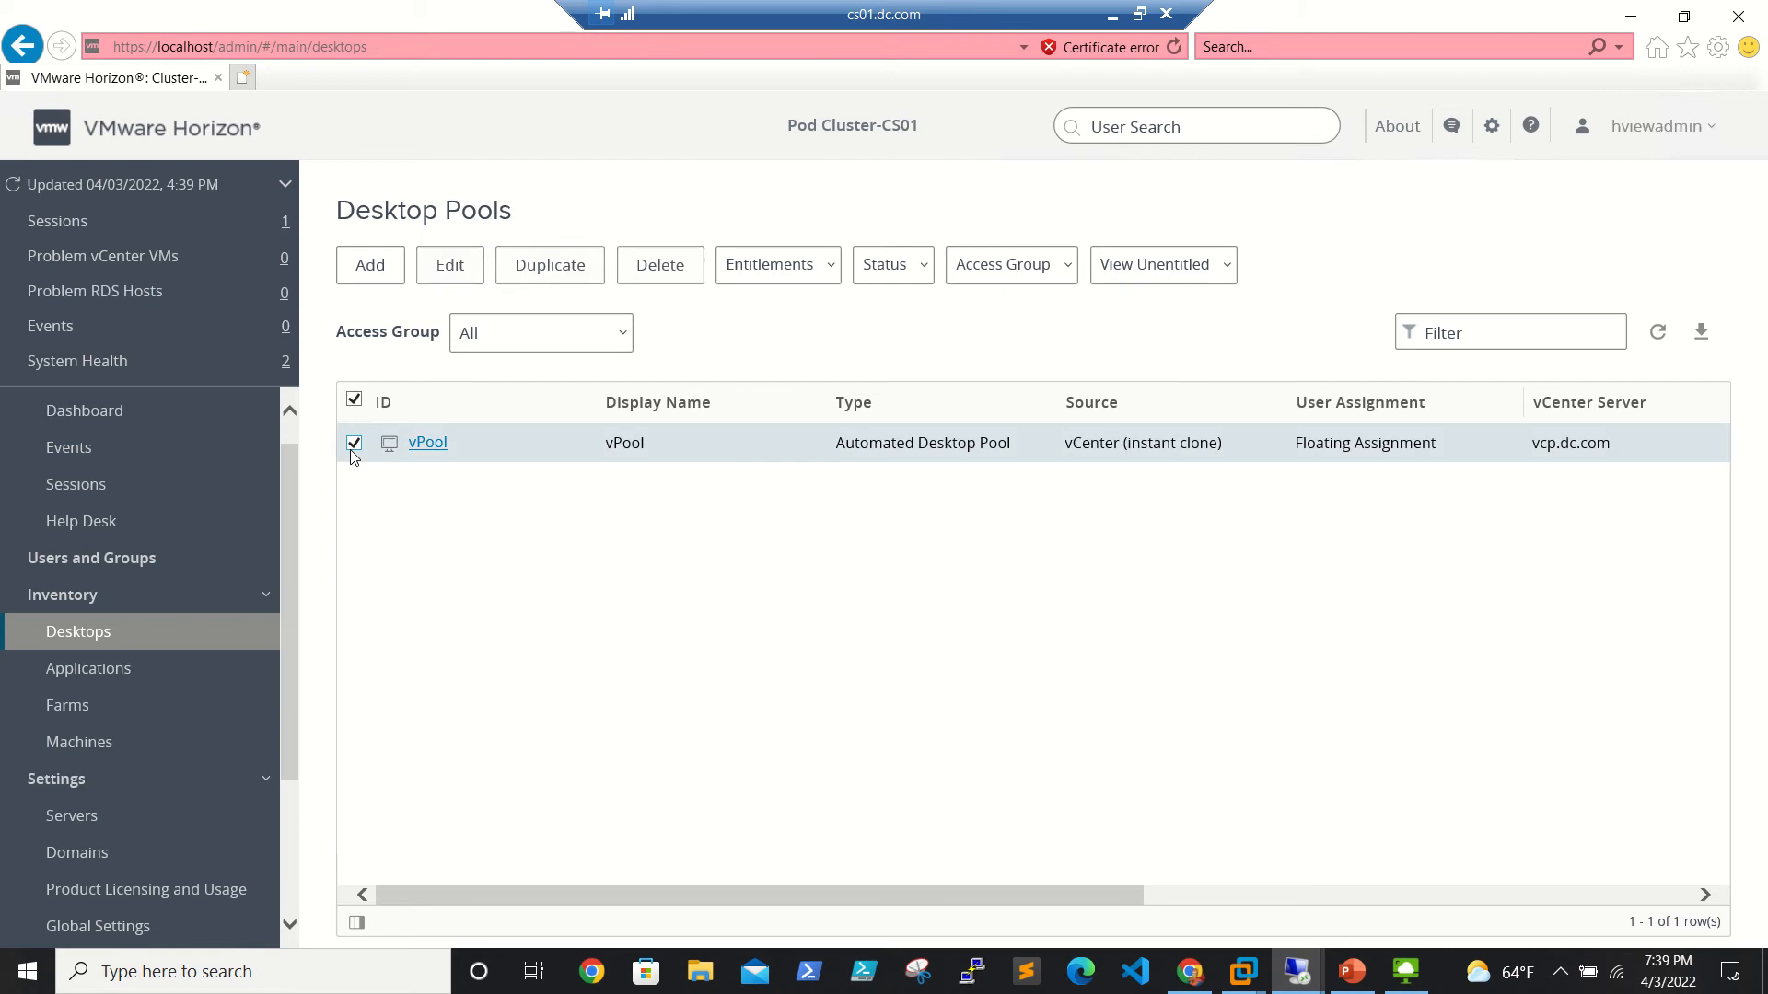
pyautogui.click(1407, 970)
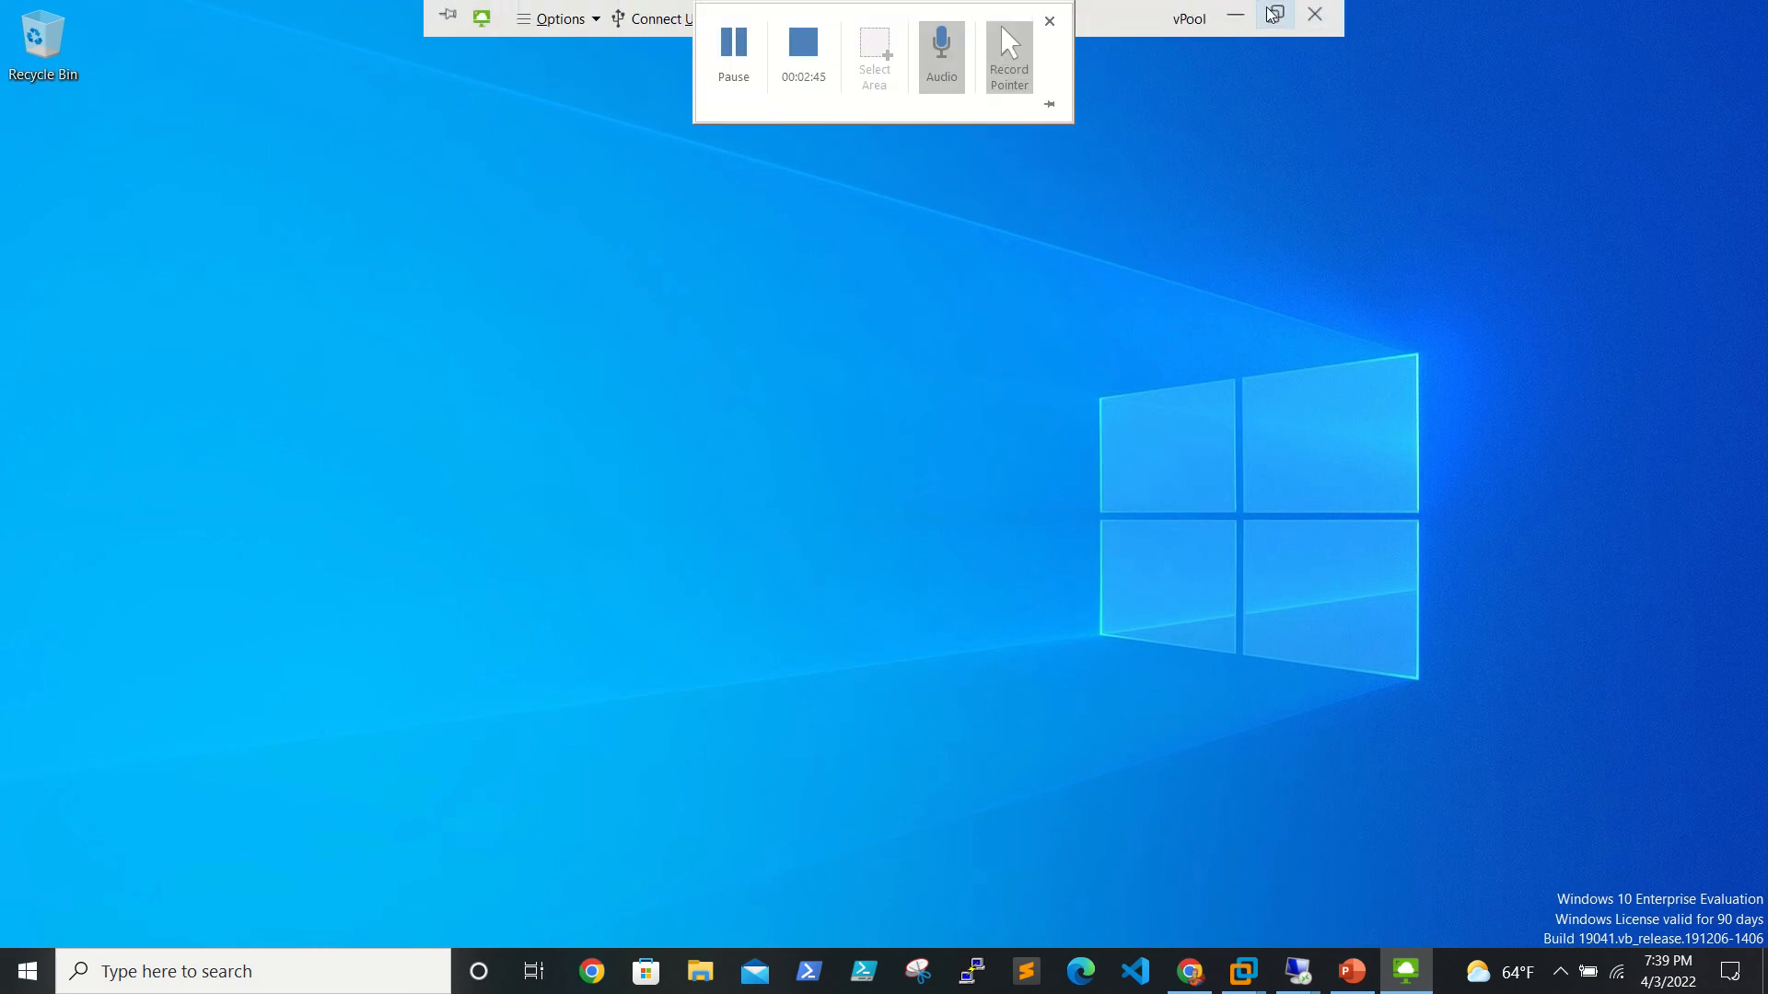
# - Exit full screen and sign out of the vPool Windows 10 desktop from the Start menu
pyautogui.click(1276, 15)
pyautogui.moveTo(1459, 325); pyautogui.dragTo(1458, 621)
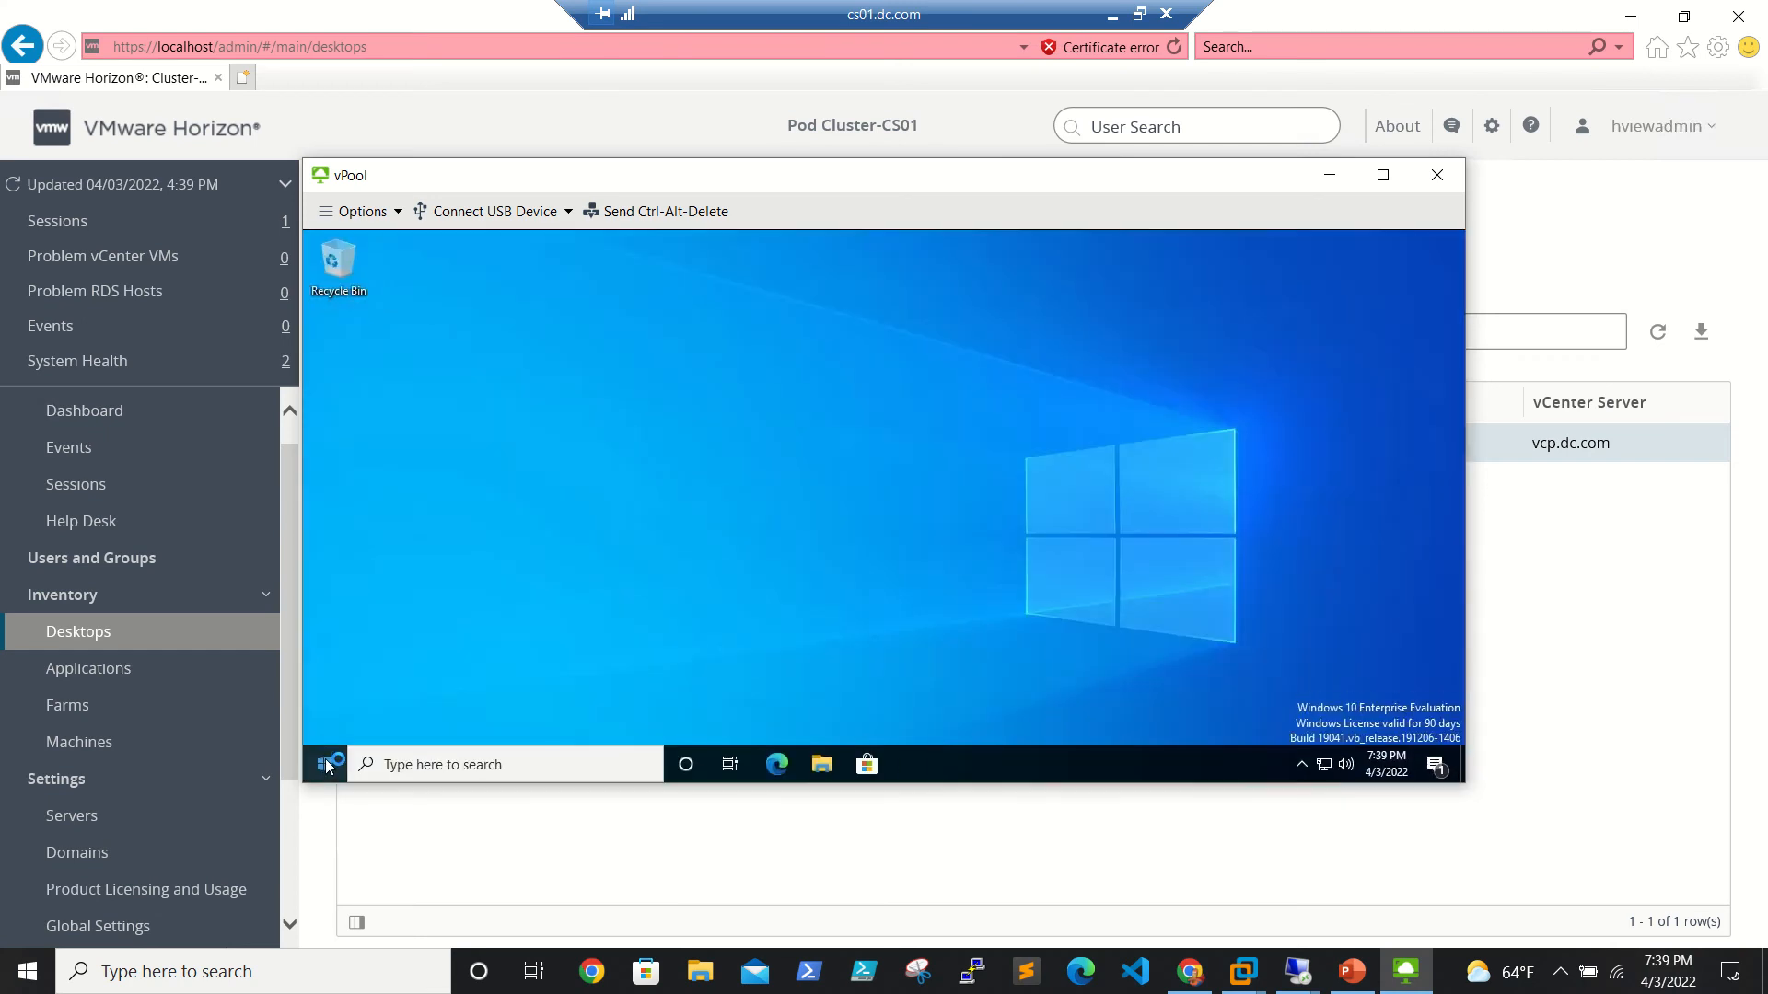
pyautogui.rightClick(328, 765)
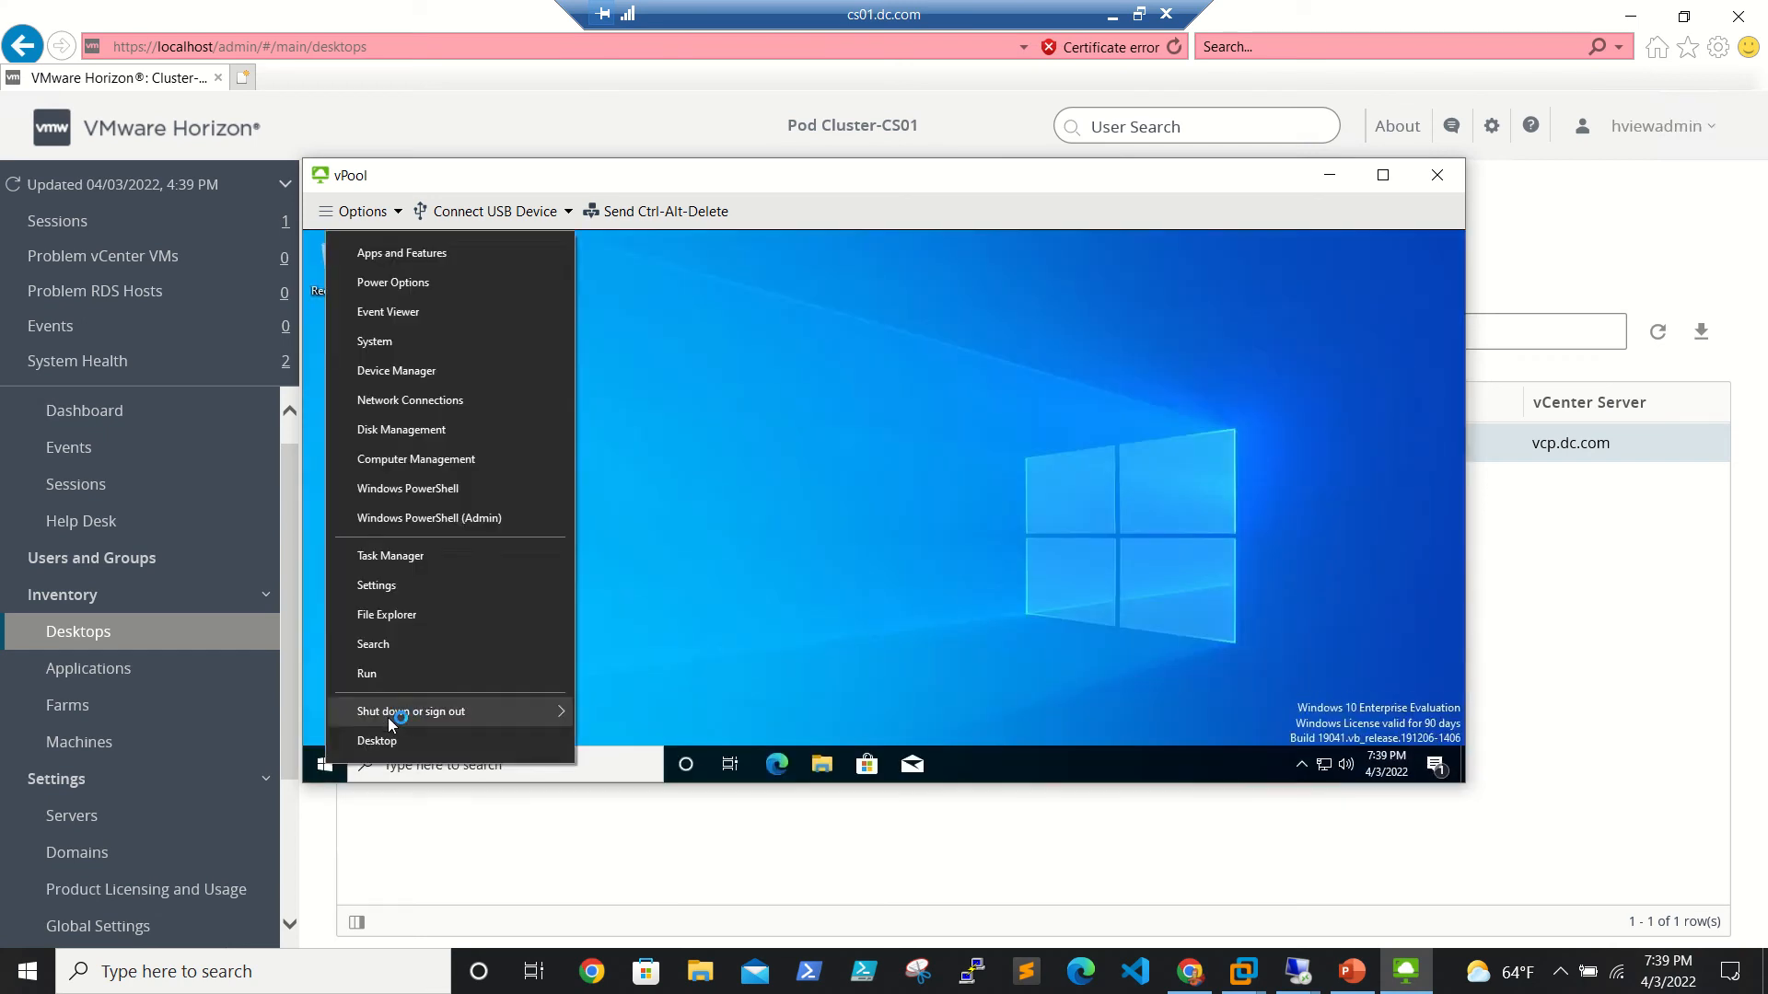
pyautogui.moveTo(411, 711)
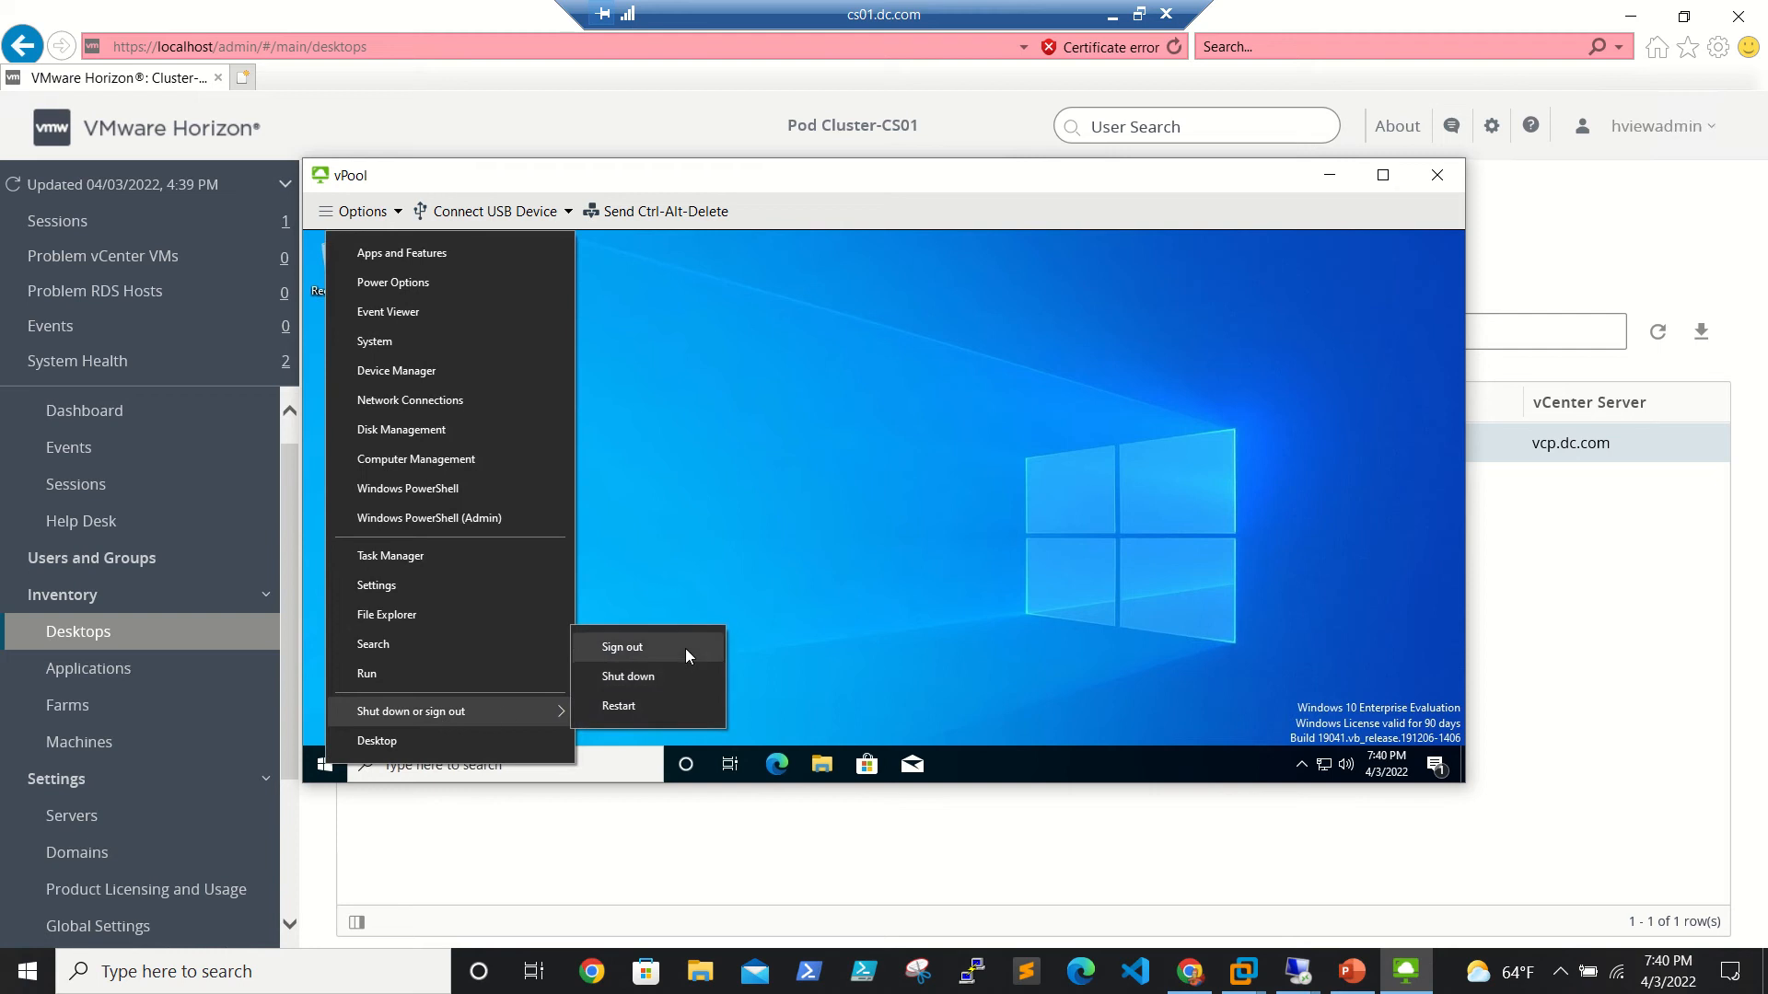
pyautogui.click(685, 649)
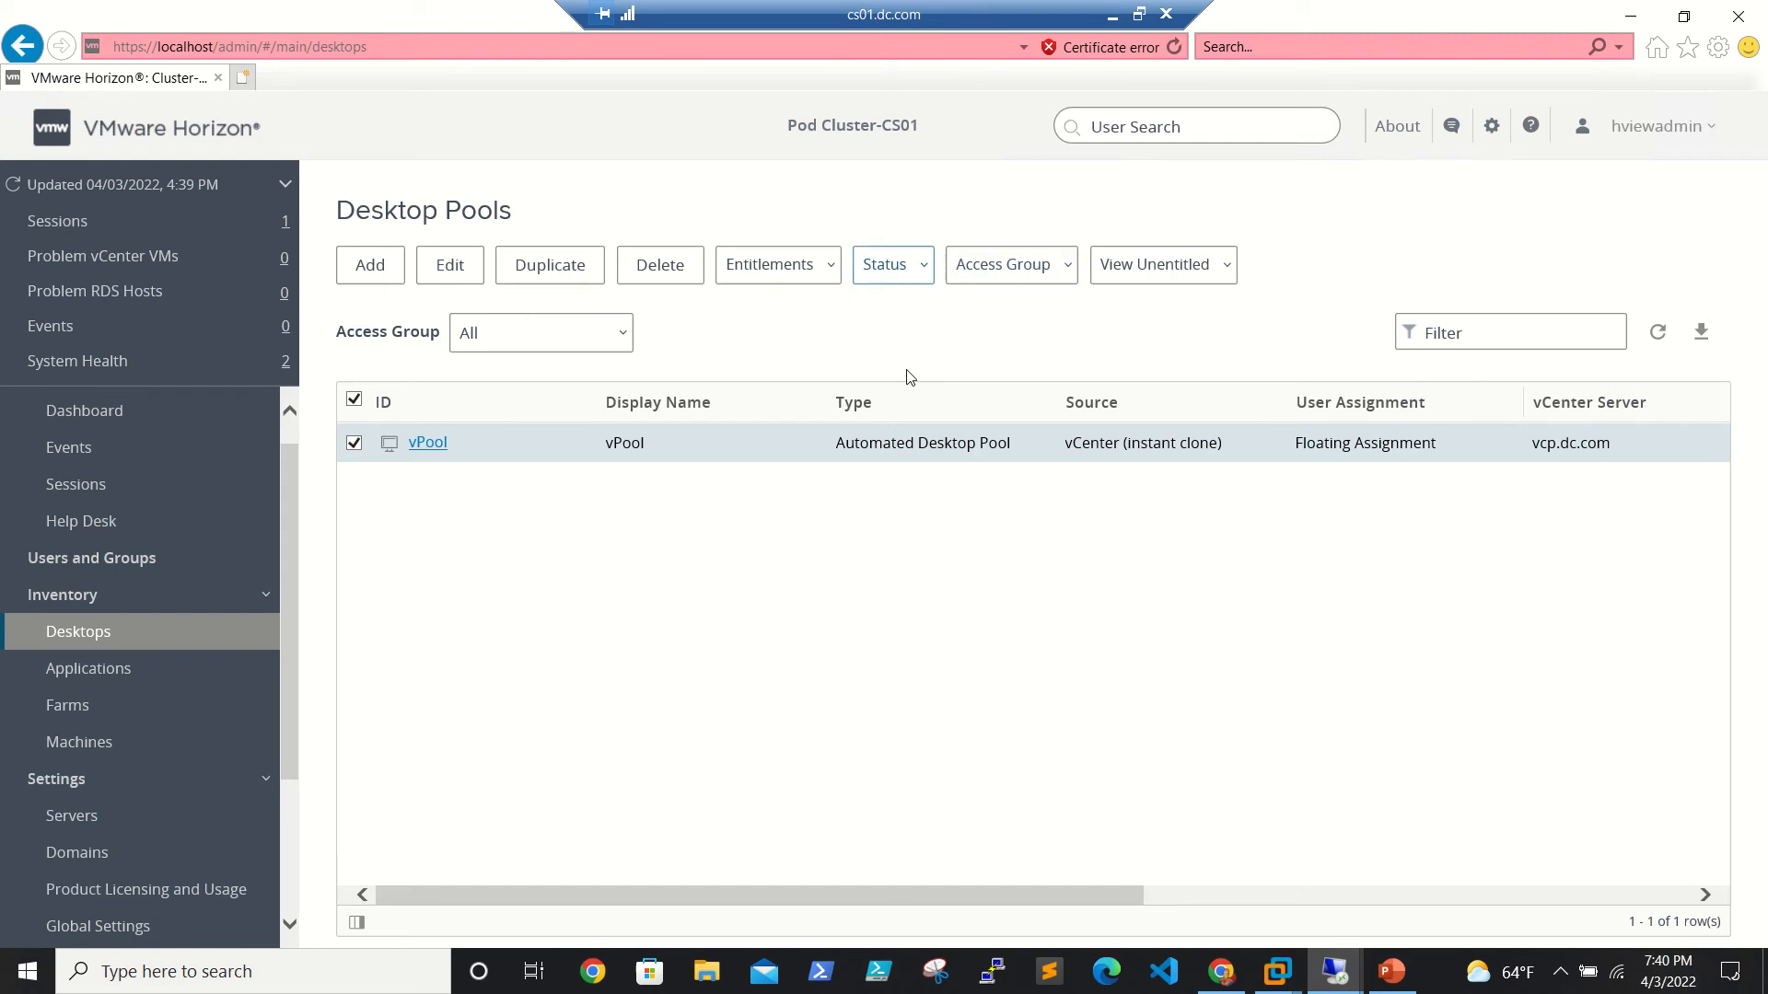
# - Disable the vPool desktop pool and then disable its provisioning from the Status menu
pyautogui.click(918, 265)
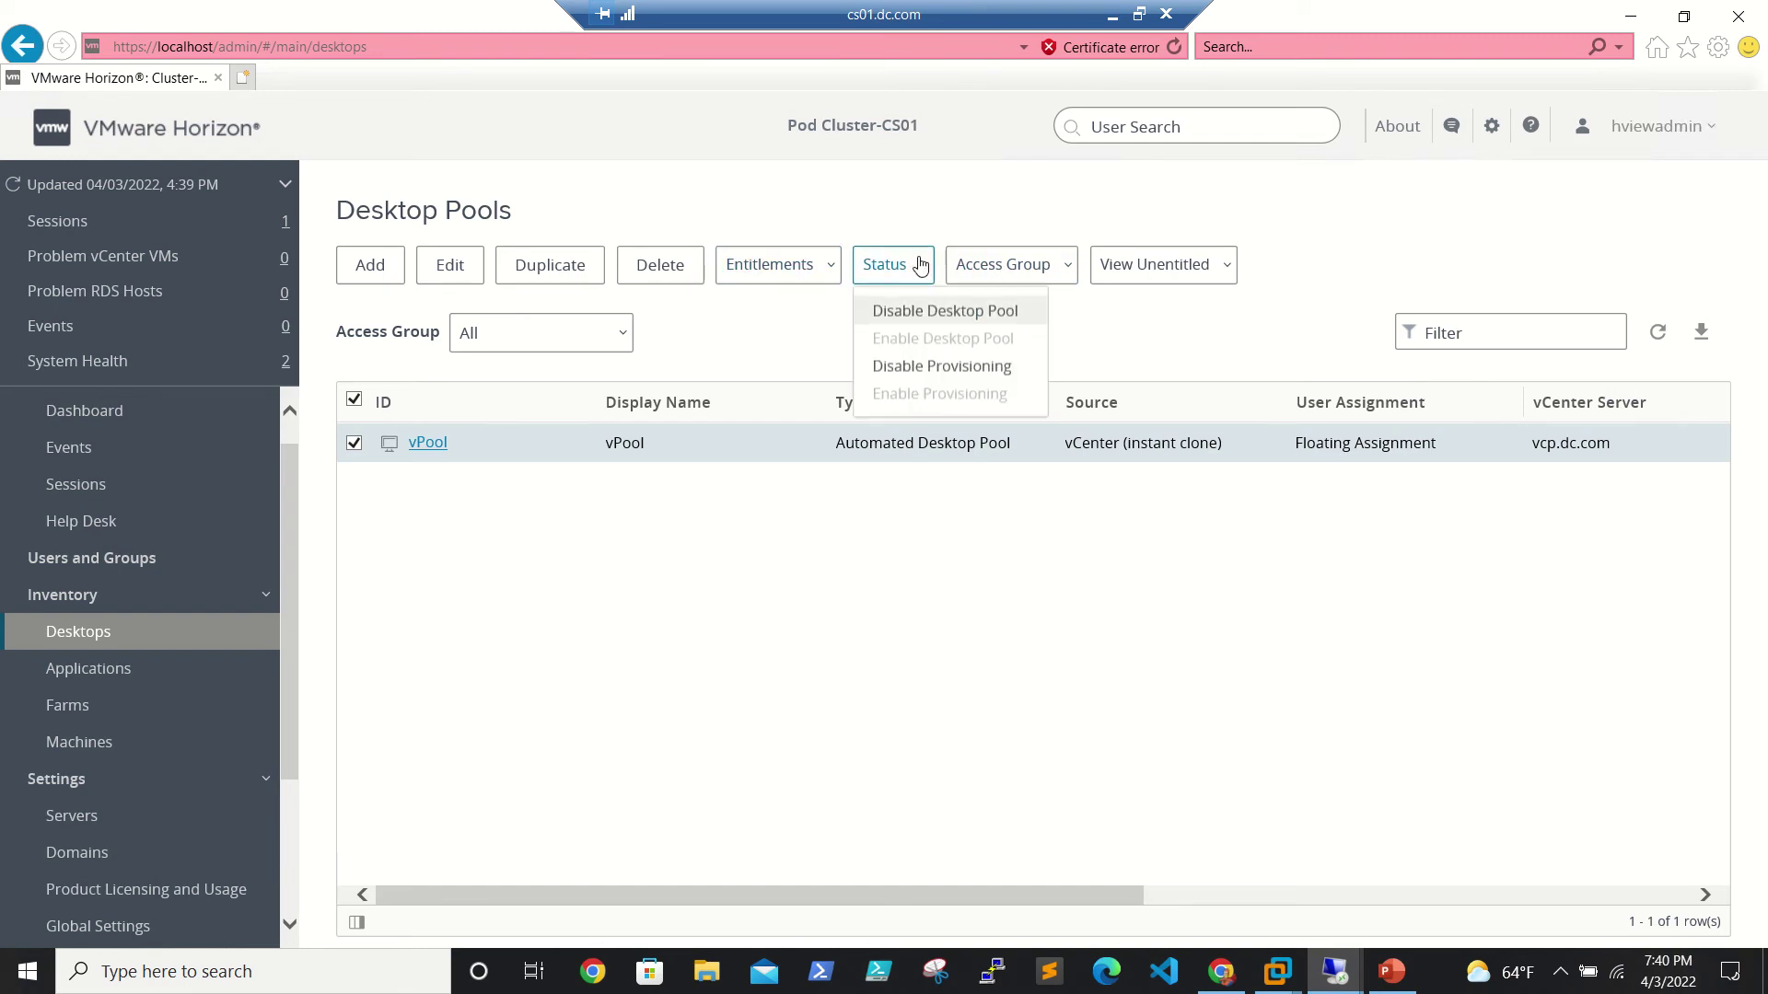
pyautogui.click(937, 320)
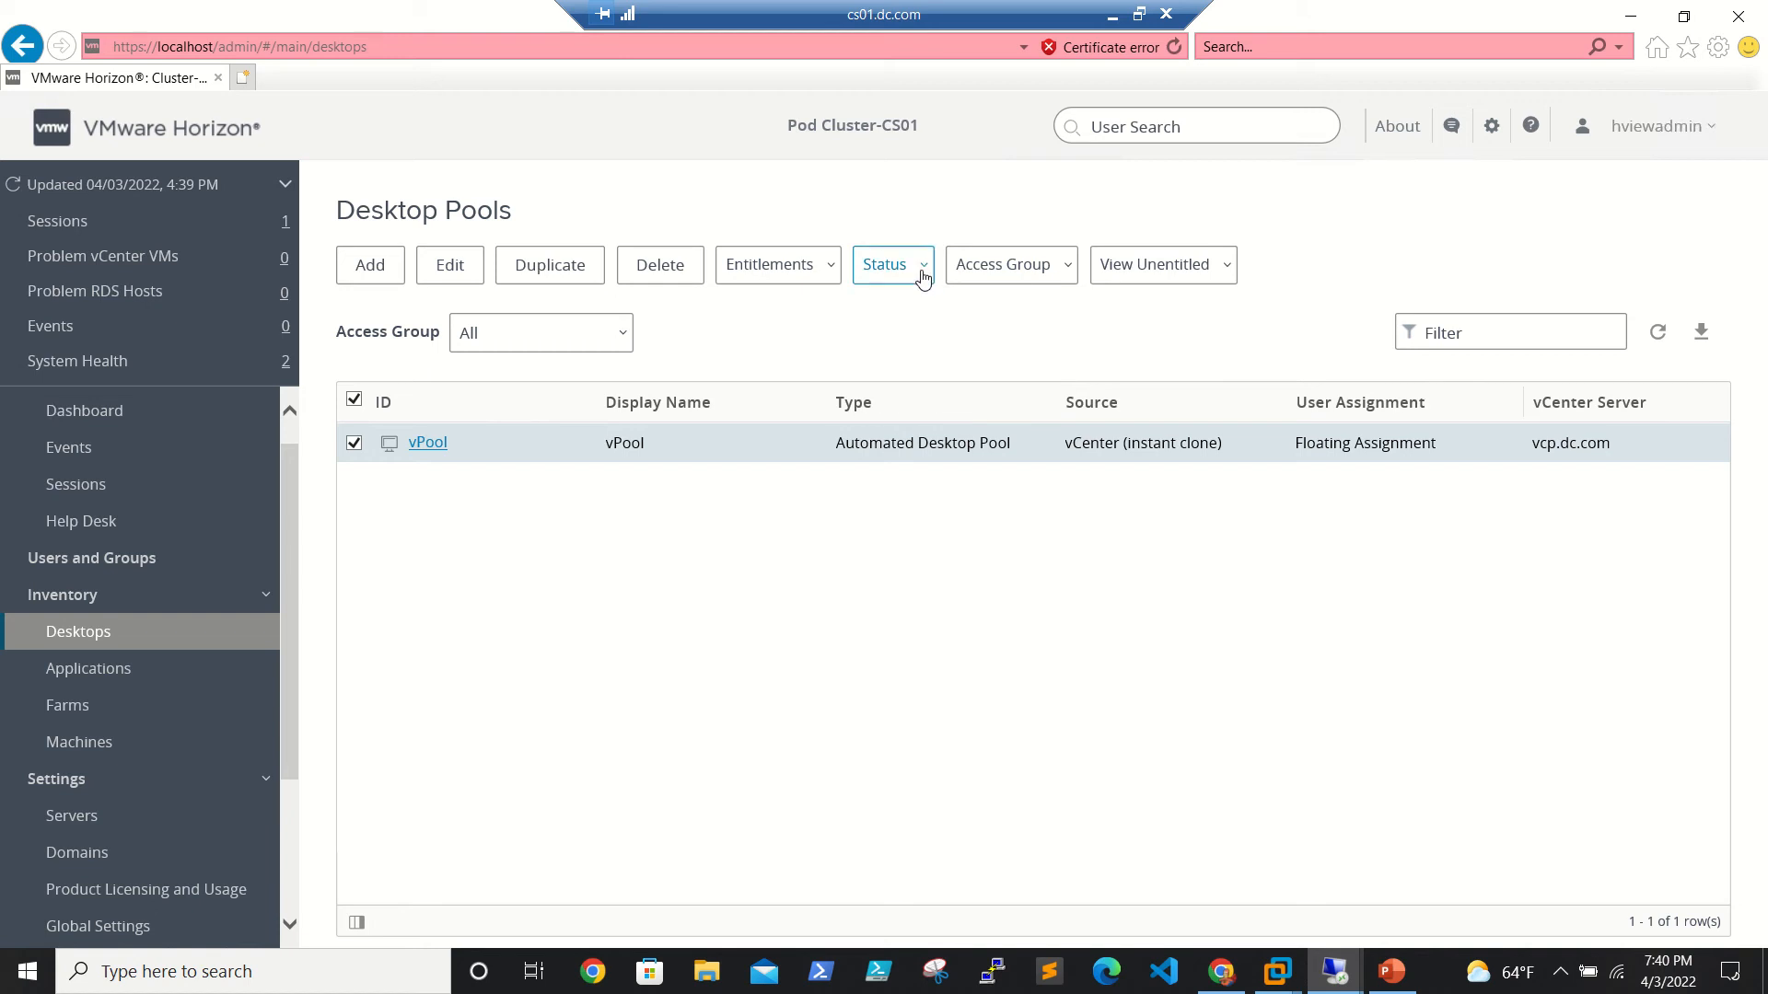
pyautogui.click(923, 276)
pyautogui.click(914, 370)
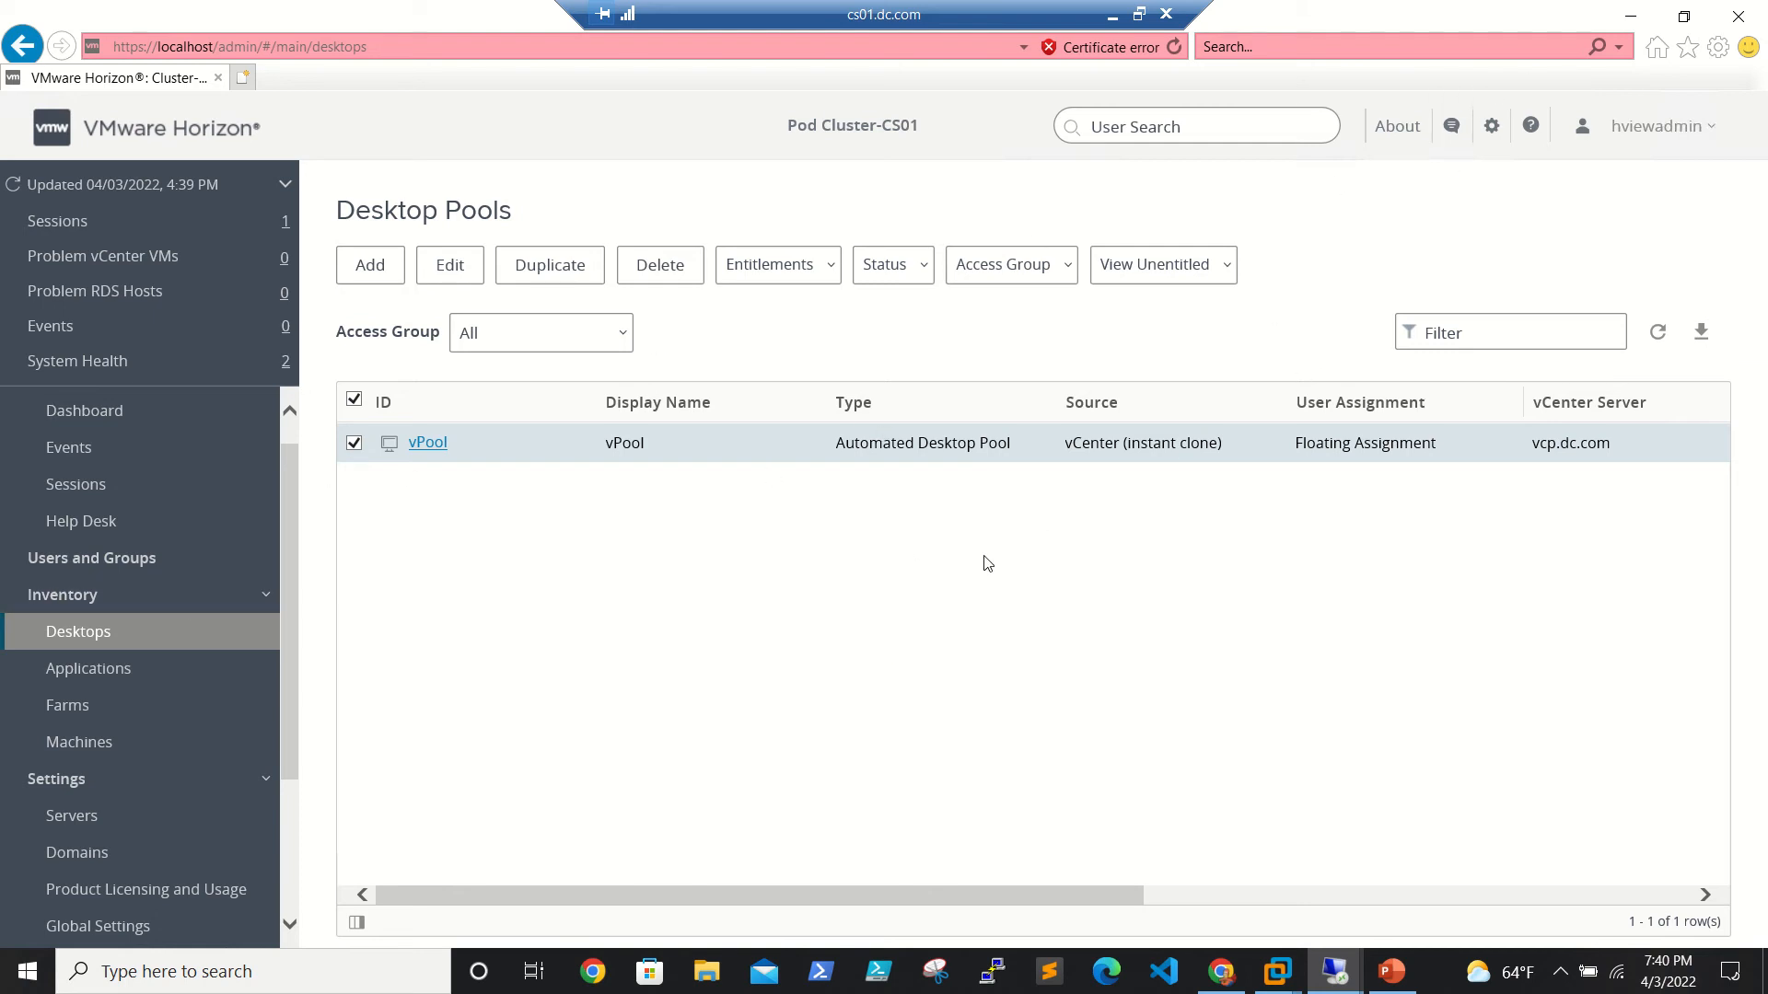
pyautogui.moveTo(850, 907); pyautogui.dragTo(1484, 905)
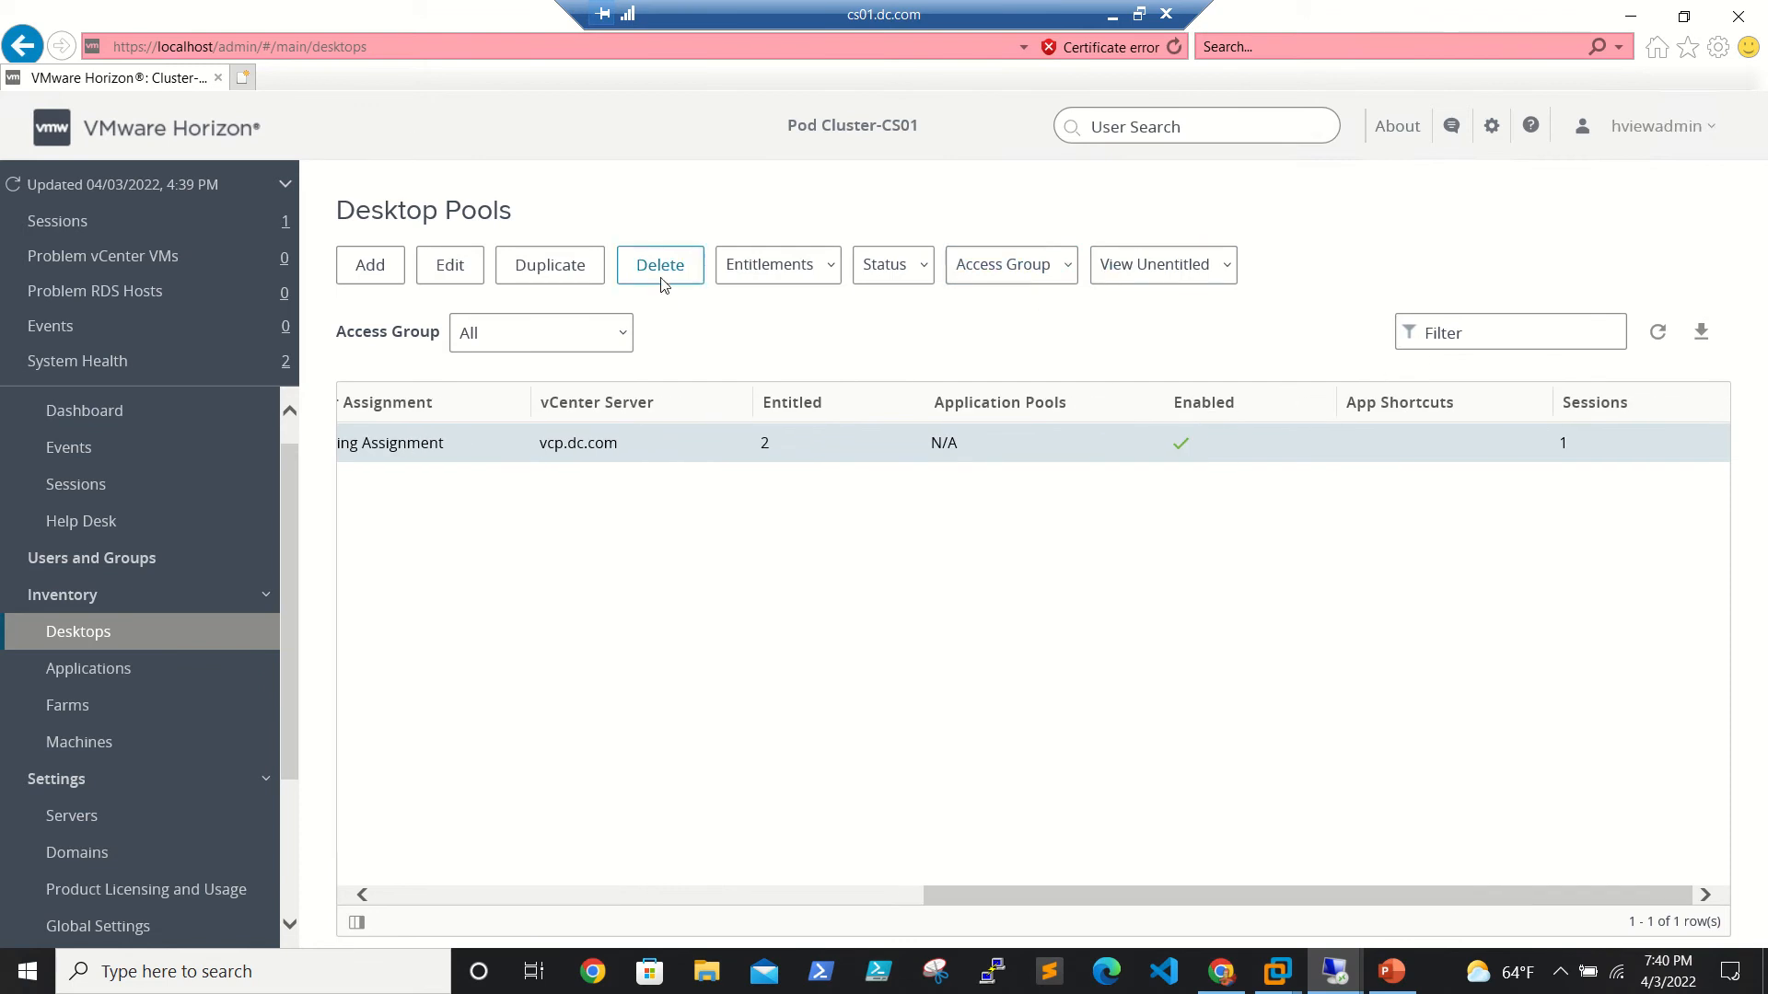
pyautogui.click(894, 274)
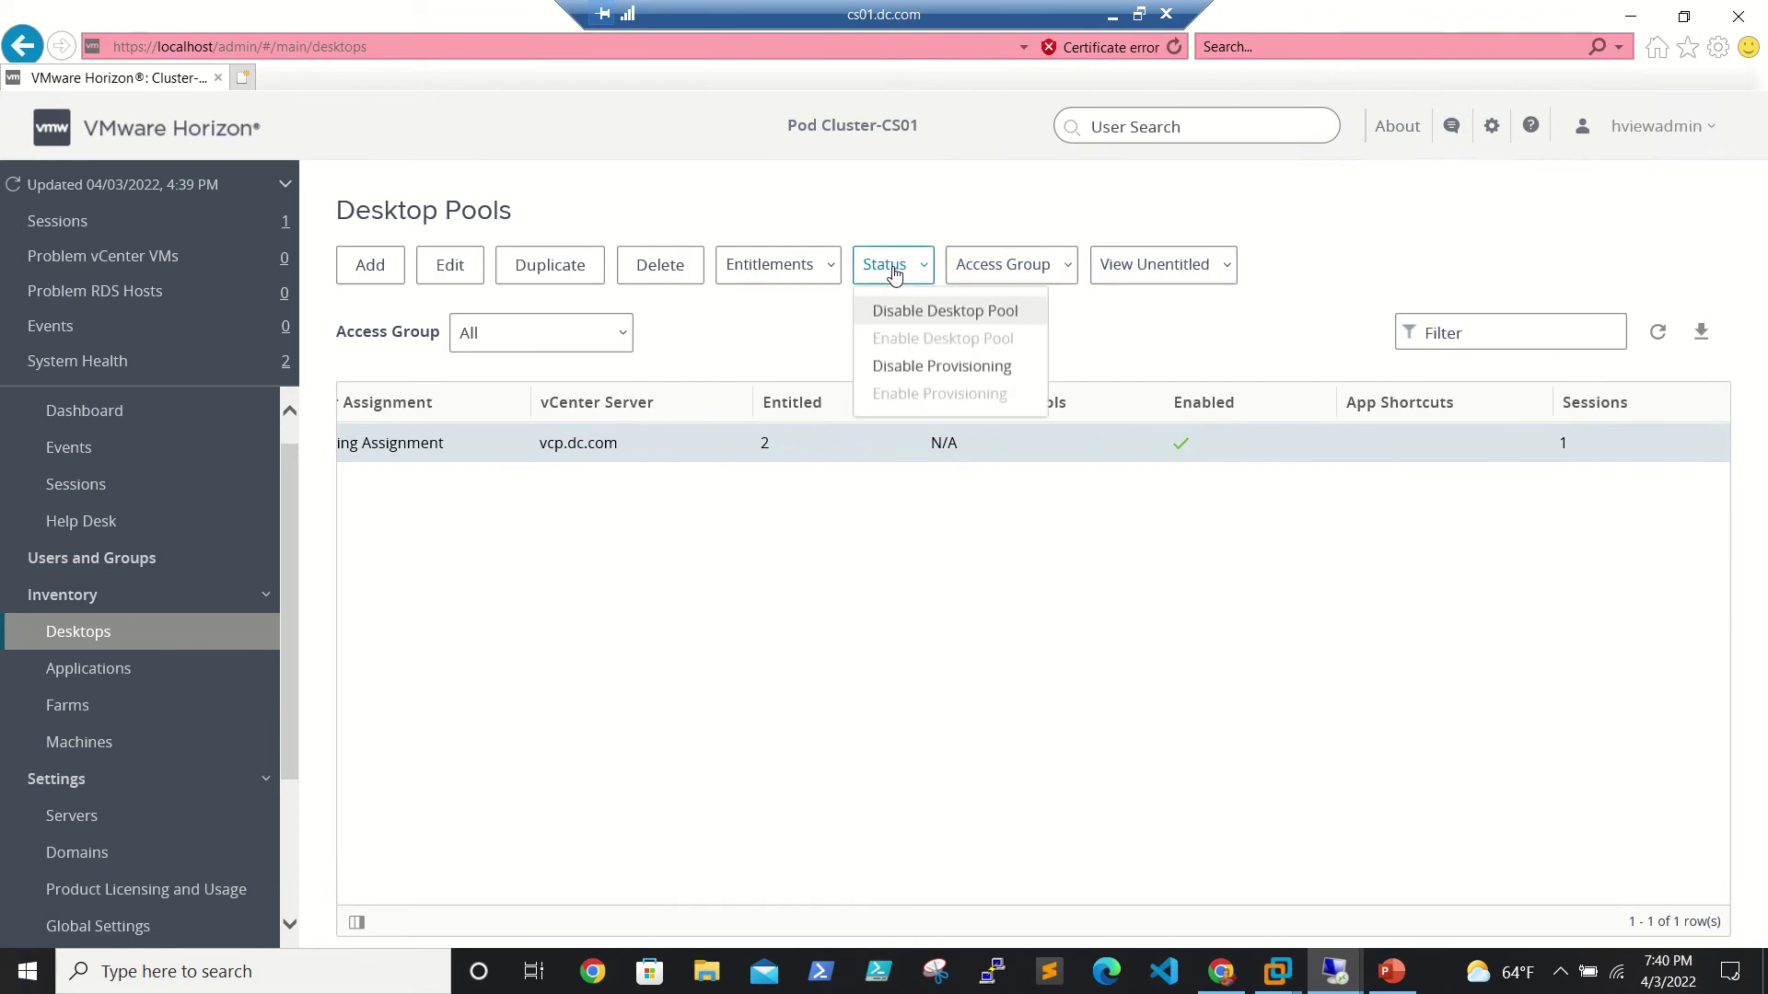
pyautogui.click(936, 365)
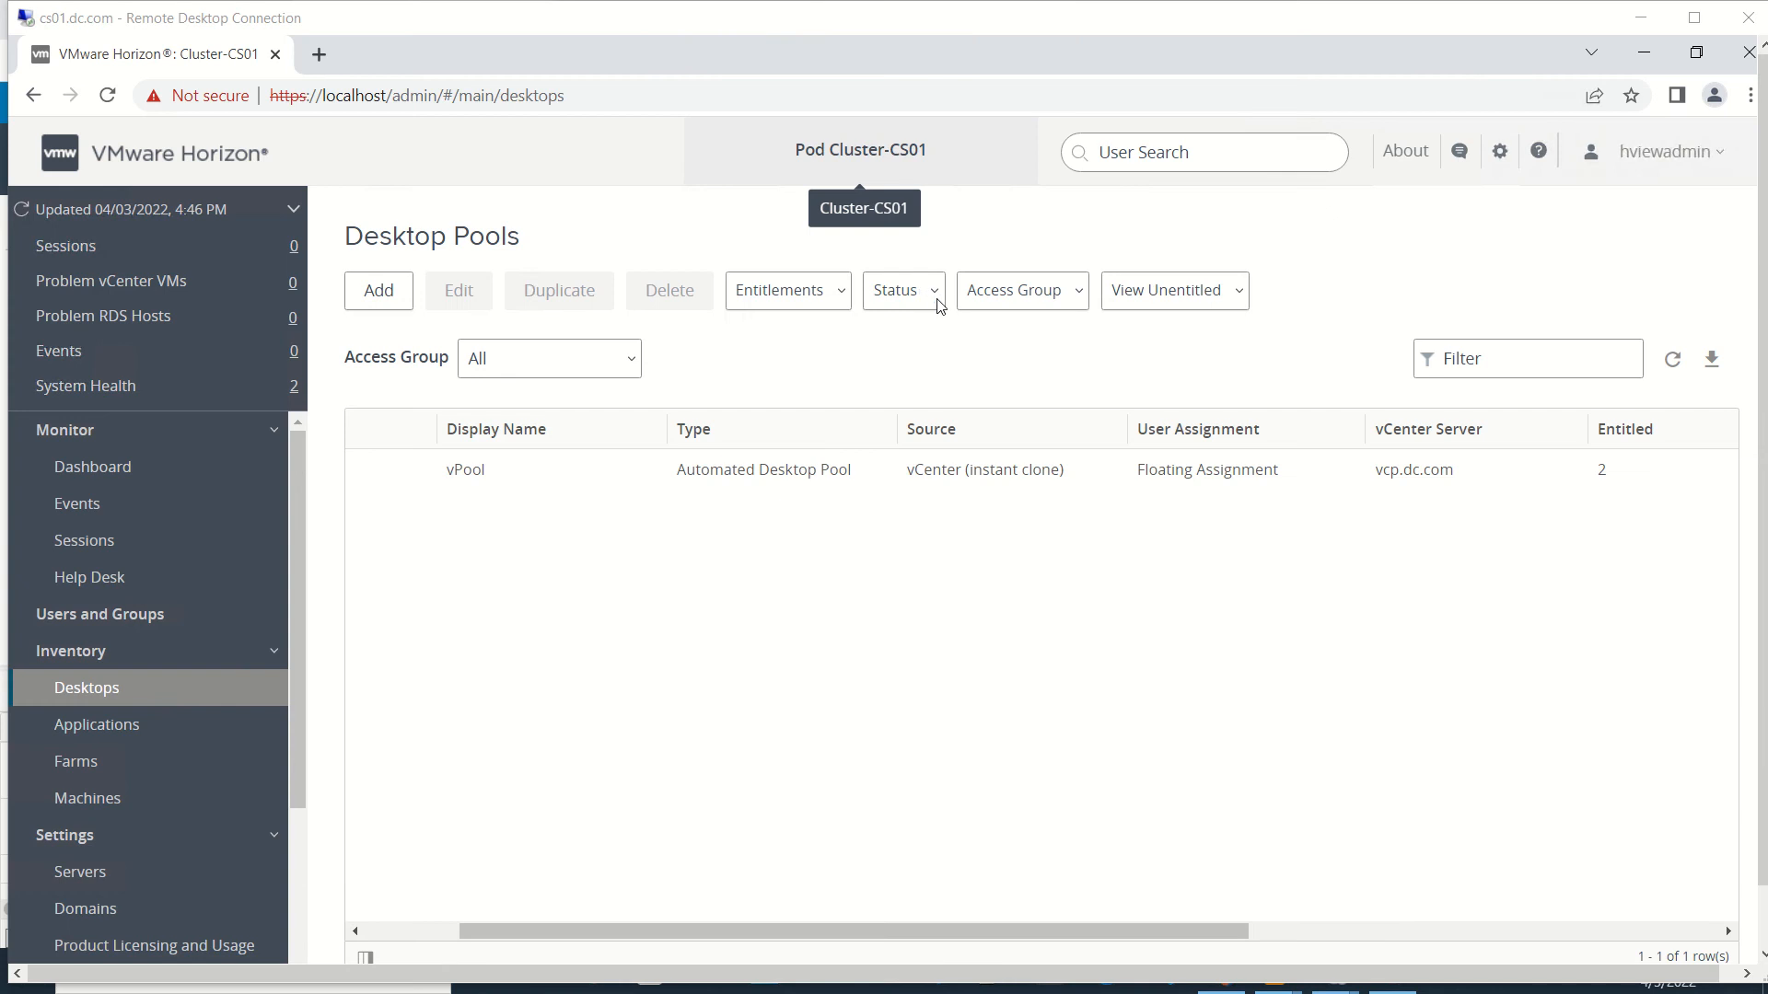
# - Log hviewadmin out of Horizon Console and close the browser on its sign-in page
pyautogui.click(933, 293)
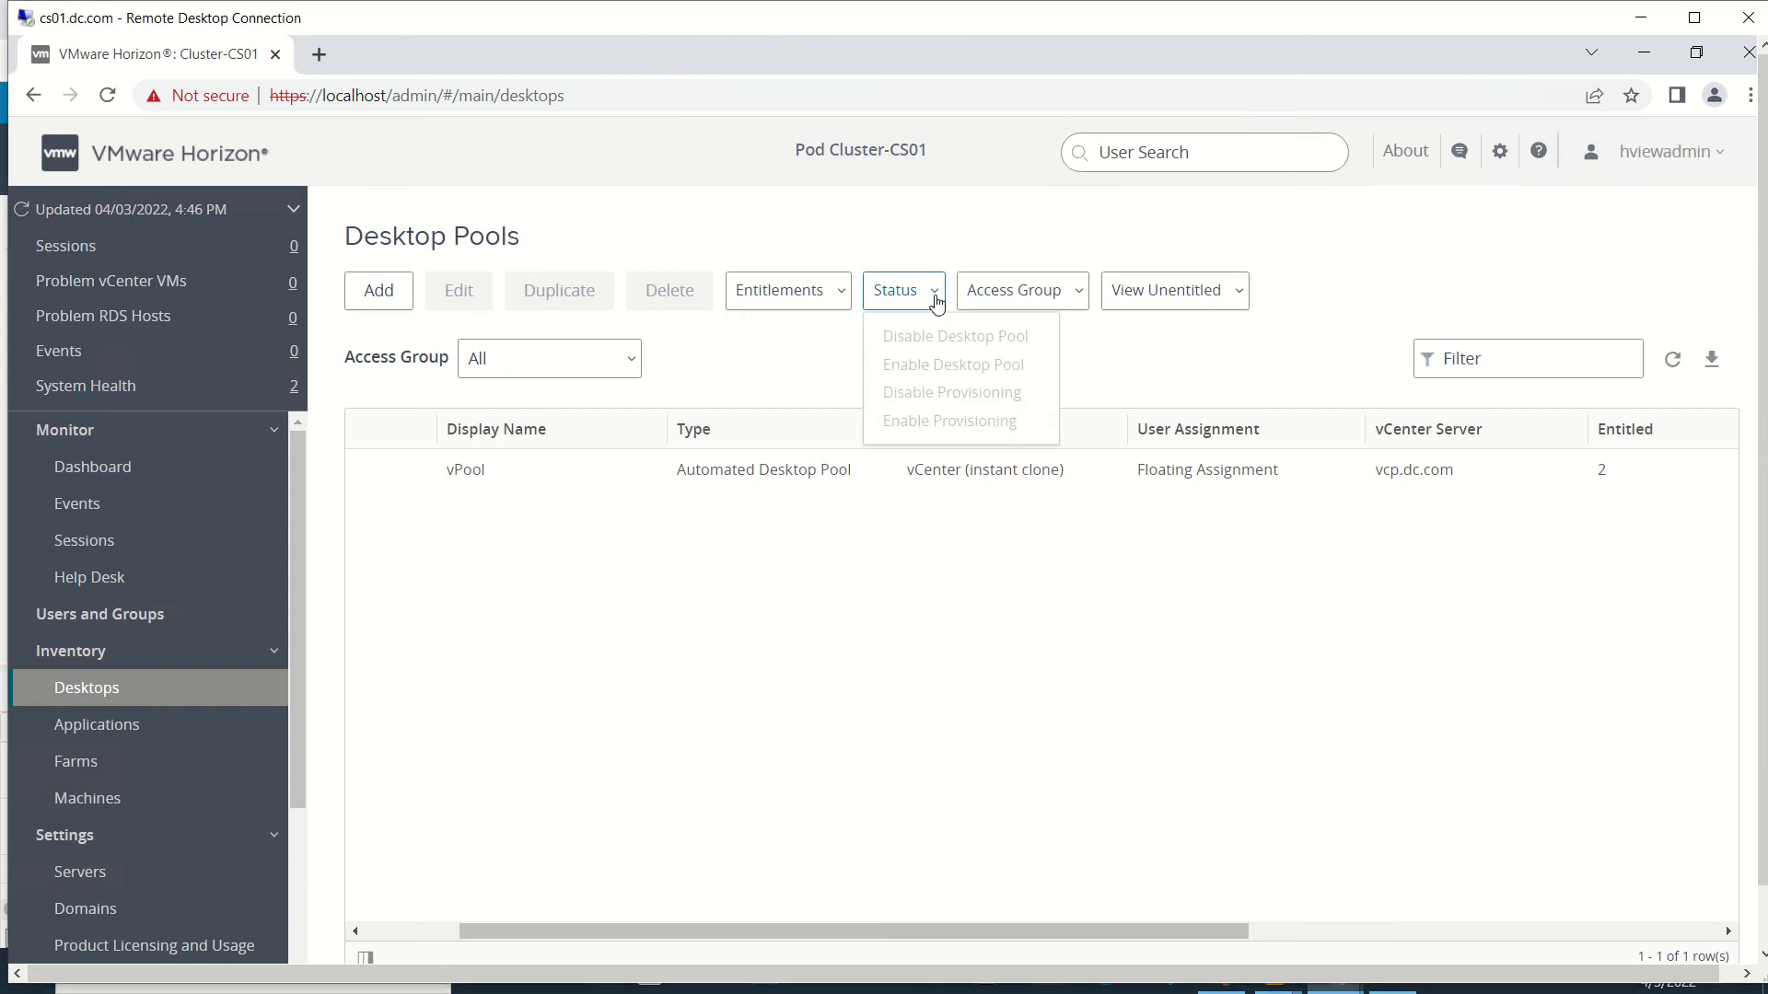
pyautogui.click(730, 646)
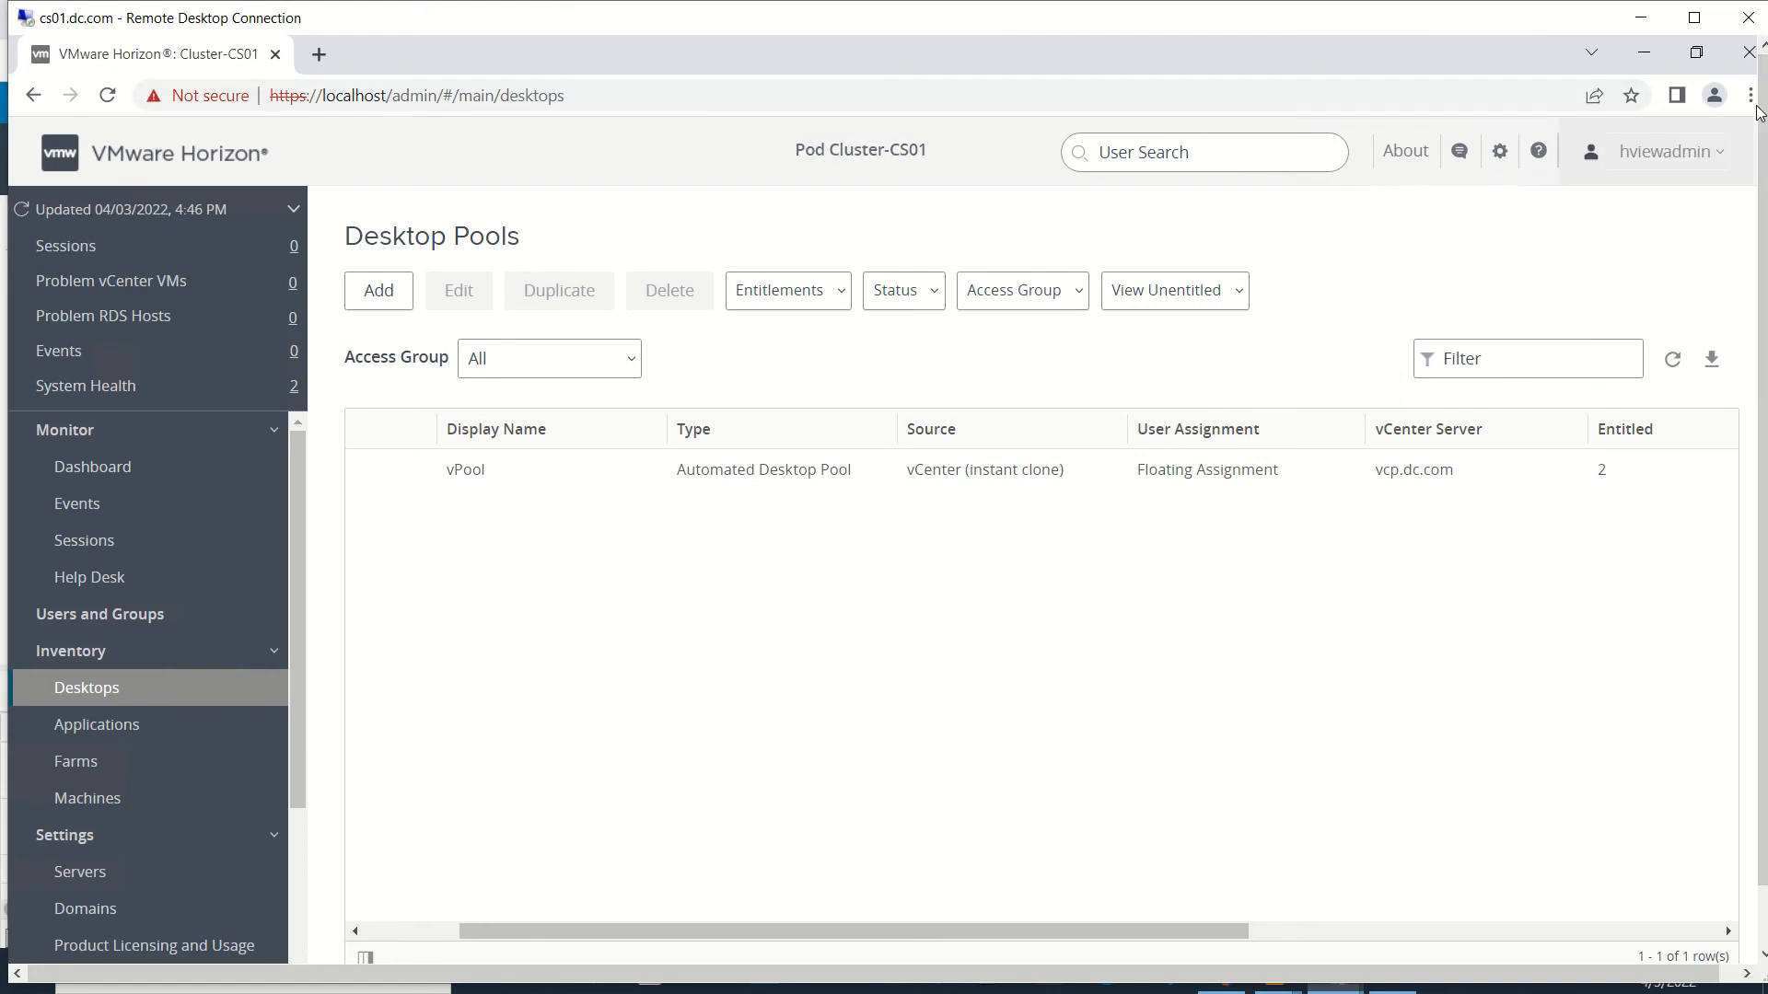
pyautogui.click(1700, 160)
pyautogui.click(1646, 224)
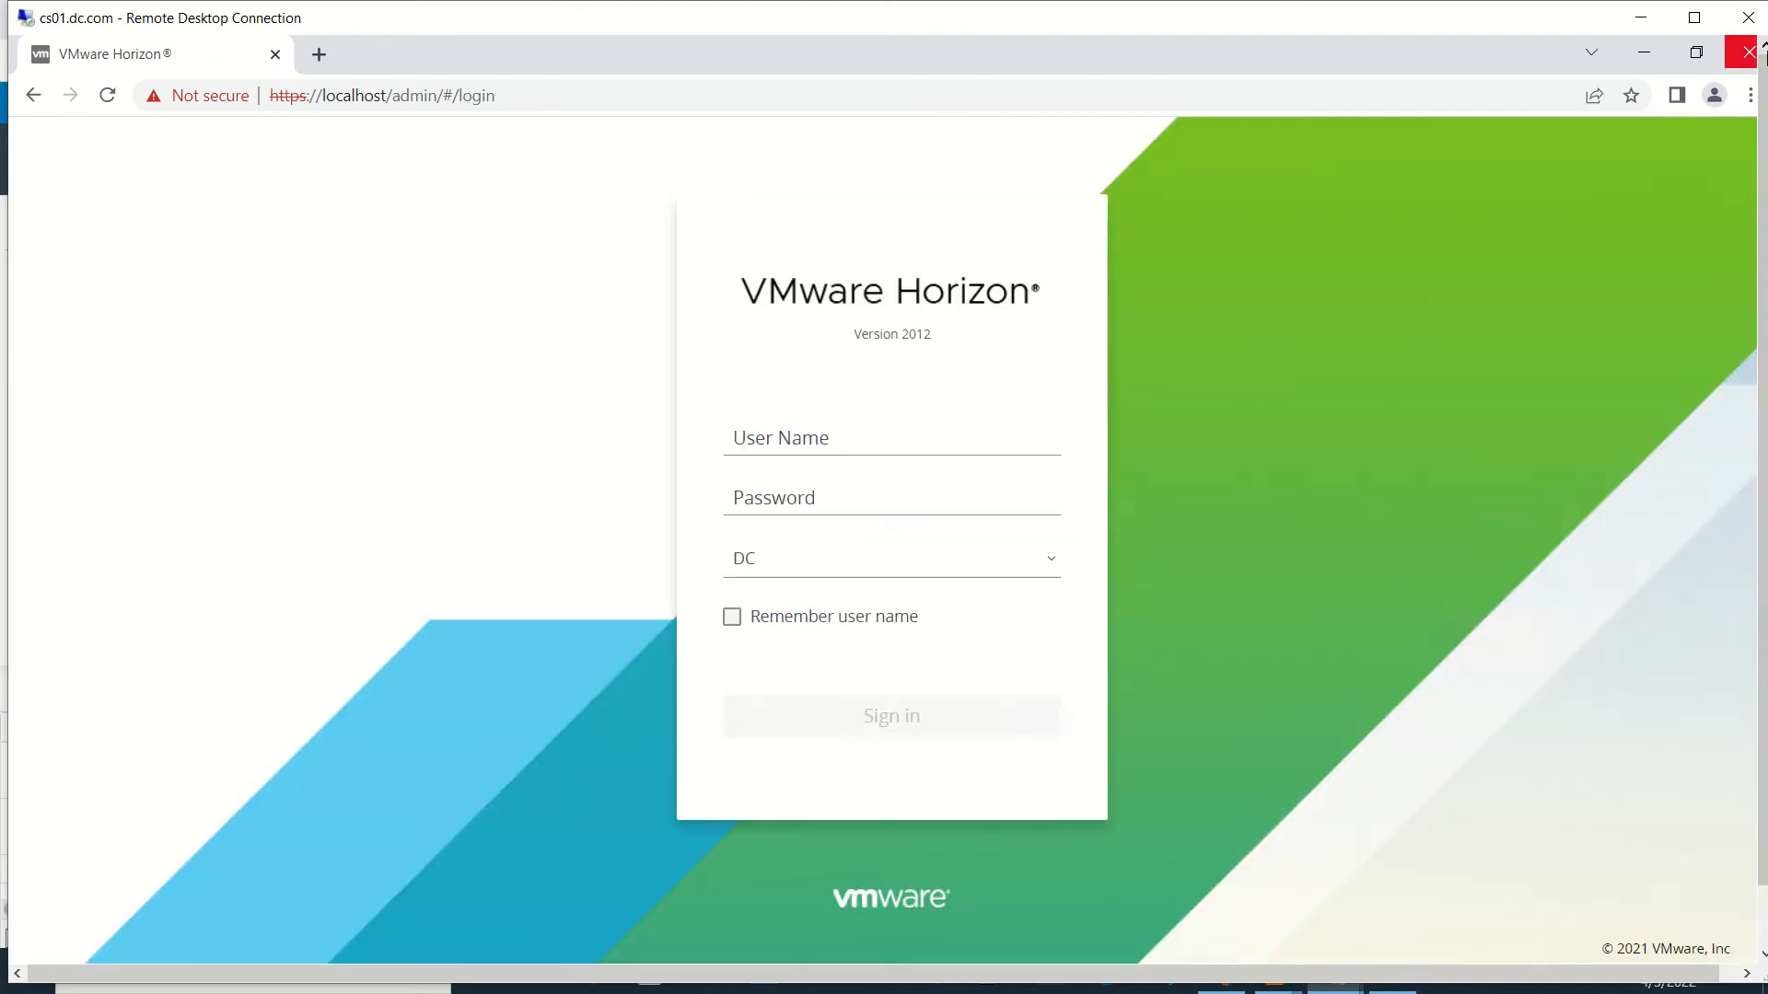
pyautogui.click(1748, 54)
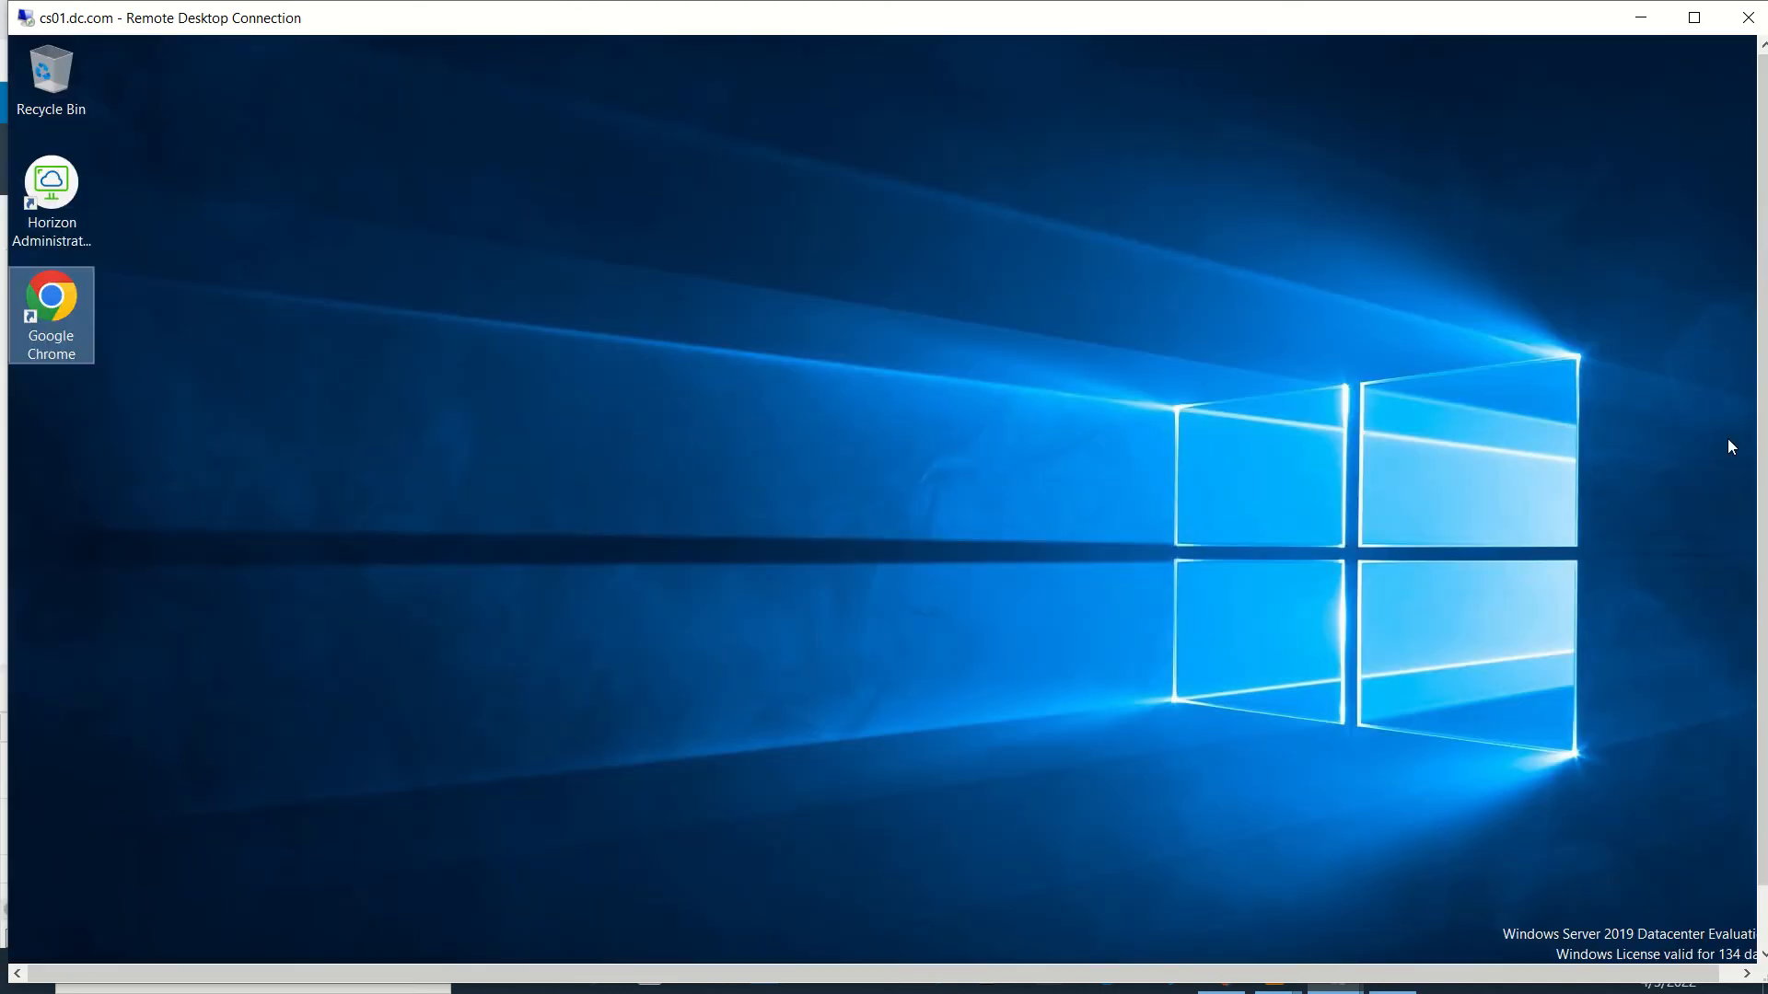
# - Shut down the cs01 Windows Server 2019 with the Other (Planned) shutdown reason
pyautogui.click(1694, 18)
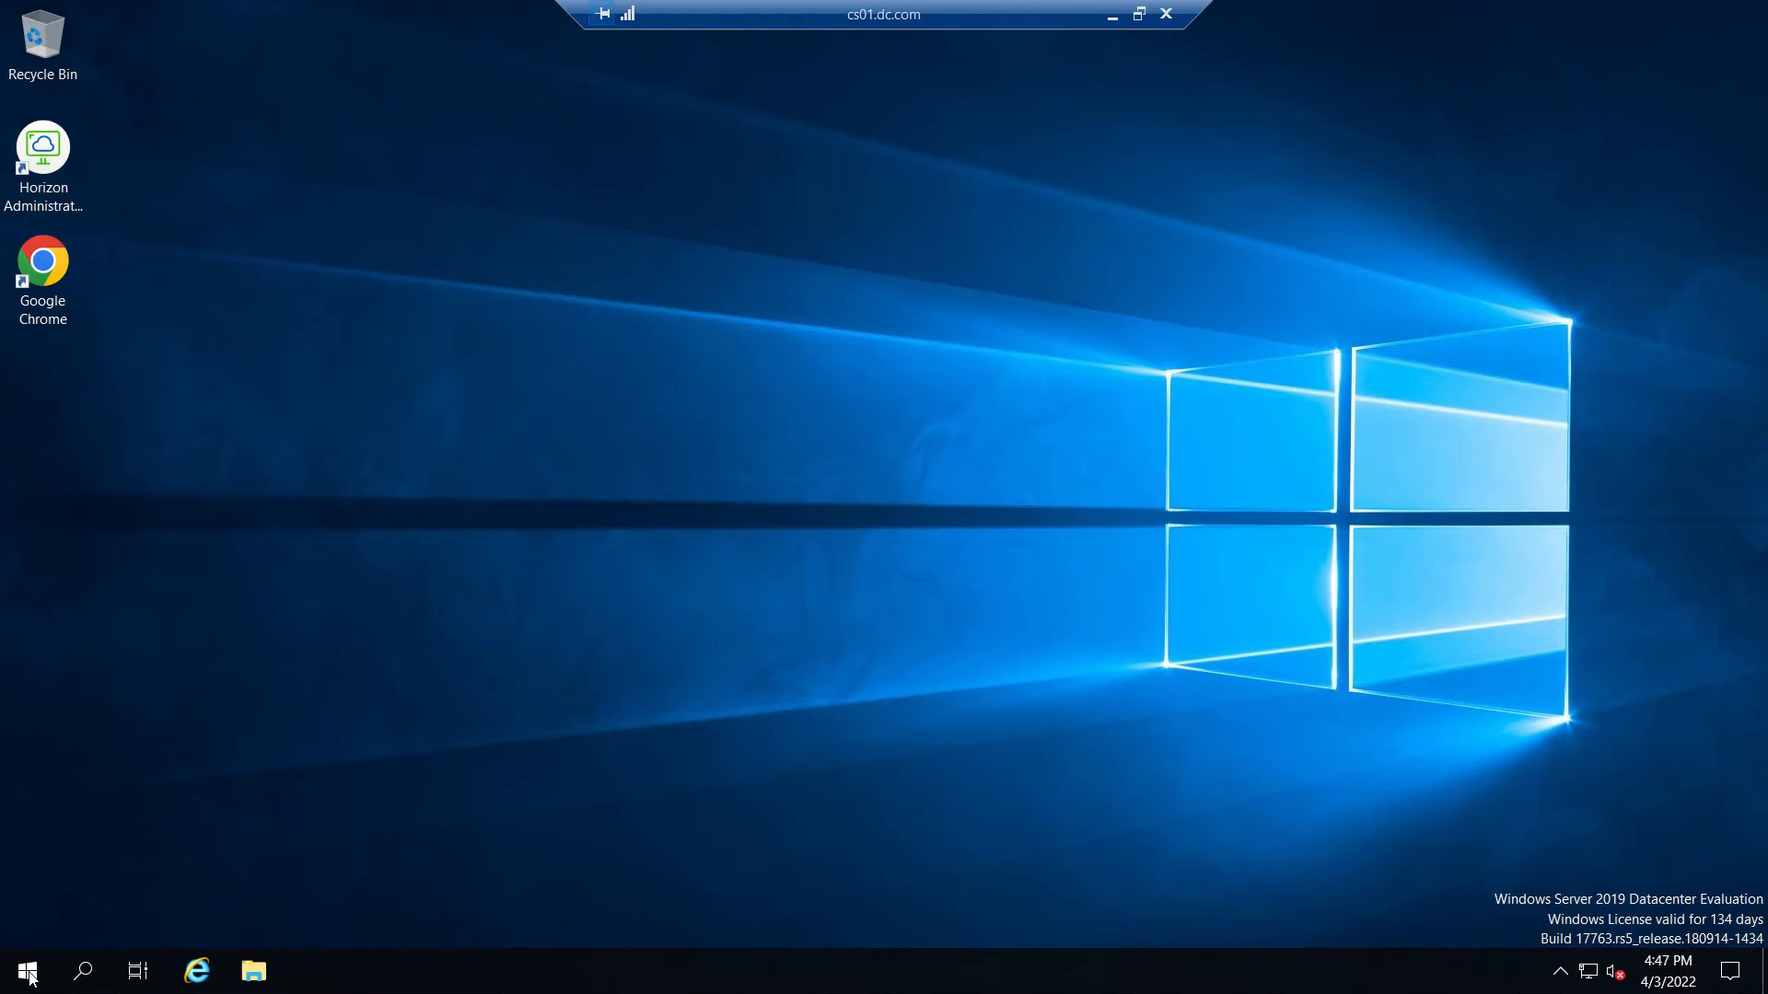
pyautogui.rightClick(29, 972)
pyautogui.moveTo(193, 923)
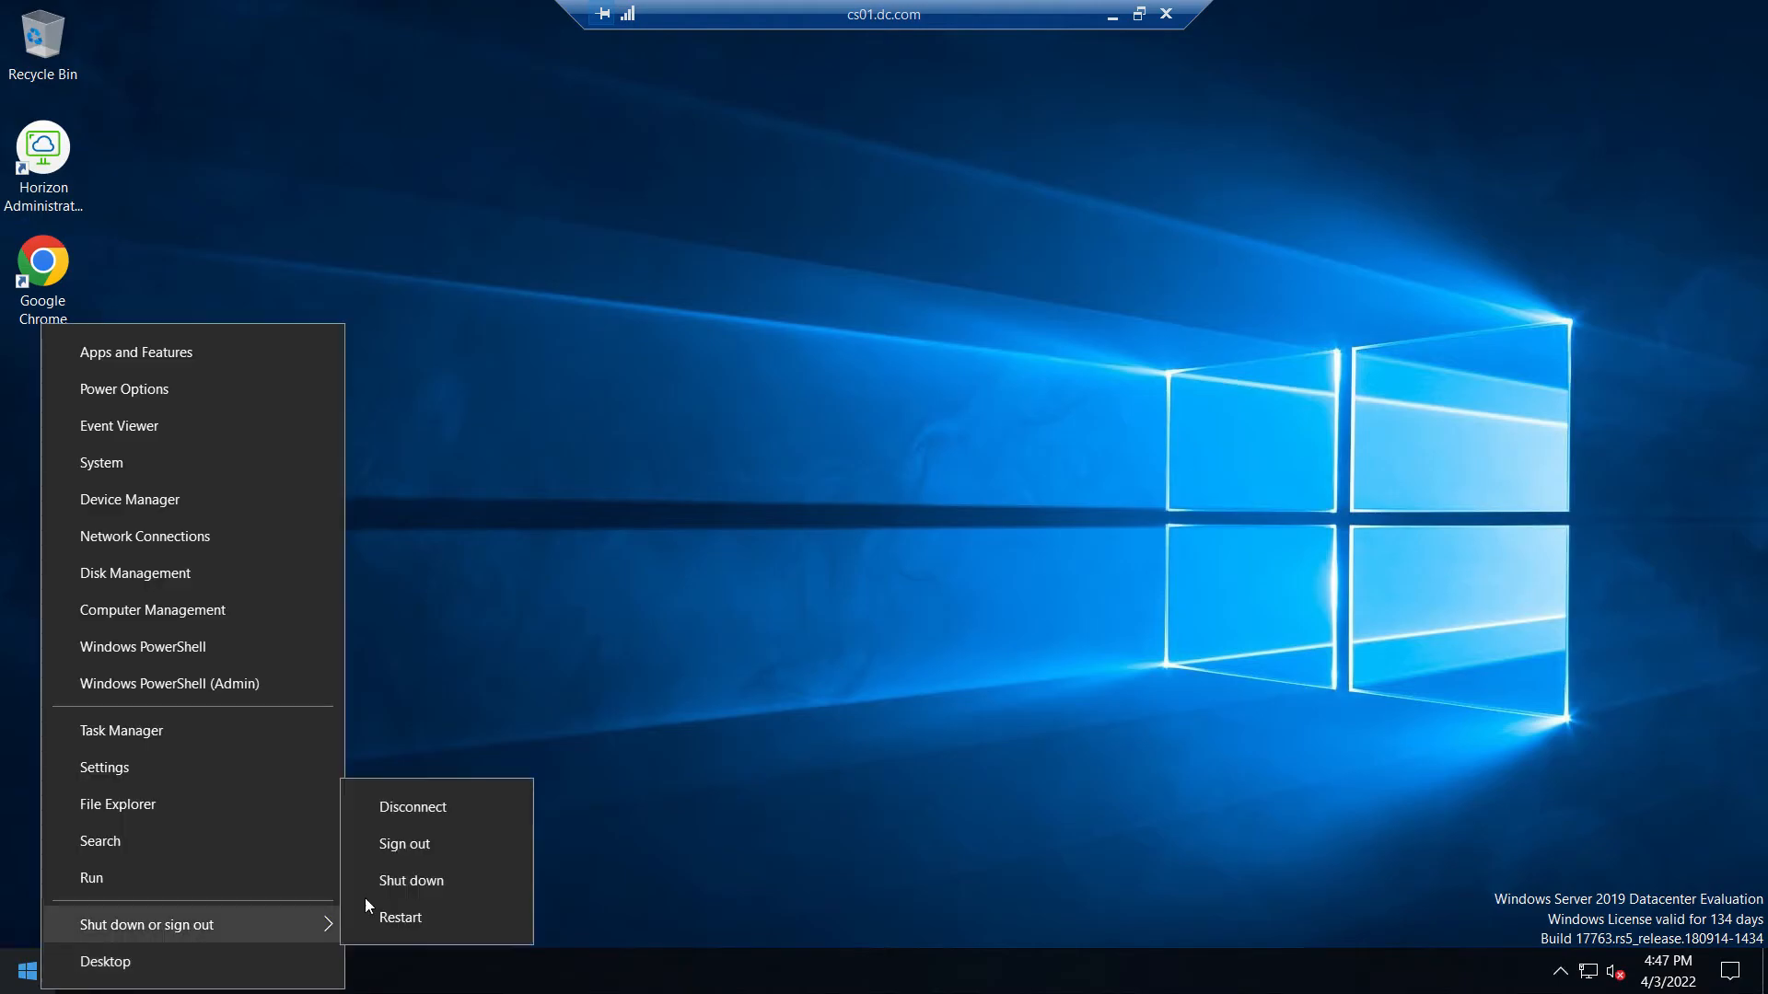
pyautogui.click(415, 890)
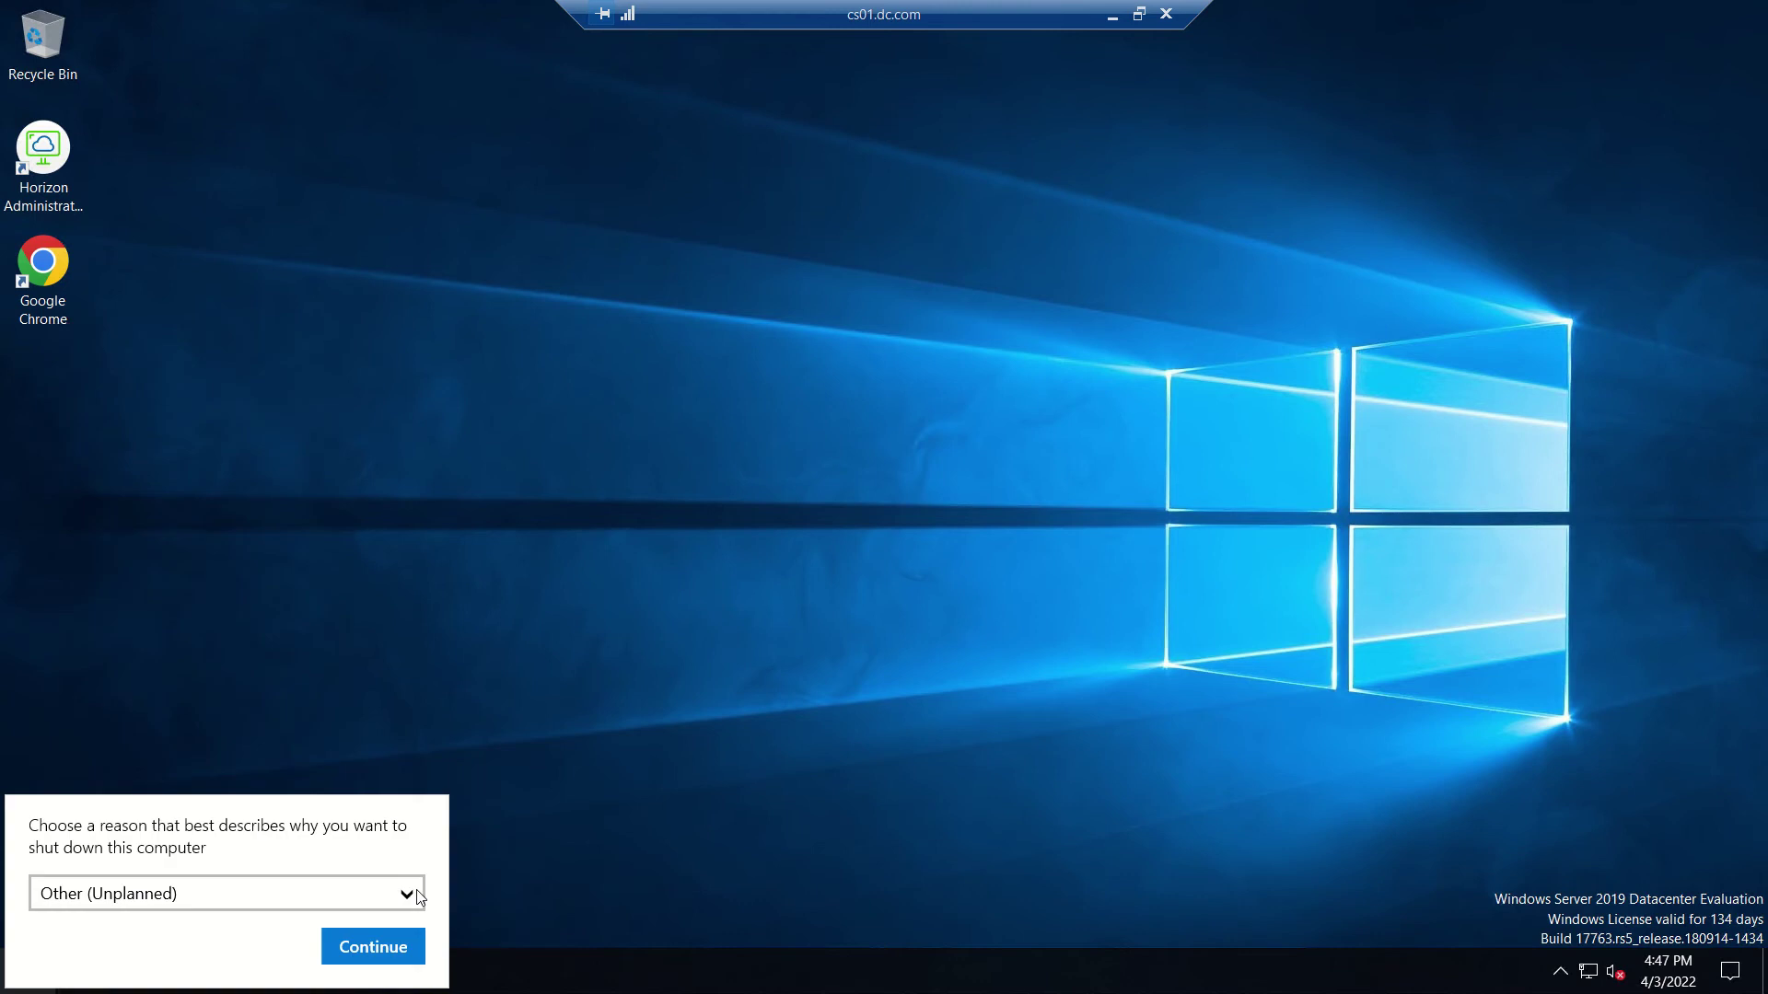
pyautogui.click(319, 893)
pyautogui.click(304, 789)
pyautogui.click(373, 946)
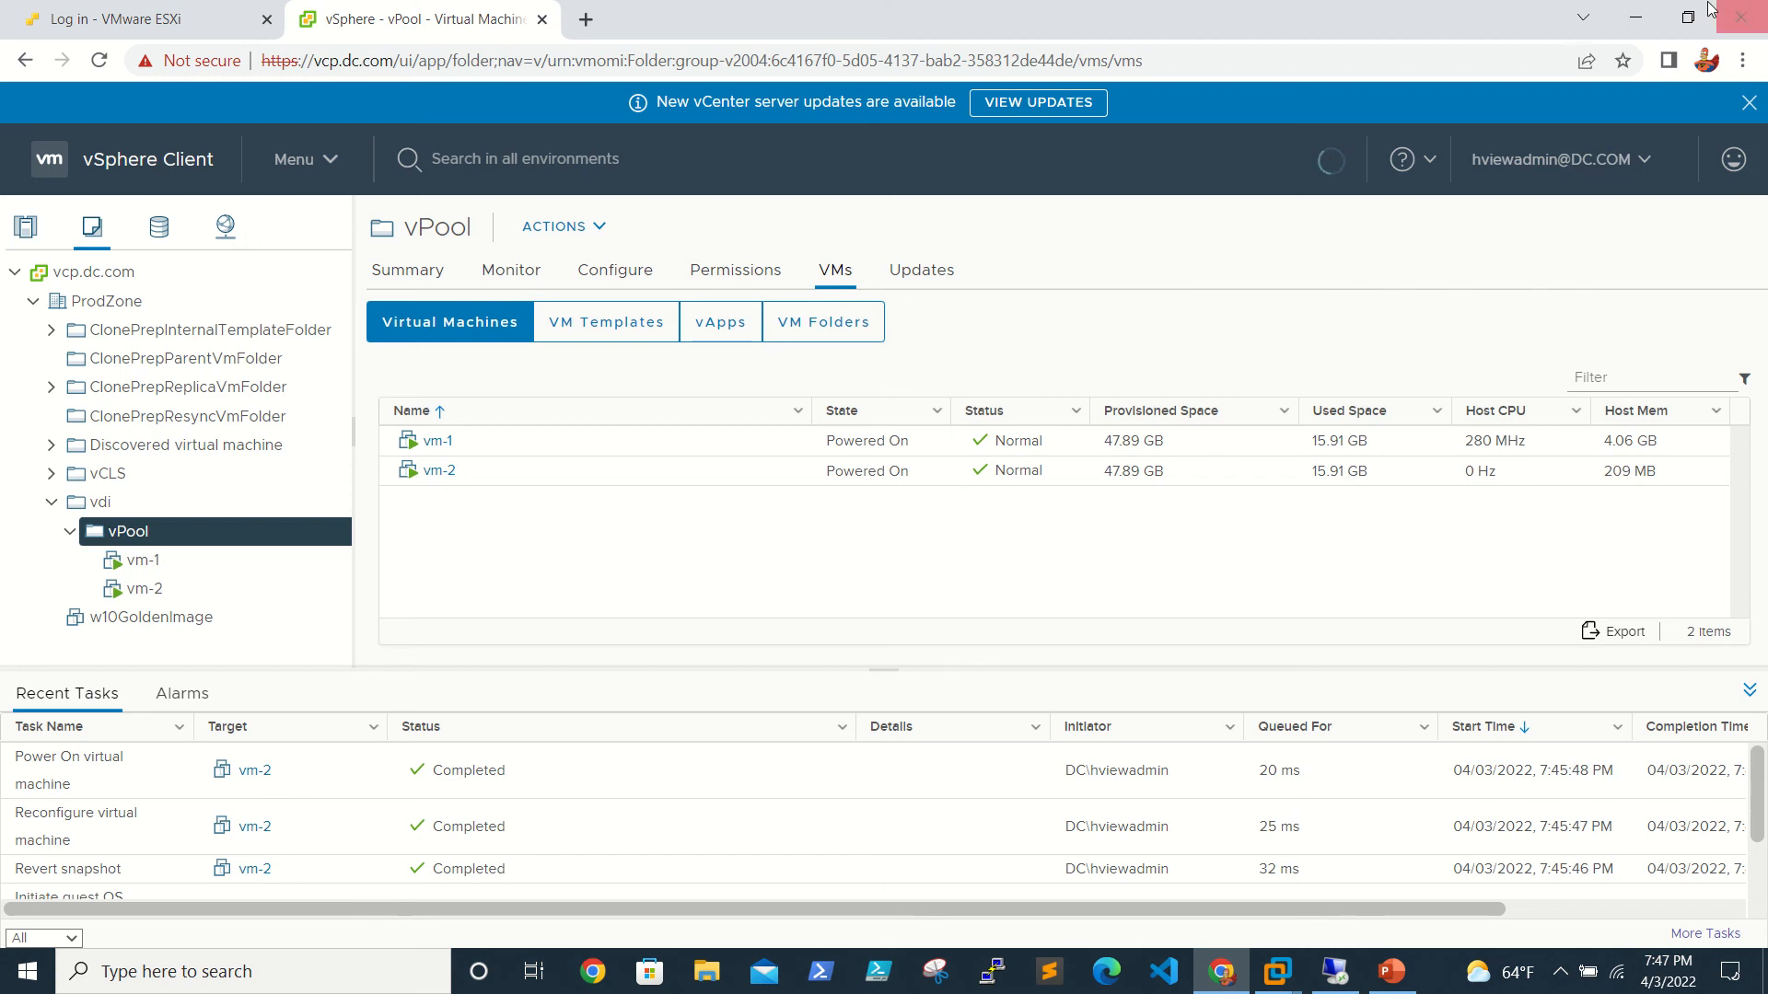
# - Take a snapshot of the powered-off CS01 VM in Workstation, keeping the name Snapshot 1
pyautogui.click(1636, 17)
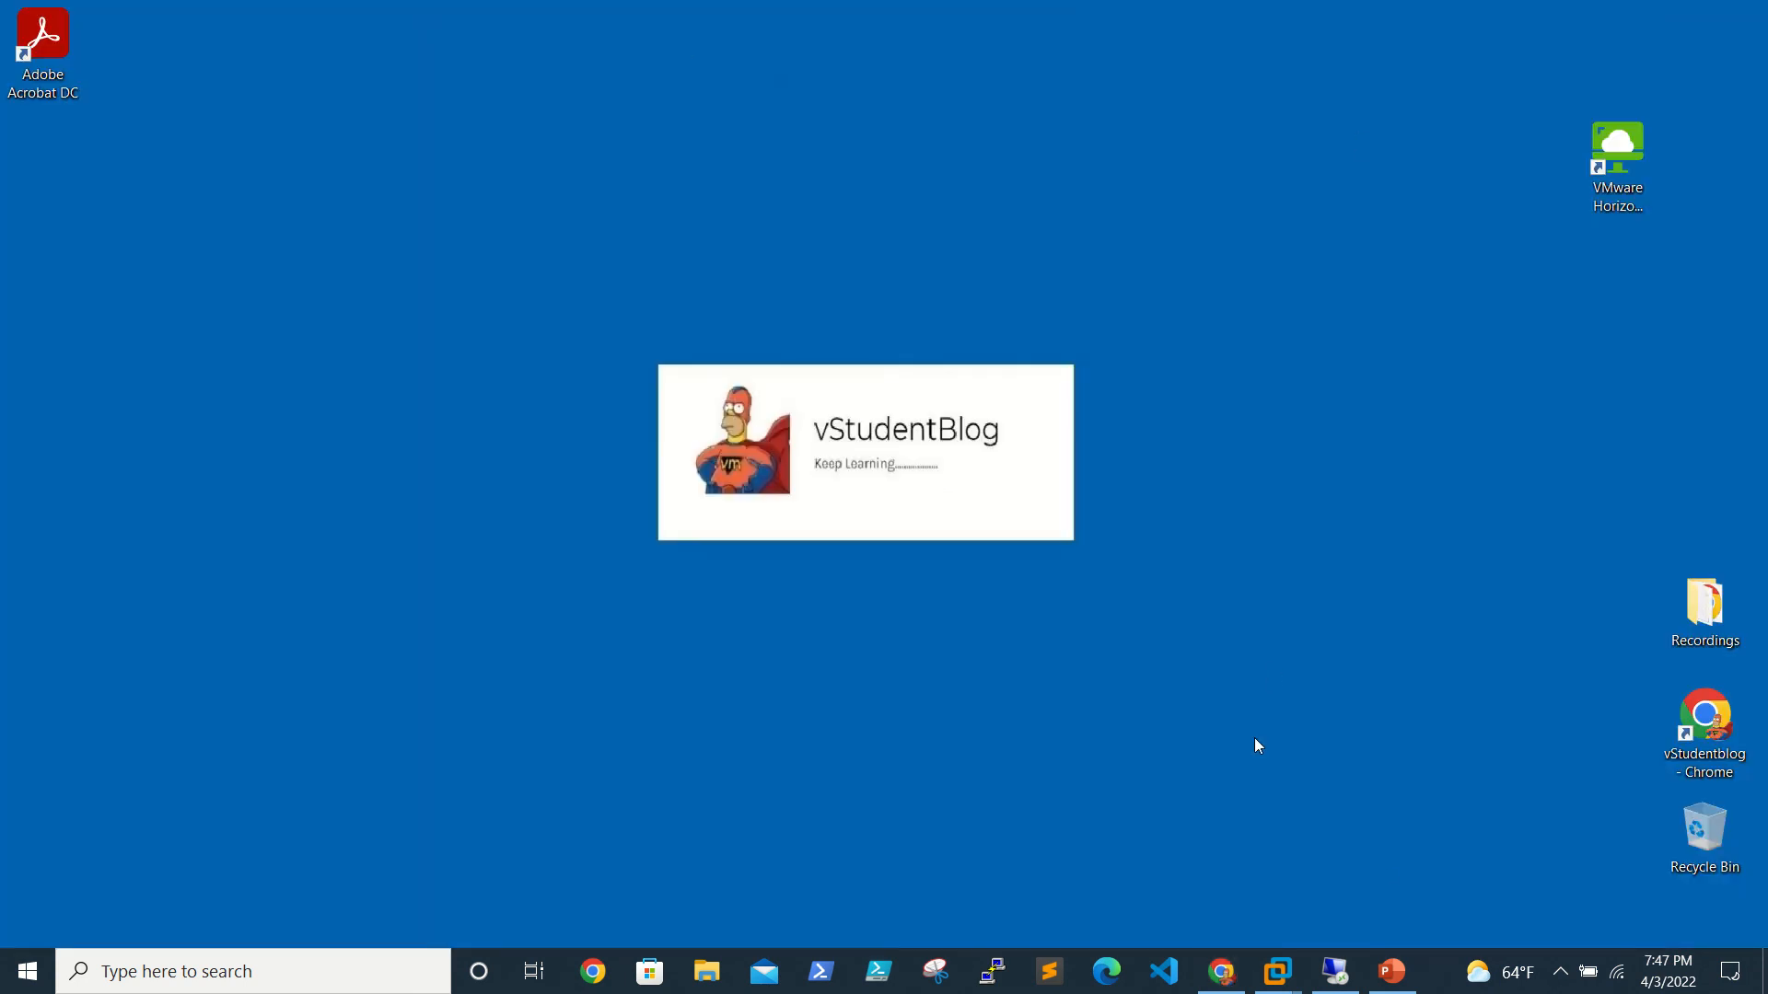
pyautogui.click(1704, 729)
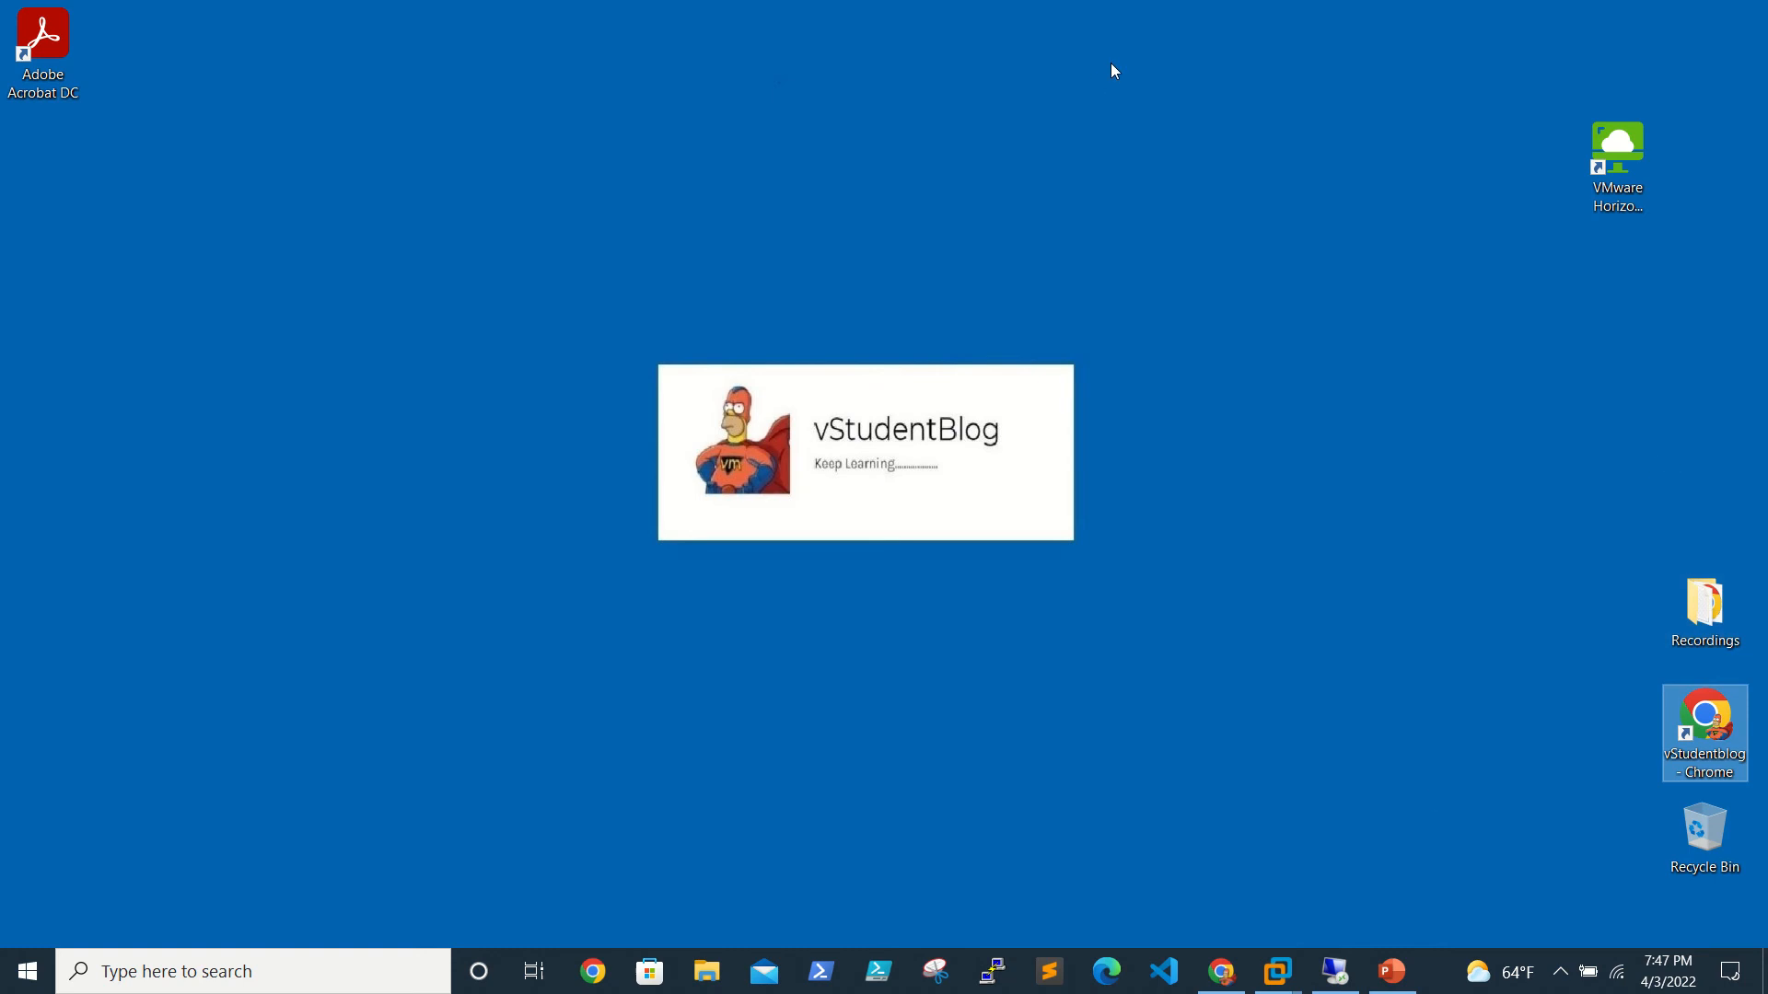
pyautogui.moveTo(884, 61)
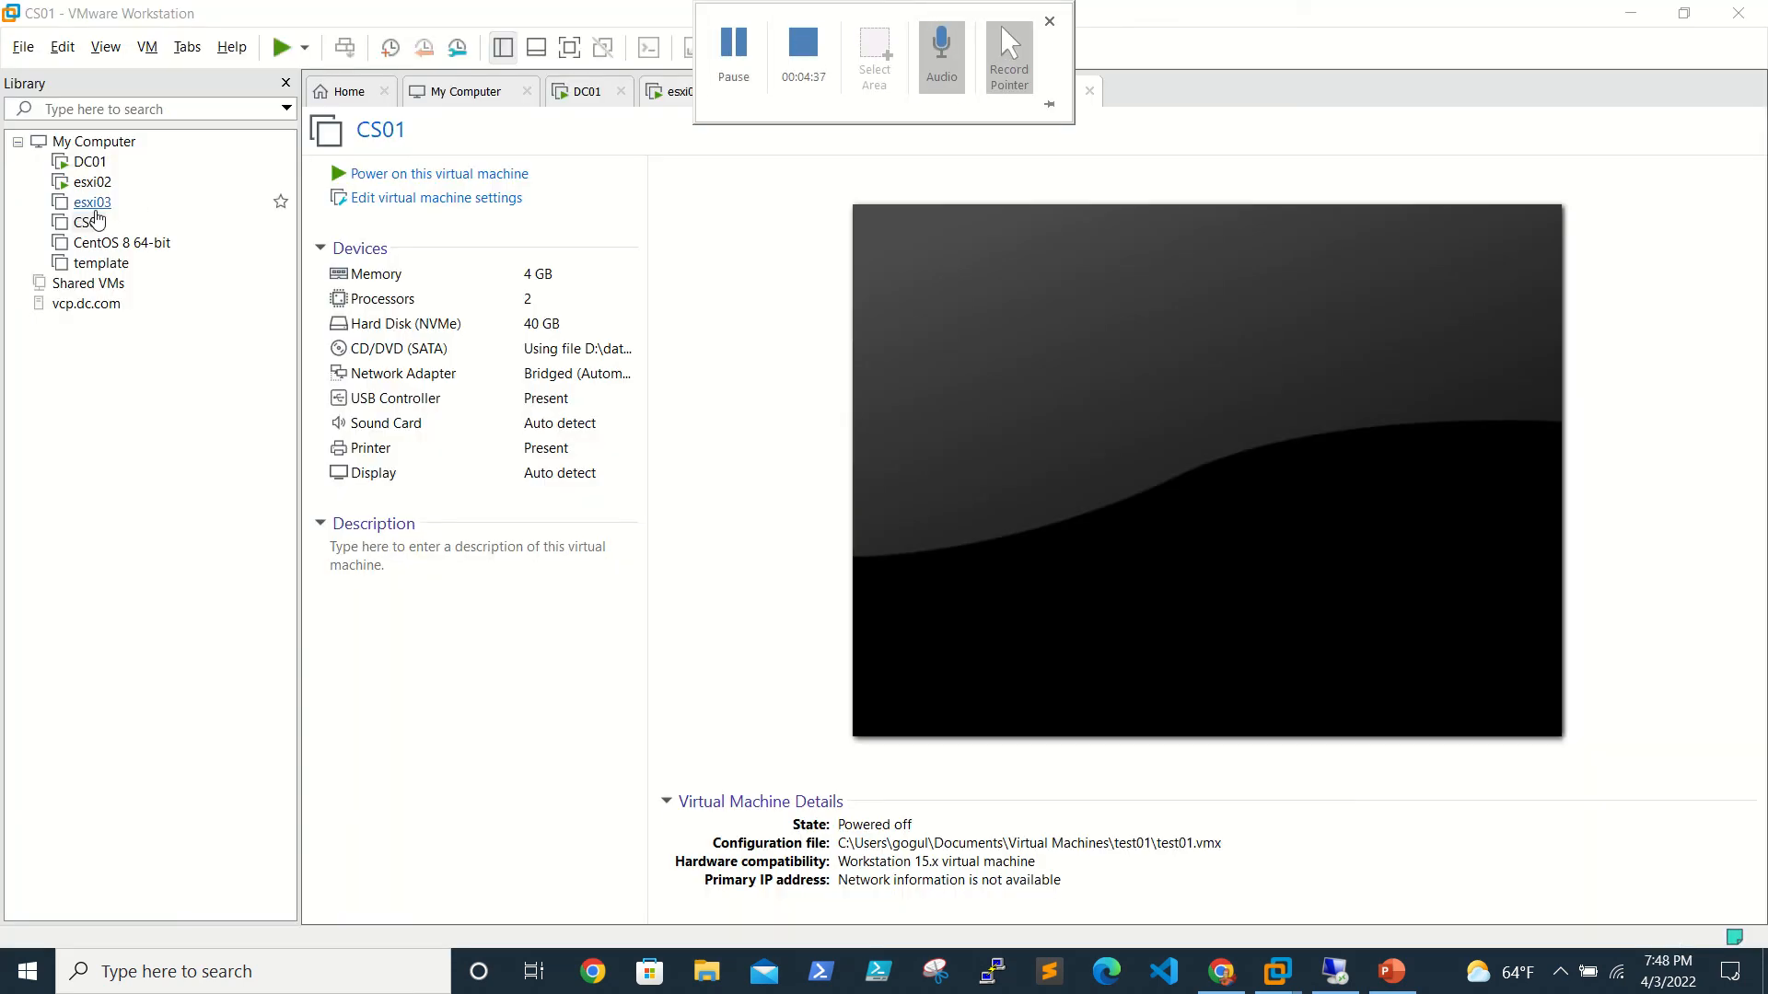
pyautogui.rightClick(92, 224)
pyautogui.moveTo(153, 487)
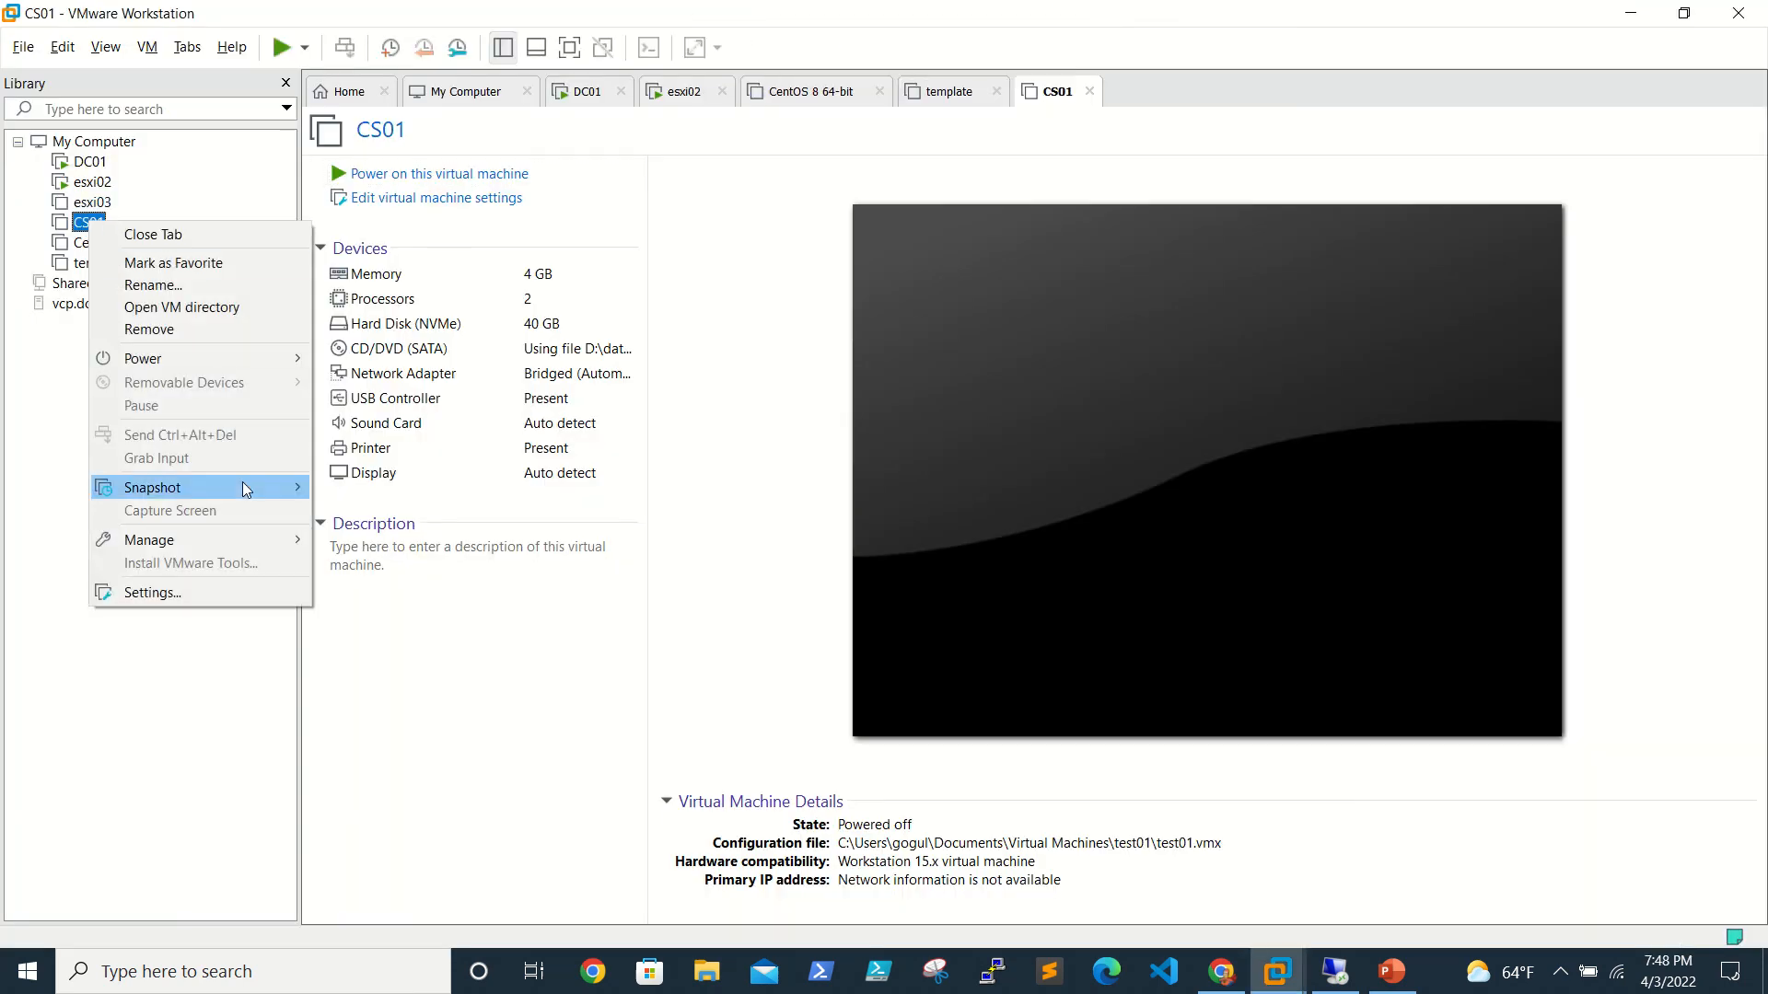
pyautogui.click(353, 488)
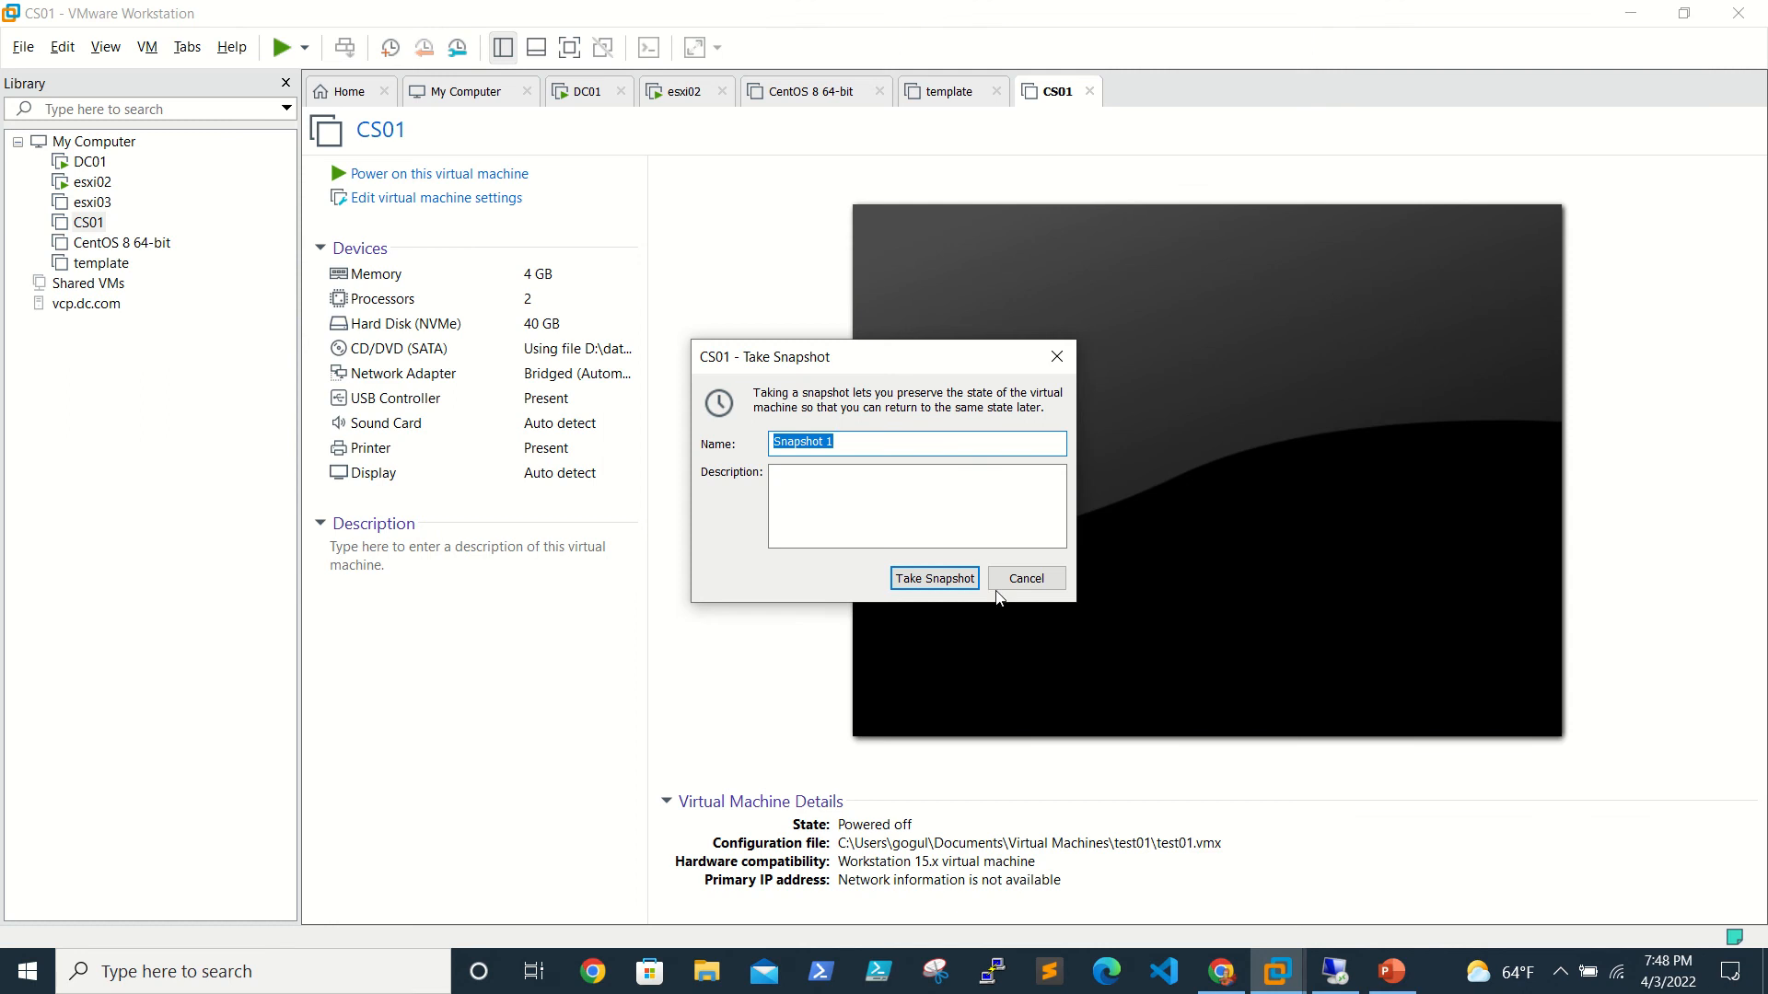
pyautogui.click(938, 580)
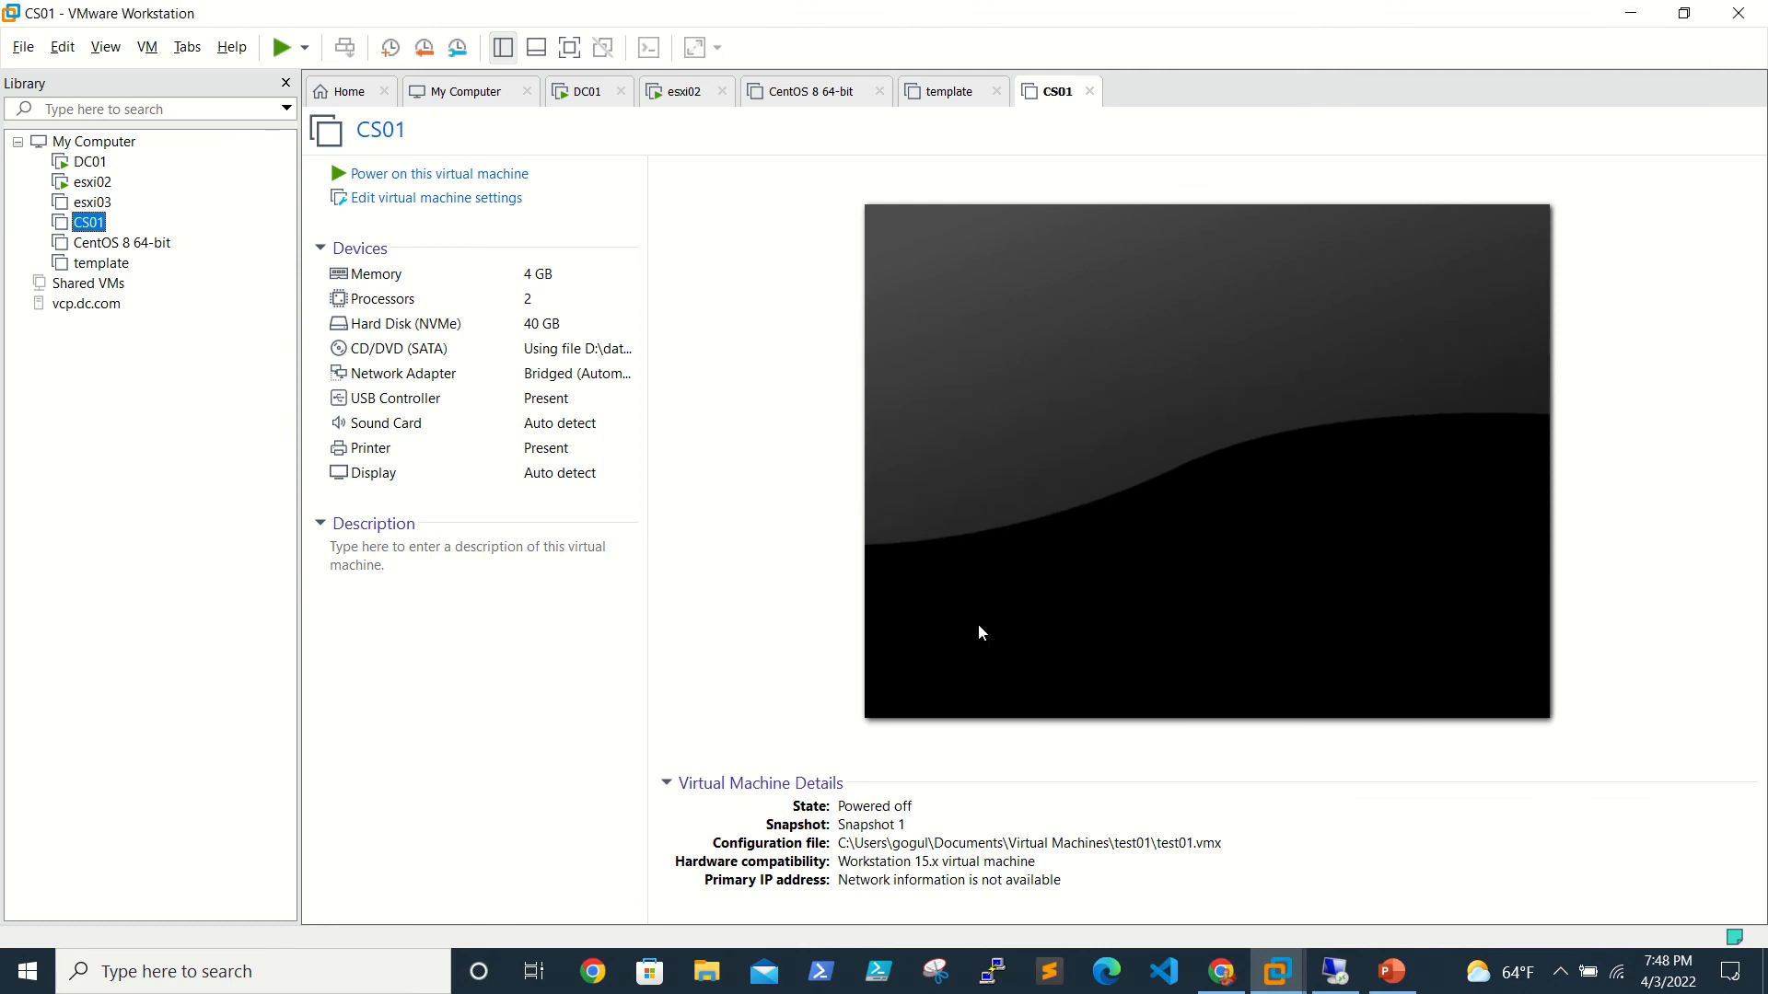
# - Power the CS01 virtual machine back on from its Workstation page
pyautogui.rightClick(80, 223)
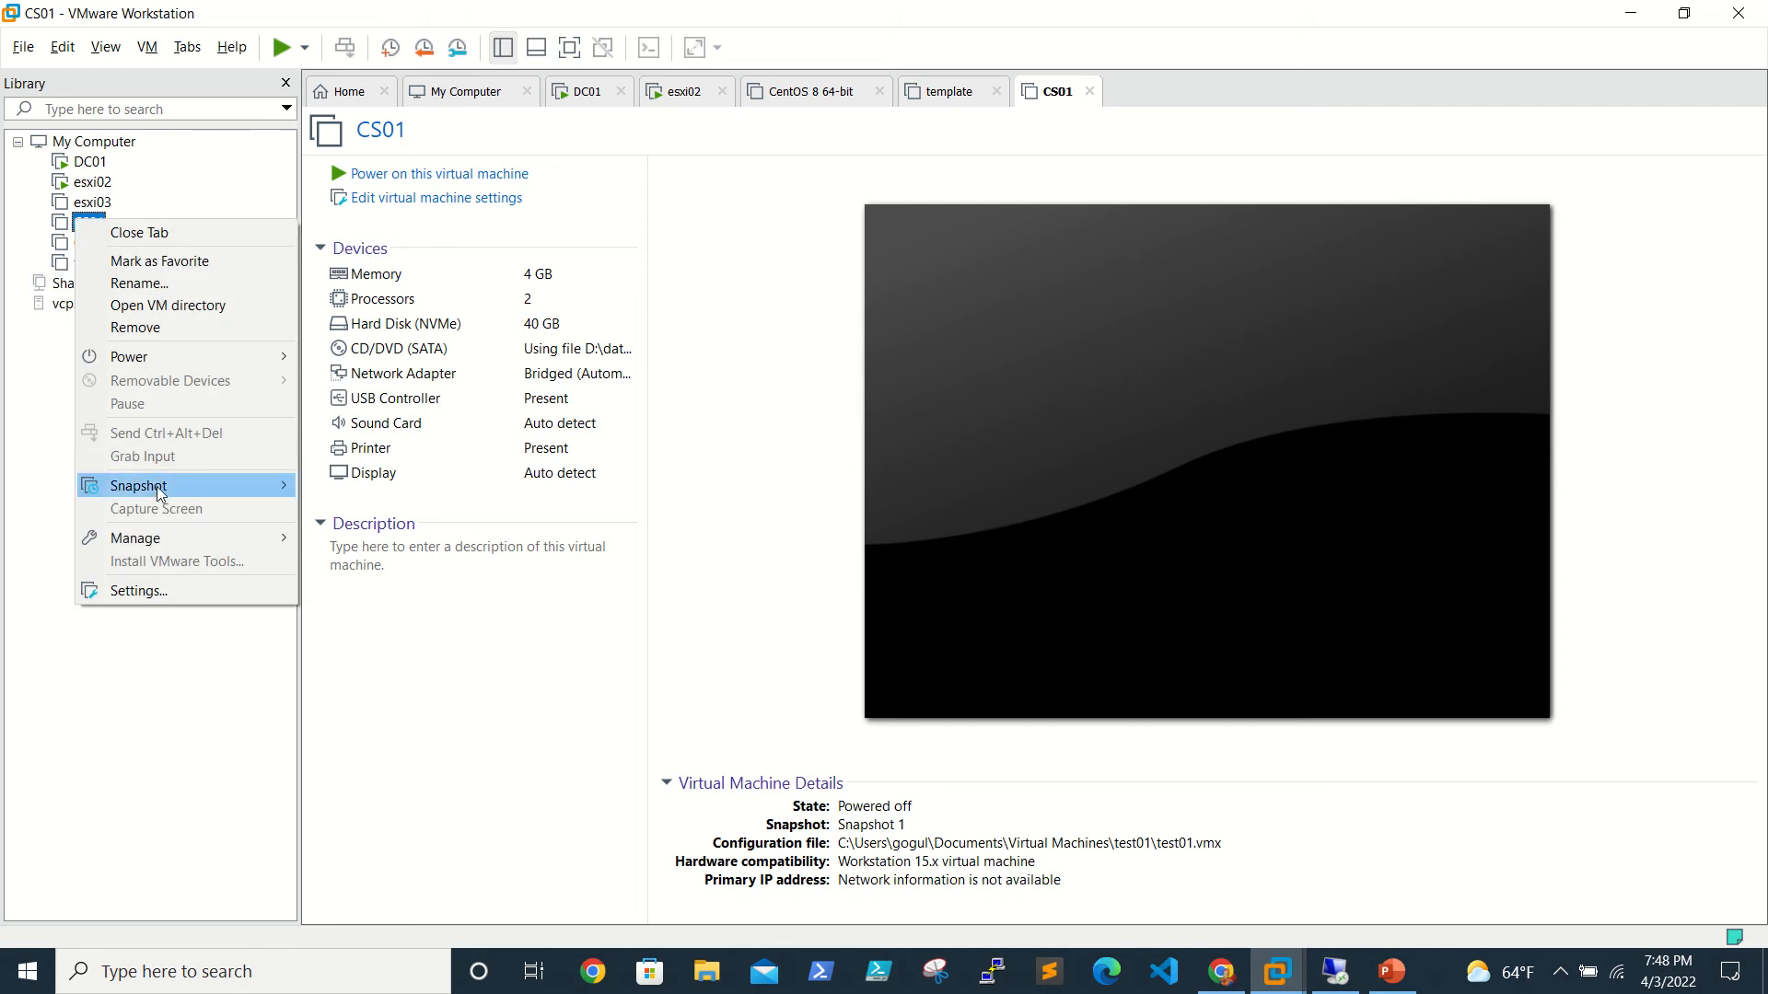
pyautogui.moveTo(138, 487)
pyautogui.click(222, 710)
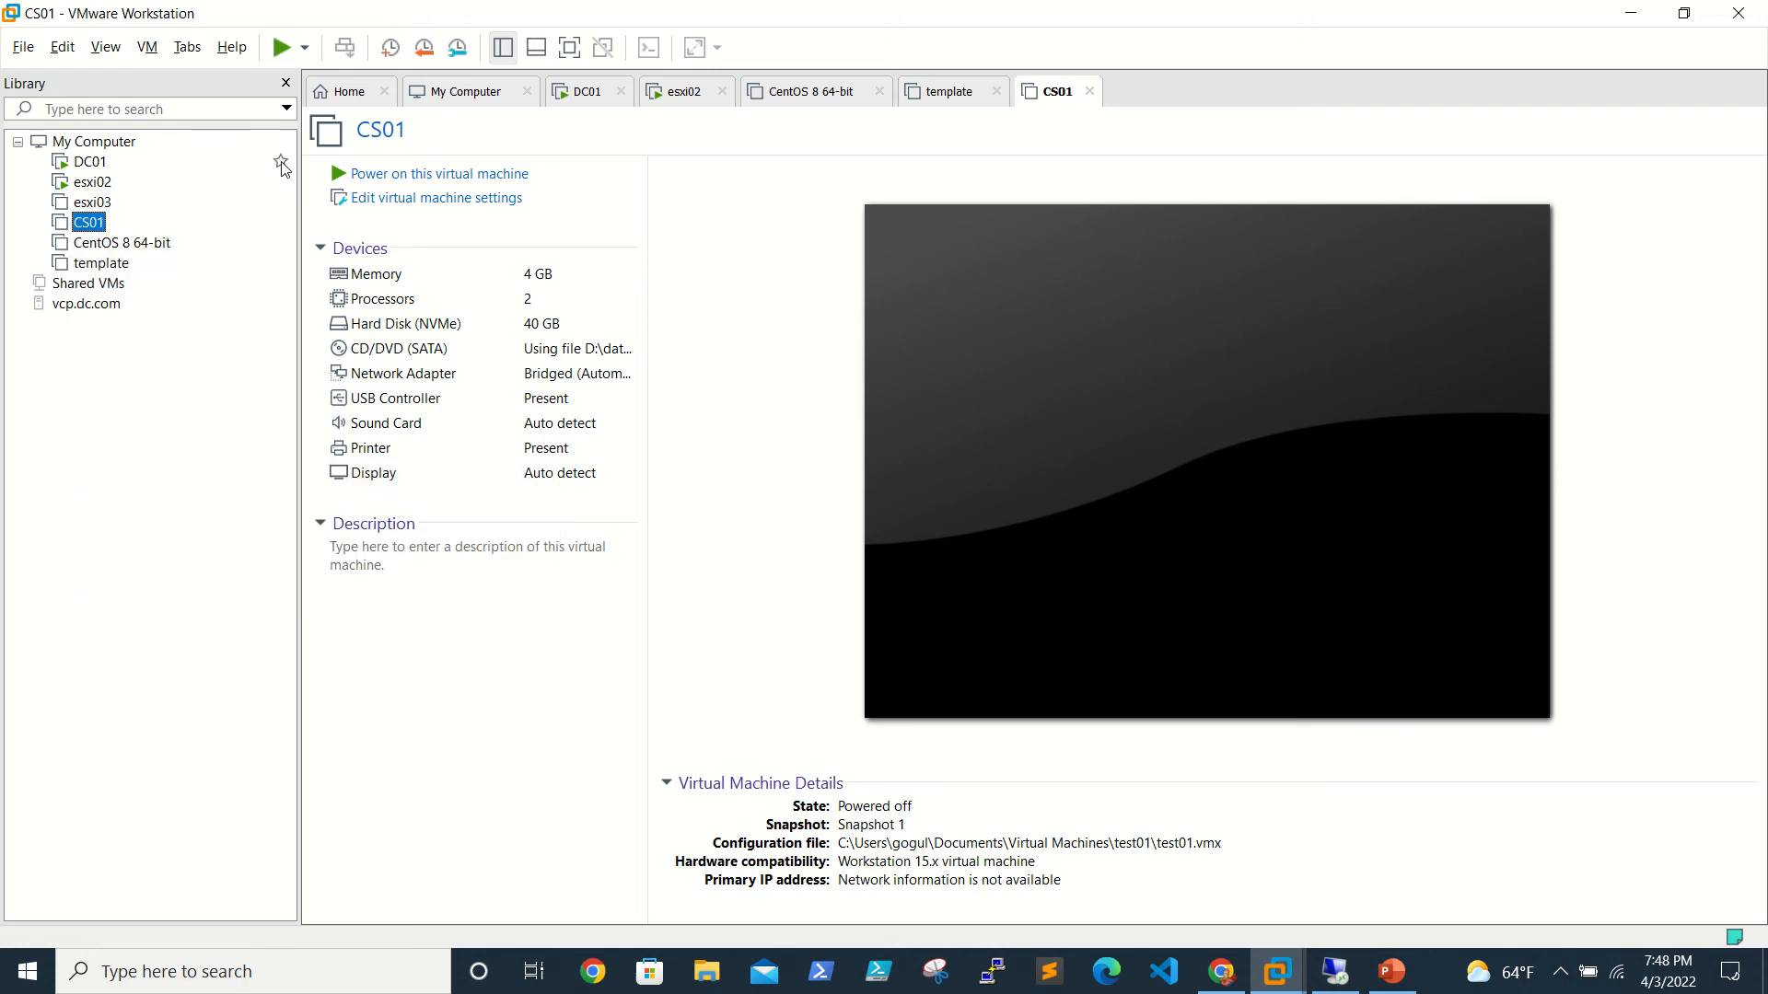
pyautogui.click(419, 176)
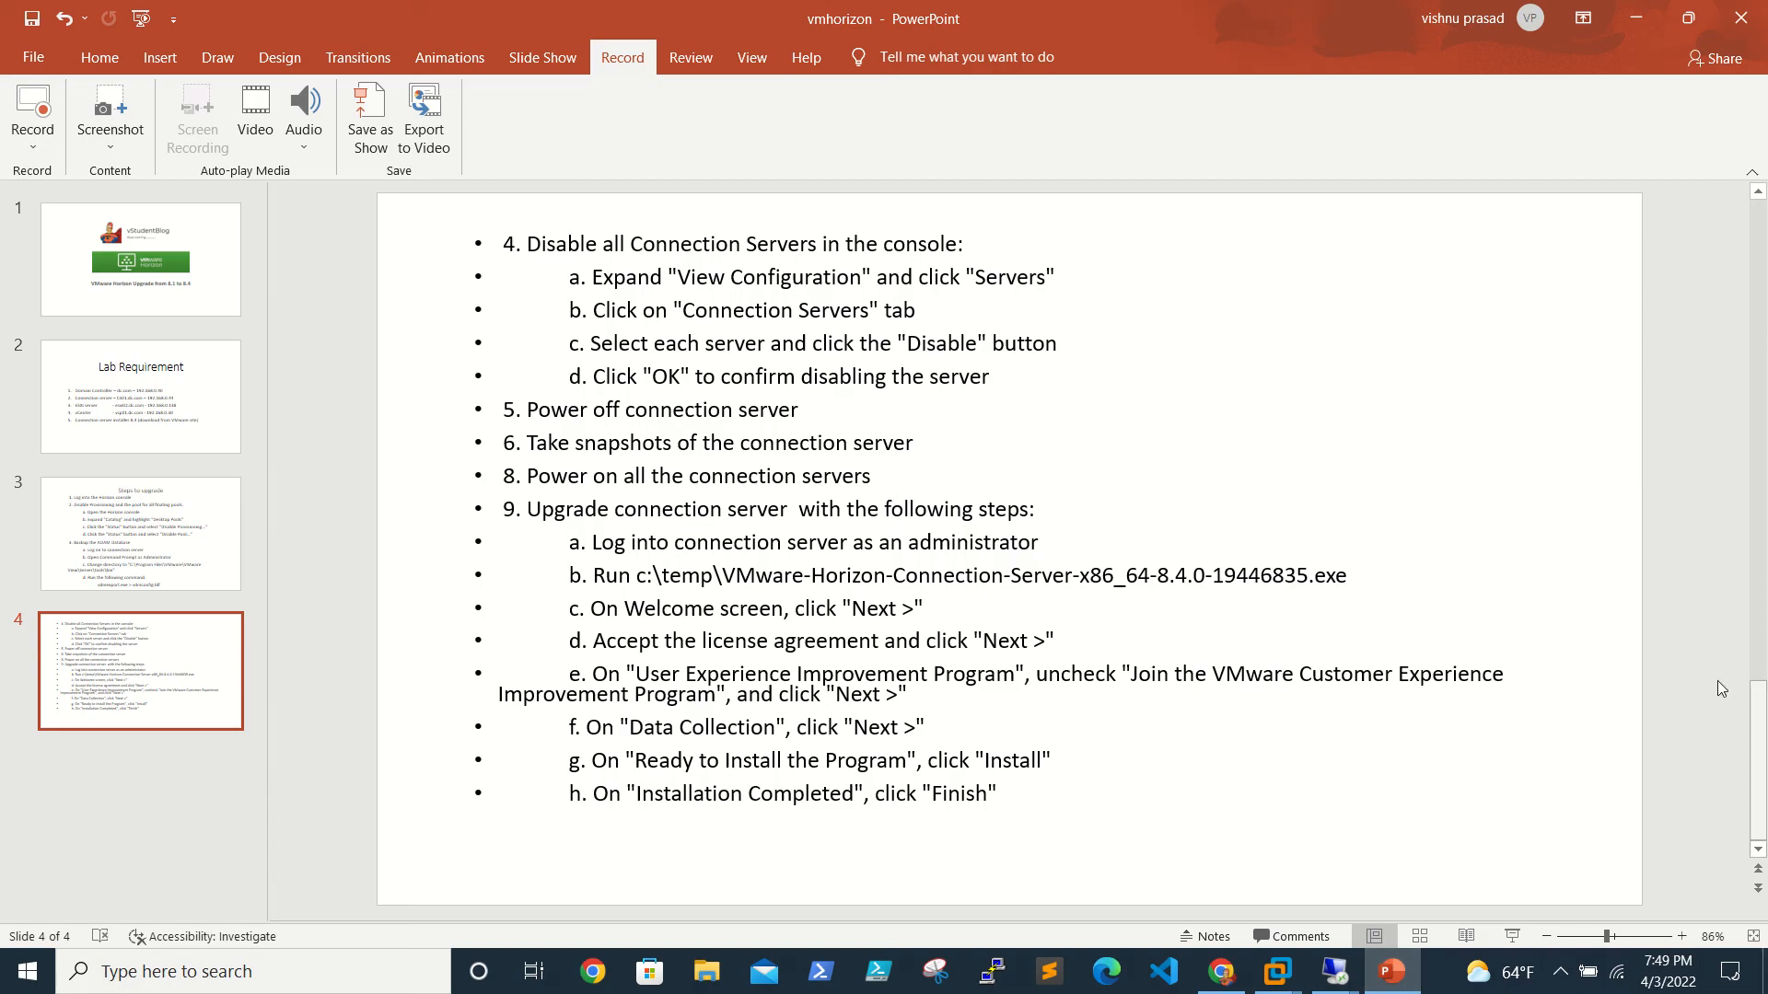
# - Highlight the VMware View Server tools\bin path on slide 3, then switch to the cs01 session
pyautogui.click(1757, 193)
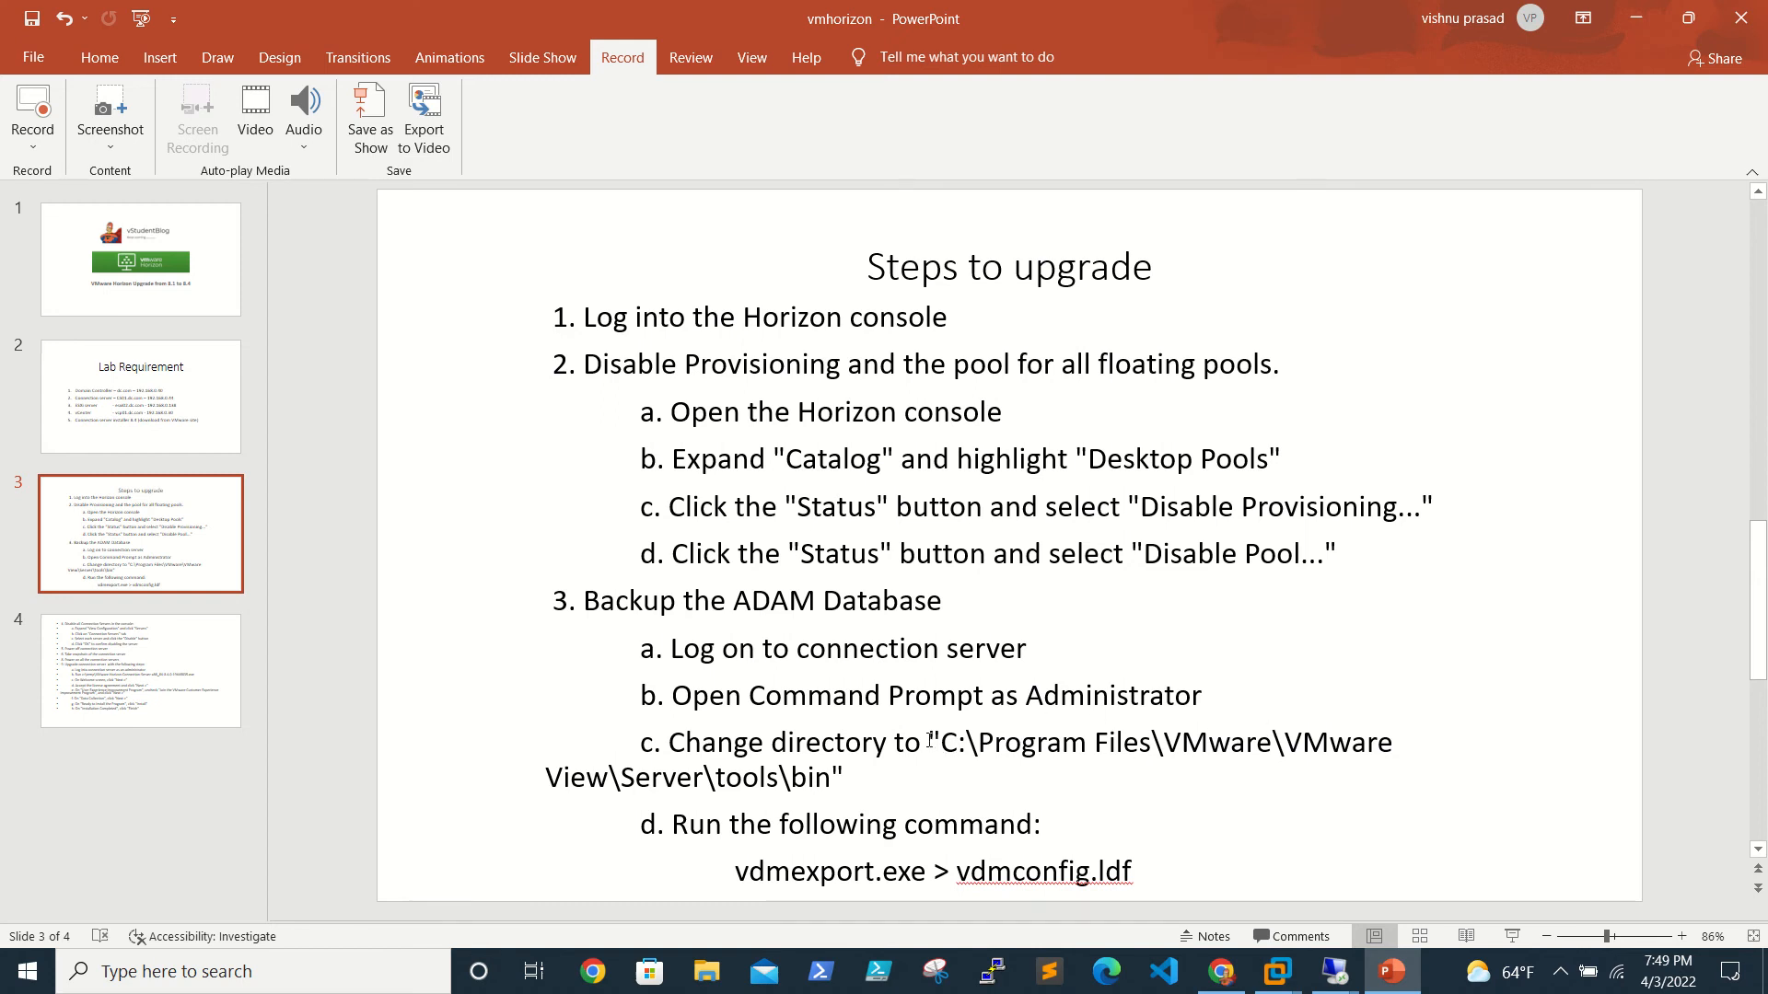
pyautogui.moveTo(929, 742); pyautogui.dragTo(845, 778)
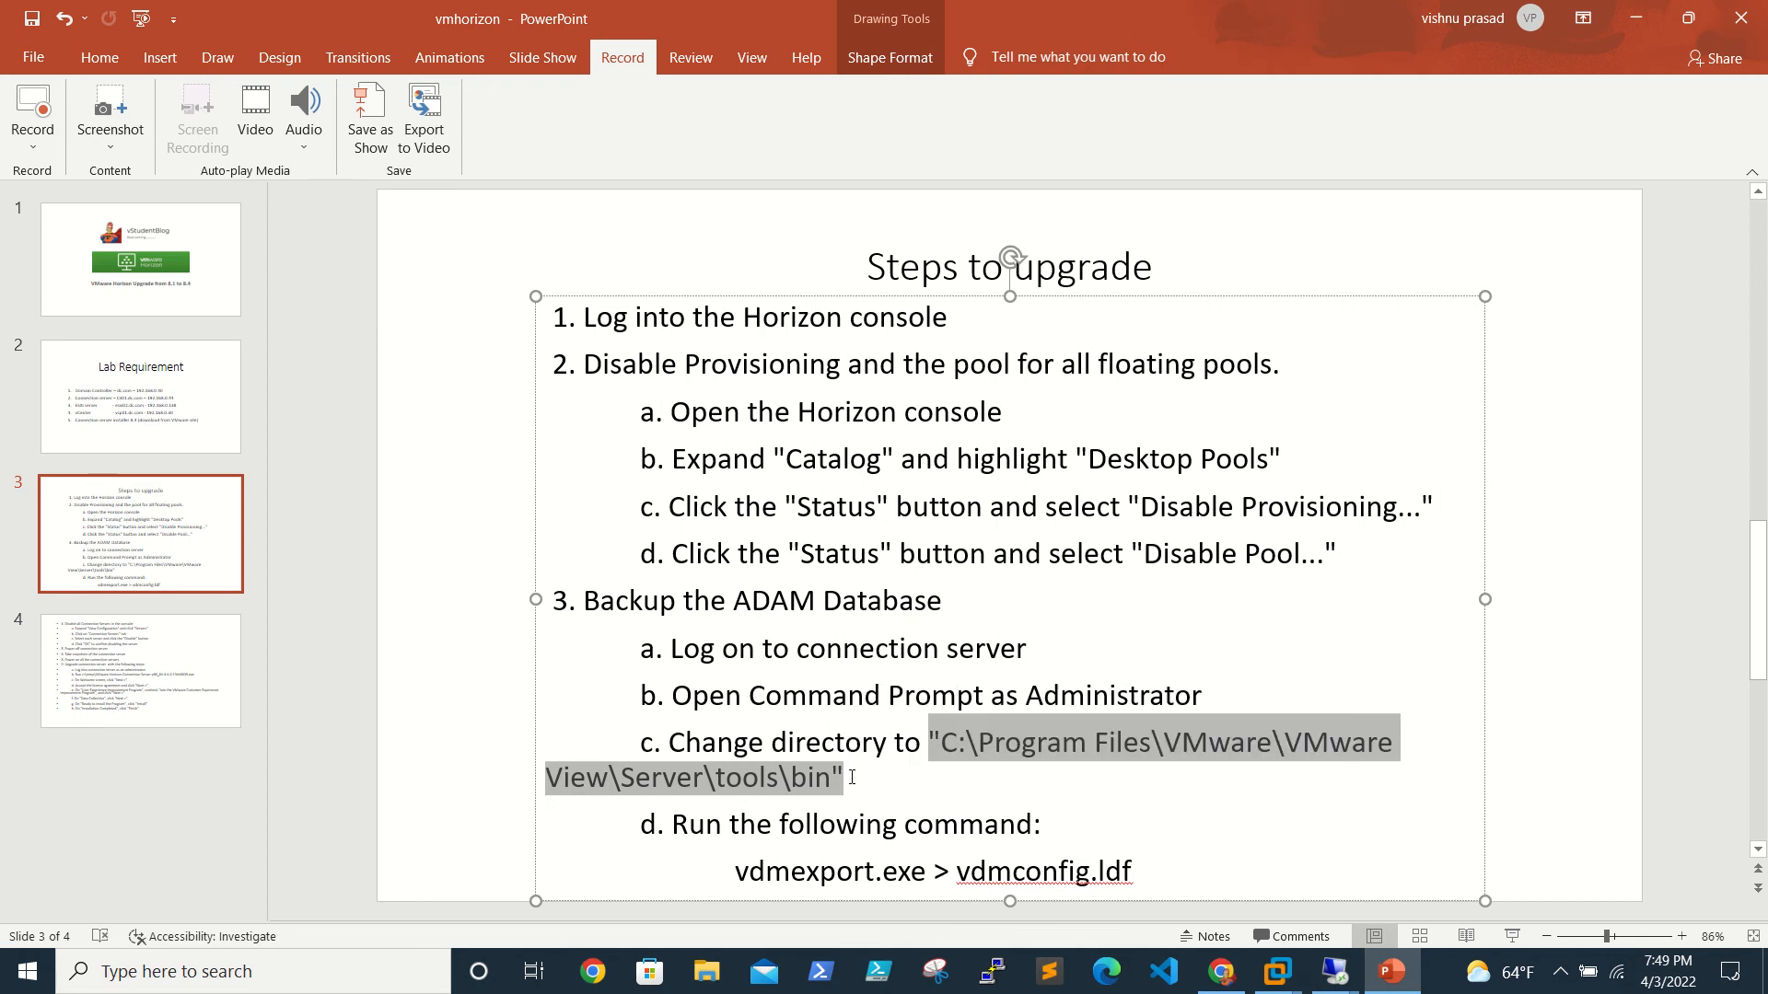
pyautogui.moveTo(1334, 972)
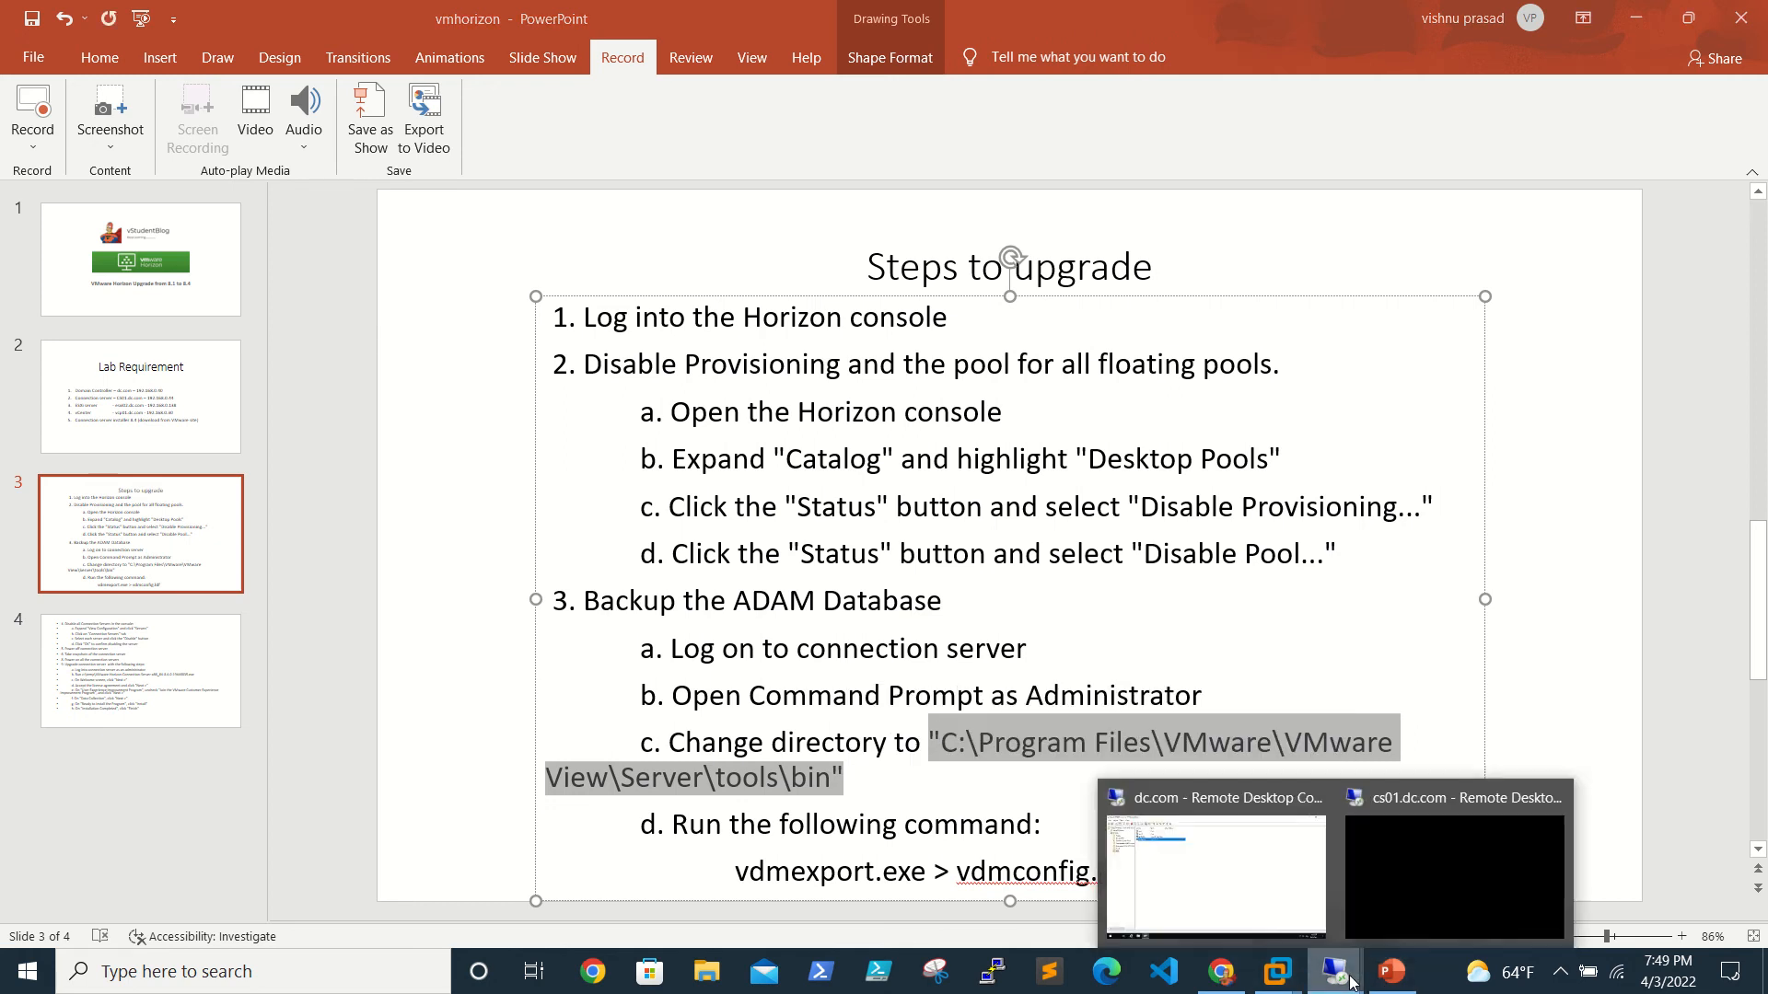
pyautogui.click(1456, 871)
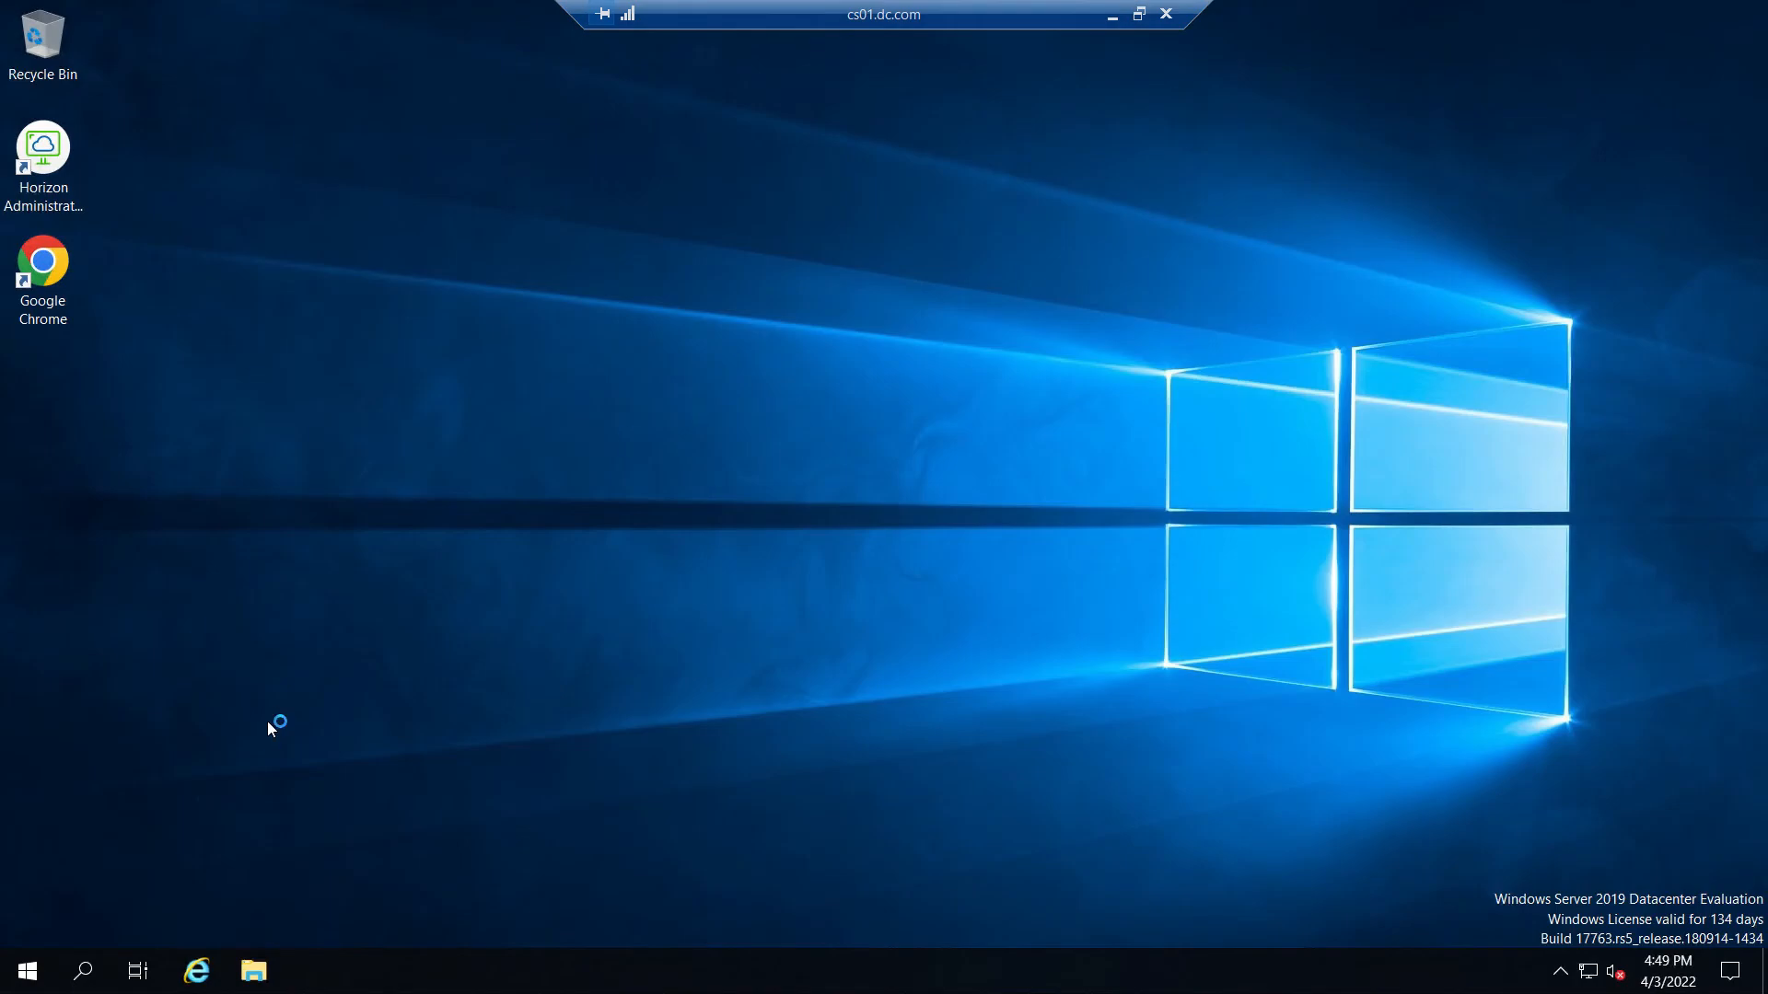
# - Launch an administrator Command Prompt on cs01 via Windows search, accepting the UAC prompt
pyautogui.click(24, 976)
pyautogui.write('cmd')
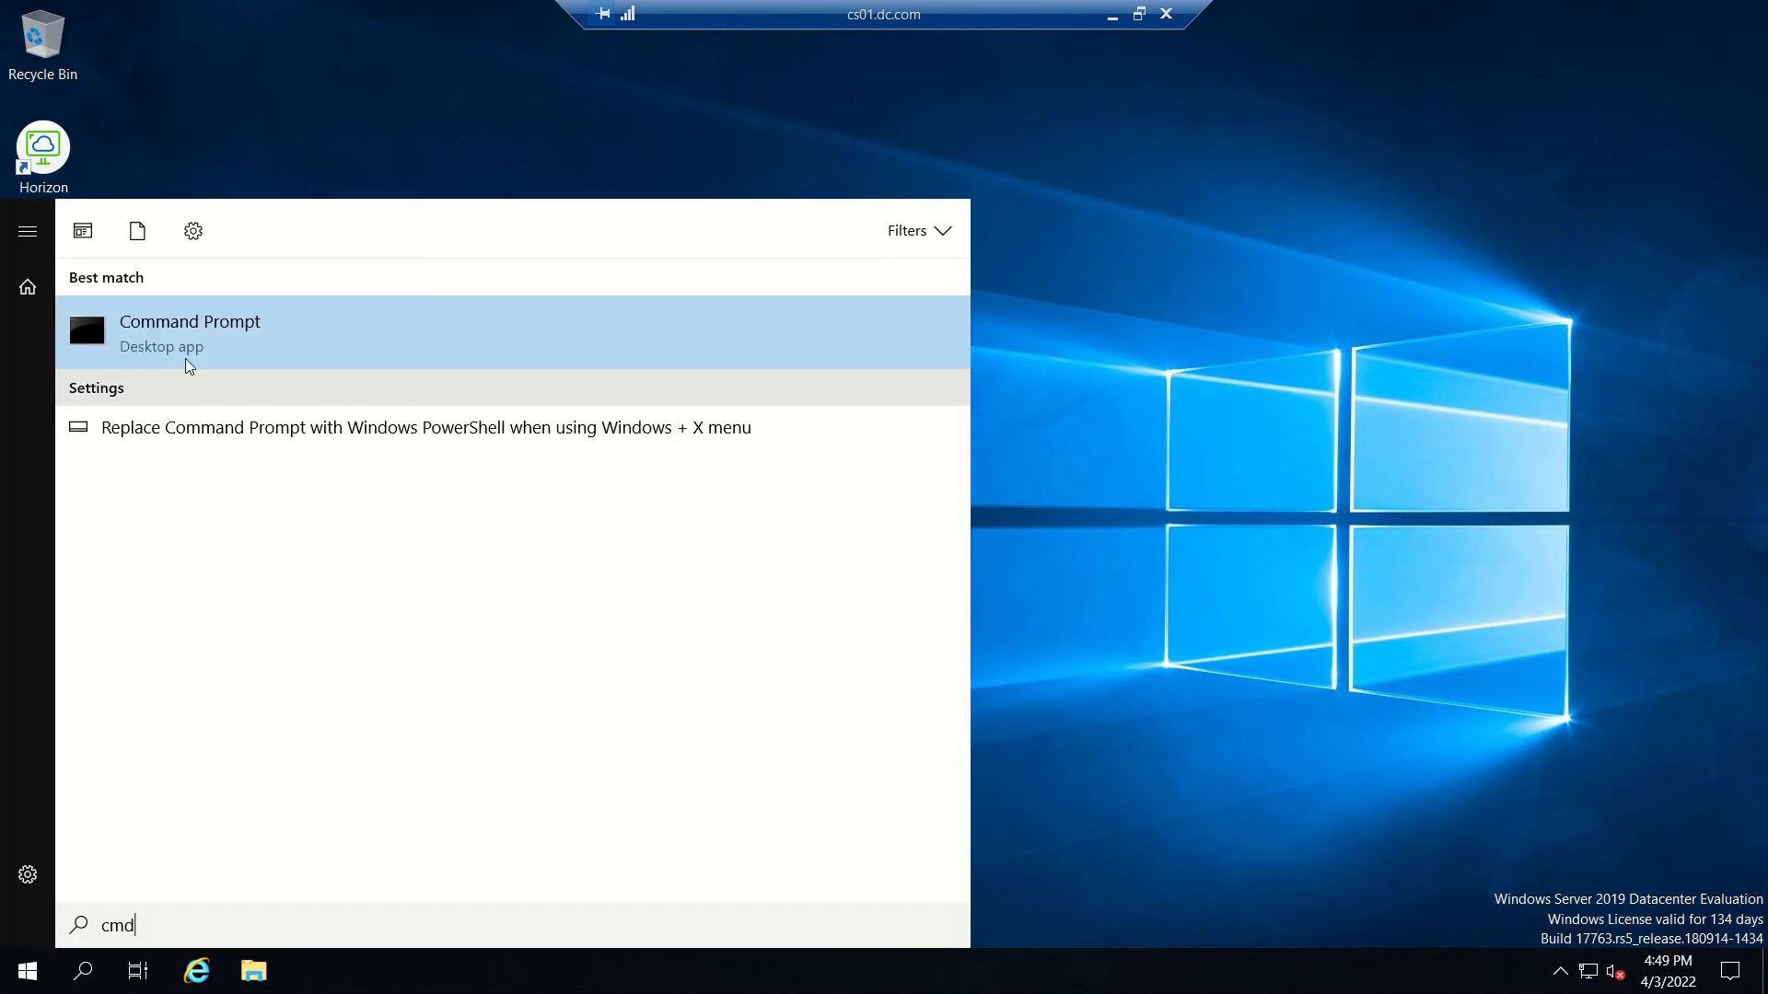
pyautogui.rightClick(186, 349)
pyautogui.click(243, 381)
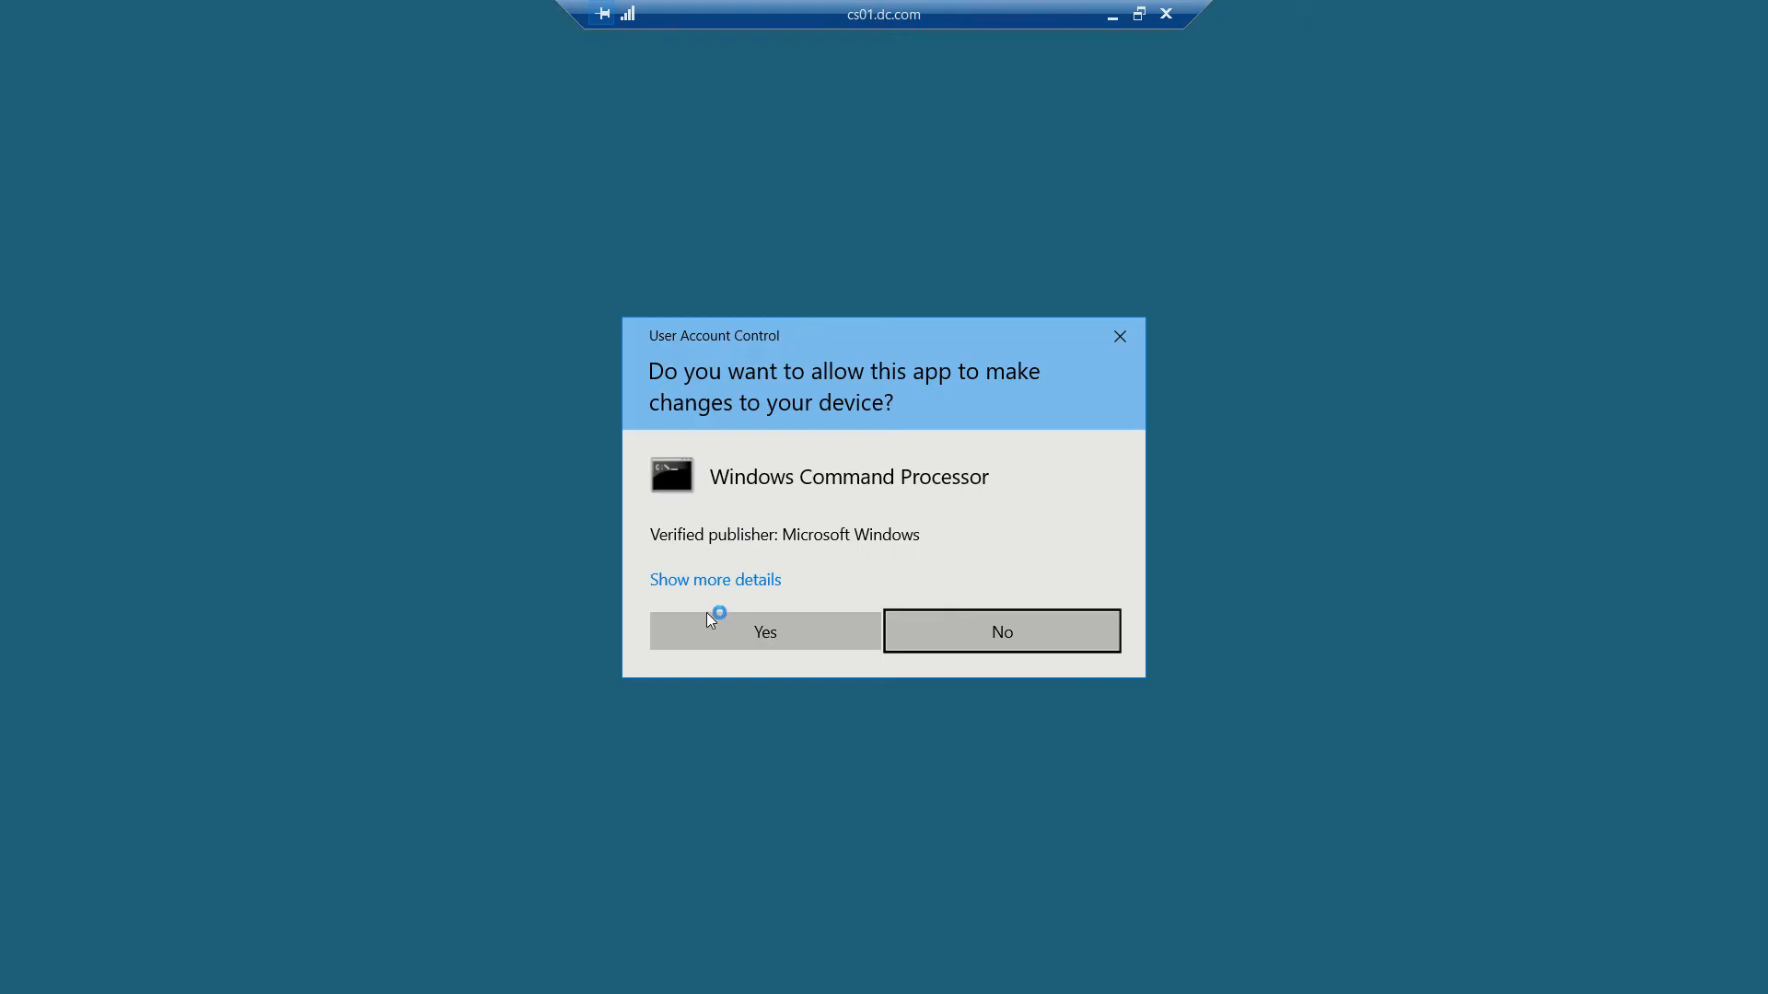
pyautogui.click(705, 627)
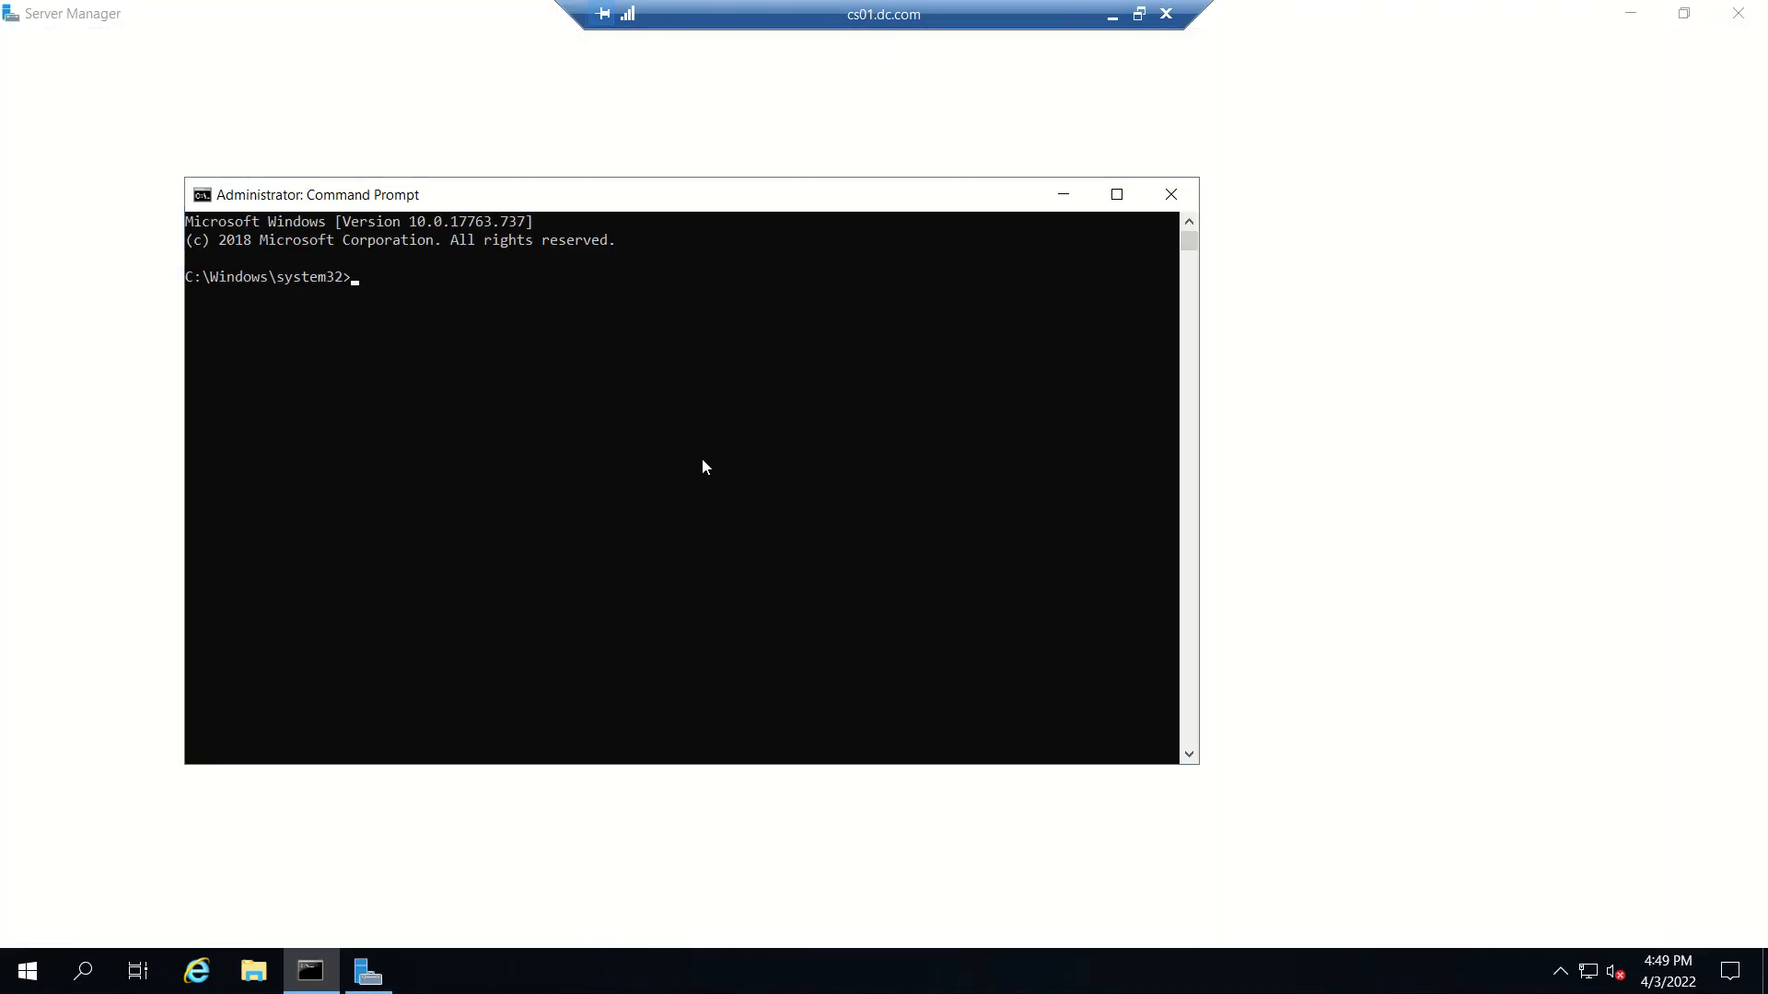
pyautogui.write('cd\\')
# - Change directory to C:\Program Files\VMware\VMware View\Server\tools\bin and close Server Manager
pyautogui.press('Return')
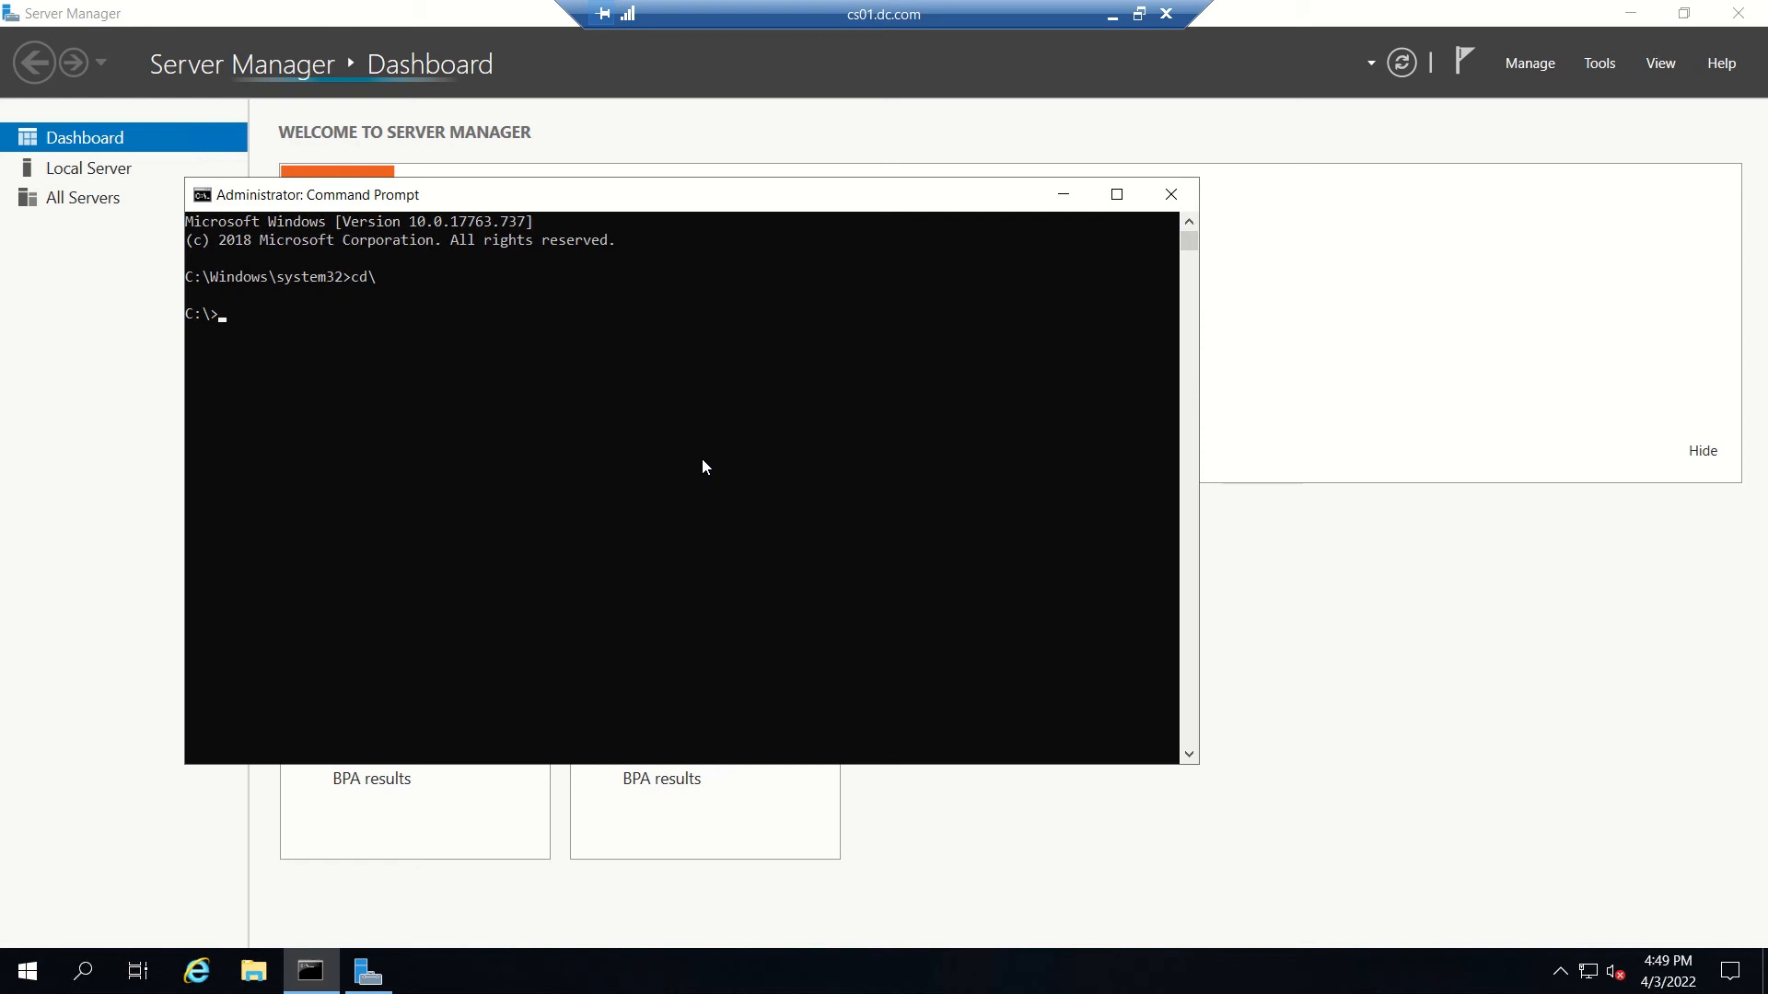
pyautogui.write('cd "C:\\Program Files\\VMware\\VMware View\\Server\\tools\\bin"')
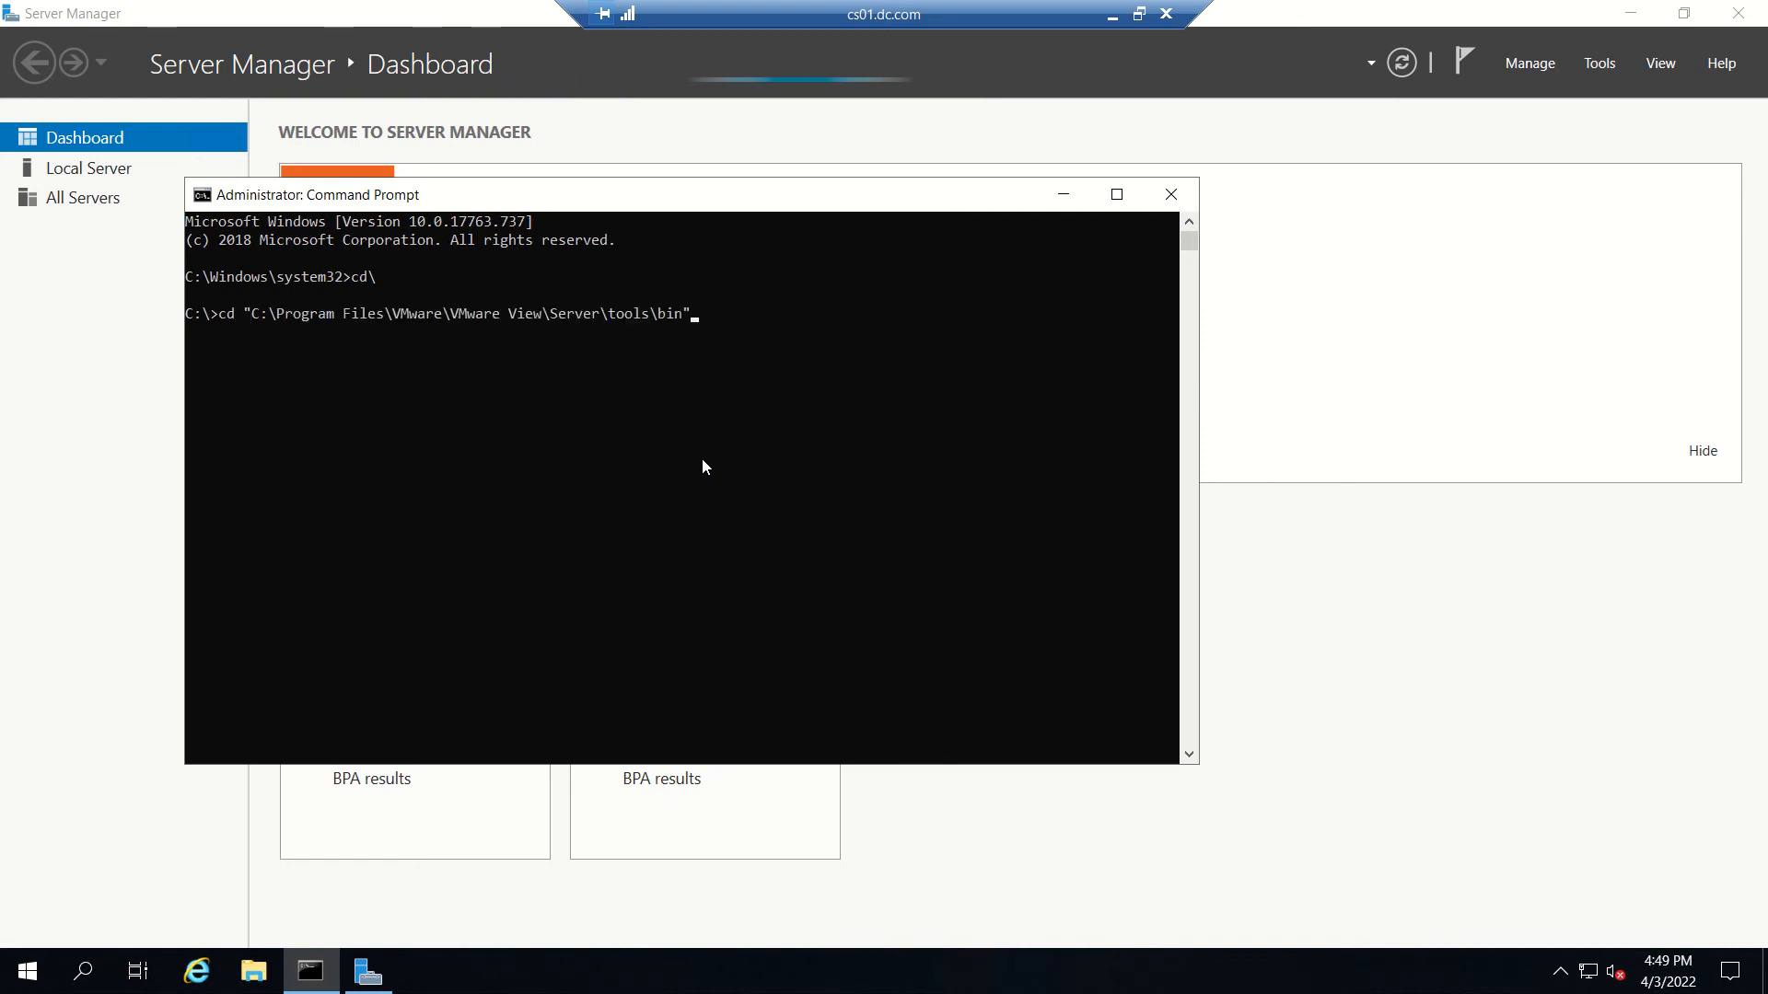
pyautogui.press('Return')
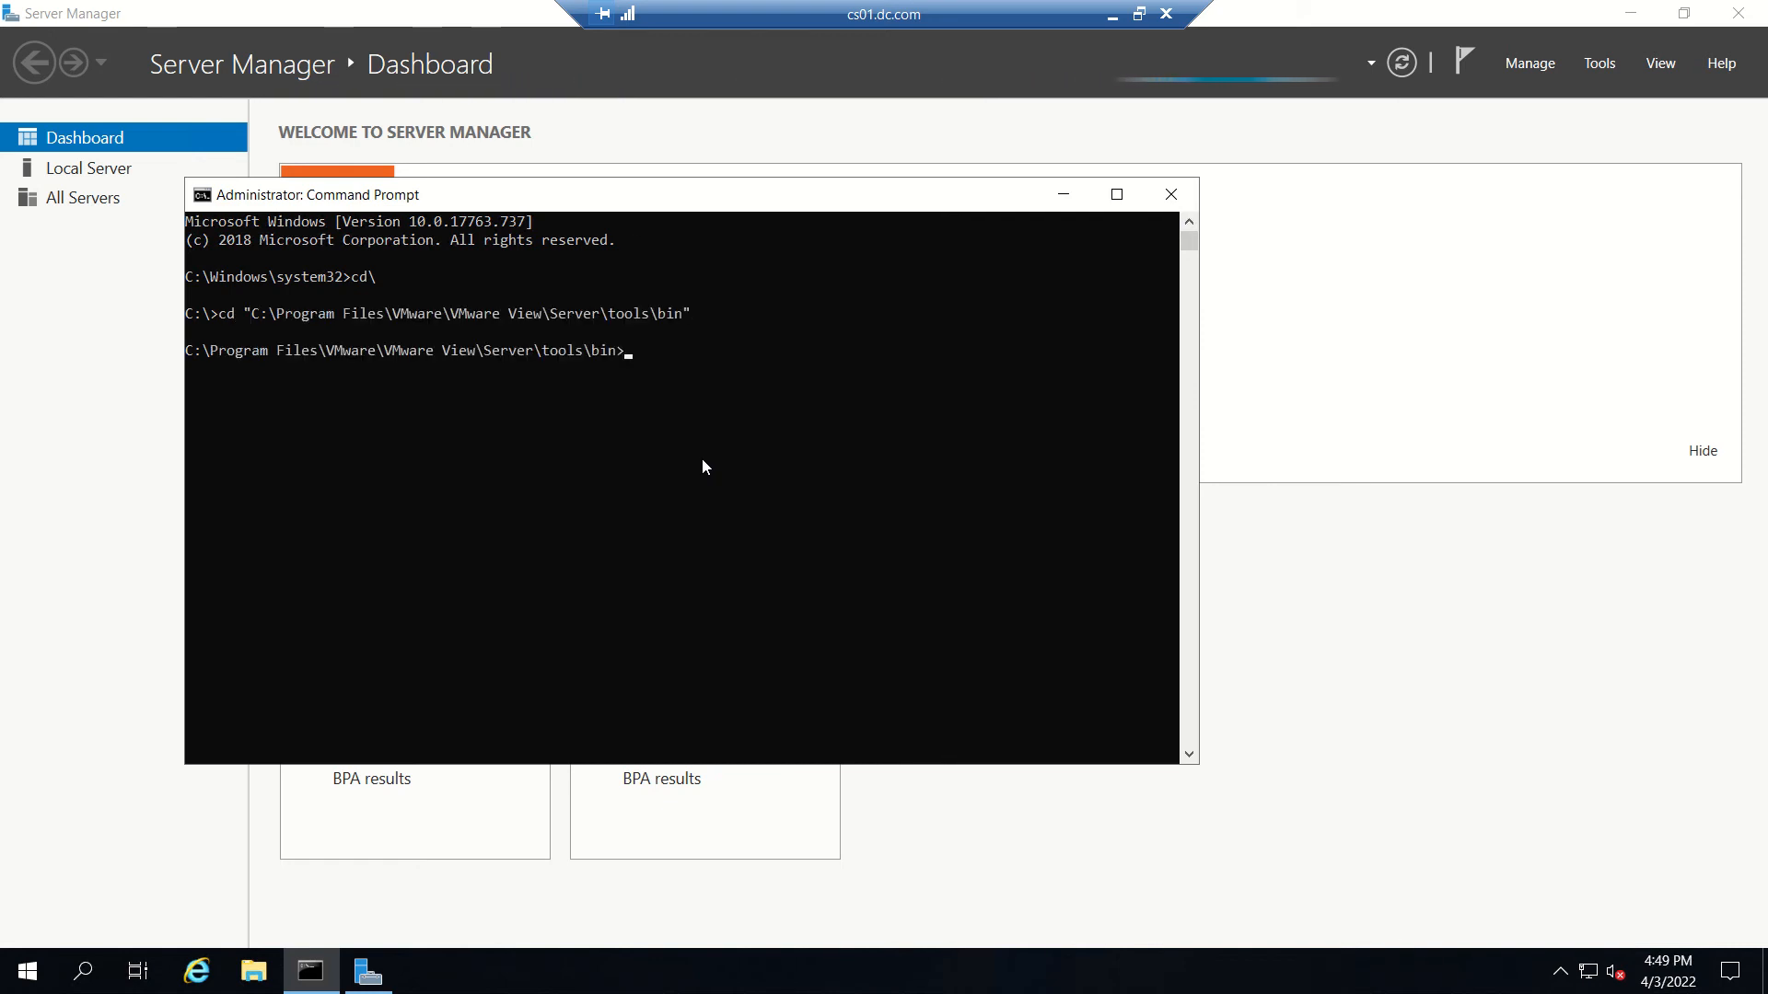
pyautogui.click(1738, 13)
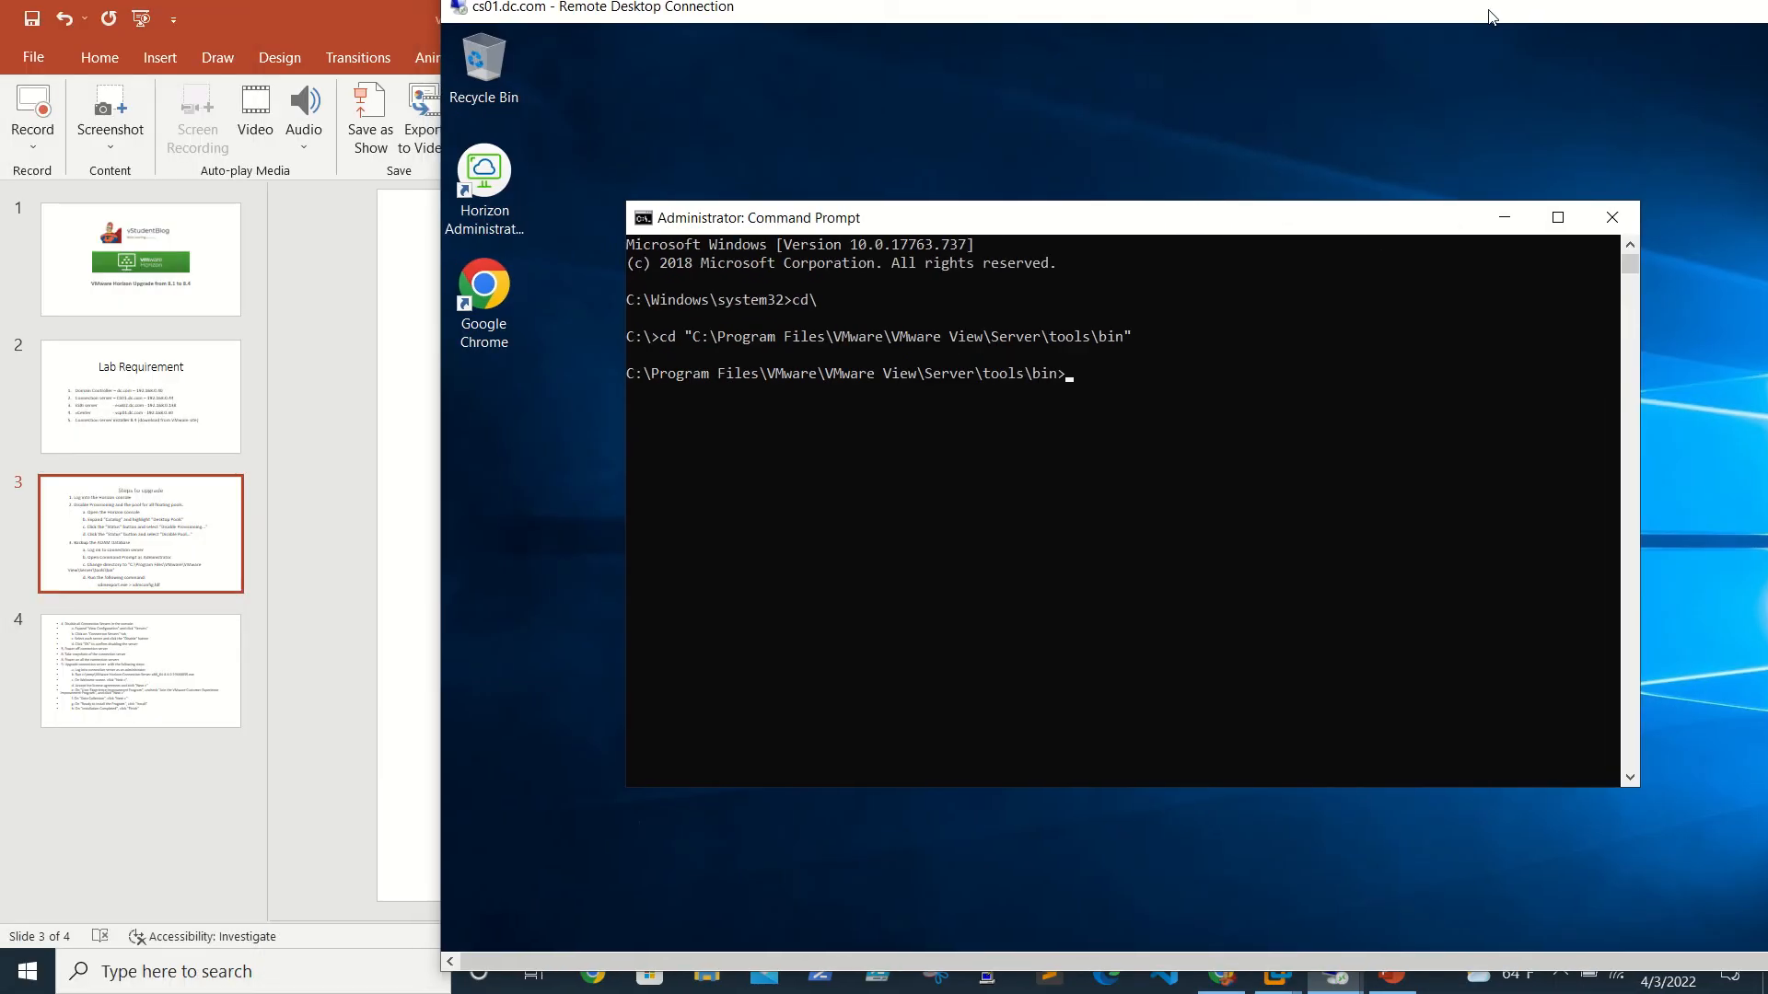
# - Arrange the remote session and Command Prompt windows so the slide stays visible
pyautogui.moveTo(1489, 17); pyautogui.dragTo(1630, 19)
pyautogui.moveTo(1247, 967); pyautogui.dragTo(1246, 477)
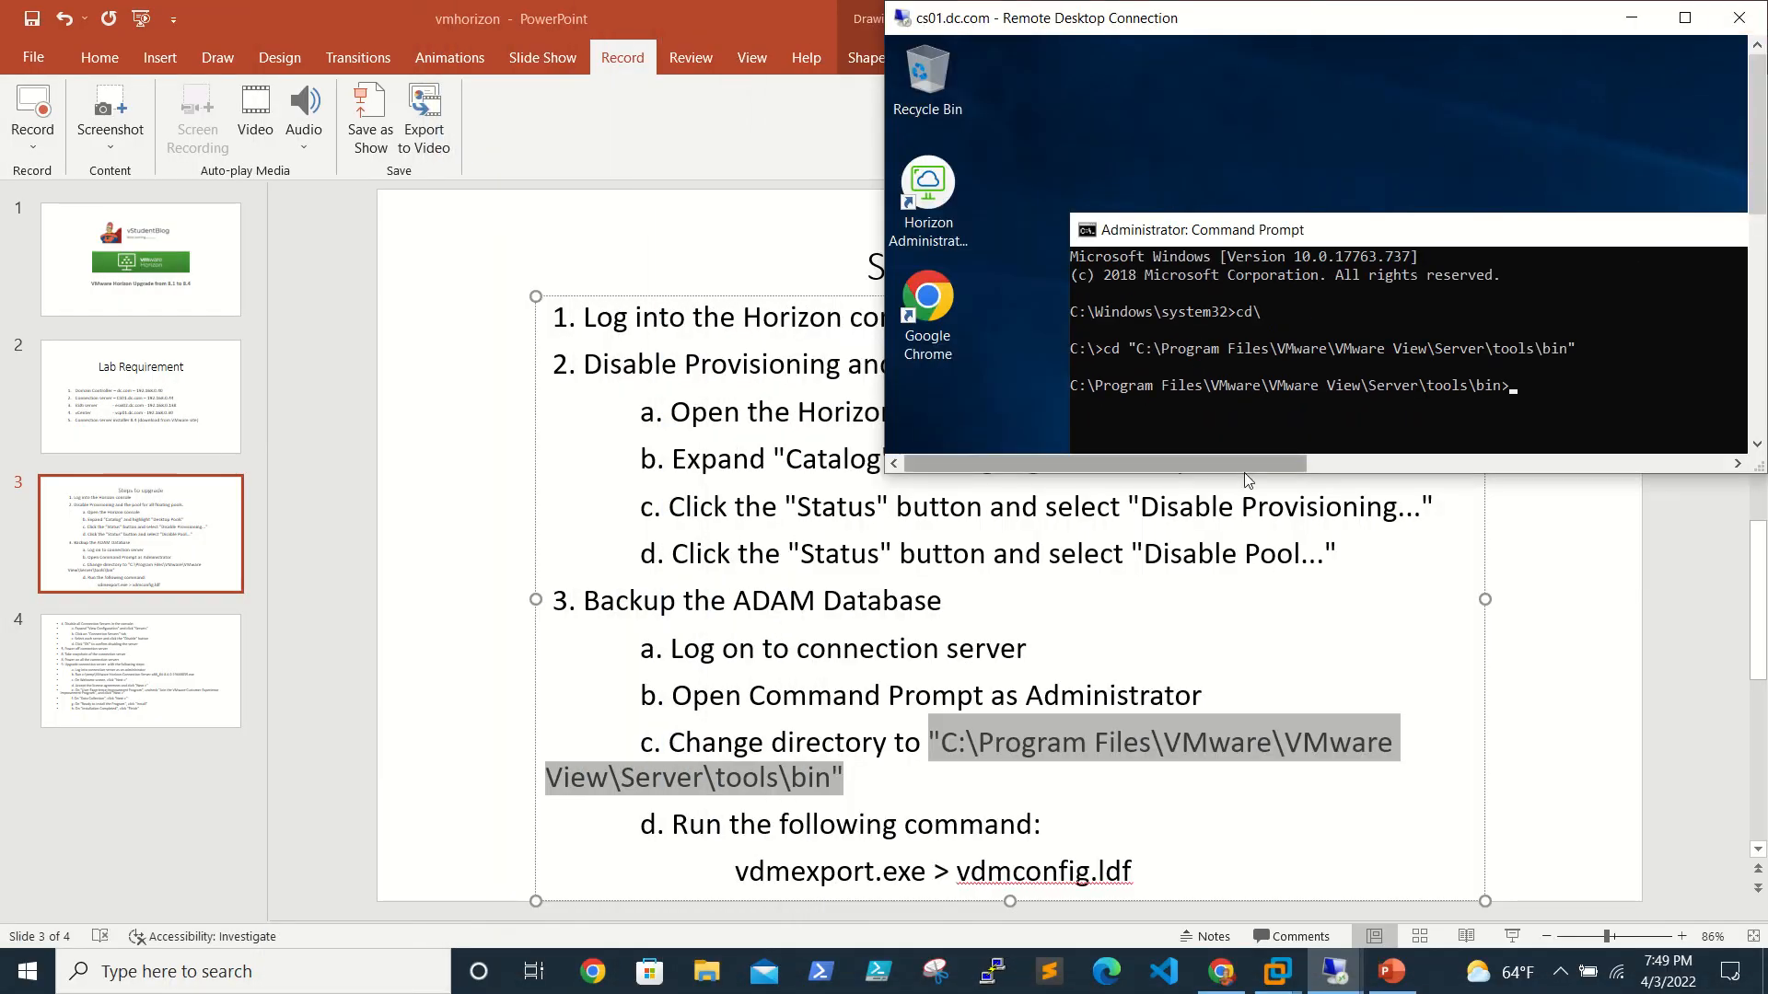
pyautogui.moveTo(1312, 231); pyautogui.dragTo(1205, 131)
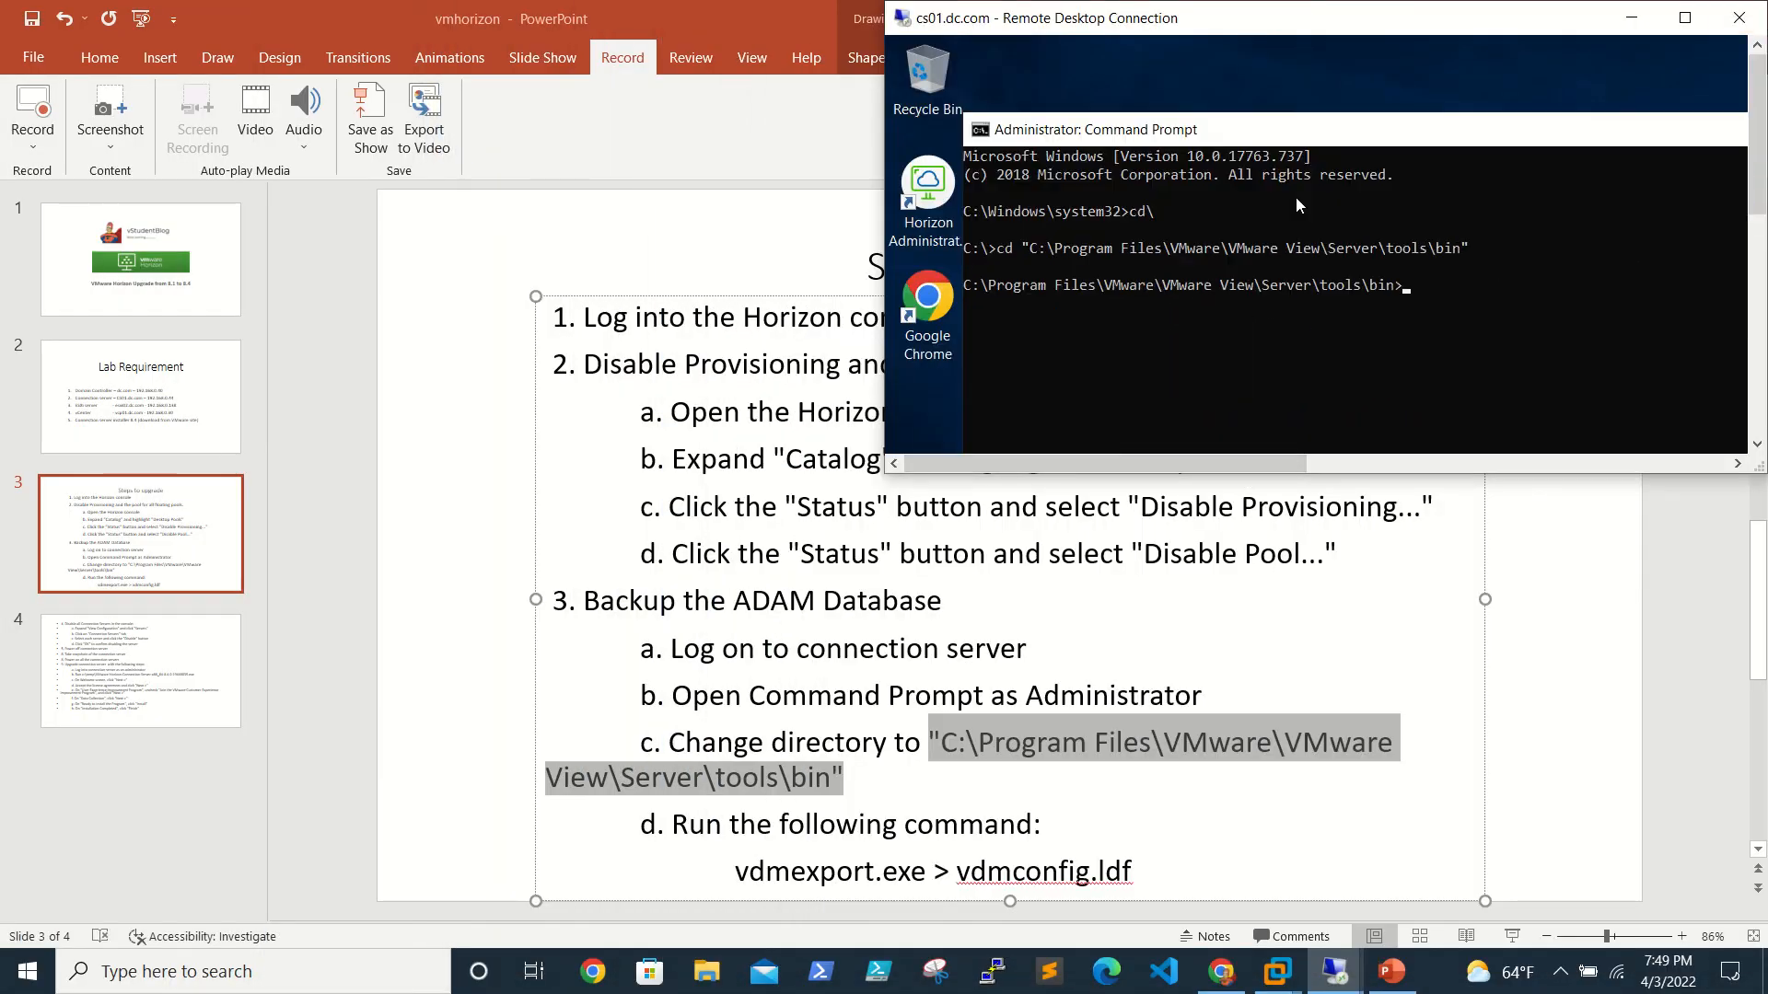
pyautogui.click(1440, 323)
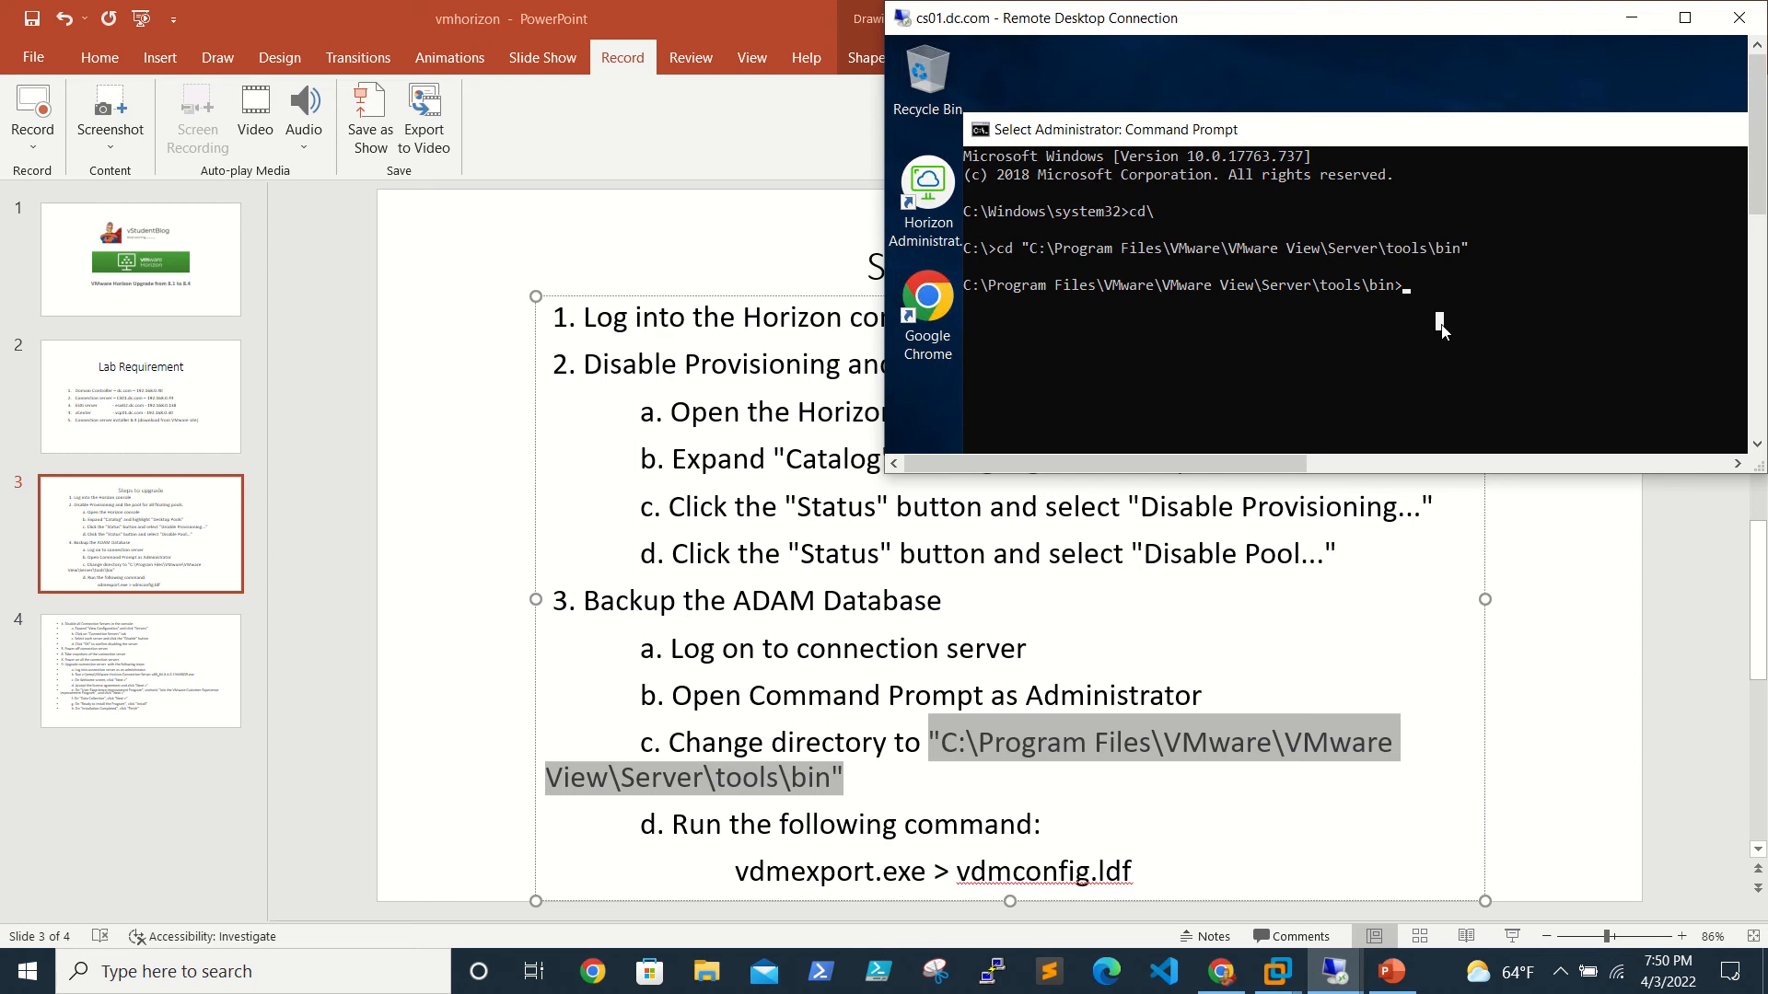
pyautogui.write('vdm')
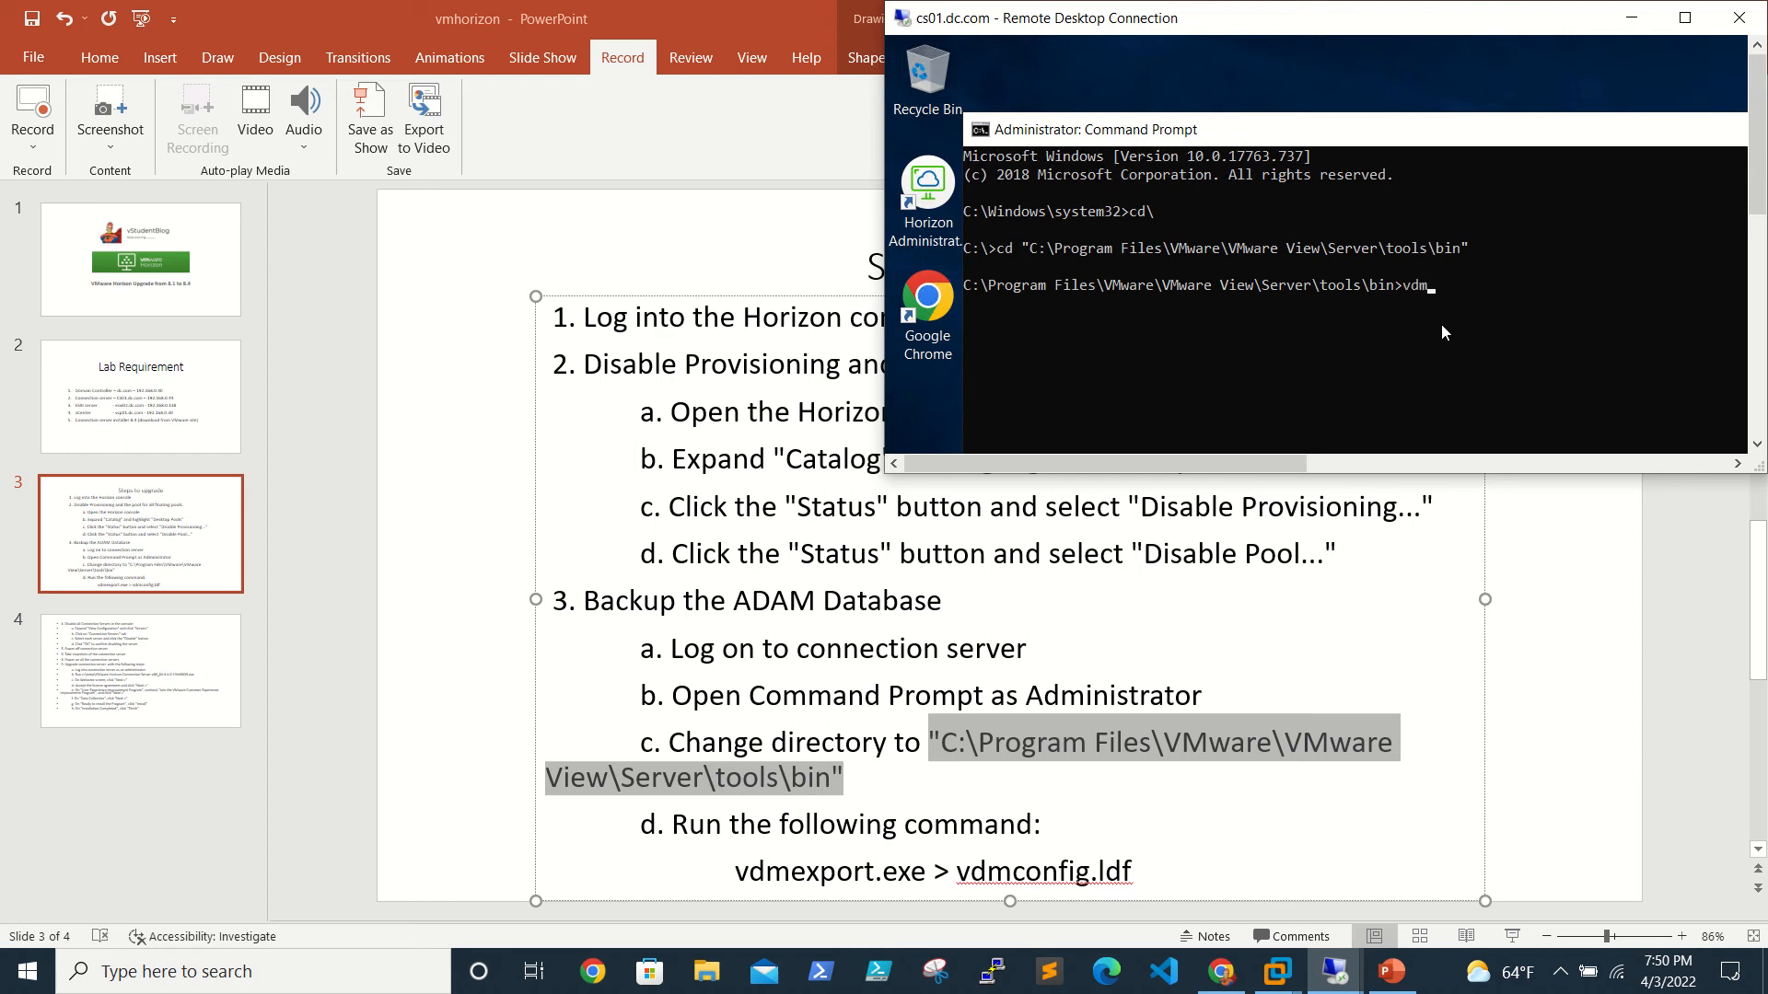
pyautogui.write('export.exe')
pyautogui.write(' >')
pyautogui.write('vdmconfi')
pyautogui.write('g.l')
pyautogui.write('df')
# - Run vdmexport.exe > vdmconfig.ldf to back up the ADAM database, then maximize the remote session
pyautogui.press('Return')
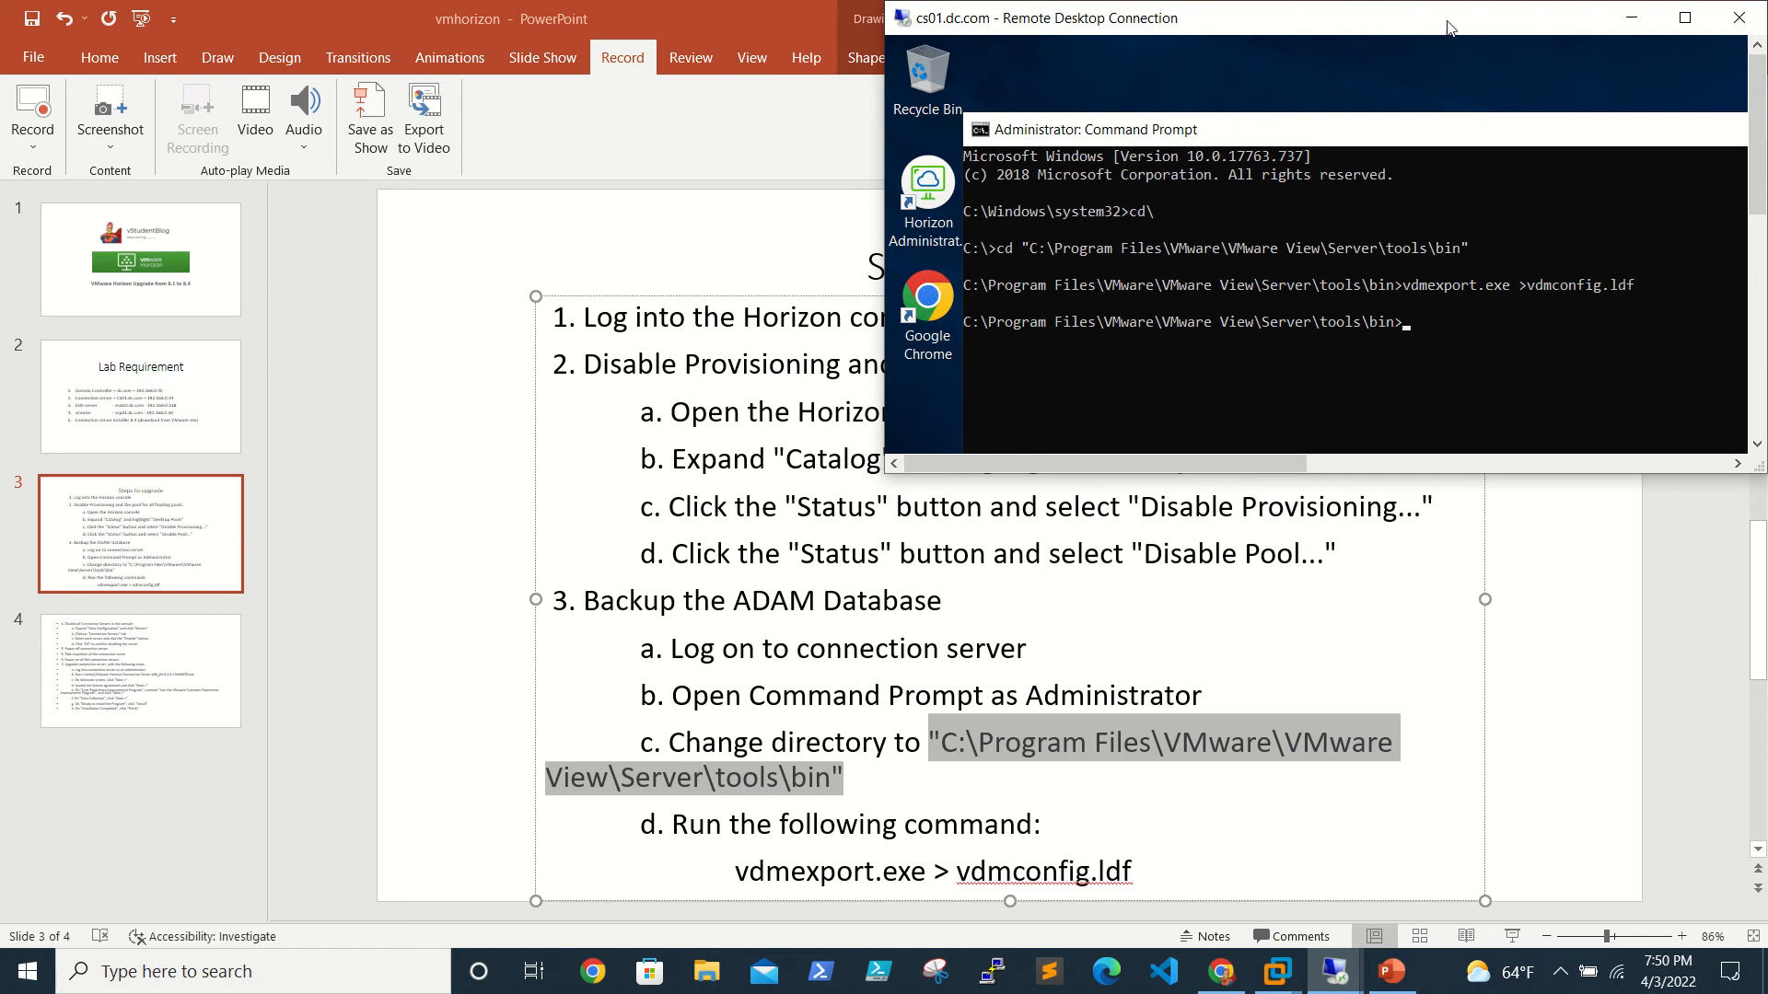
pyautogui.doubleClick(1305, 34)
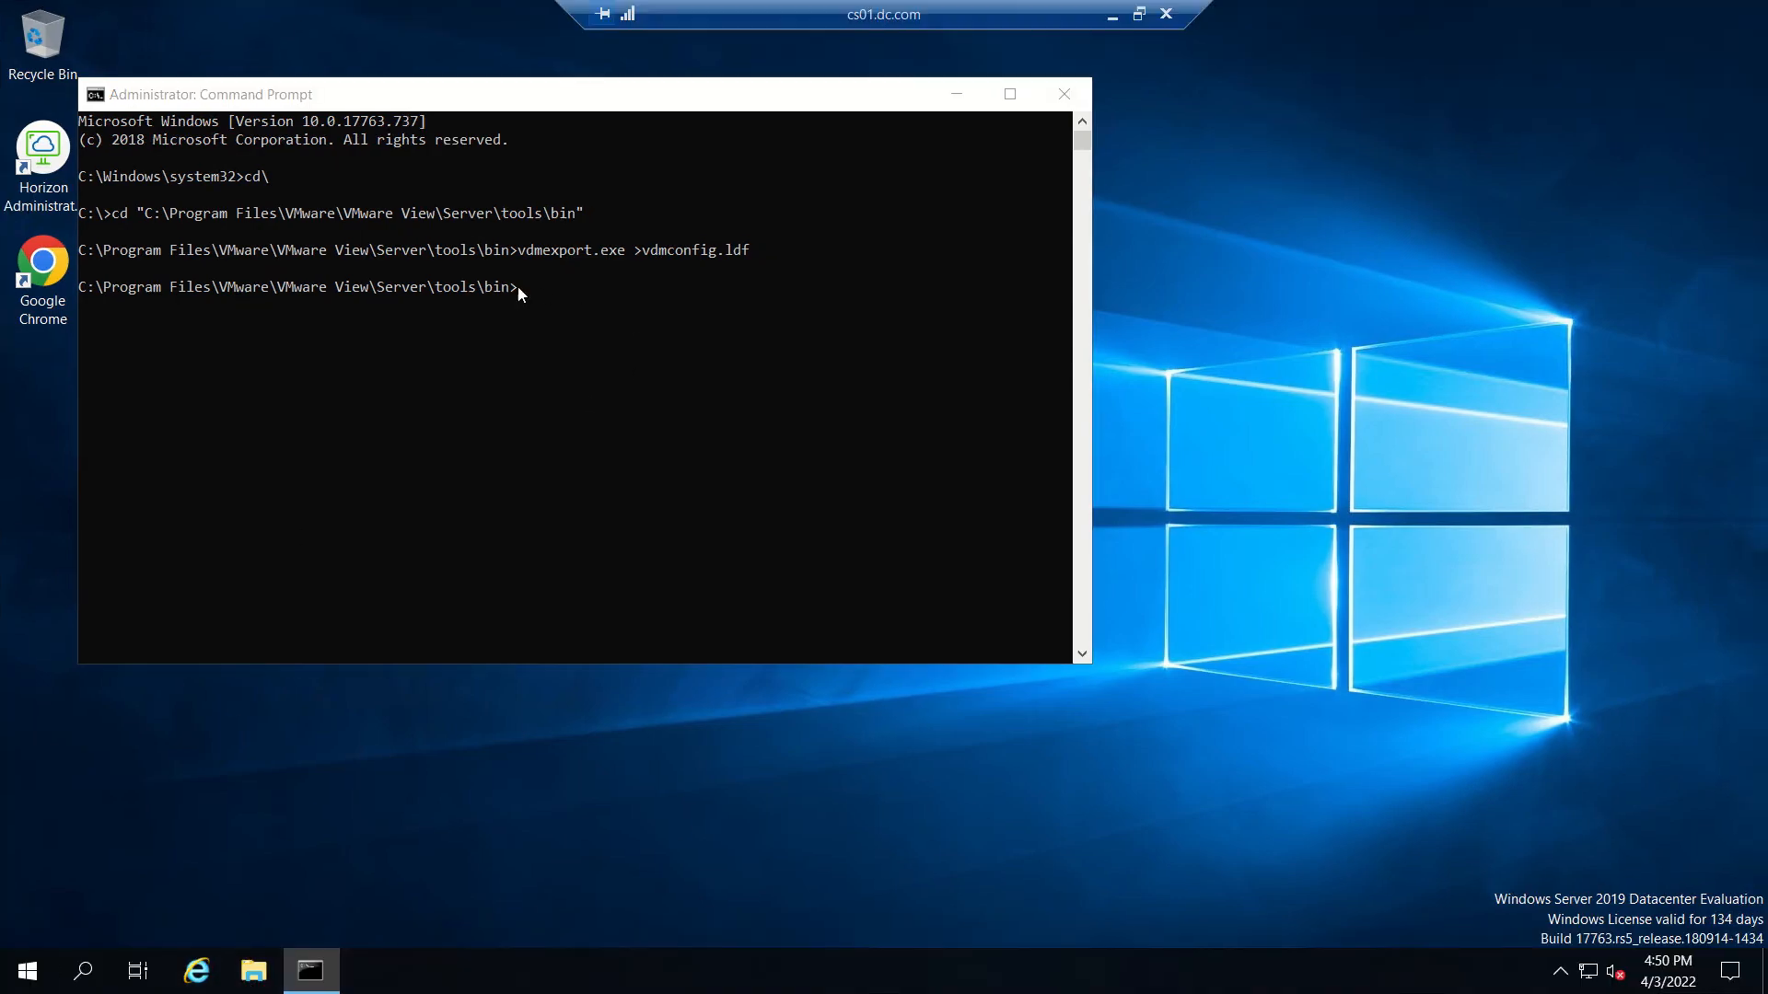
# - Browse File Explorer to This PC > C: > Program Files > VMware
pyautogui.click(253, 971)
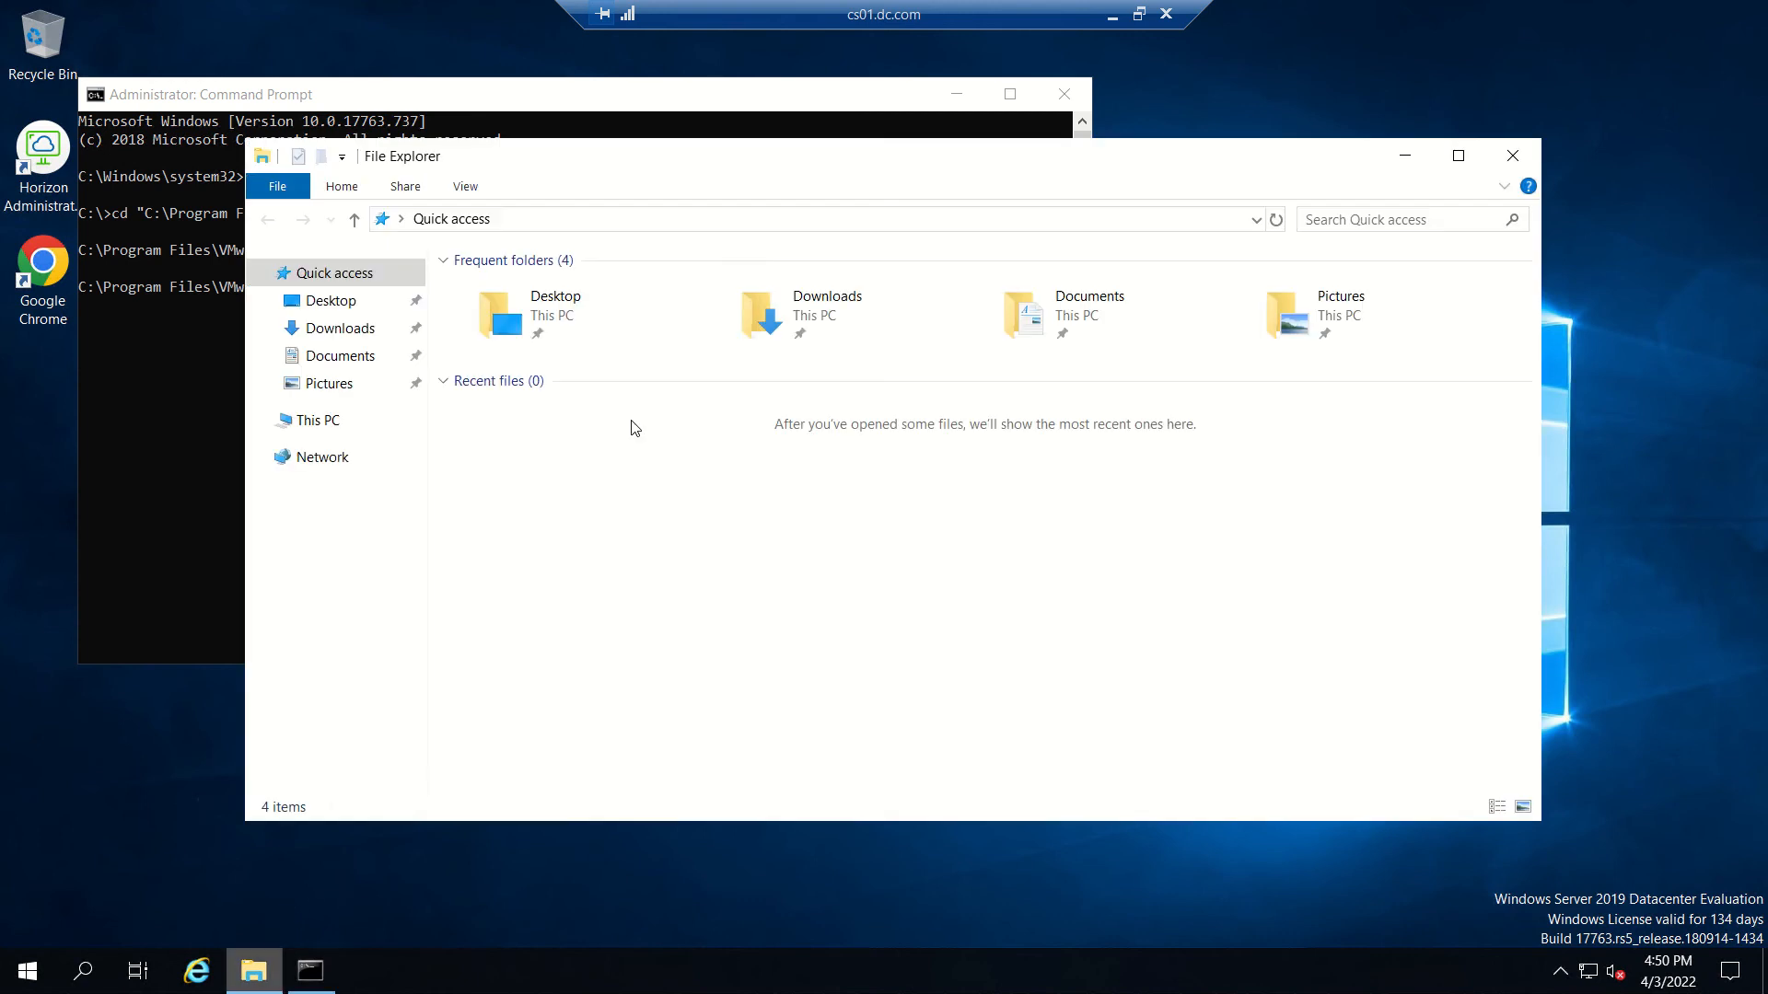
pyautogui.moveTo(629, 162); pyautogui.dragTo(1187, 273)
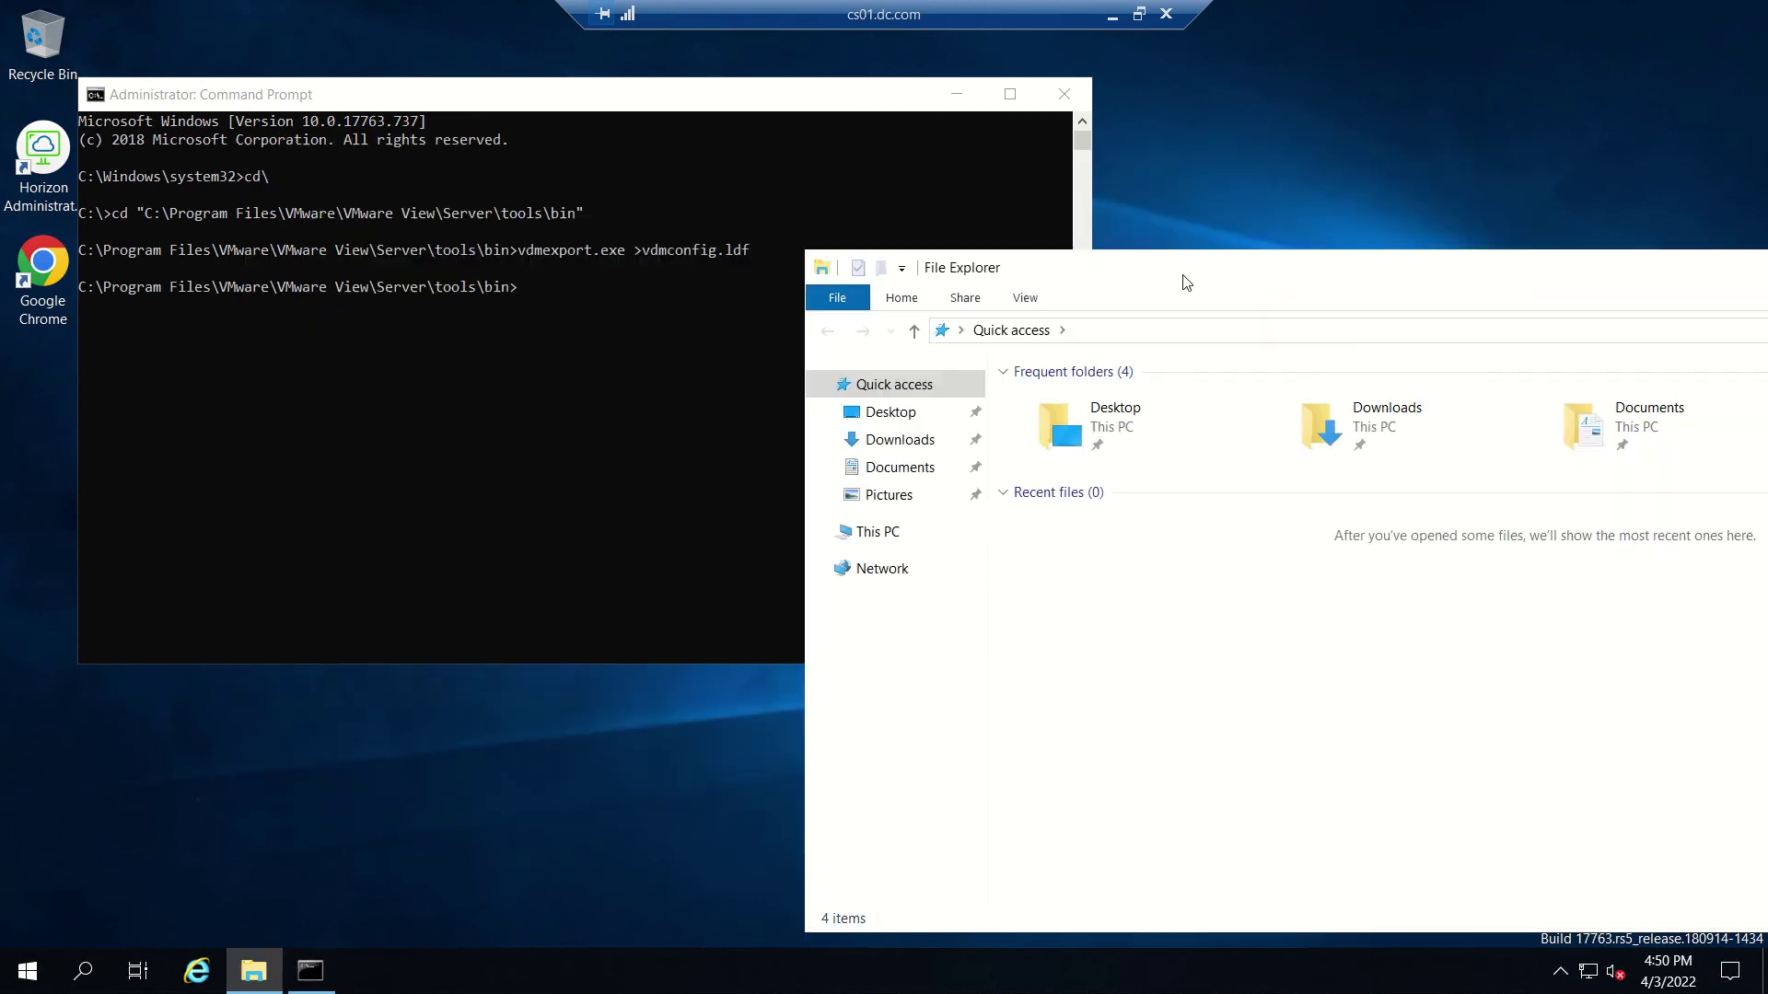
pyautogui.click(878, 531)
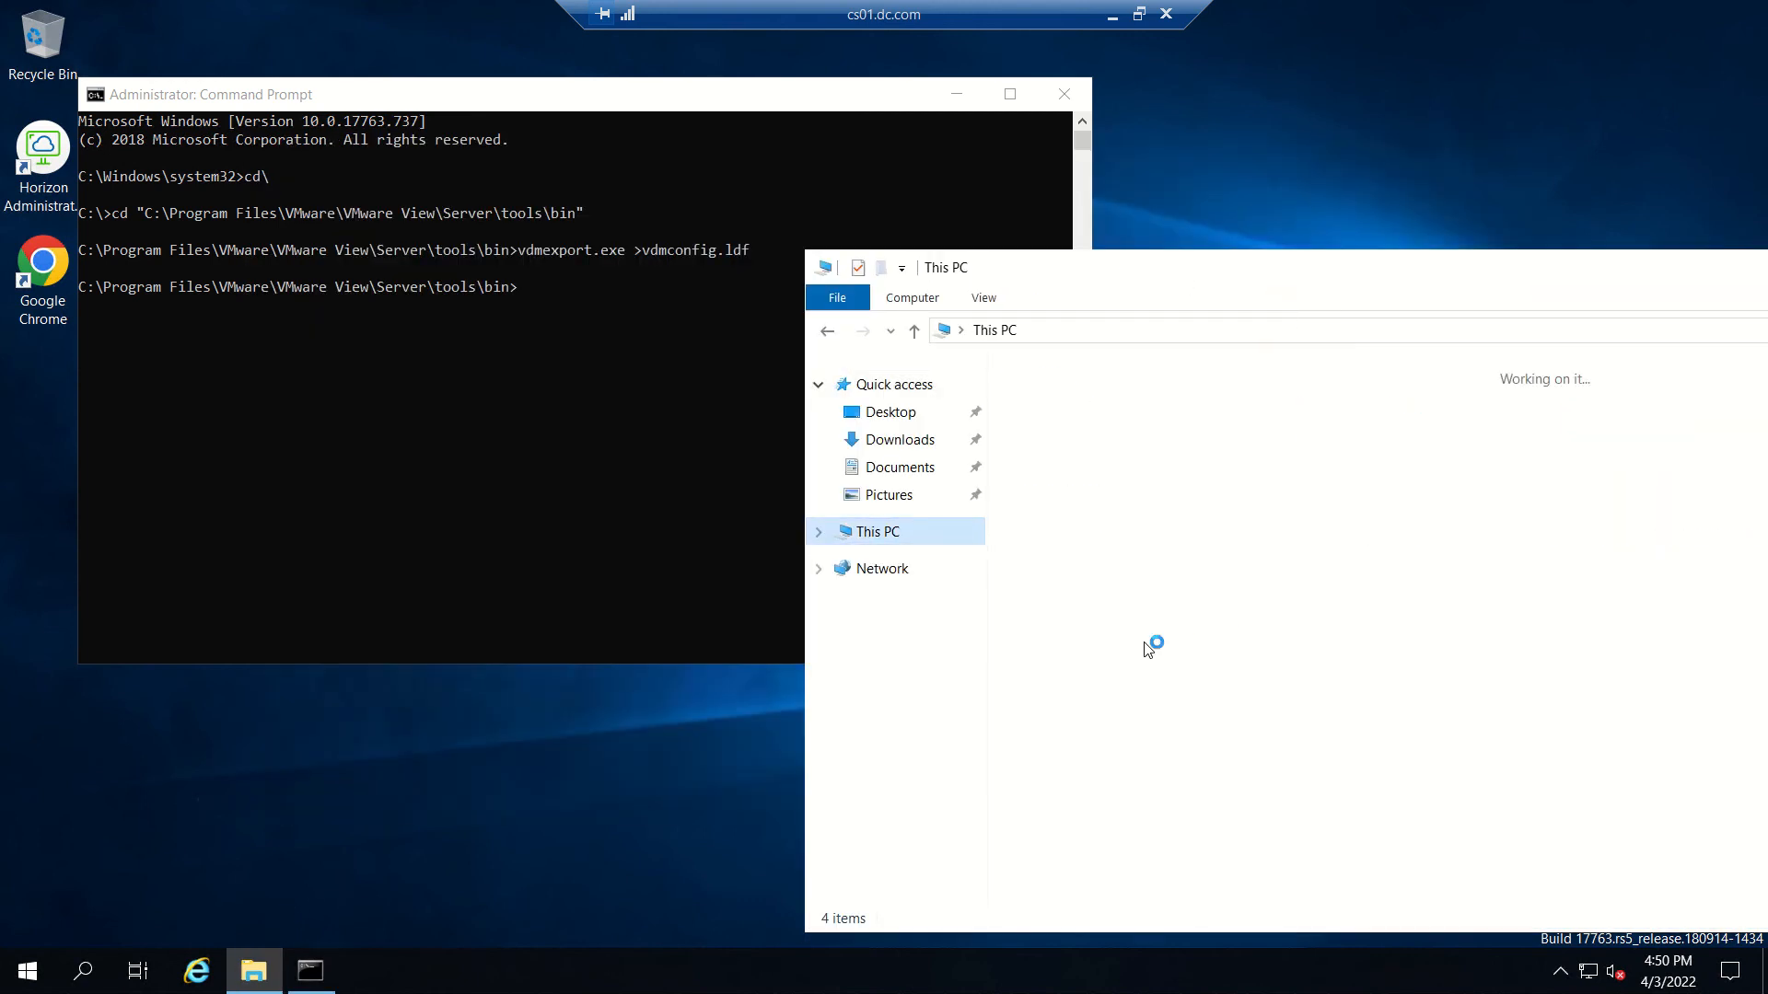
pyautogui.doubleClick(1171, 650)
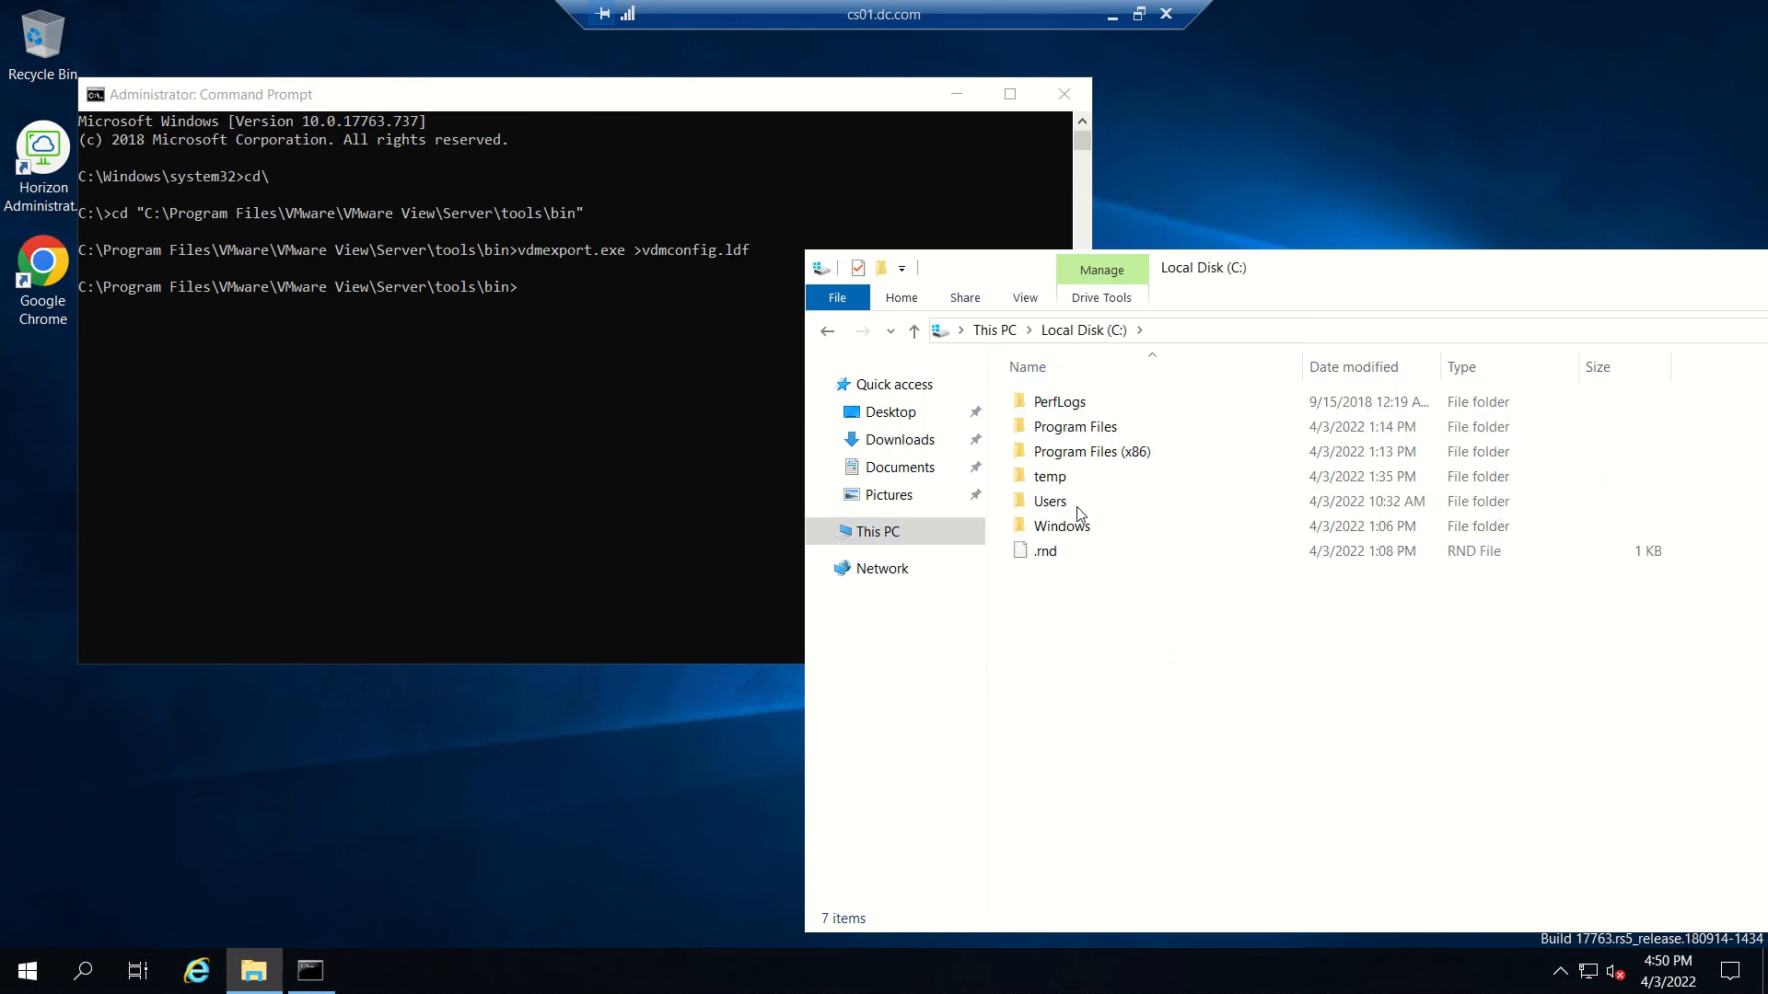
pyautogui.doubleClick(1090, 426)
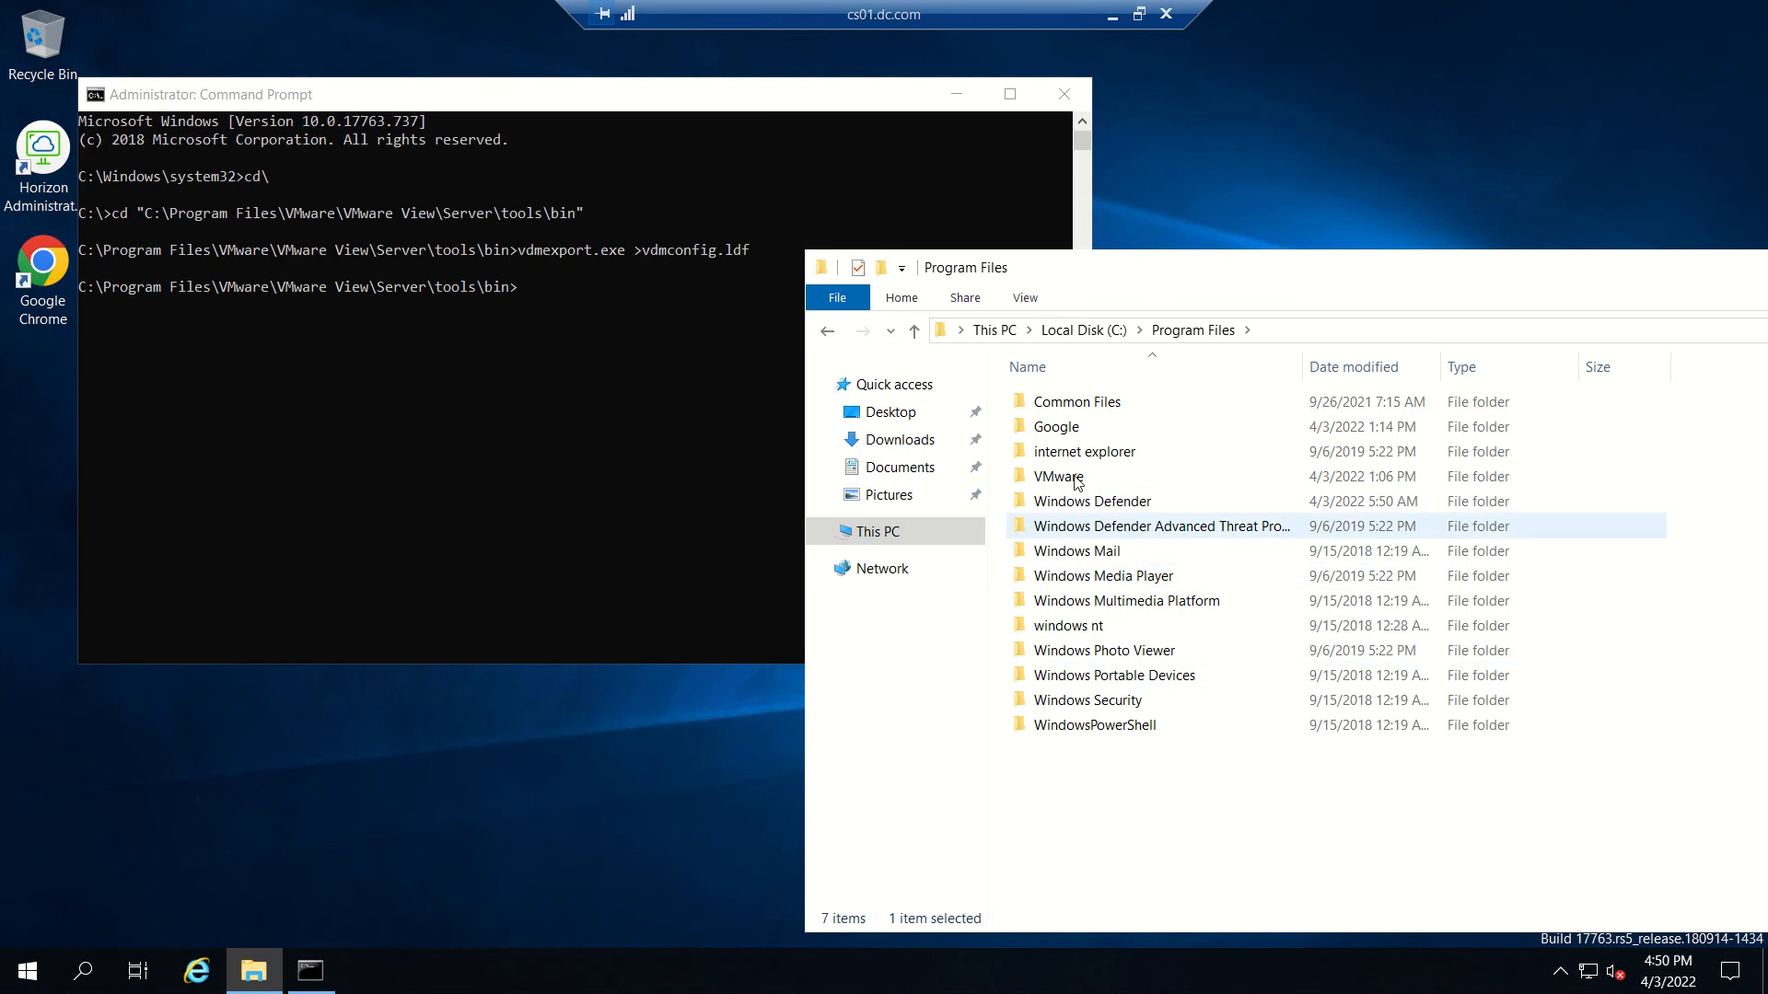
pyautogui.doubleClick(1059, 477)
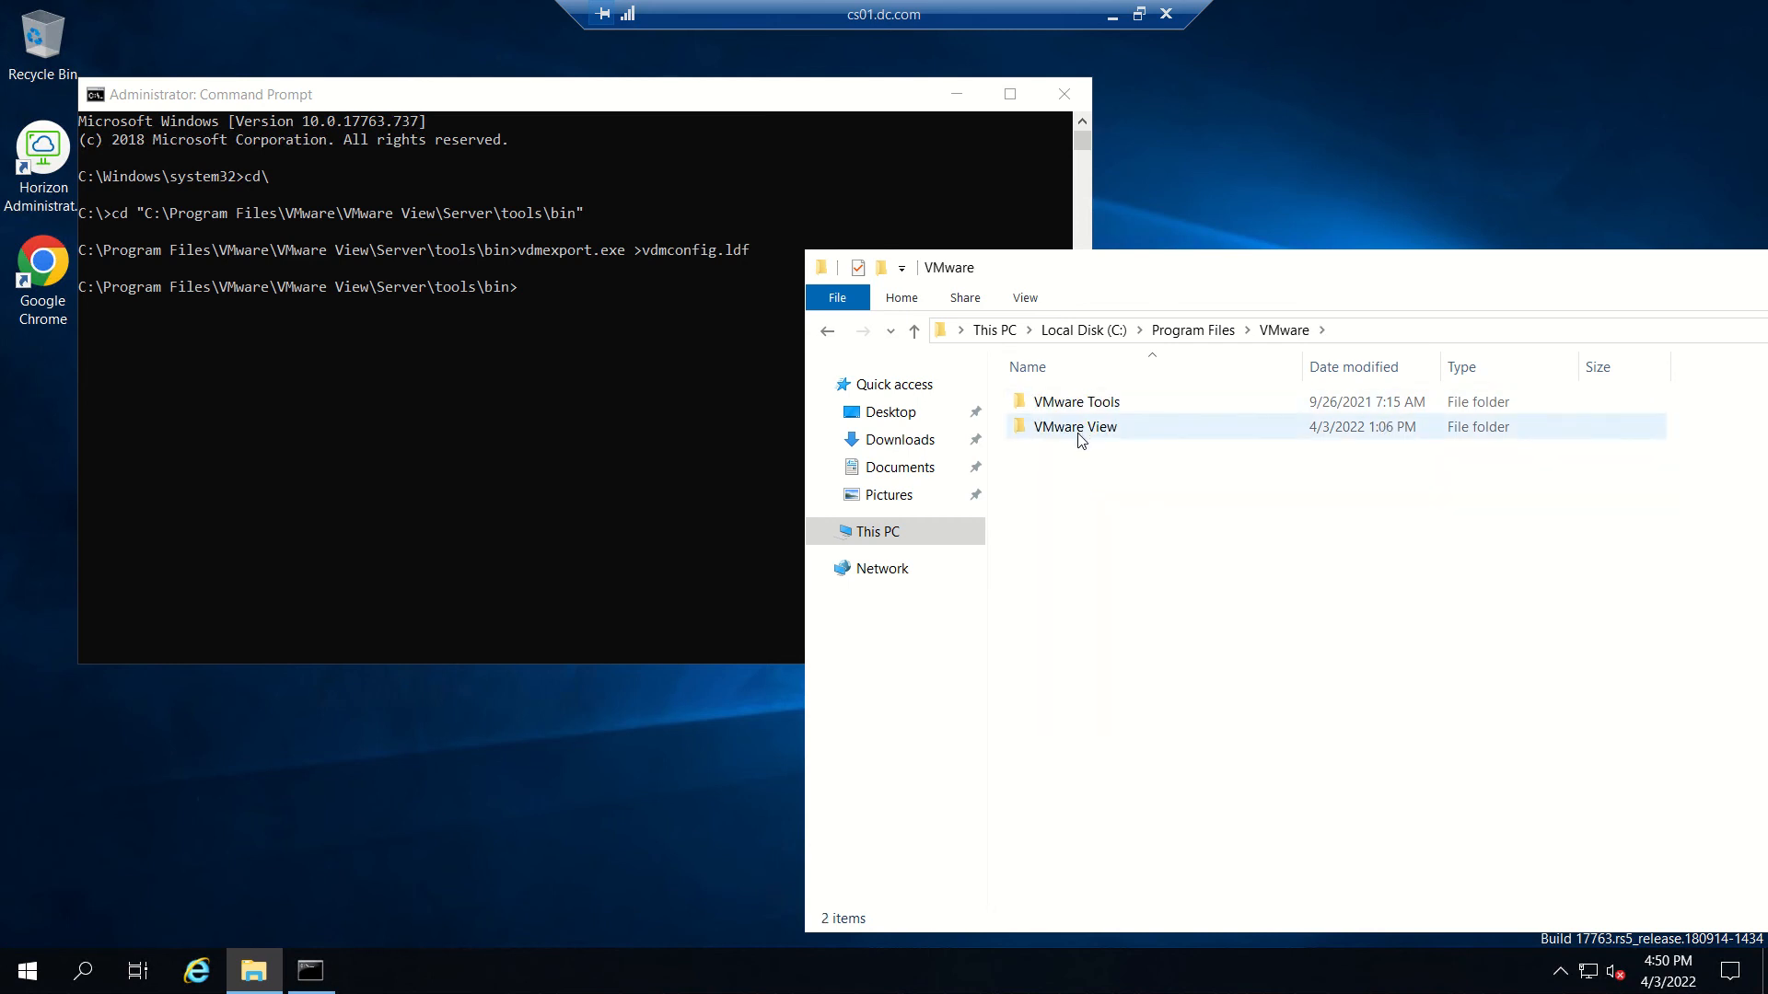
# - Continue into VMware View\Server\tools\bin, confirm vdmconfig.ldf exists, and close the folder window
pyautogui.doubleClick(1075, 427)
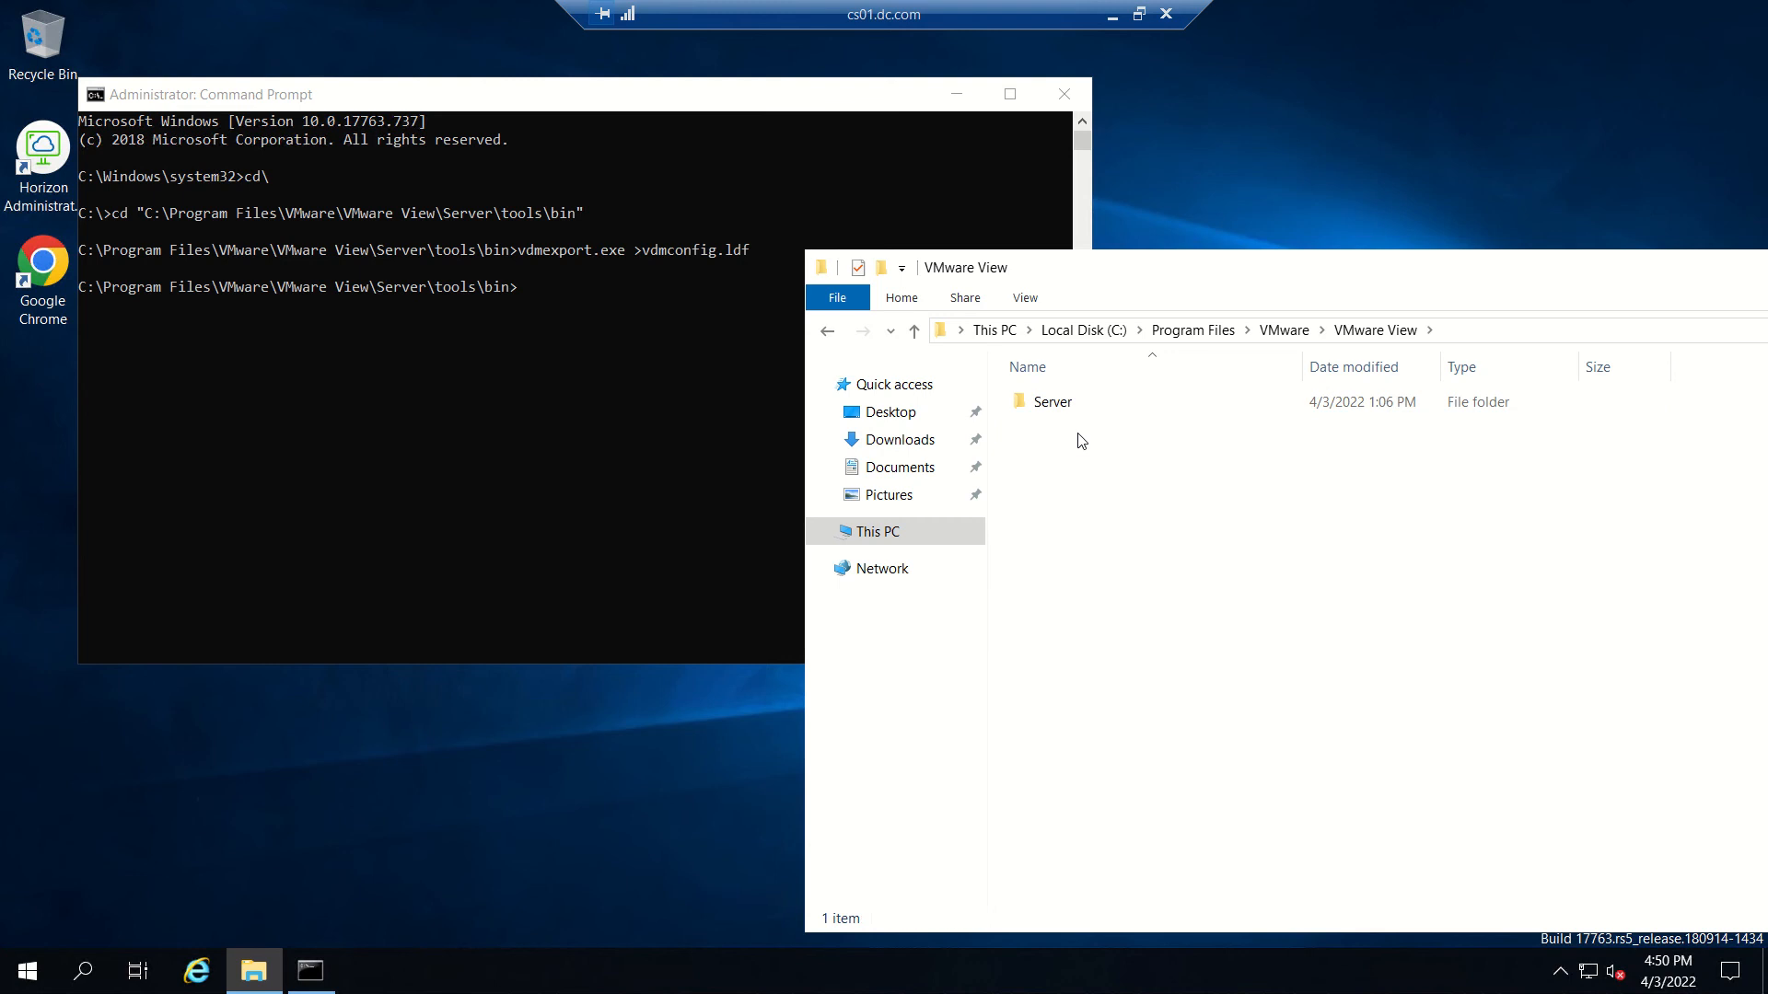
pyautogui.doubleClick(1057, 402)
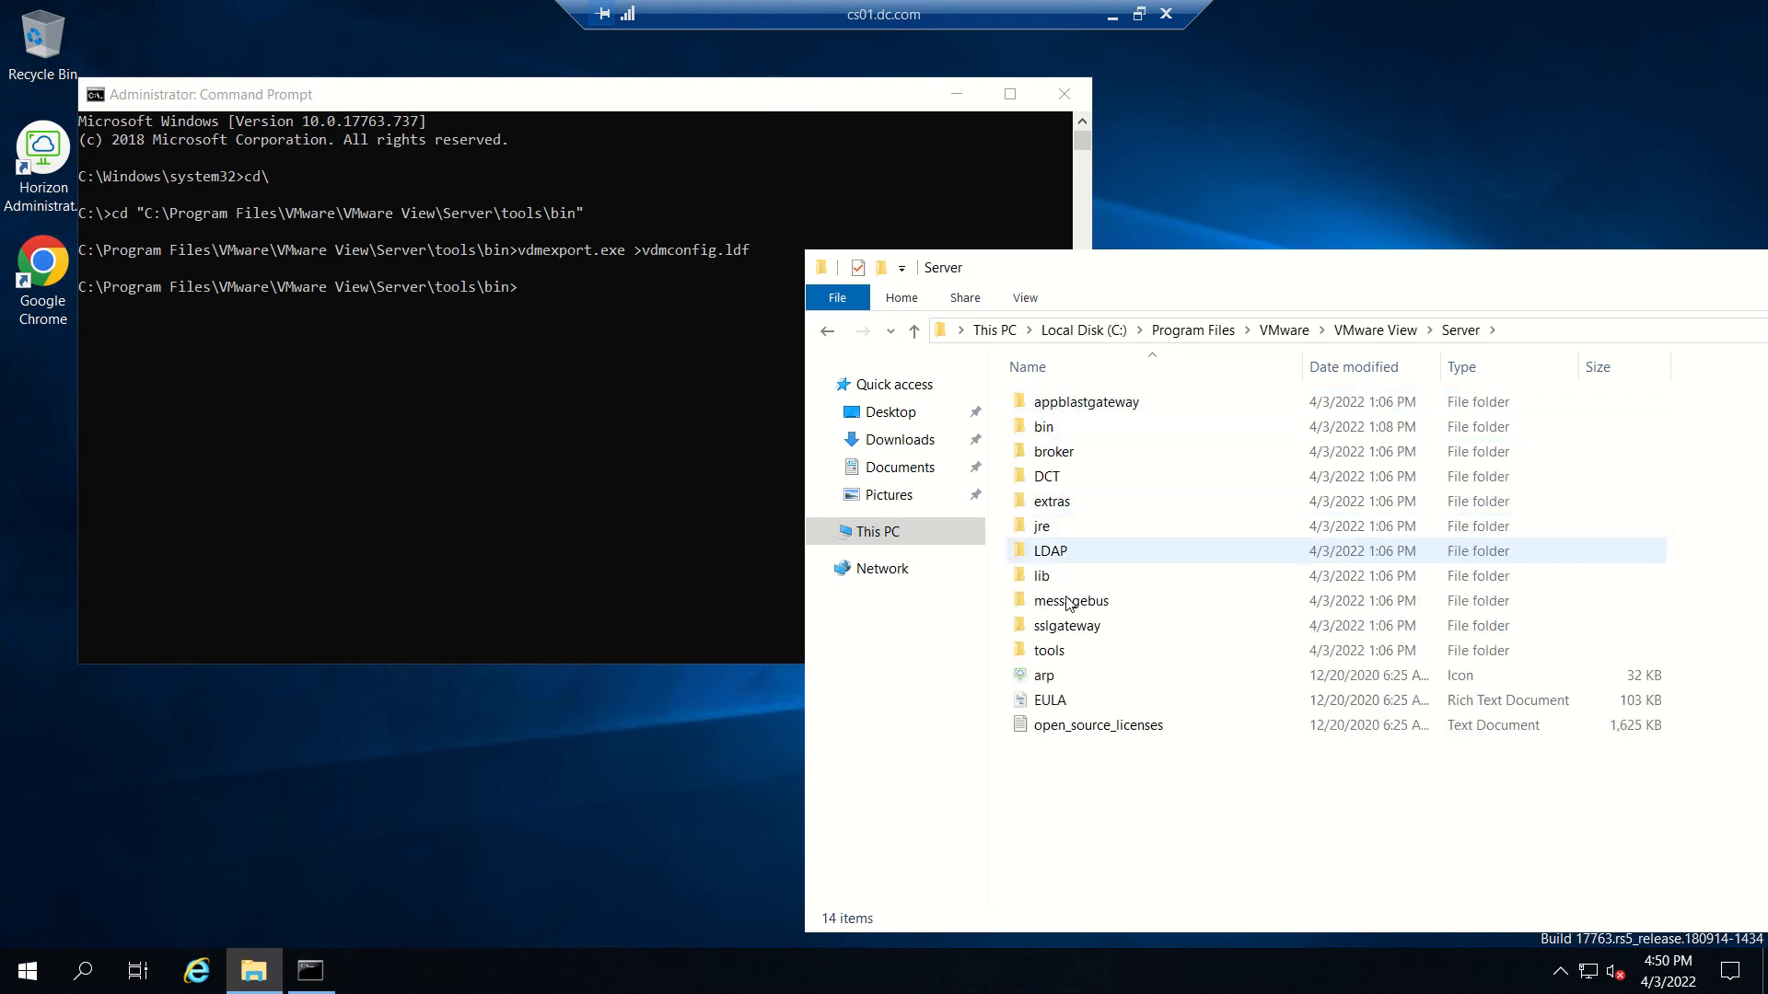
pyautogui.doubleClick(1050, 650)
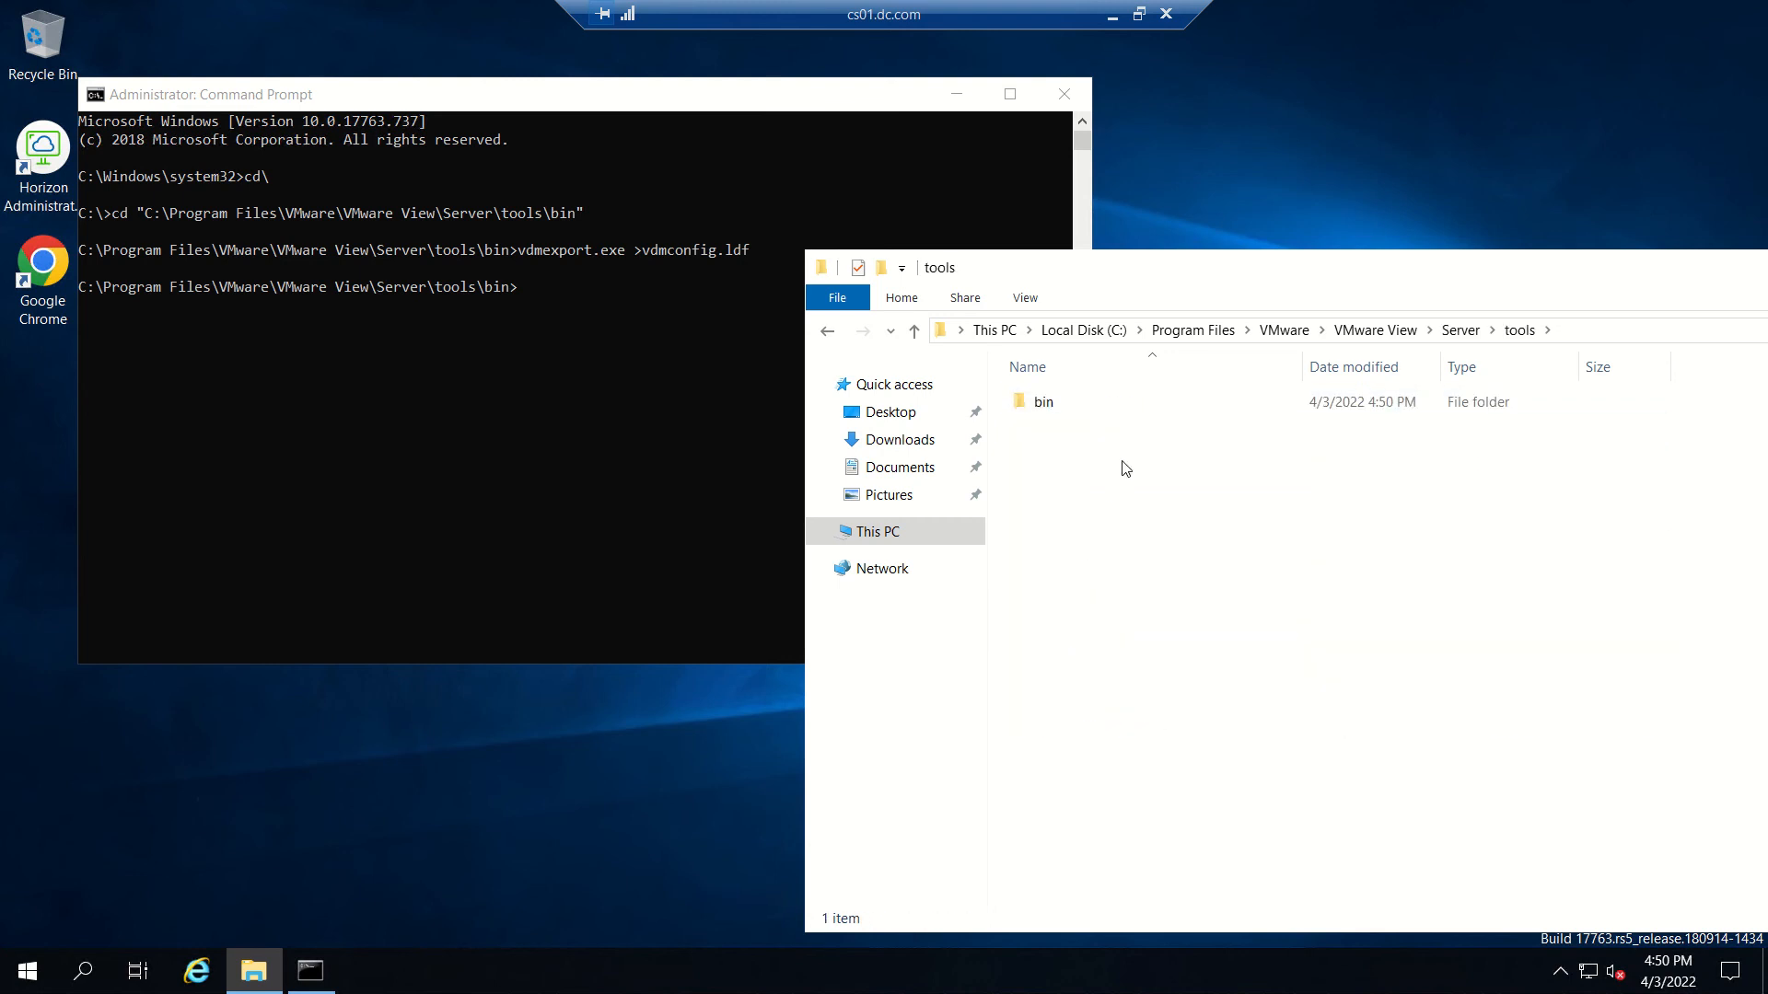
pyautogui.doubleClick(1045, 403)
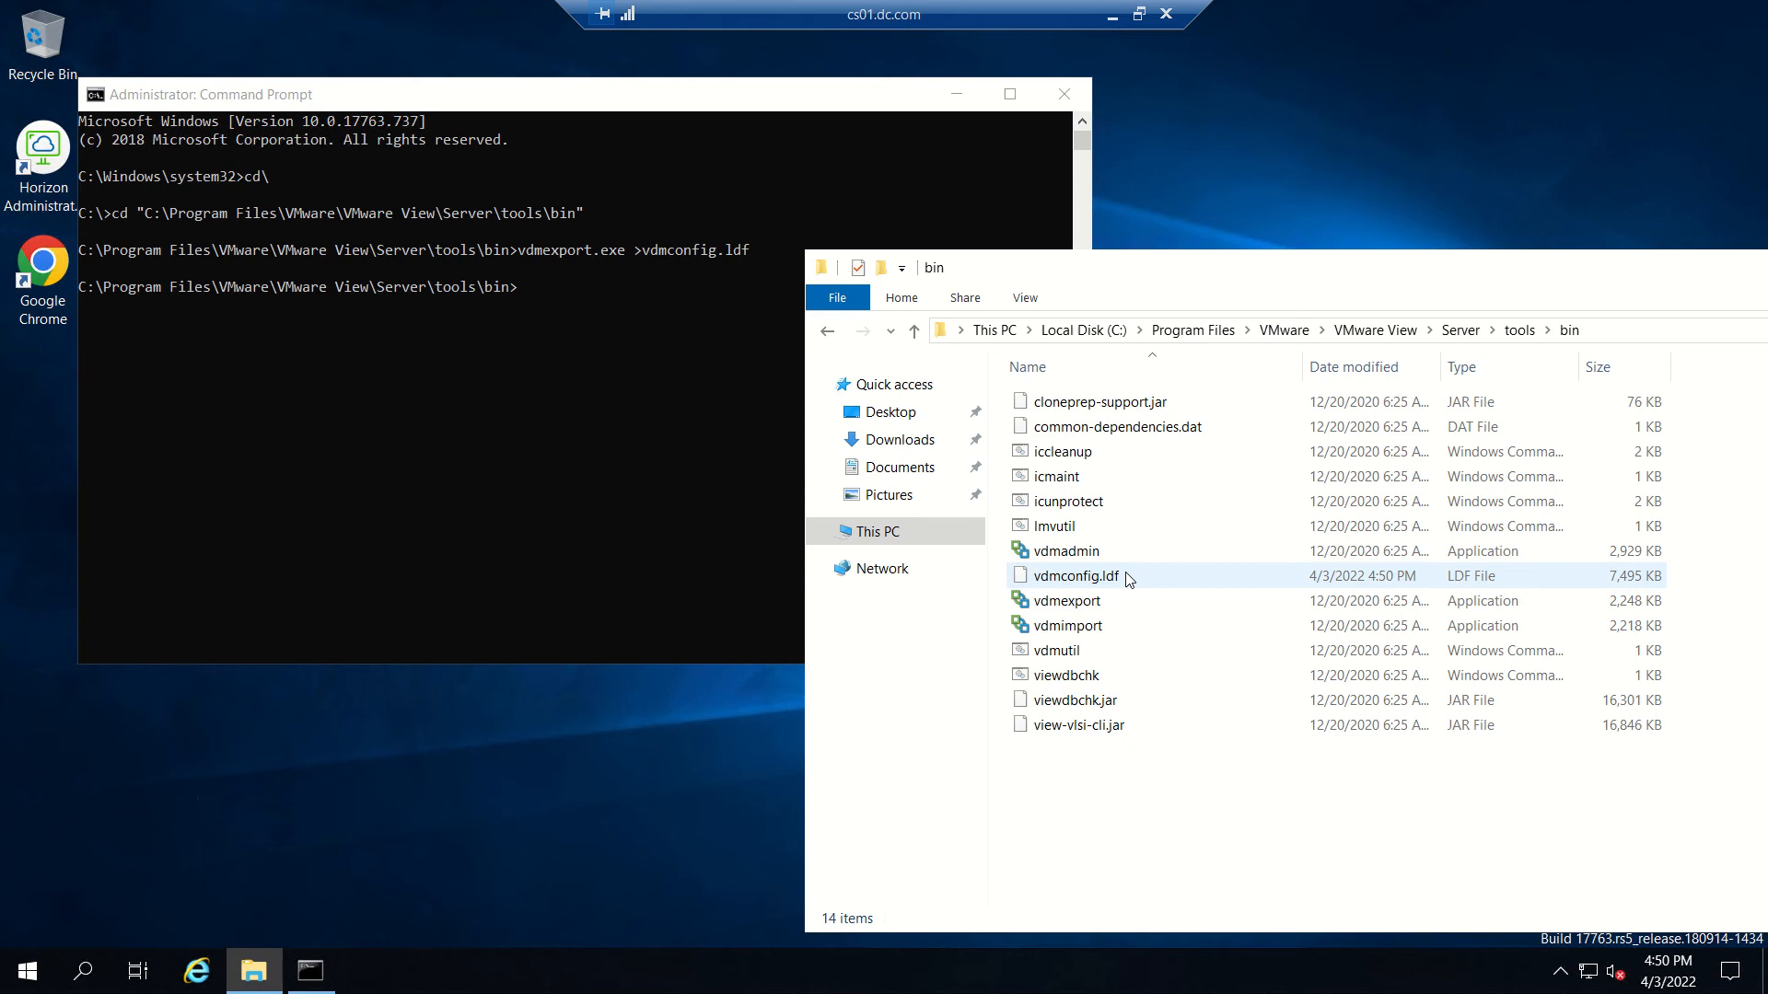
pyautogui.click(1102, 580)
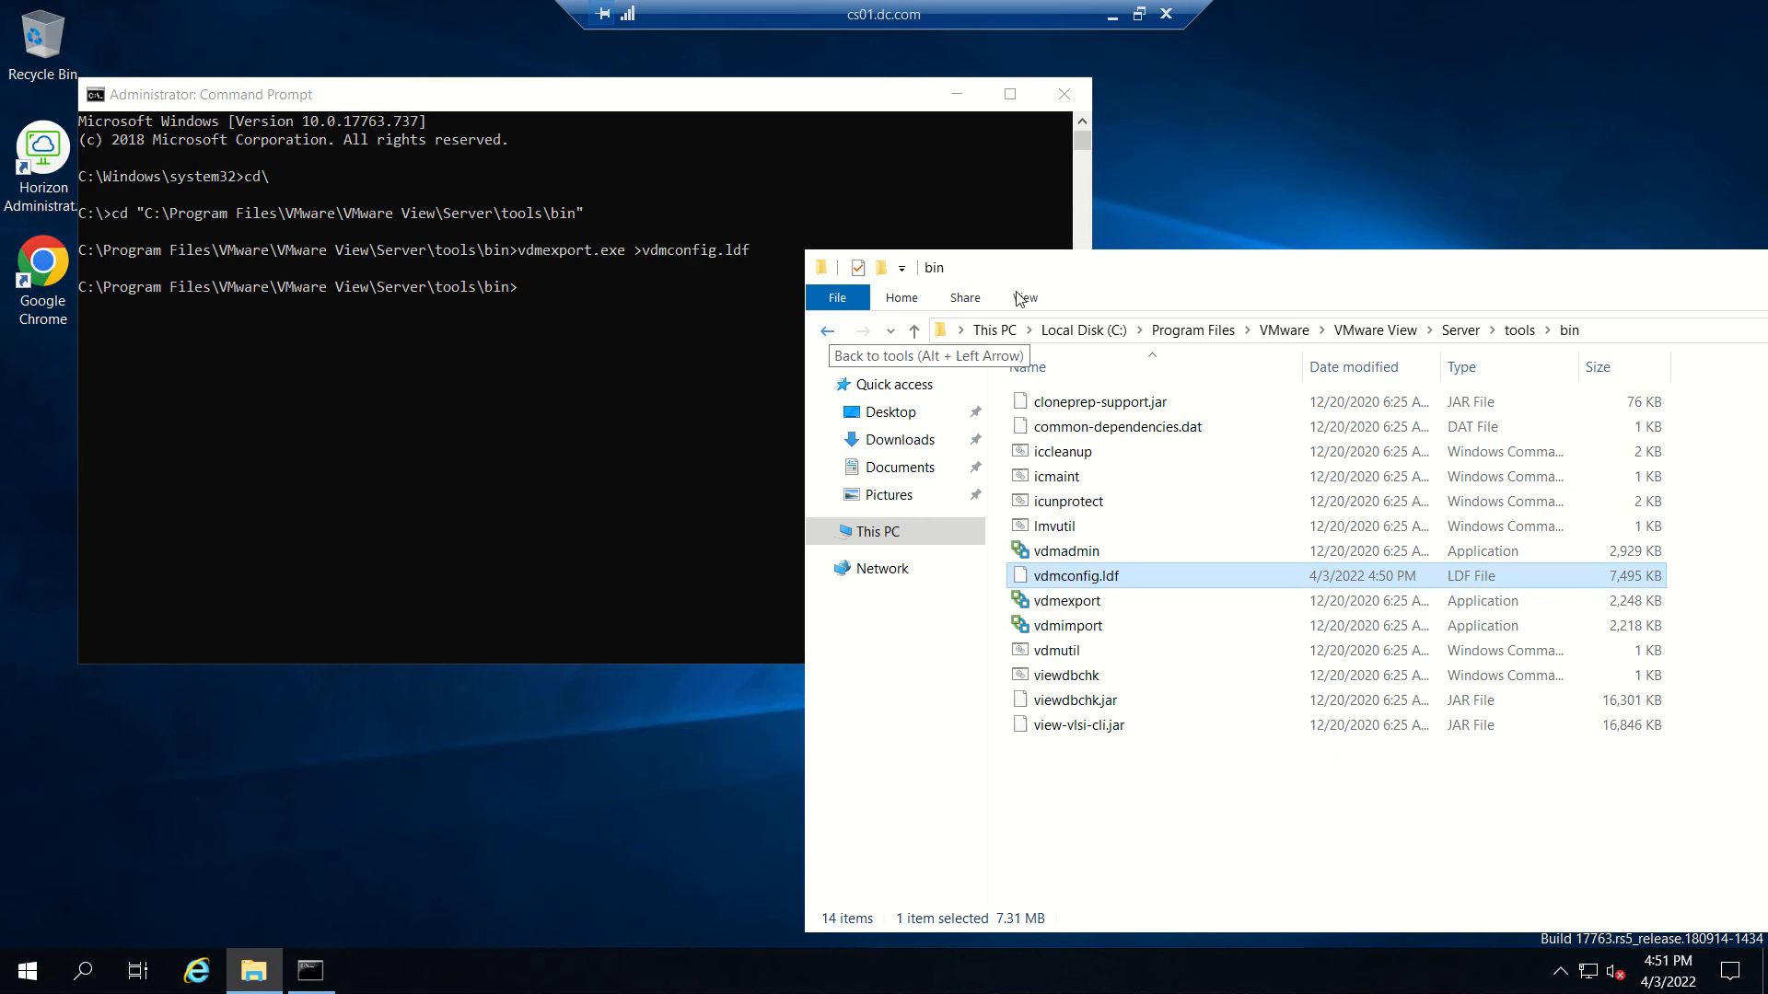
pyautogui.moveTo(1466, 287); pyautogui.dragTo(1135, 251)
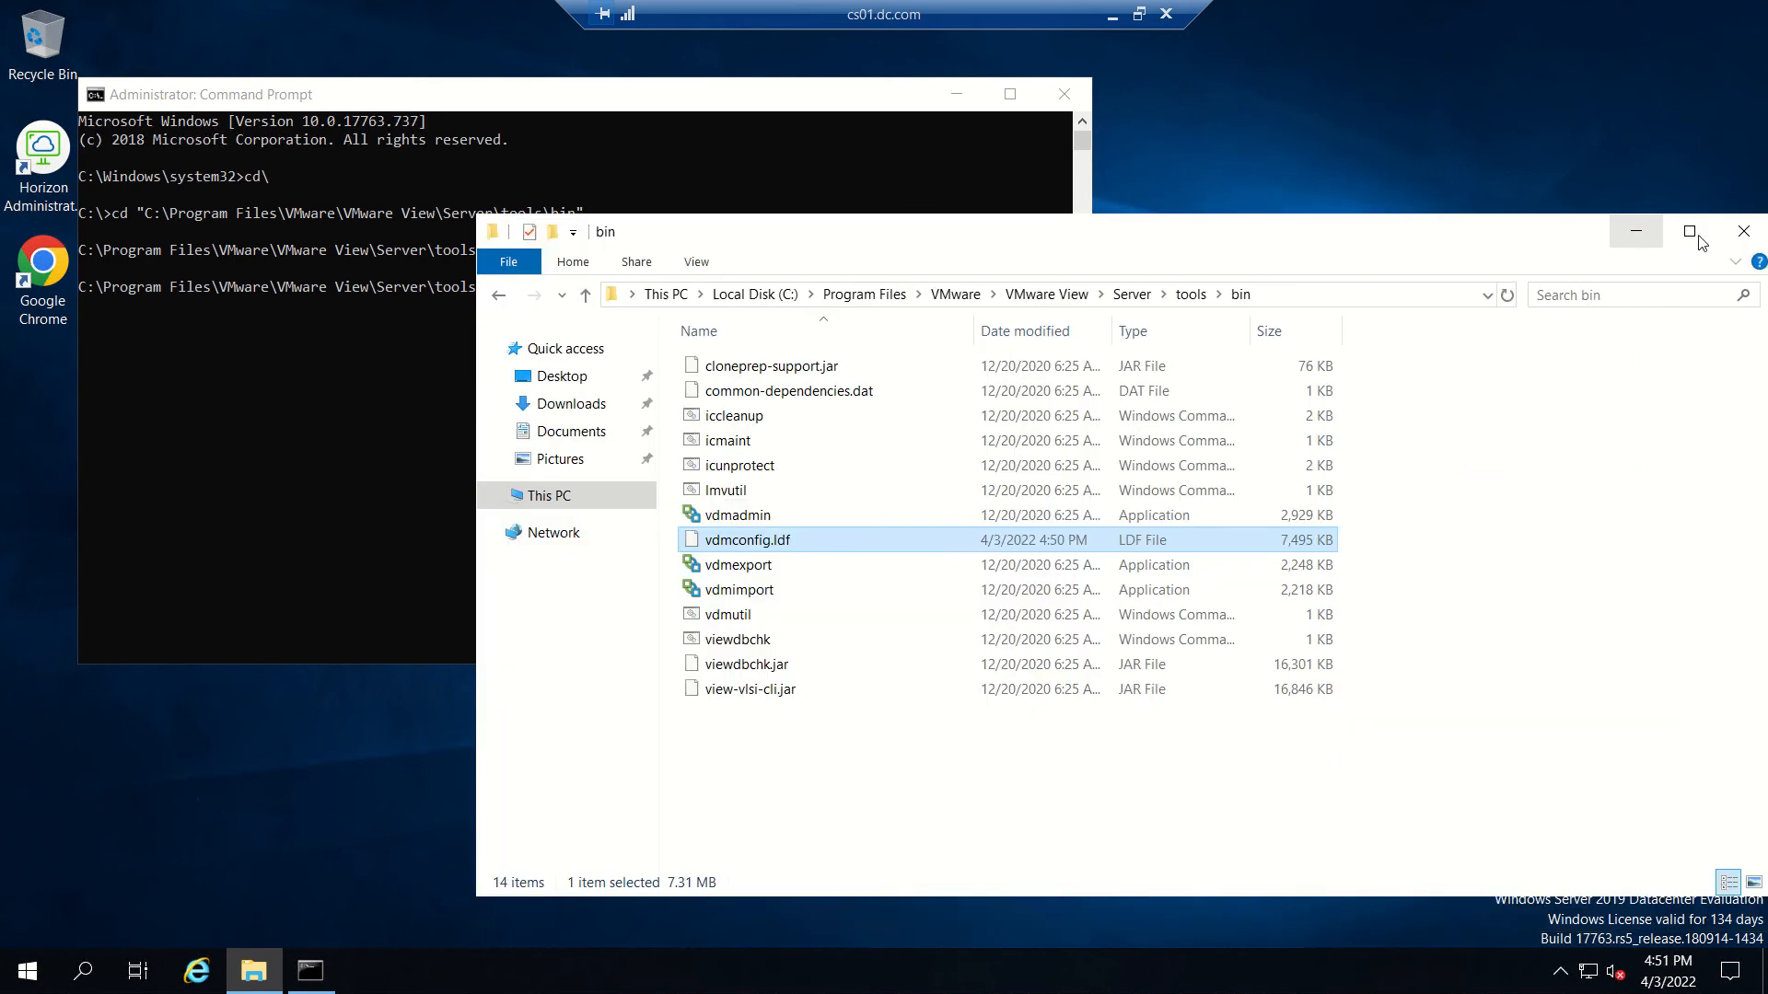
pyautogui.click(1740, 235)
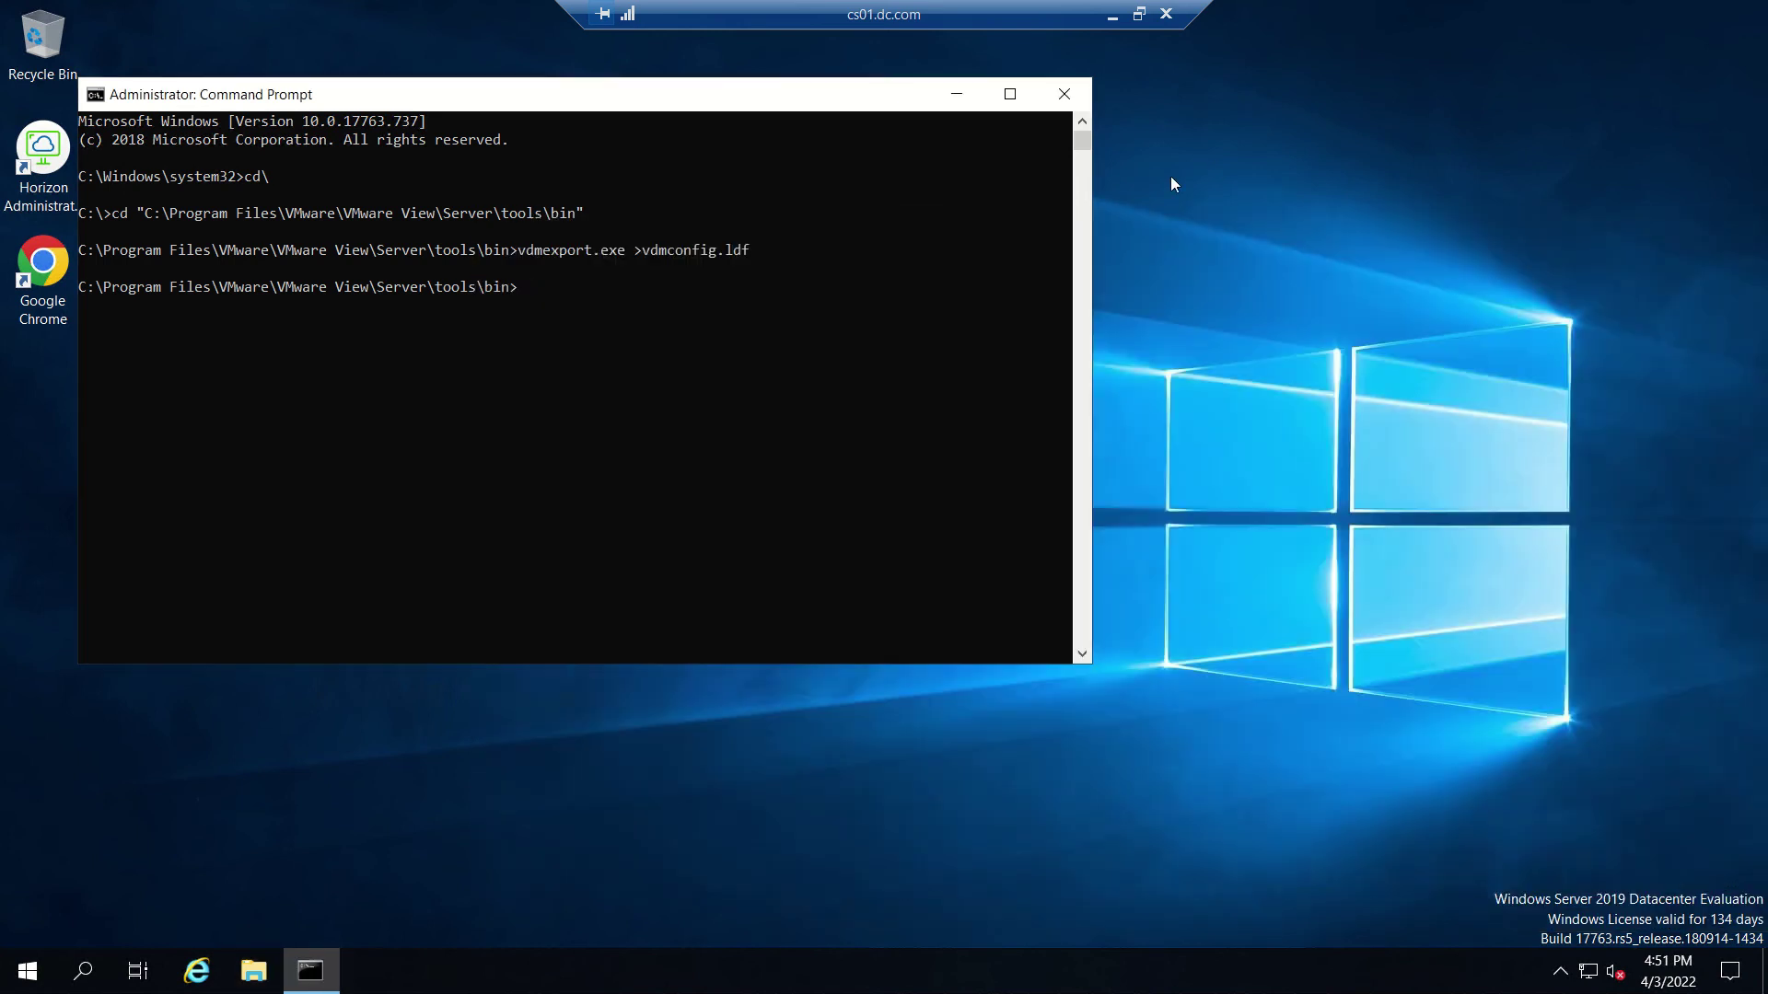
# - Close the Administrator Command Prompt window
pyautogui.click(1063, 95)
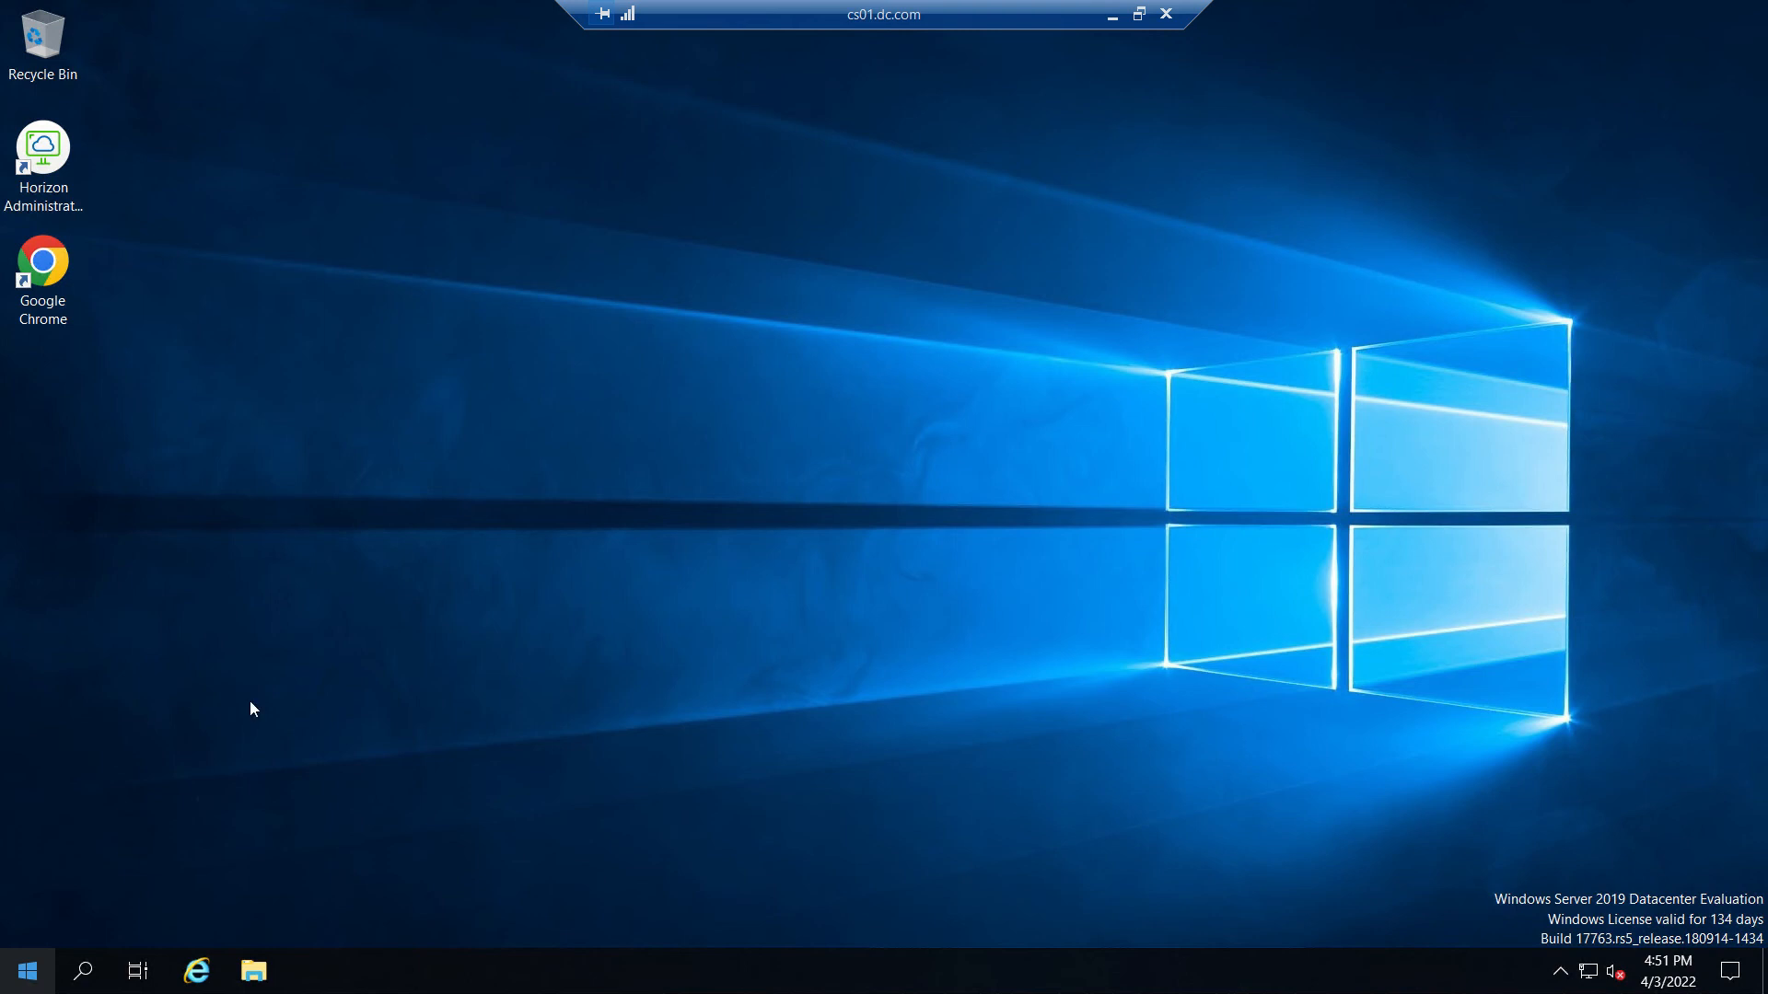
# - Browse File Explorer to C:\temp and widen the Name column to show the installer file name
pyautogui.click(26, 974)
pyautogui.click(673, 566)
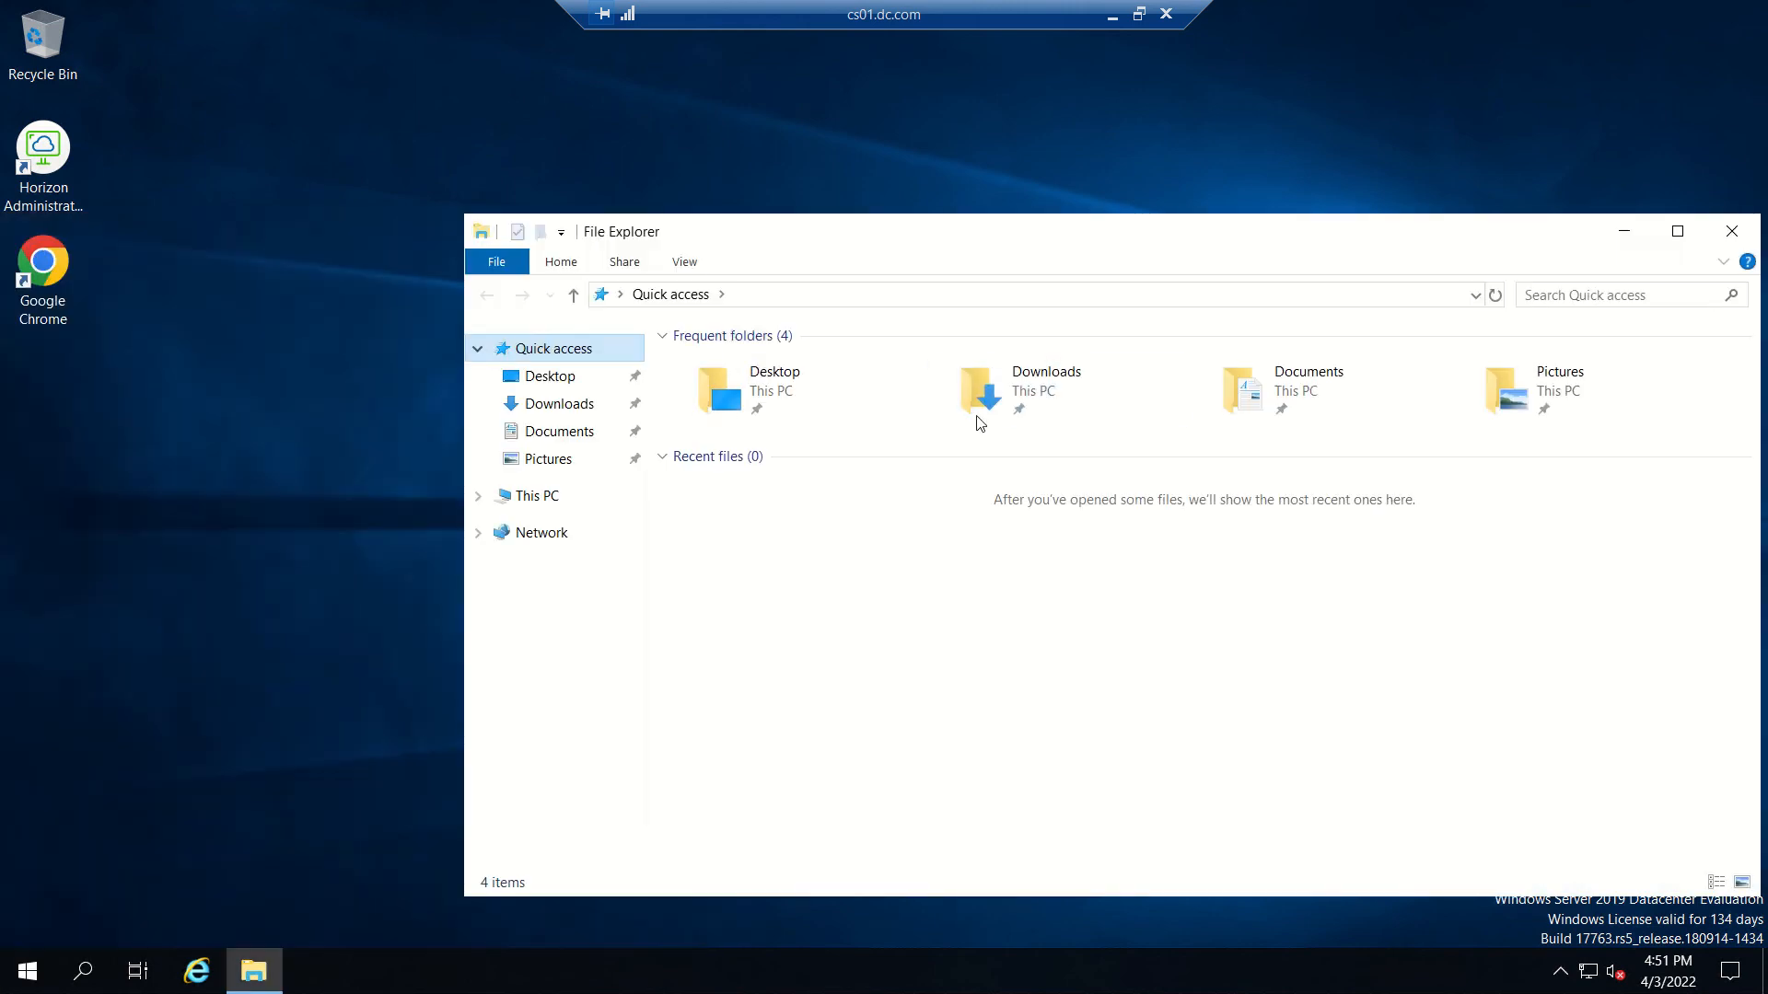
pyautogui.click(538, 496)
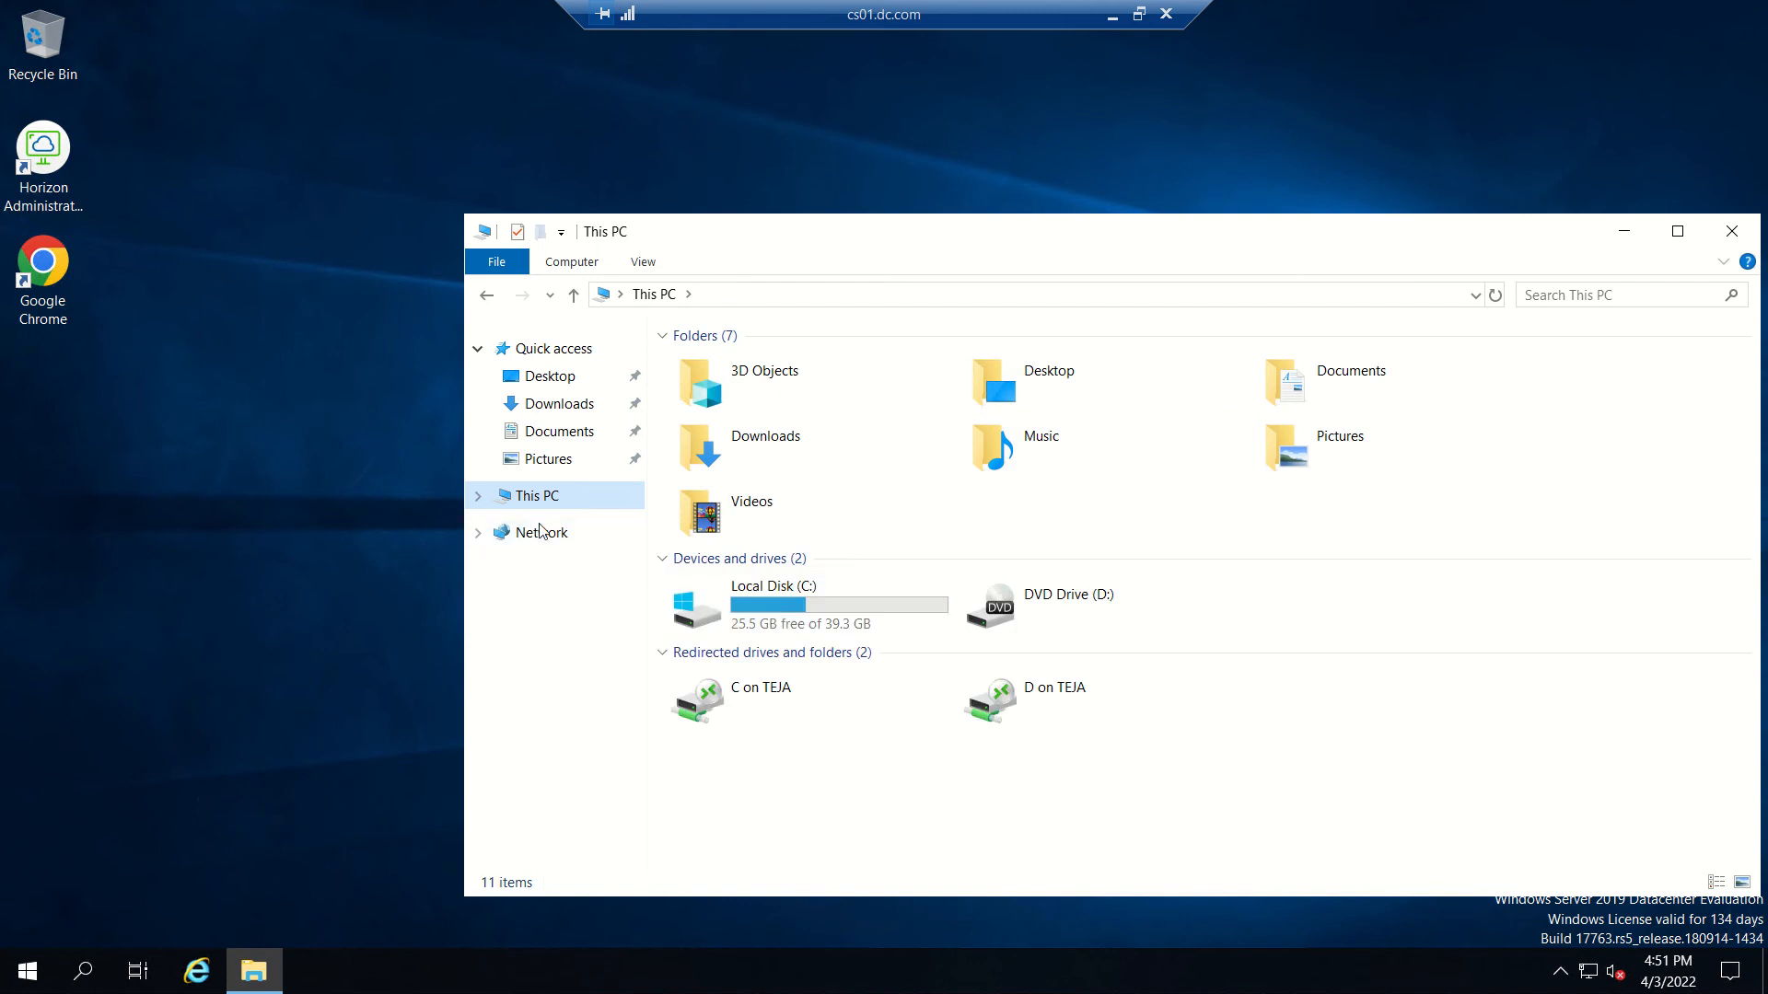
pyautogui.doubleClick(781, 597)
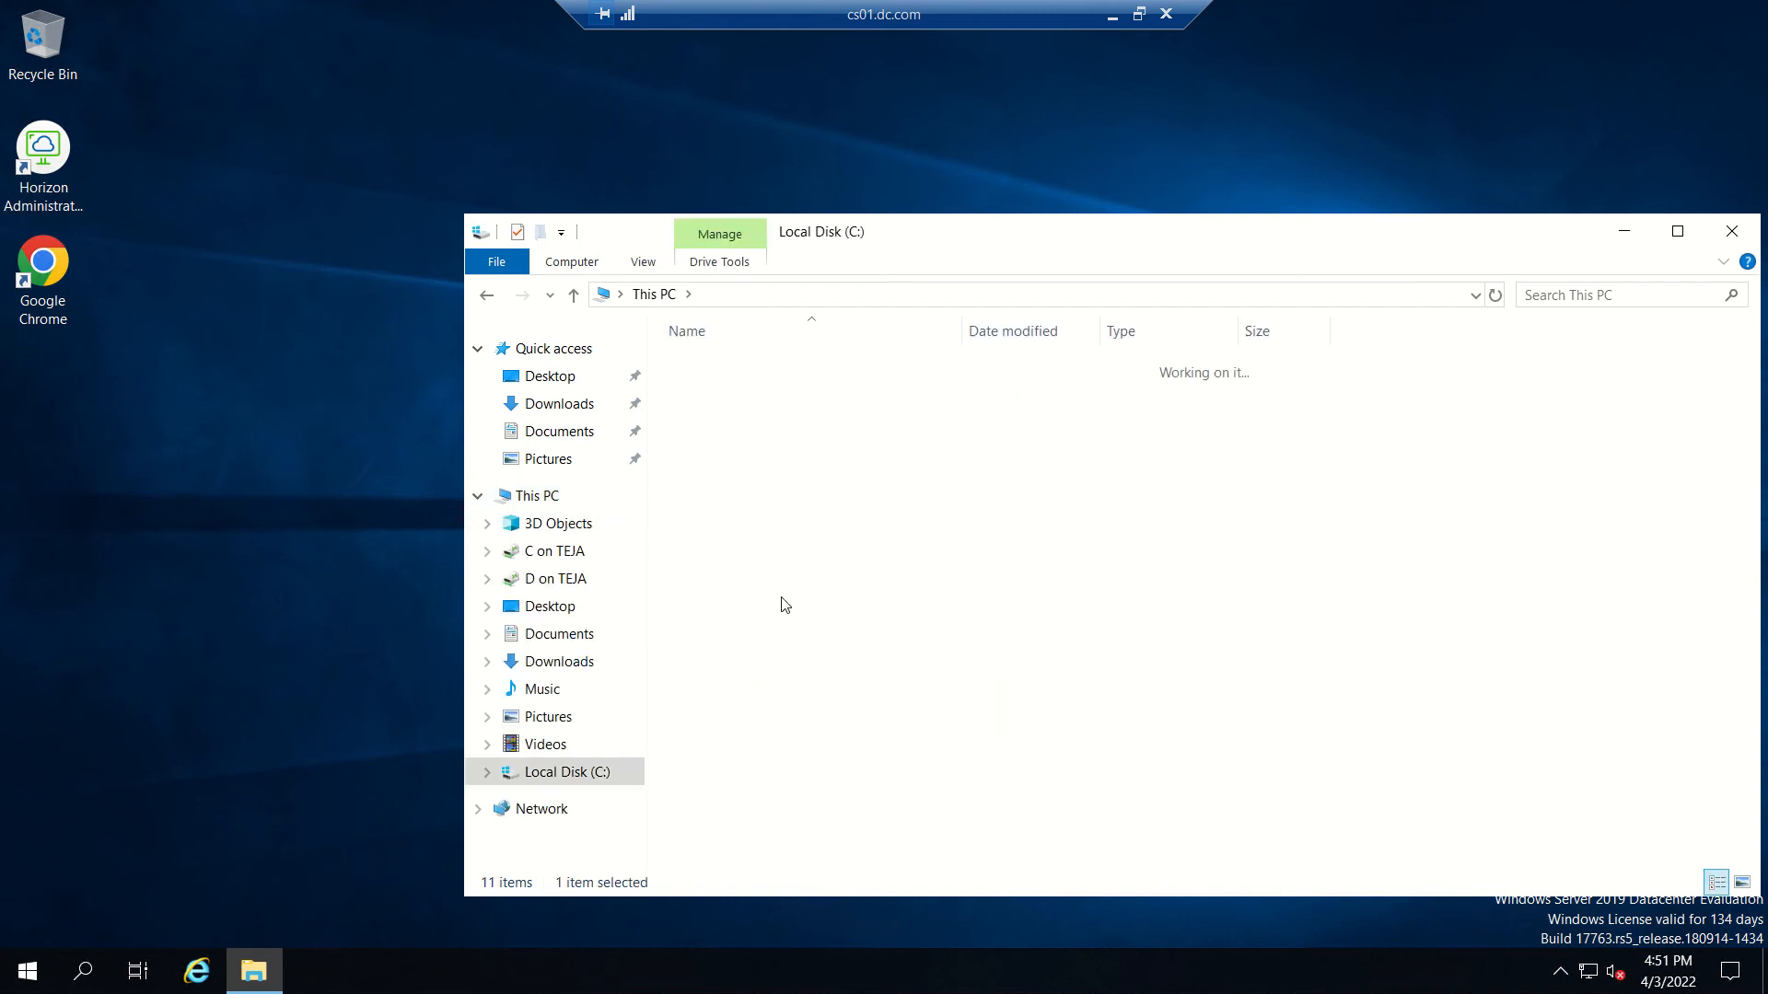
pyautogui.doubleClick(725, 439)
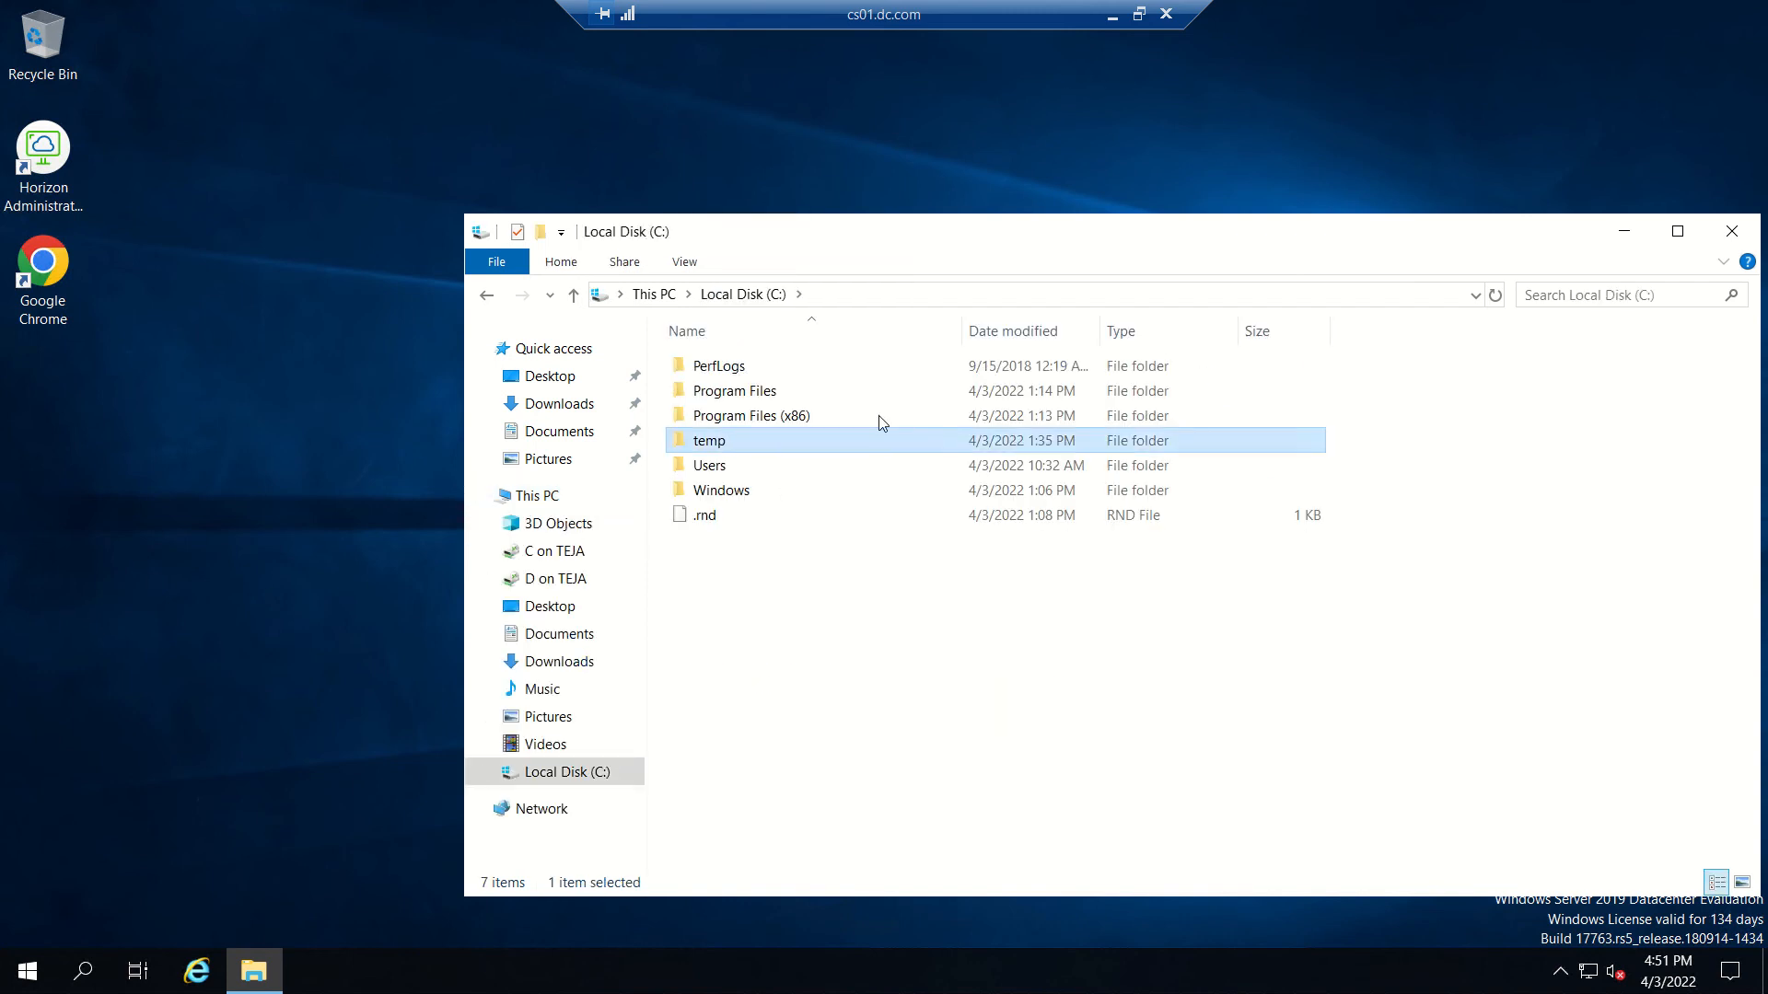
pyautogui.moveTo(1028, 250); pyautogui.dragTo(828, 193)
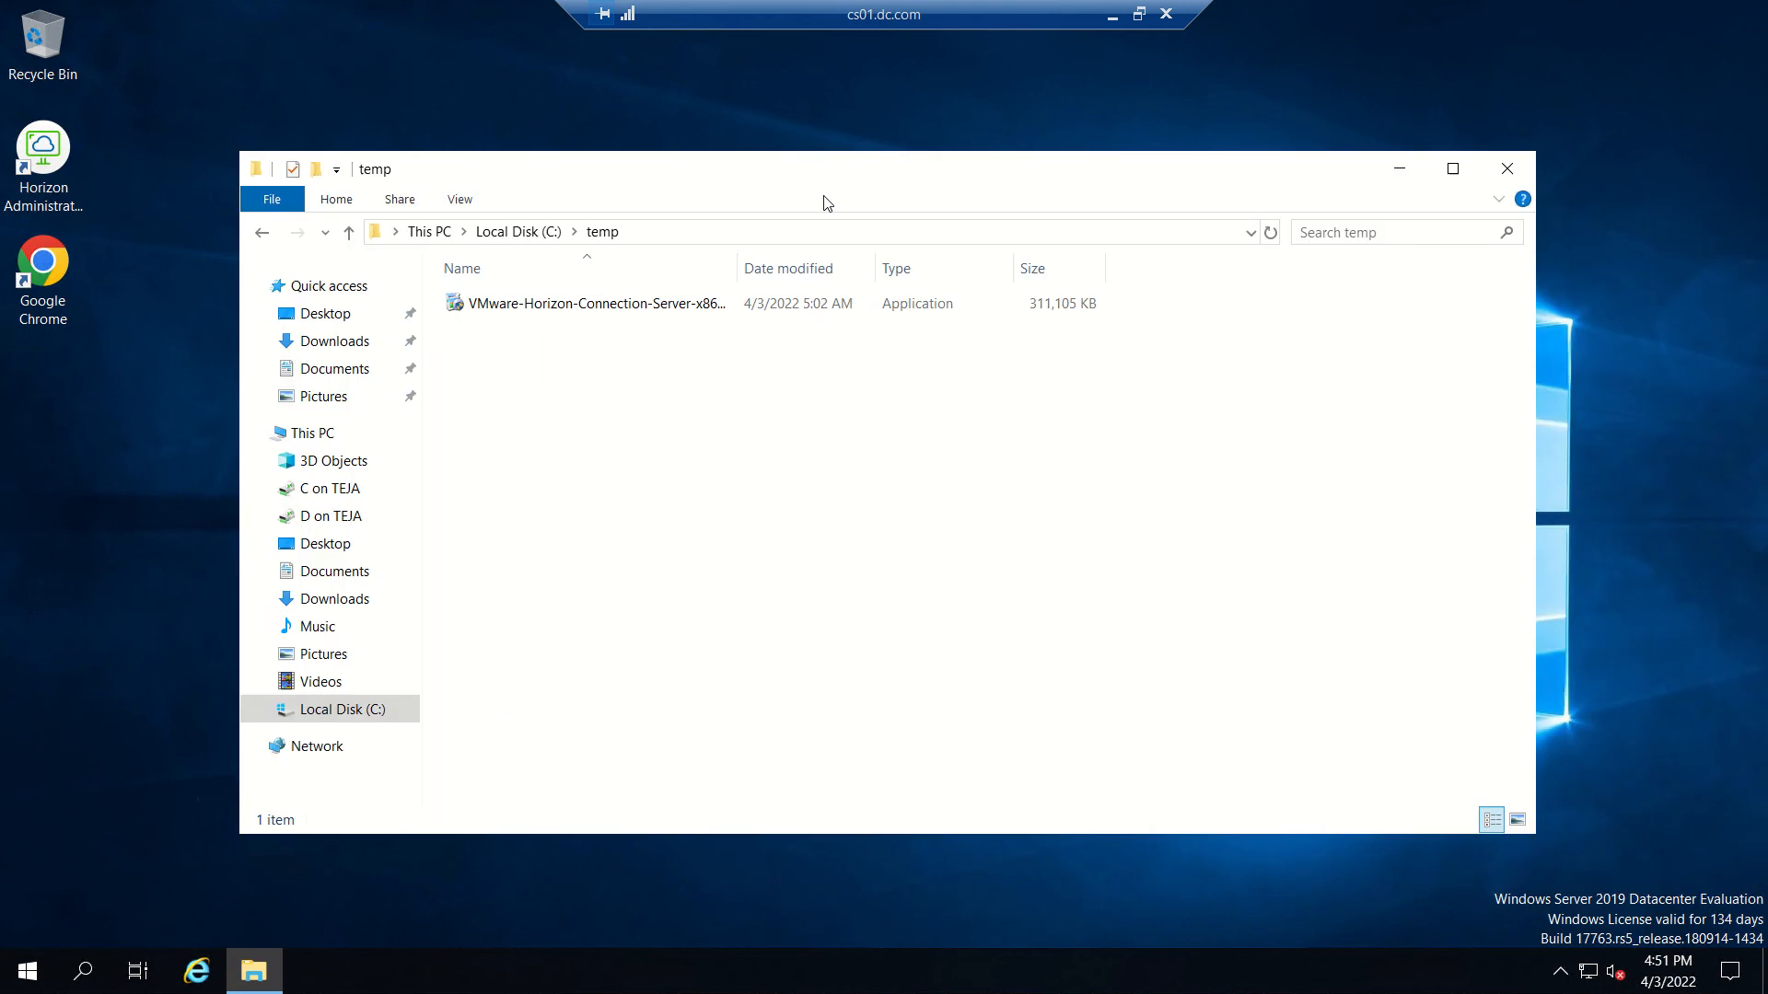
pyautogui.moveTo(740, 268); pyautogui.dragTo(1089, 263)
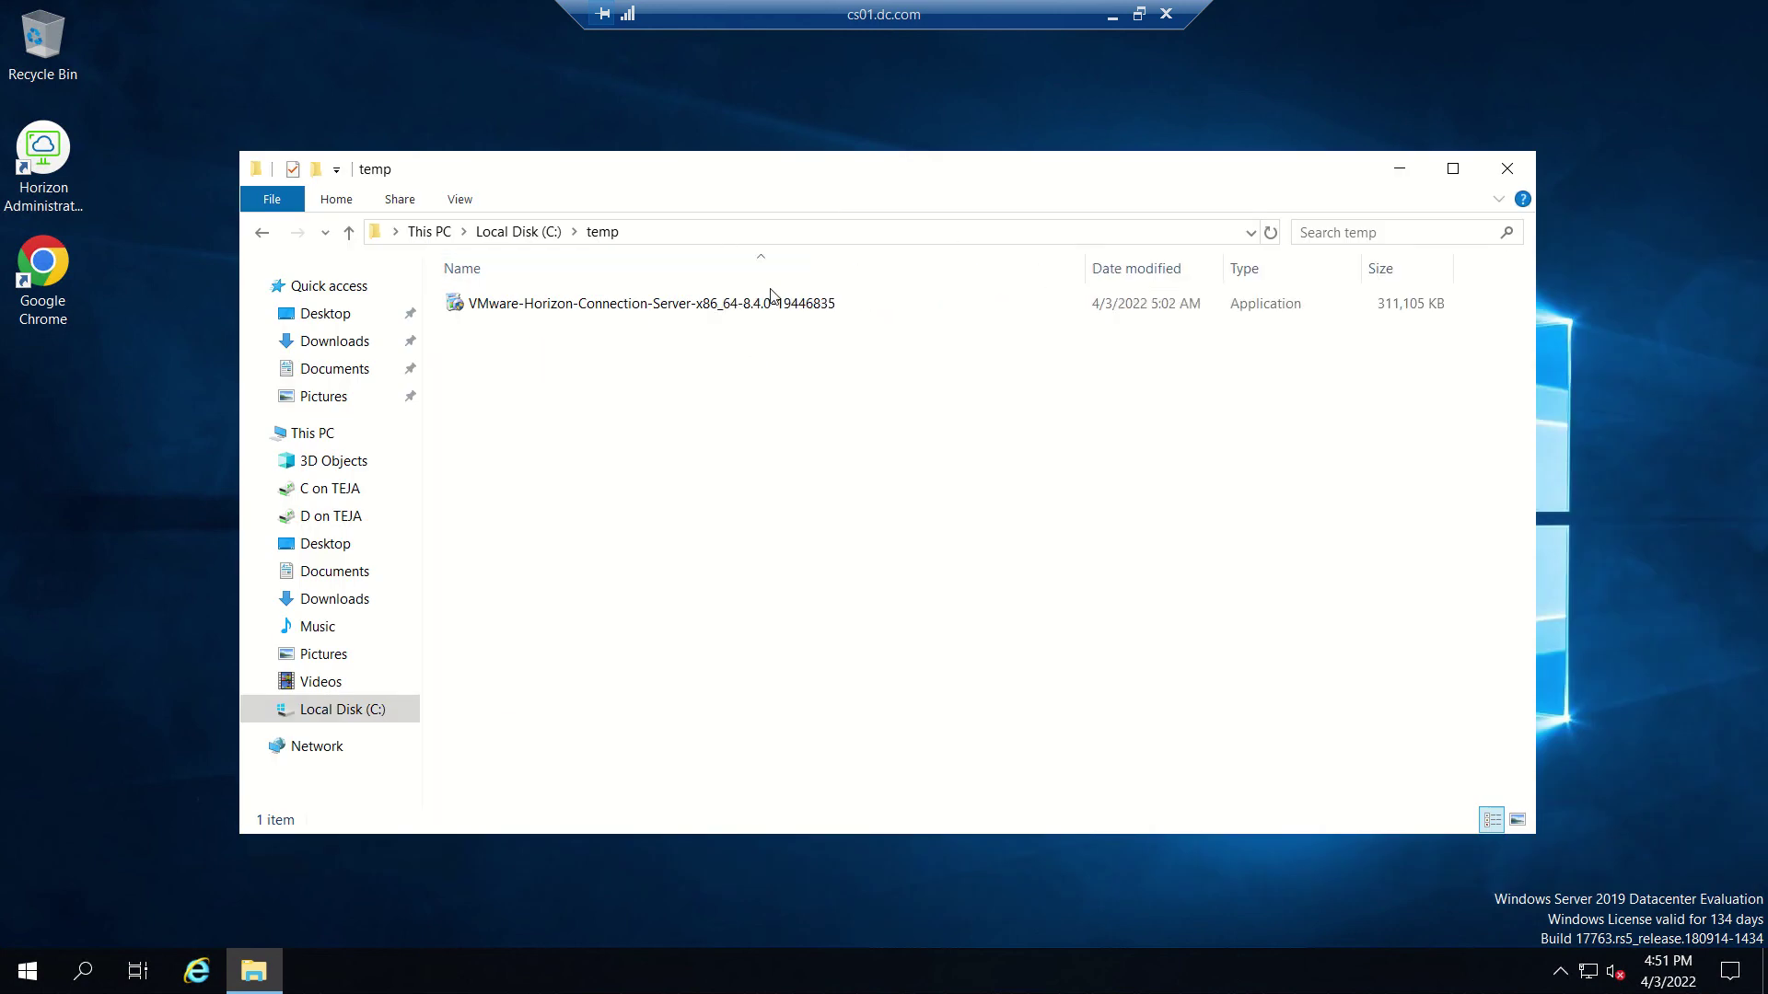
# - Run the Horizon Connection Server 8.4.0 installer as administrator and minimize the remote session
pyautogui.doubleClick(698, 317)
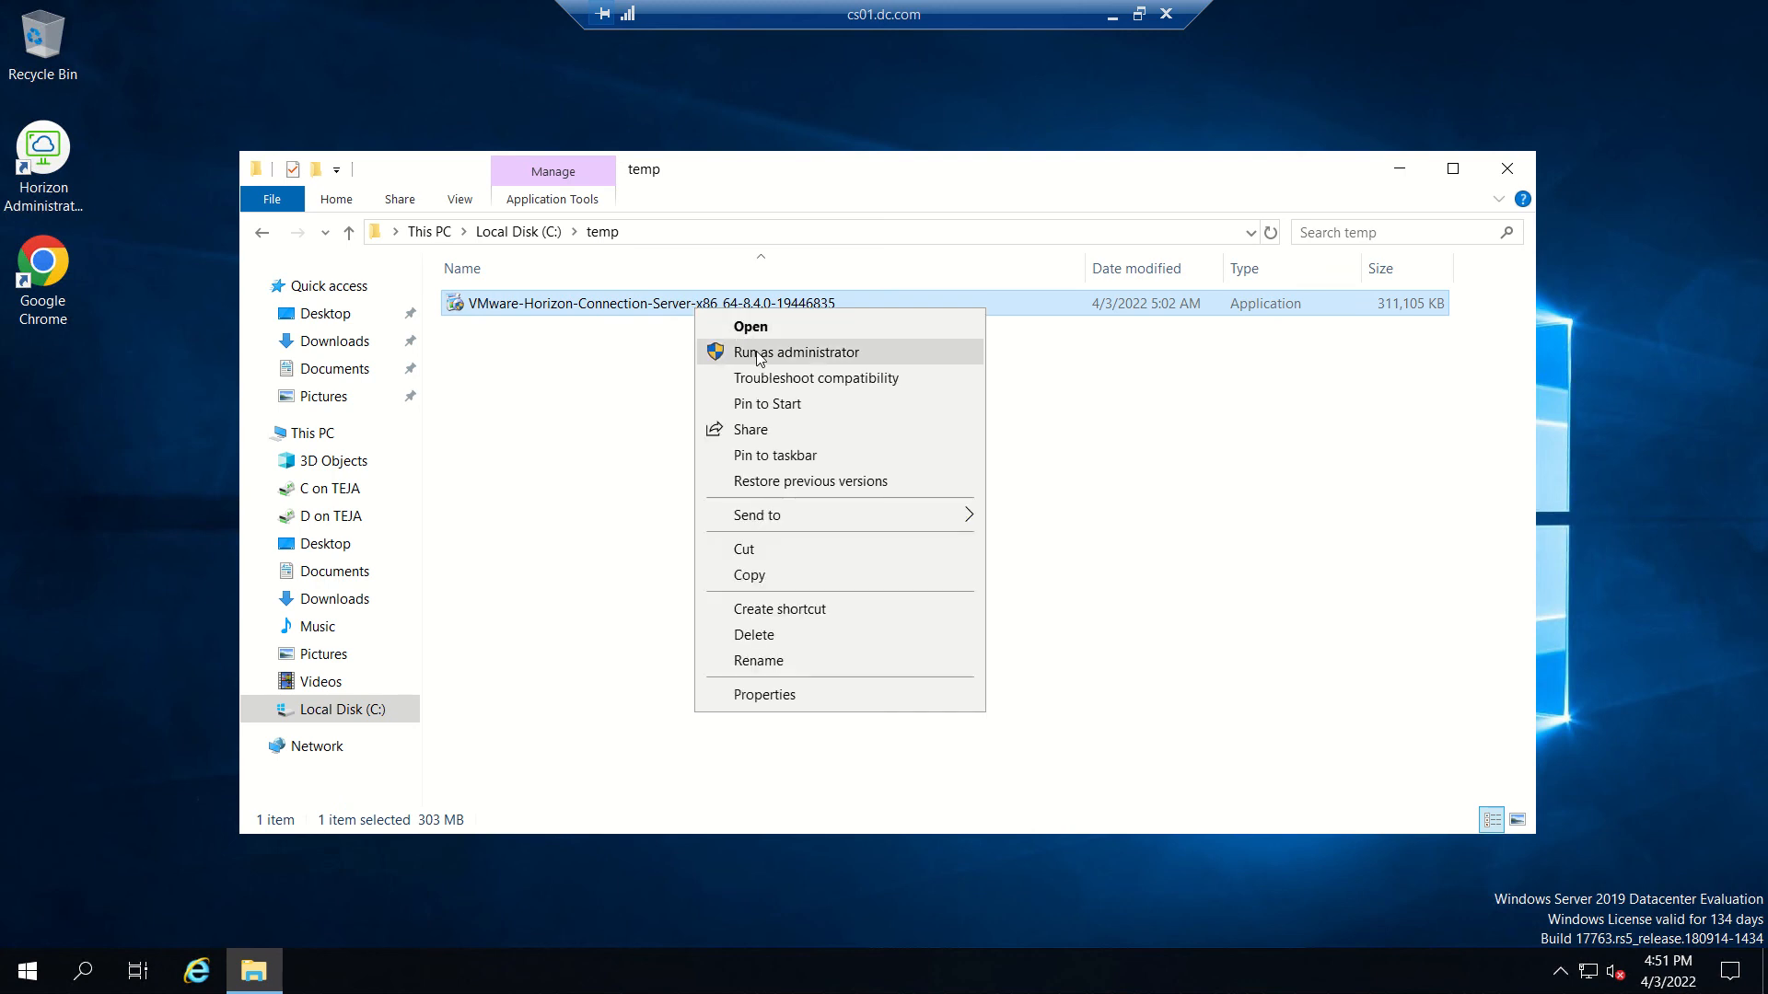
pyautogui.click(758, 357)
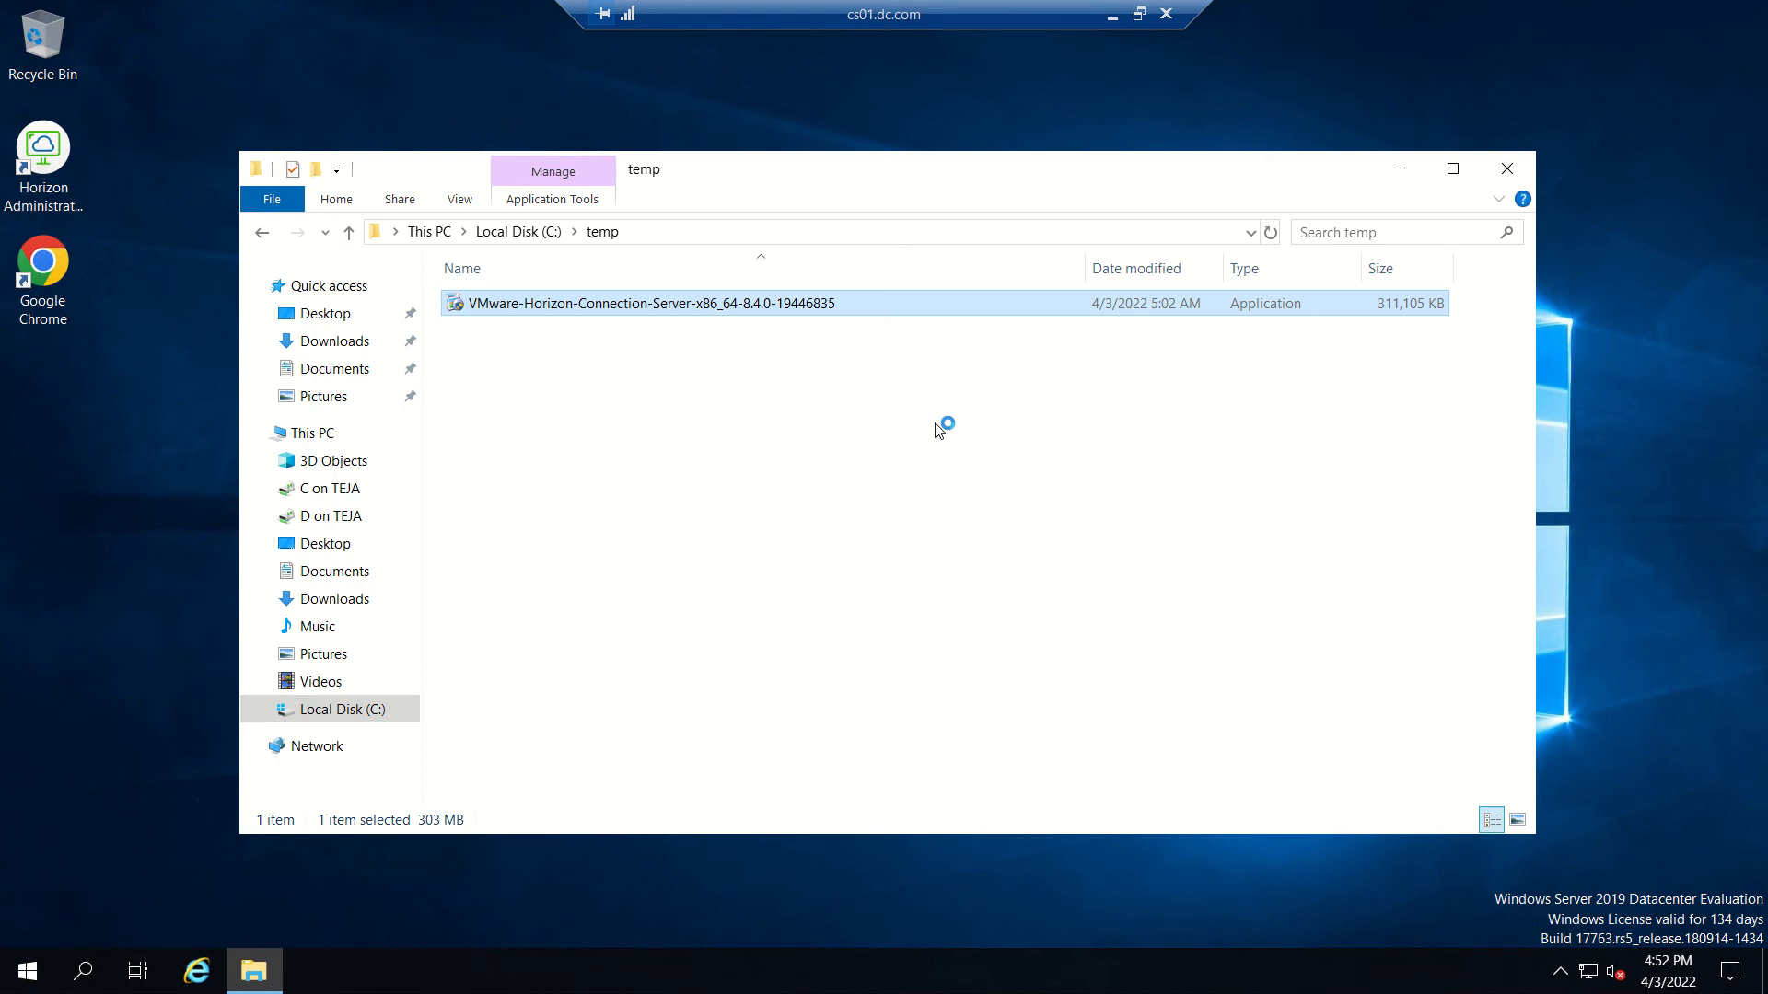
pyautogui.click(1112, 13)
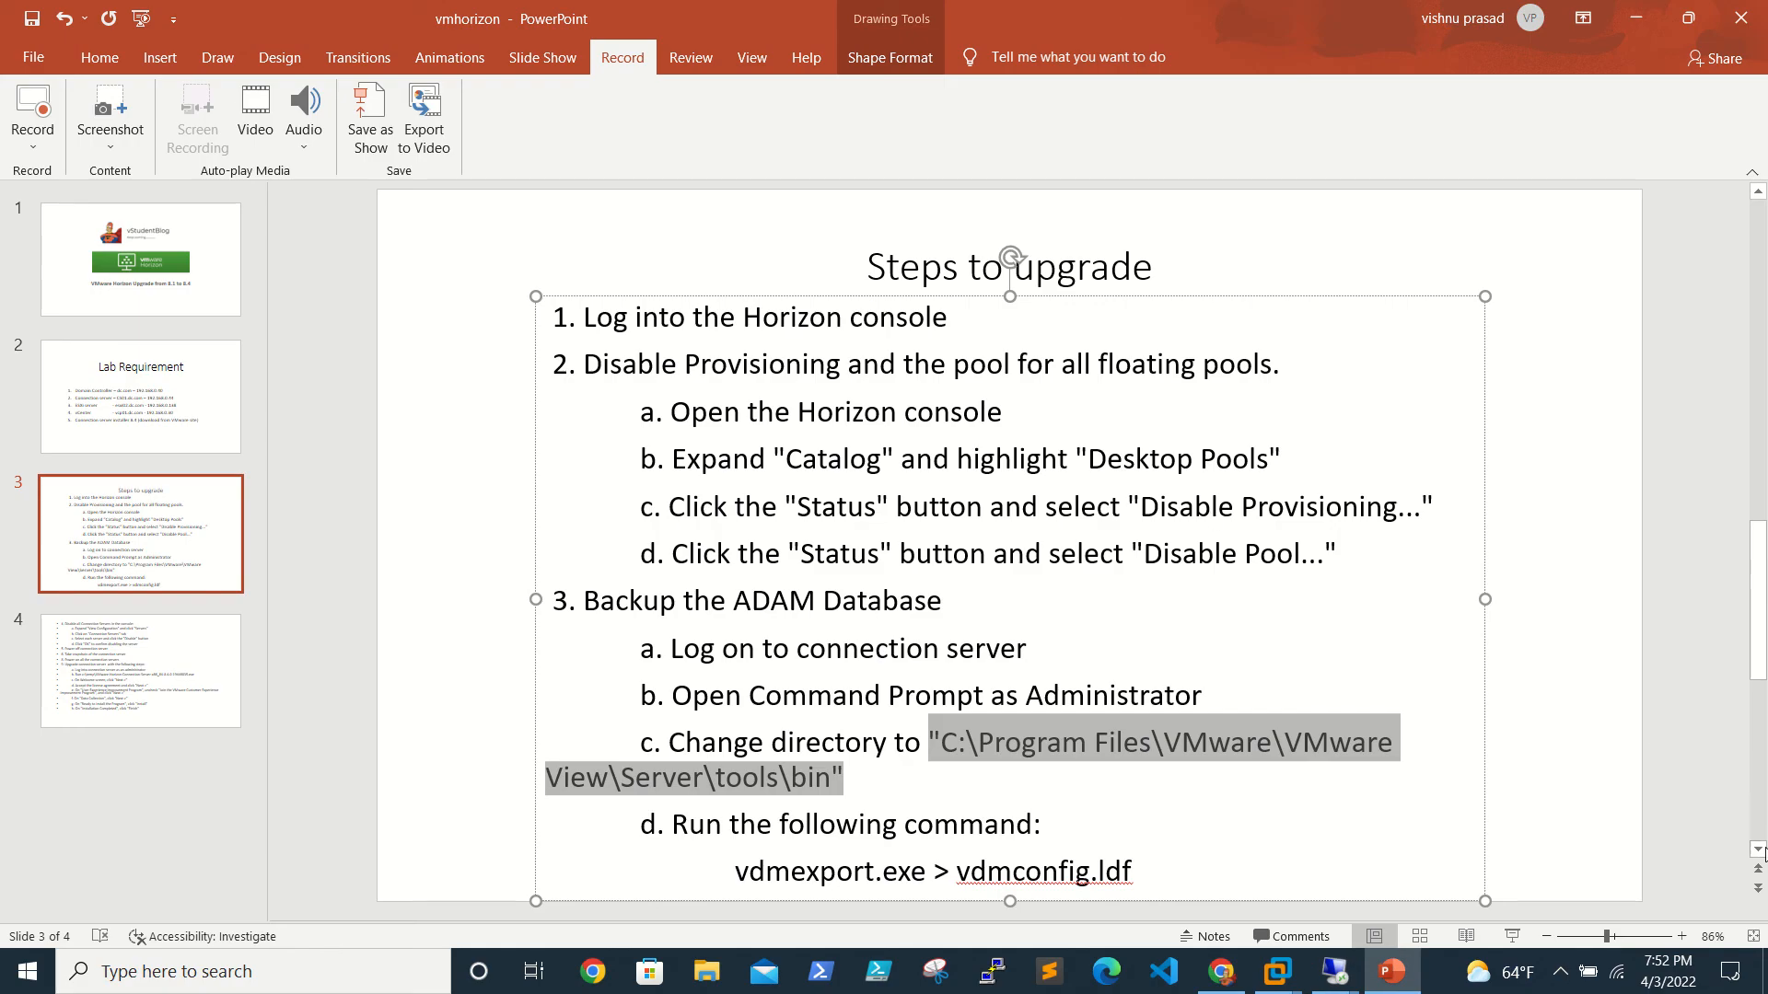
# - Advance PowerPoint to slide 4 of the upgrade steps
pyautogui.click(1757, 846)
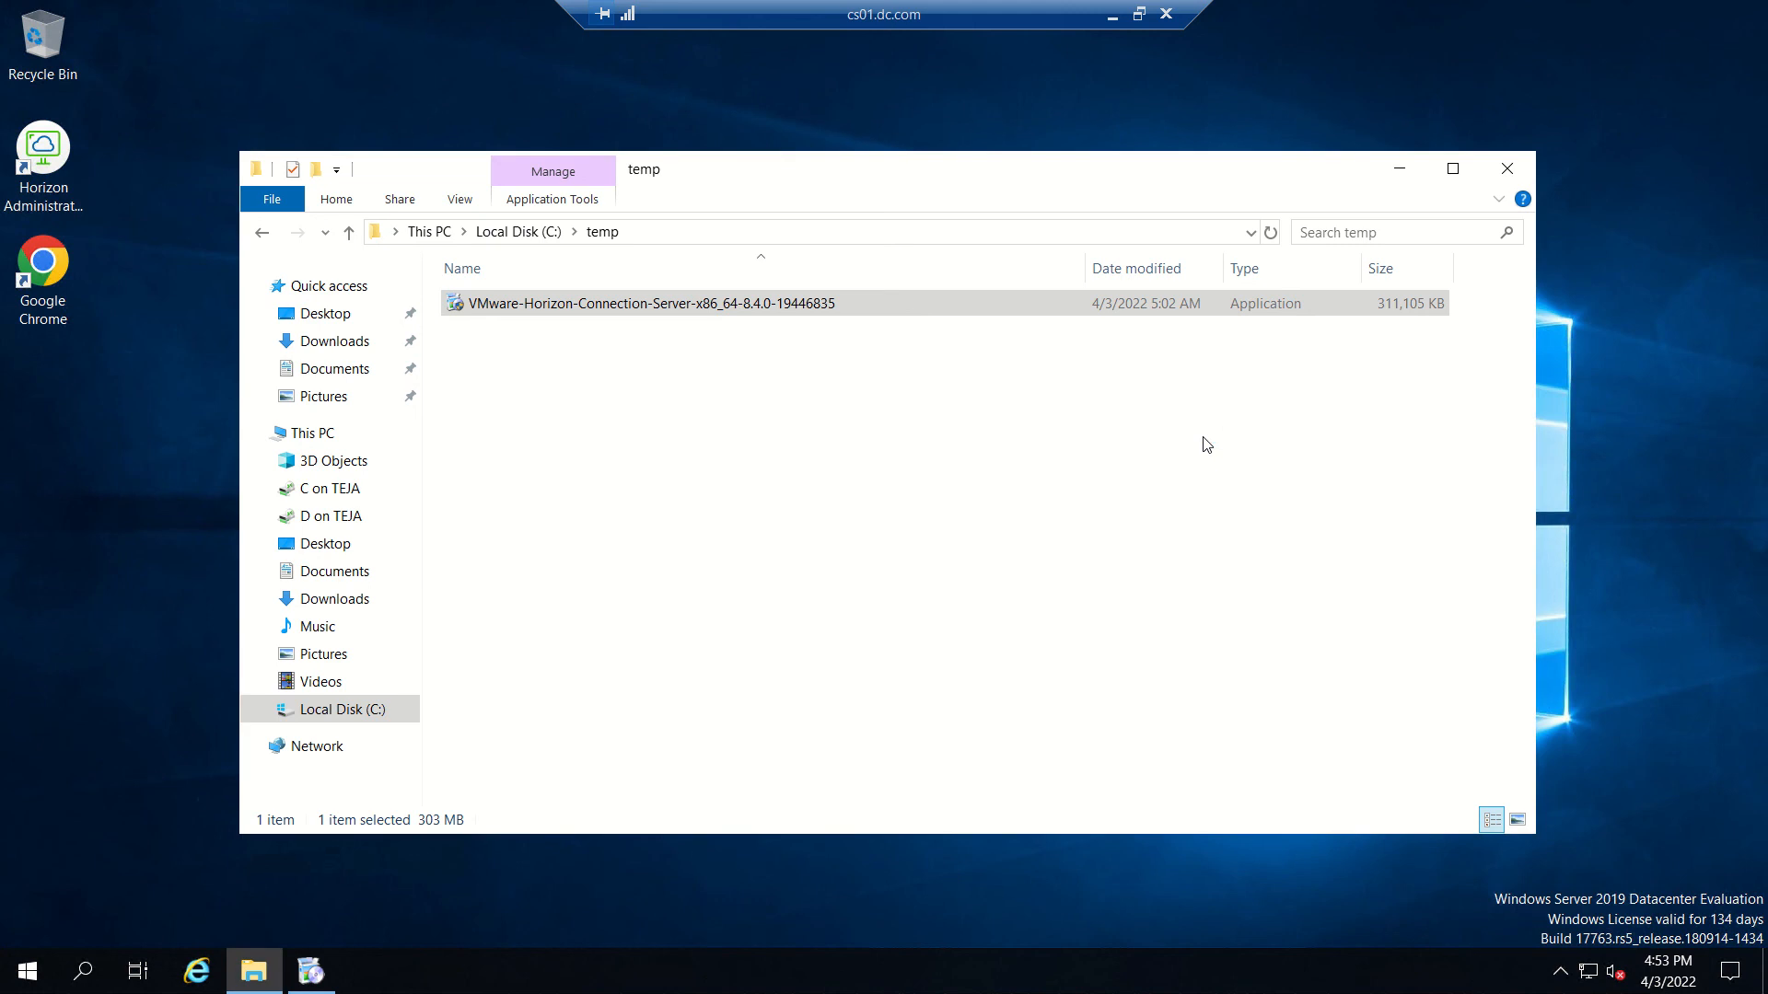
# - Close the temp folder, continue past the installer welcome page and accept the license agreement
pyautogui.click(1507, 169)
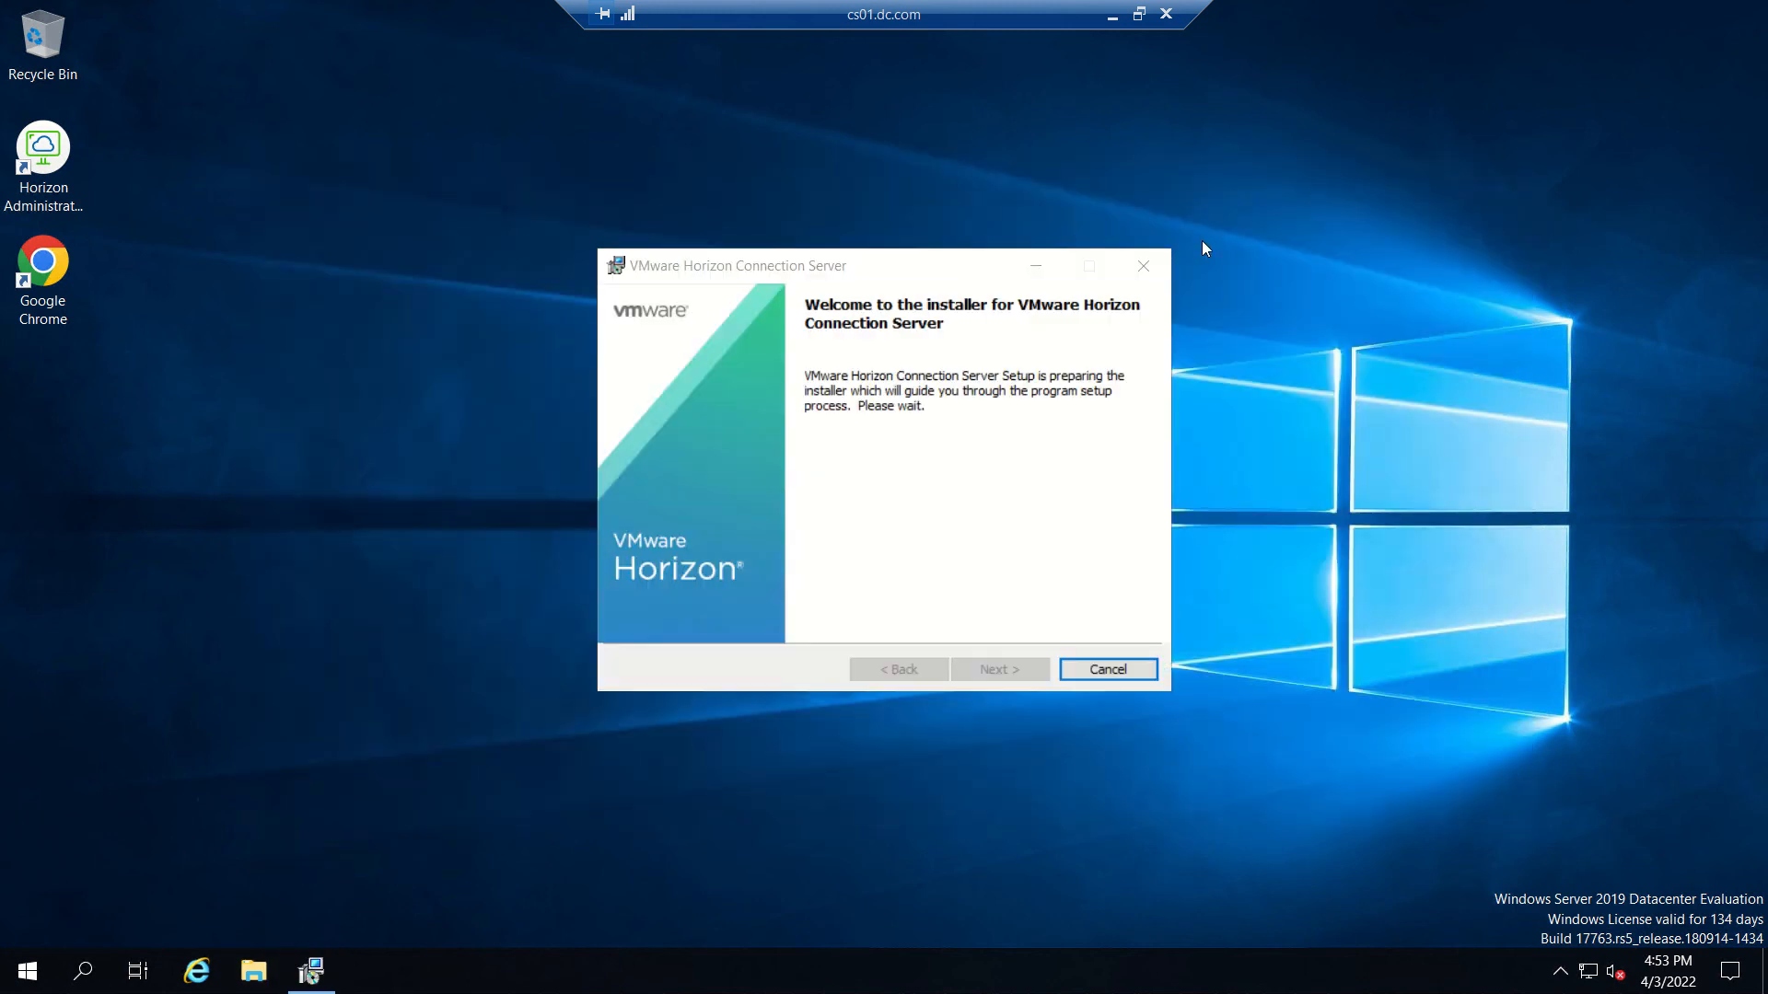
pyautogui.click(1003, 553)
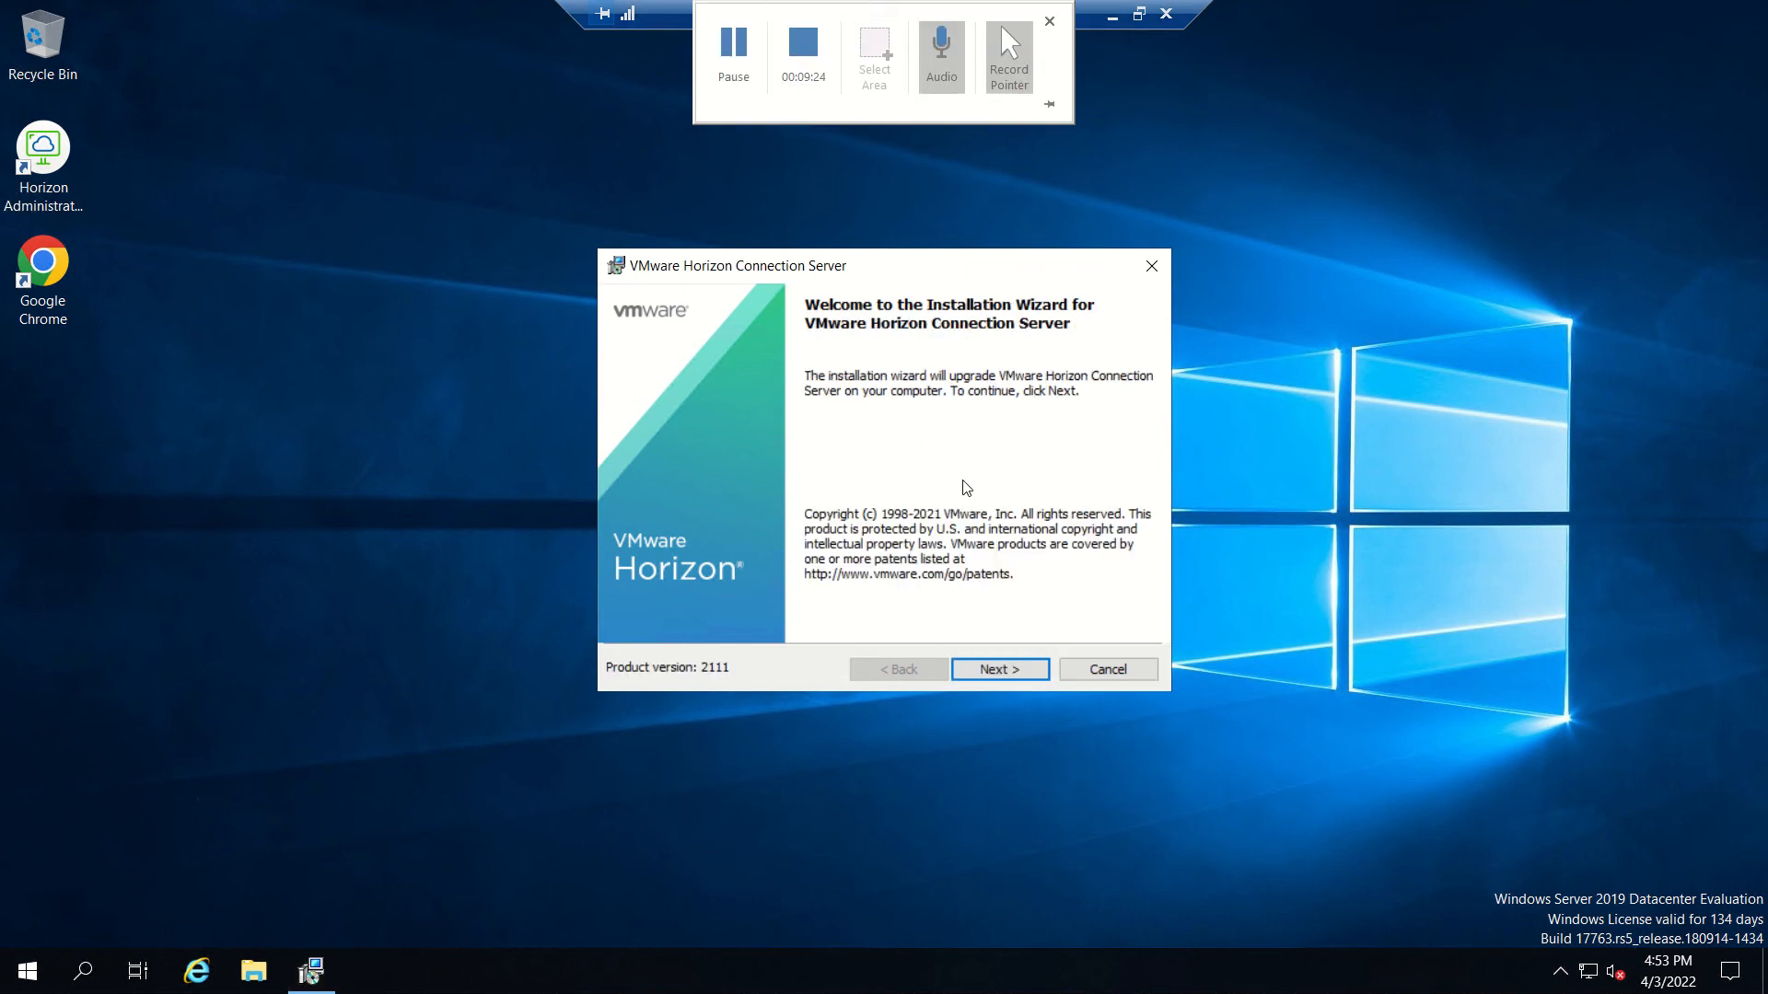
pyautogui.click(998, 669)
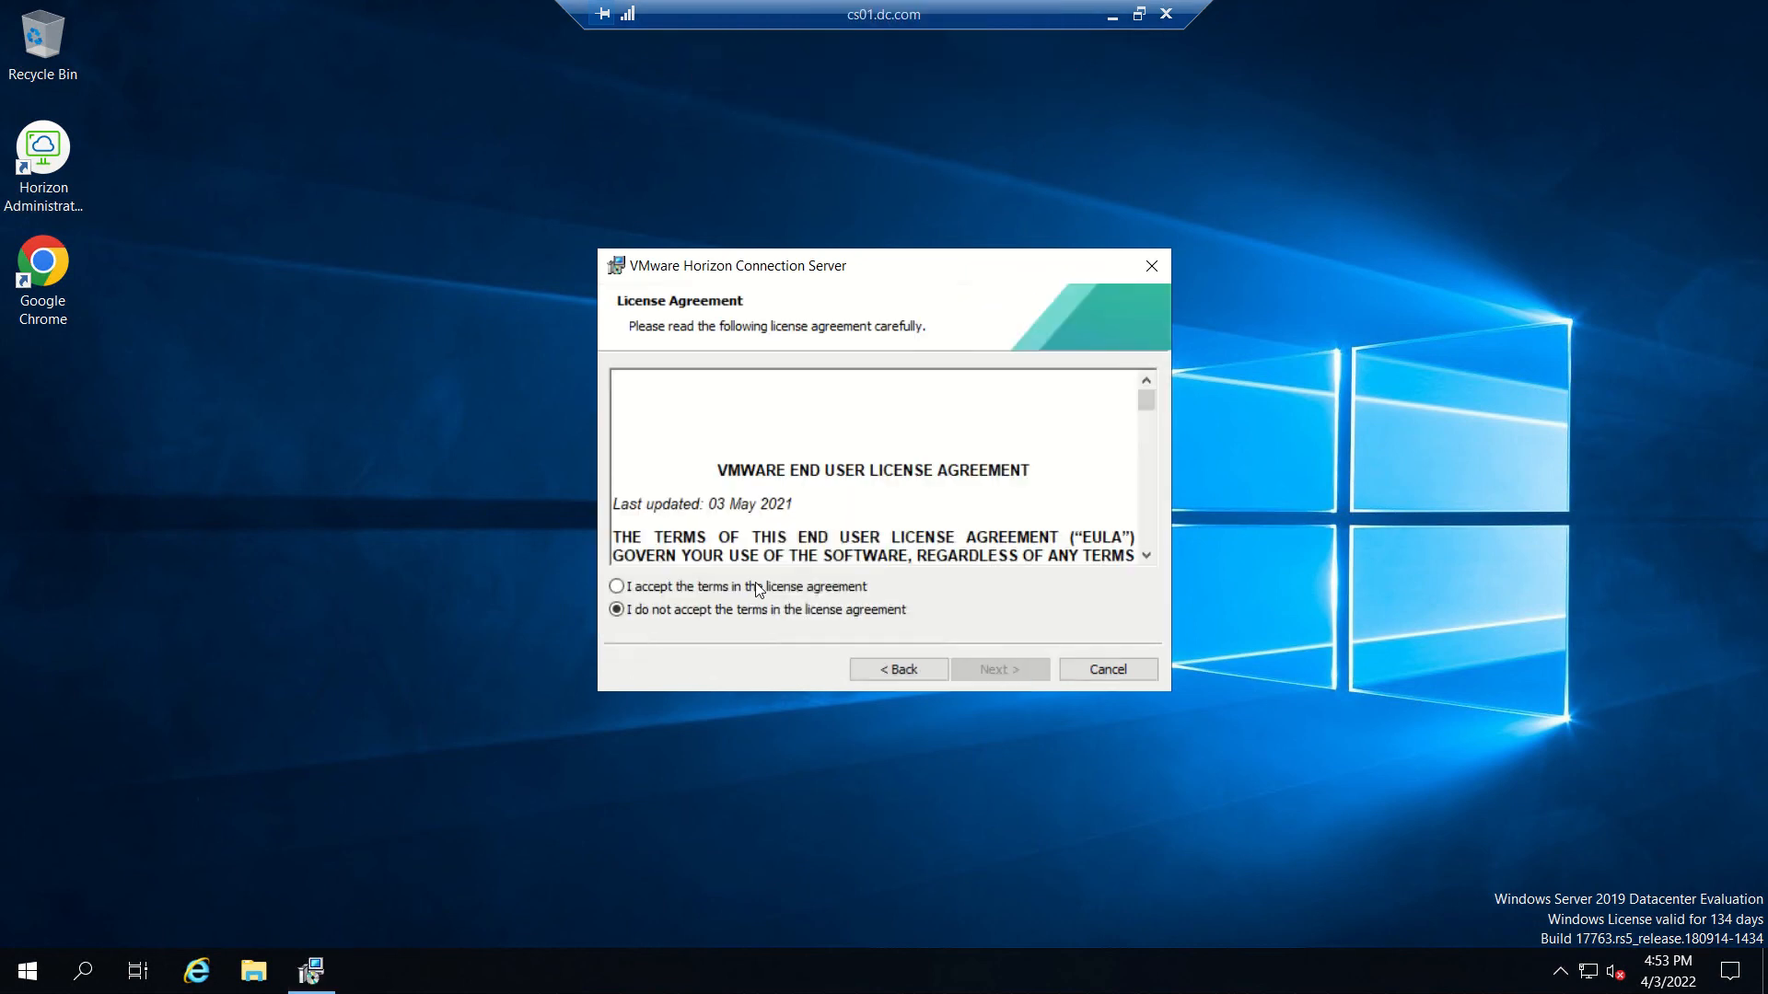
pyautogui.click(667, 587)
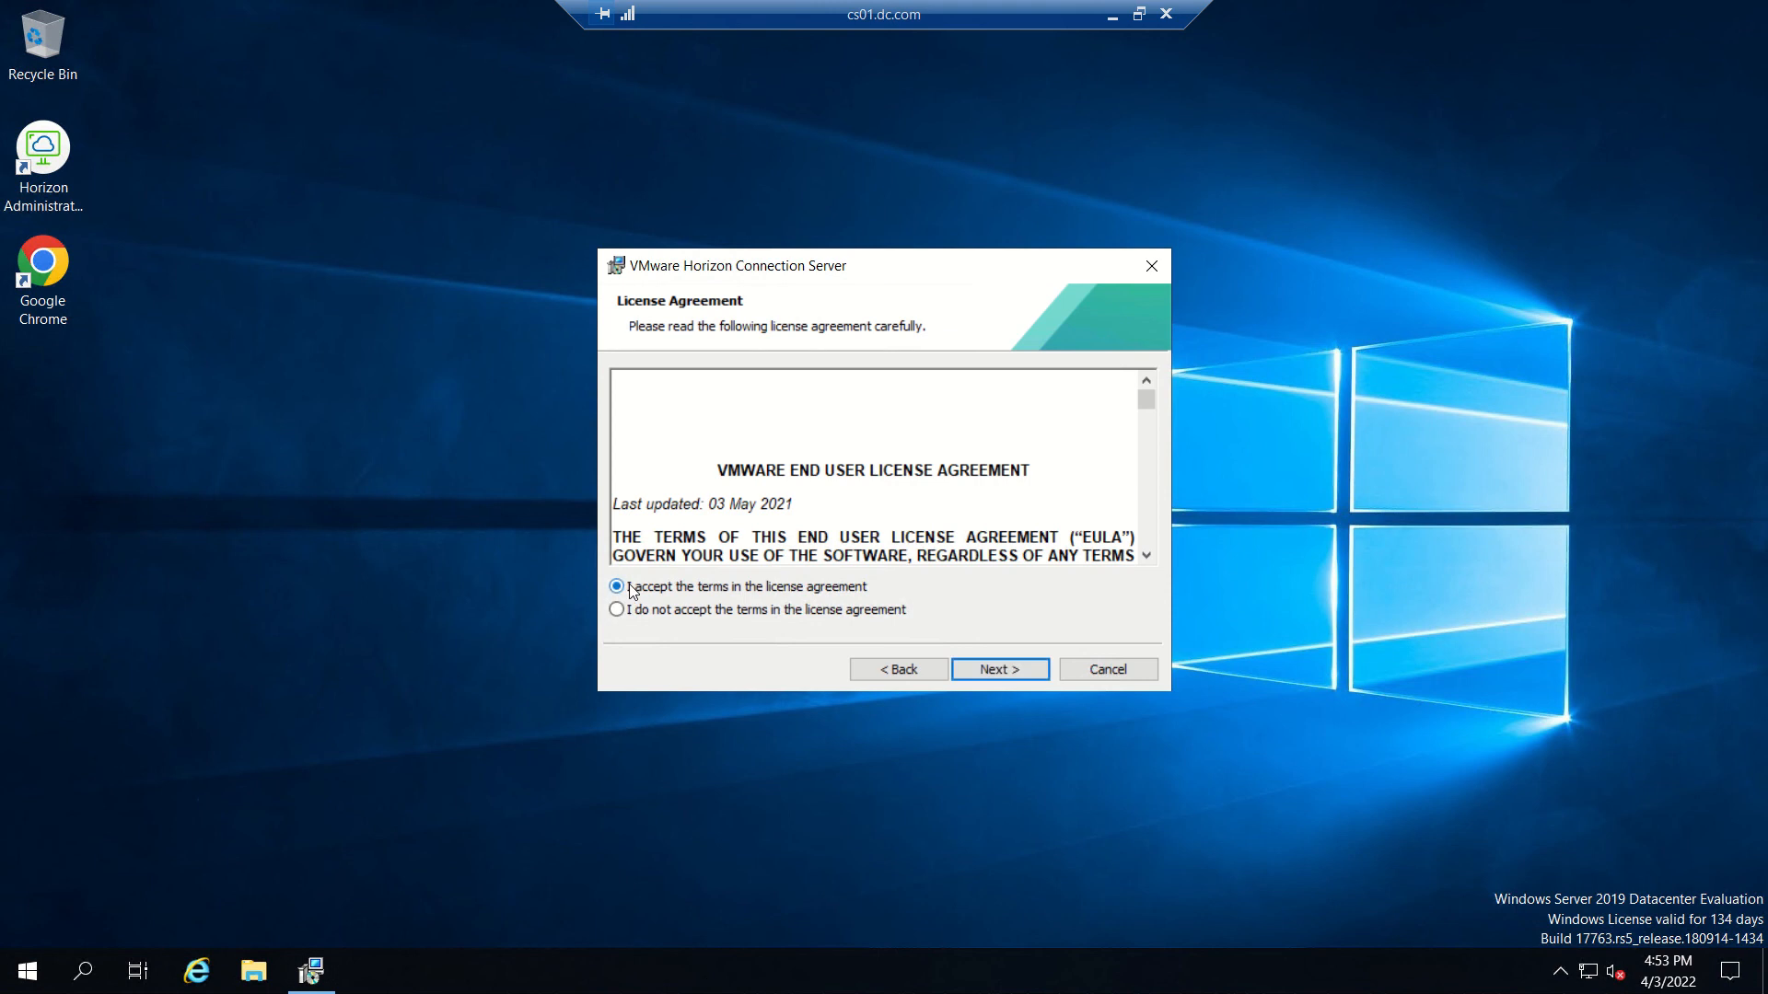
pyautogui.click(991, 674)
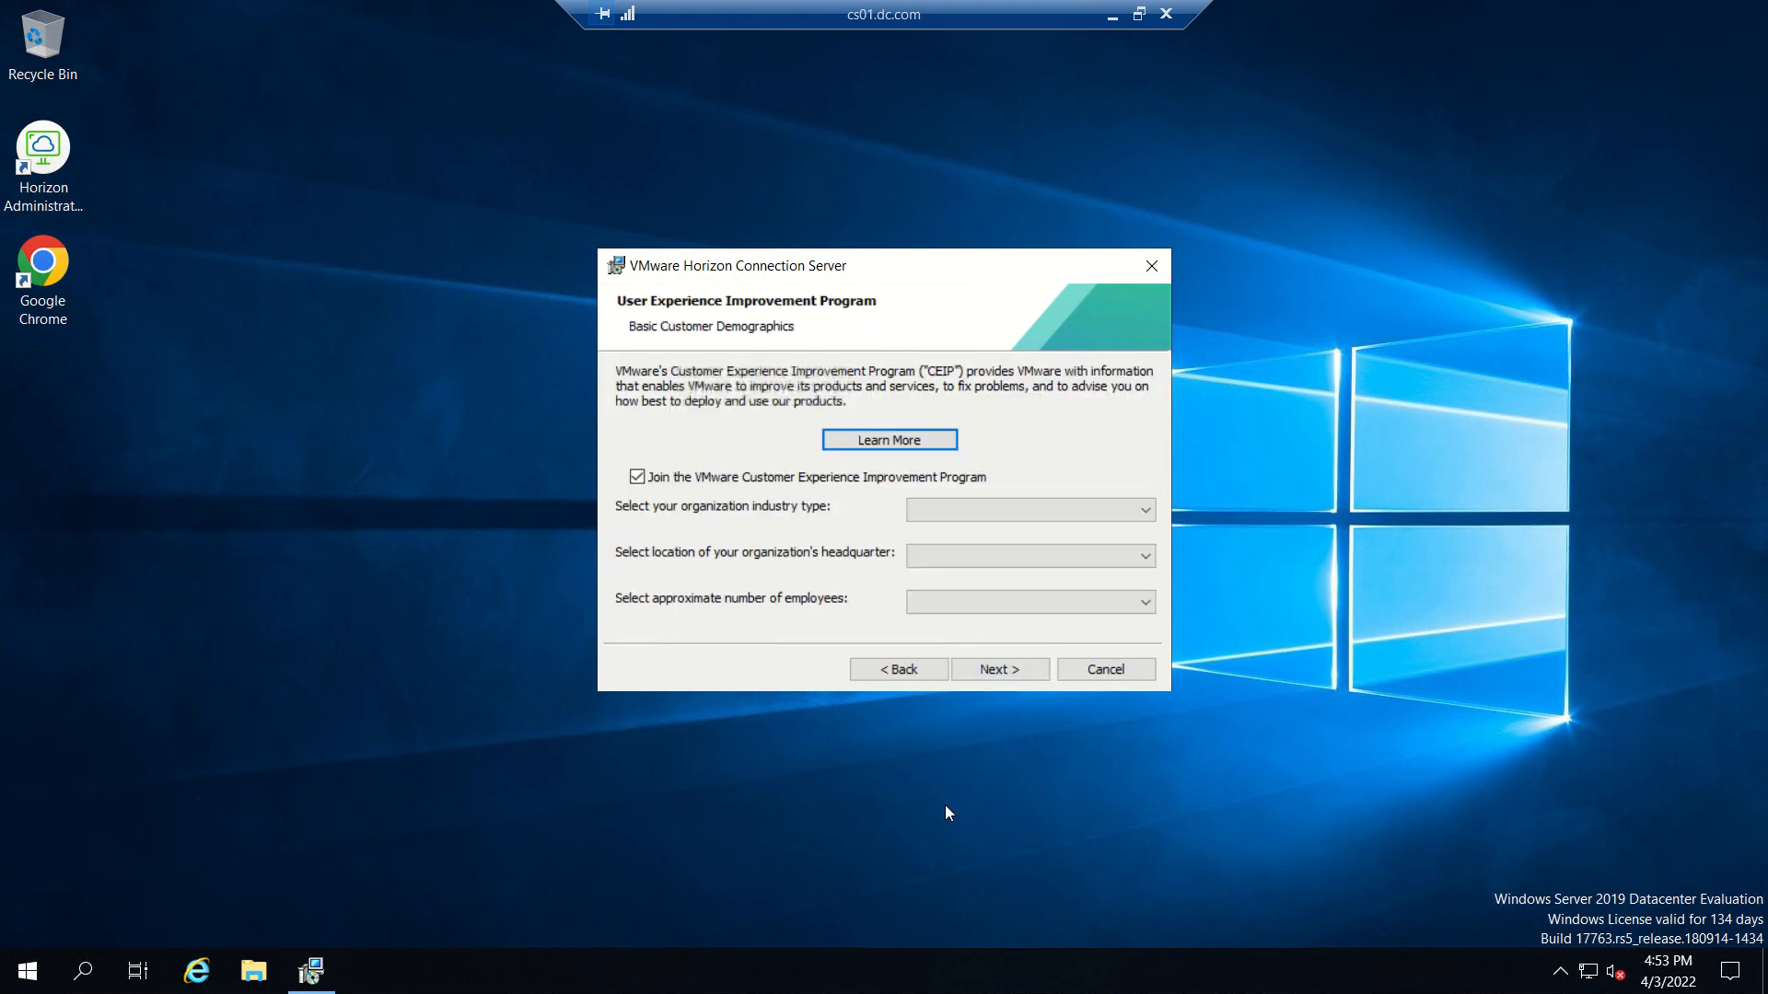
# - Opt out of the Customer Experience Improvement Program, continue to Ready to Install and start the installation
pyautogui.click(639, 476)
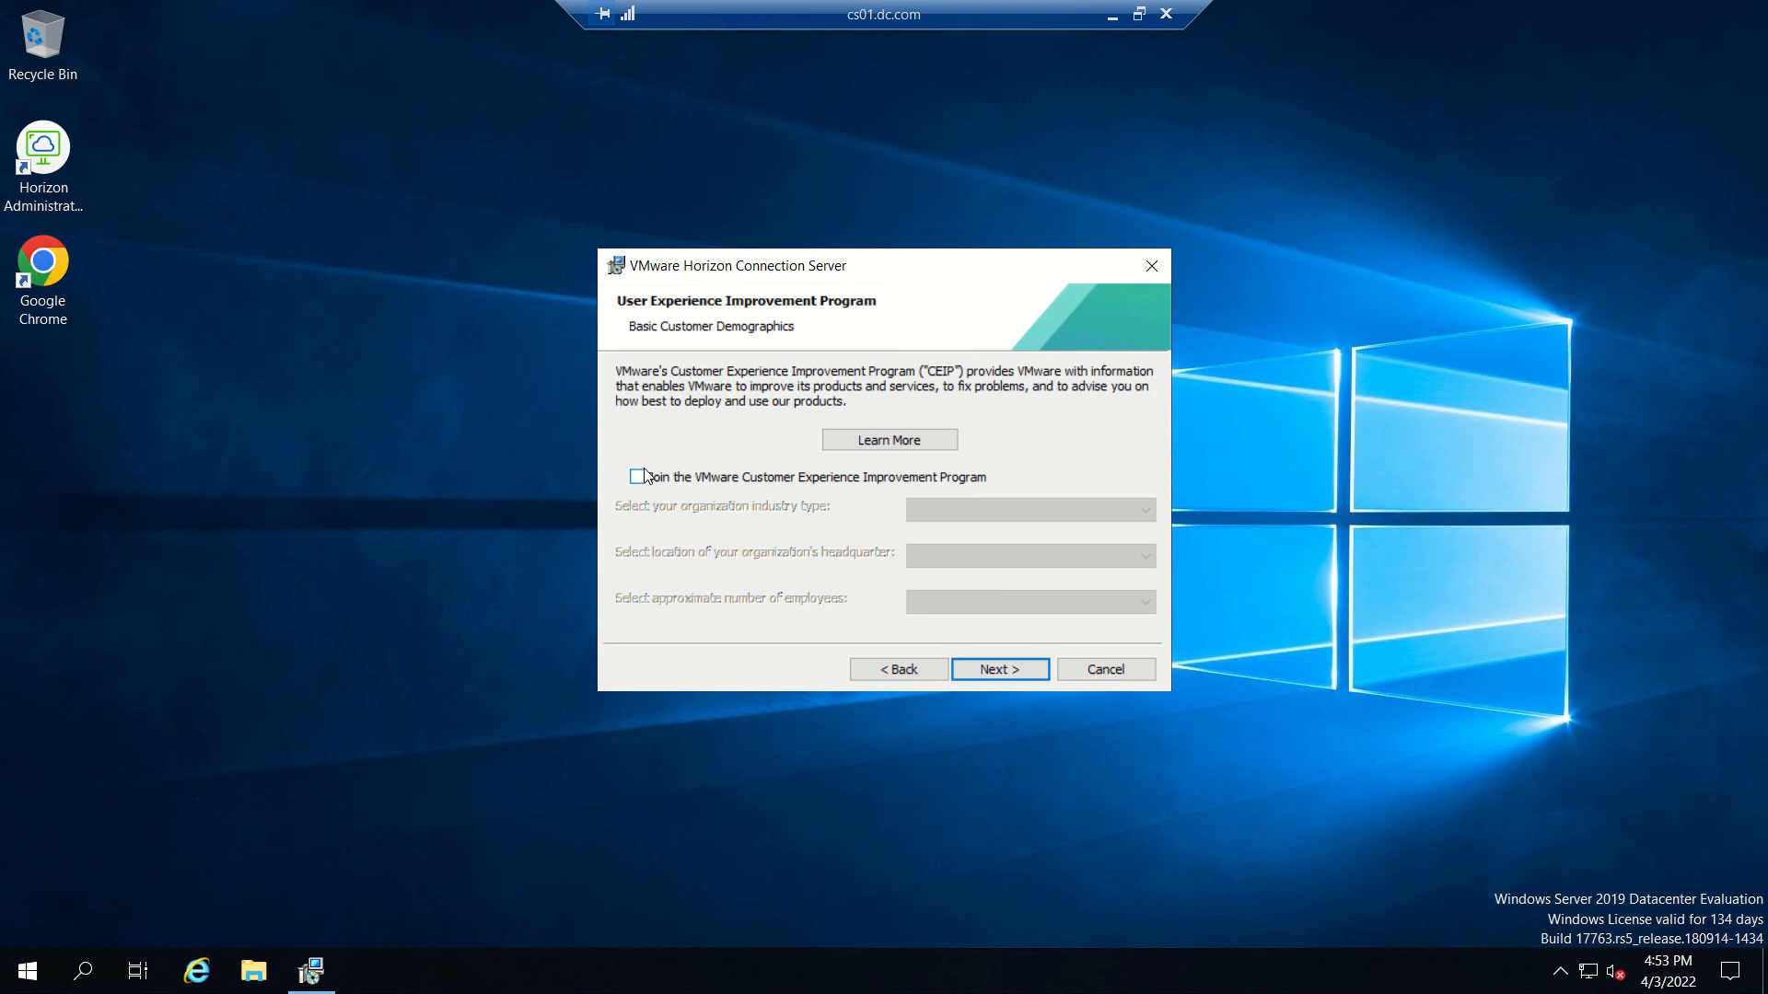
pyautogui.click(999, 671)
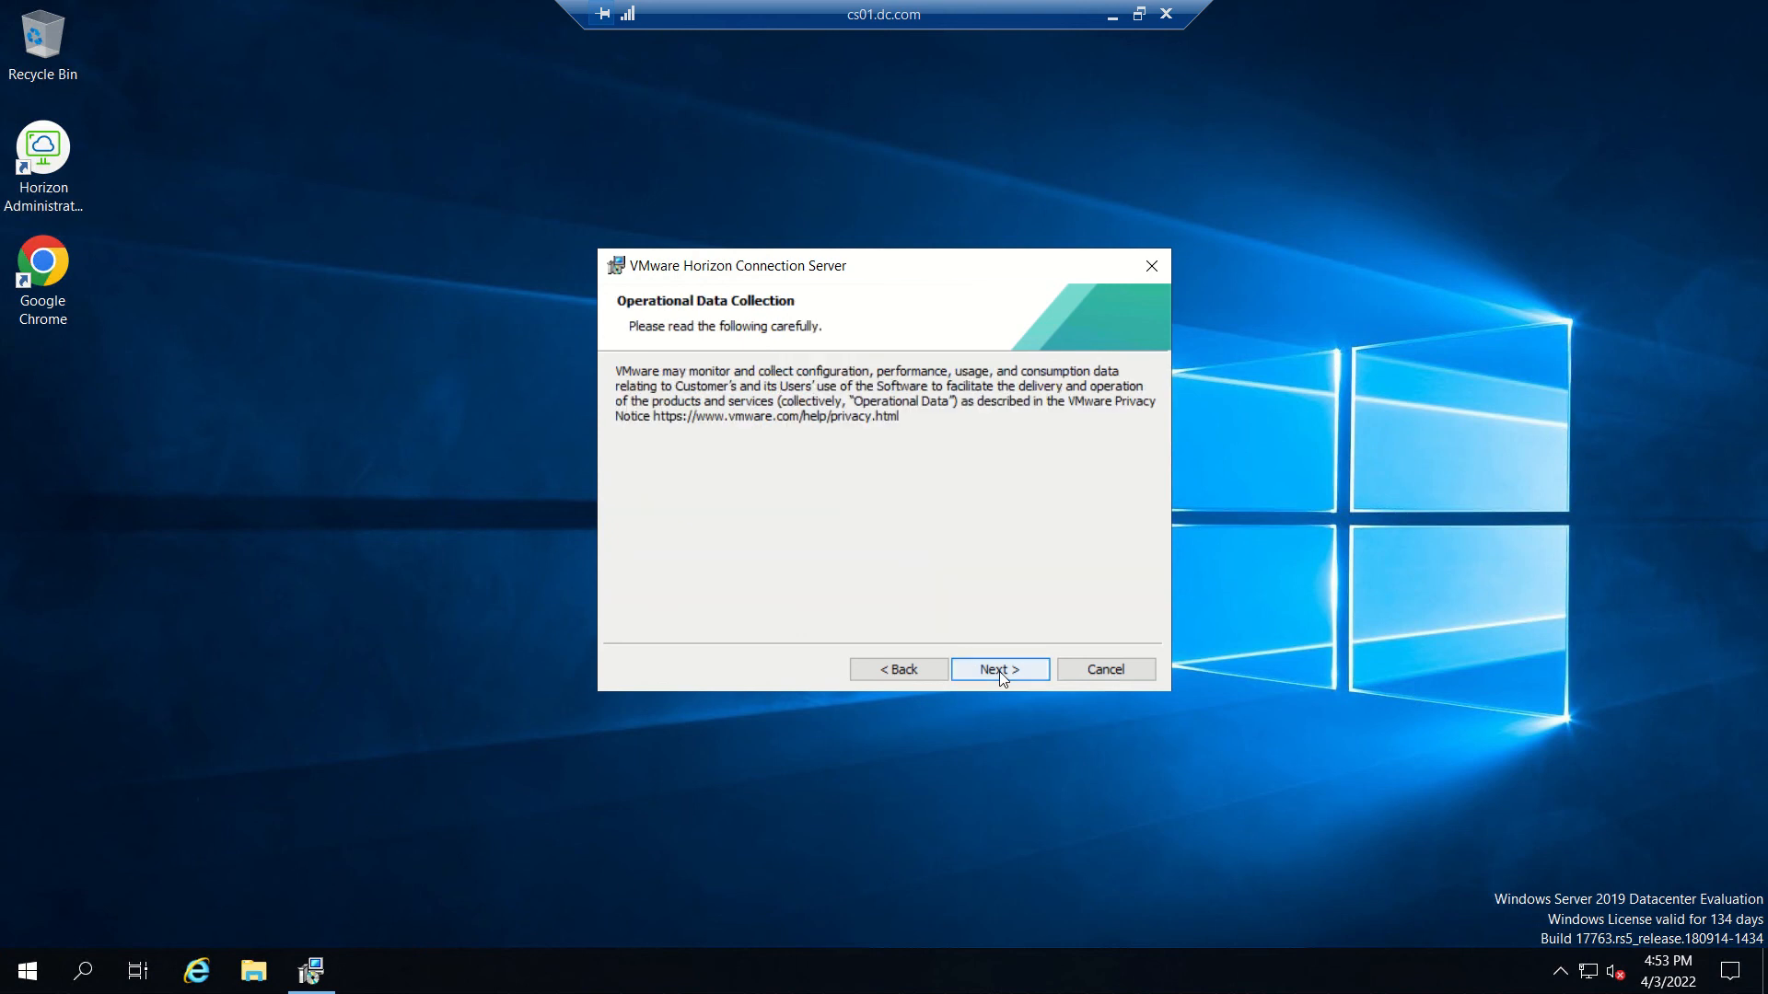
pyautogui.click(998, 672)
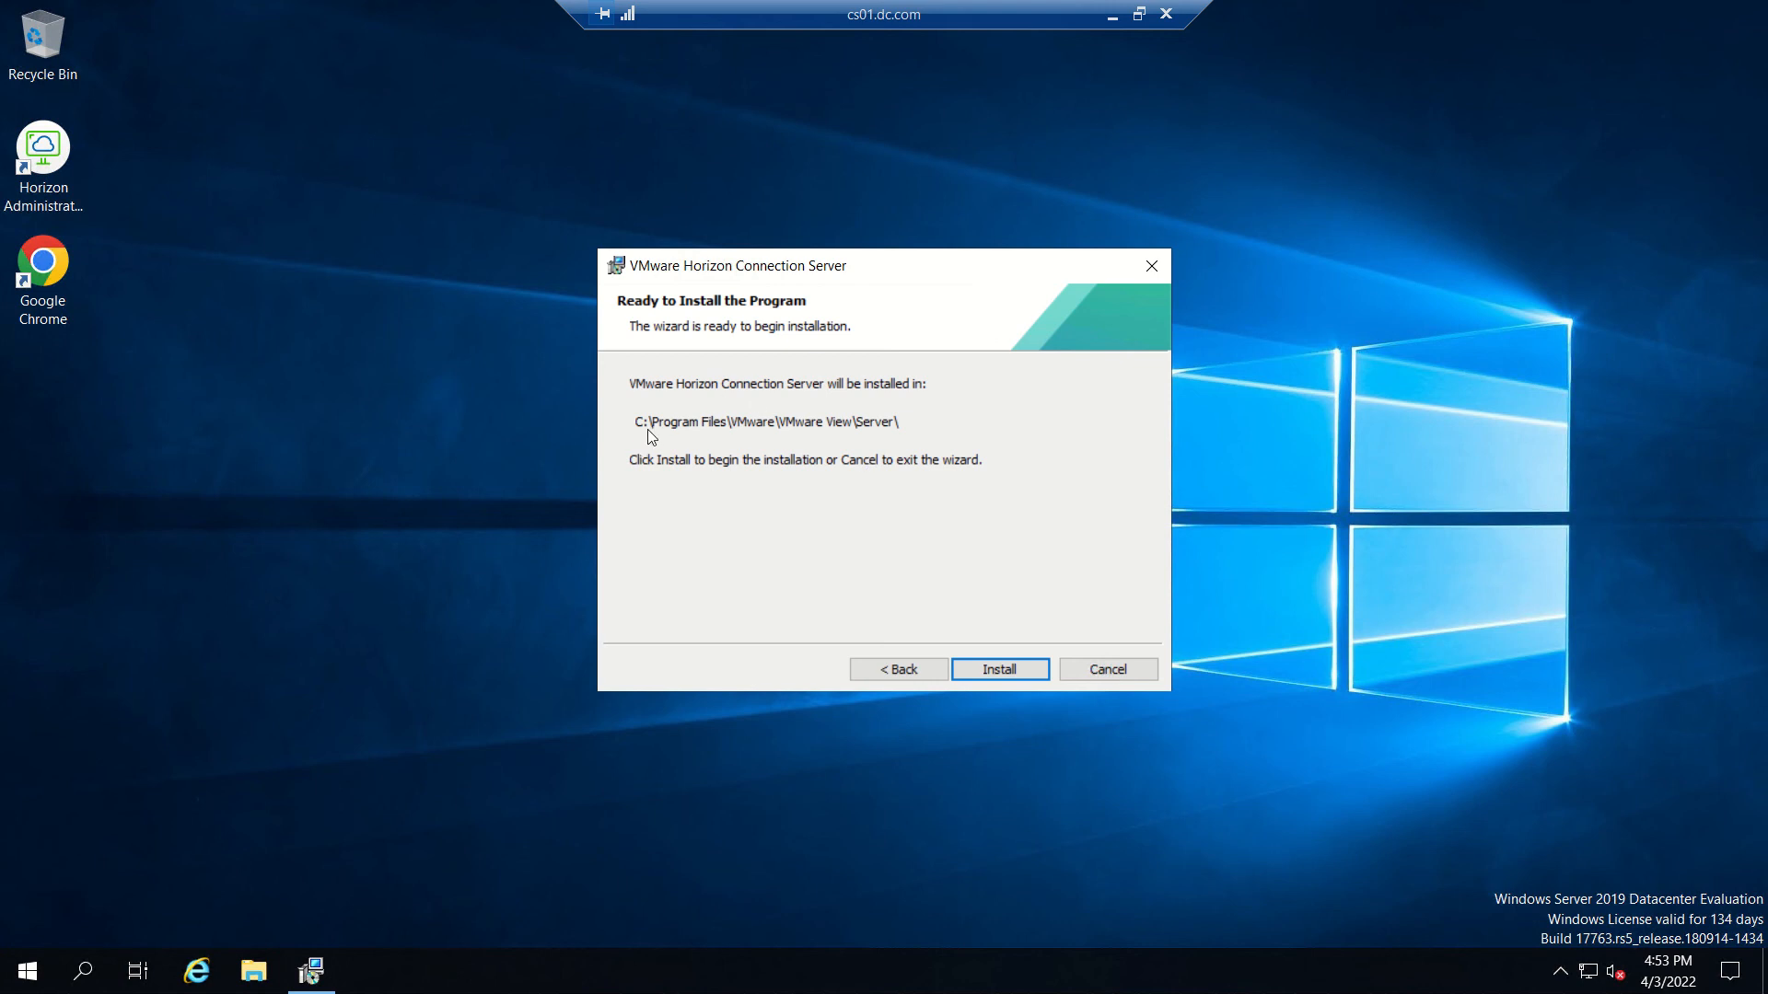
pyautogui.click(1007, 665)
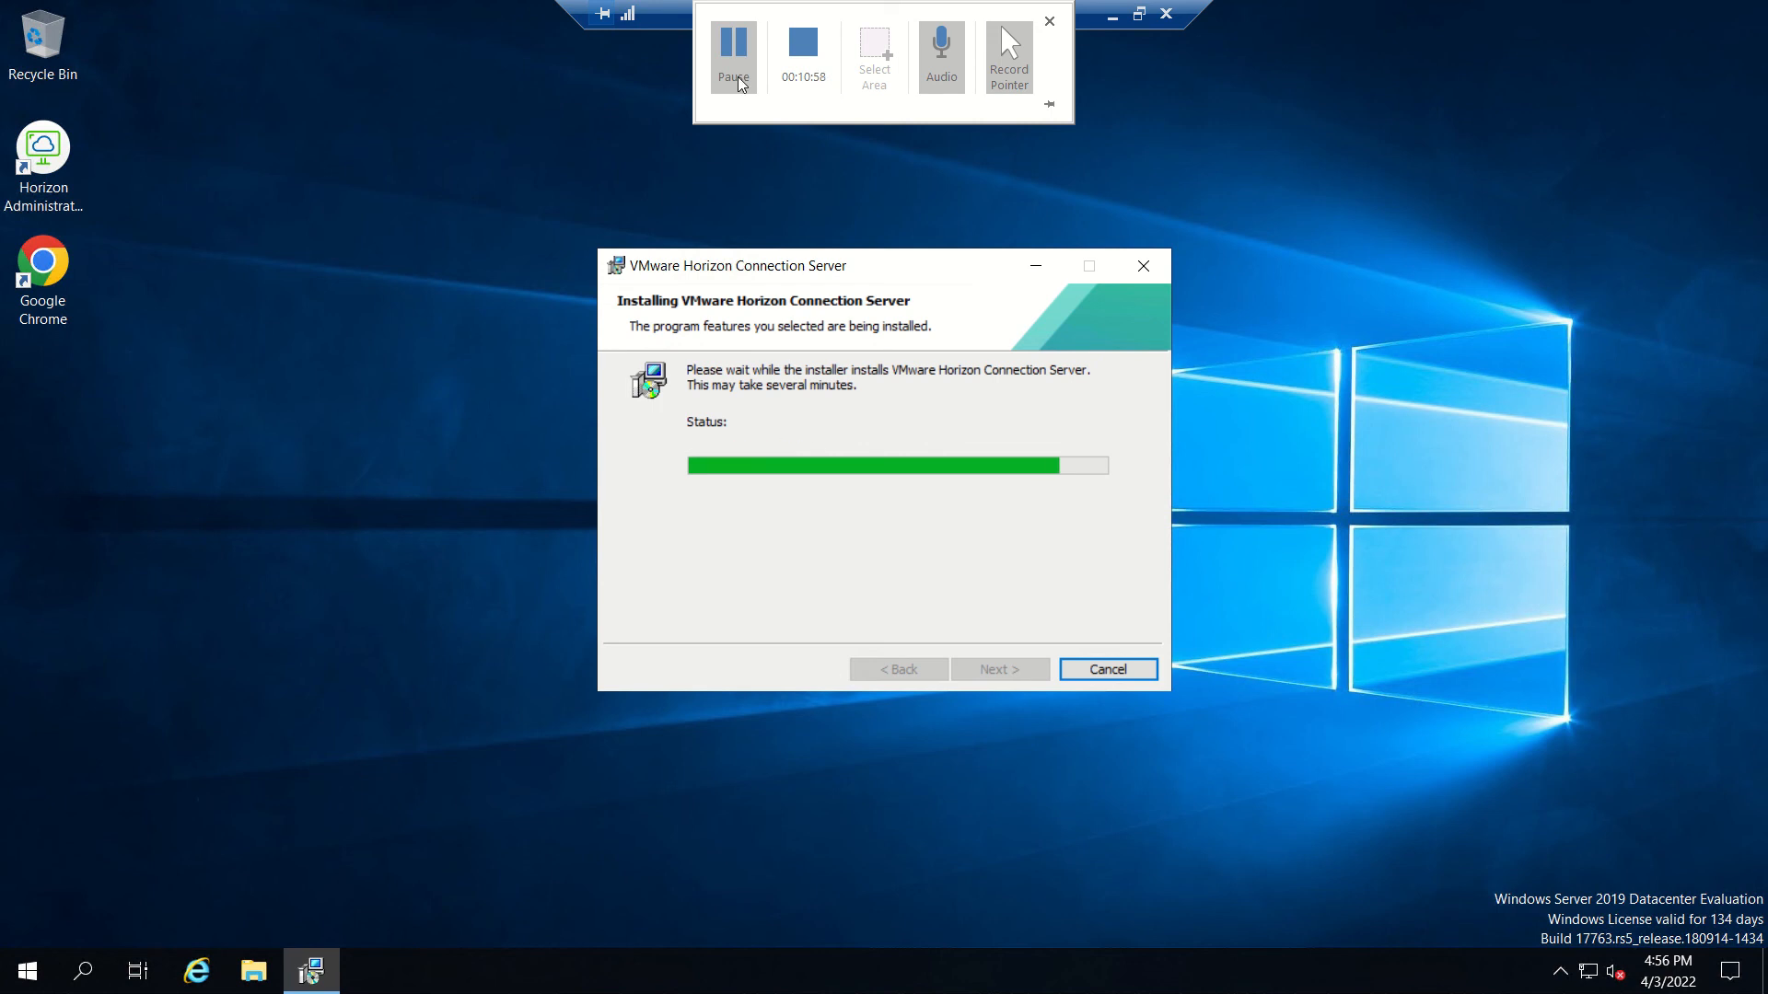
pyautogui.moveTo(732, 7)
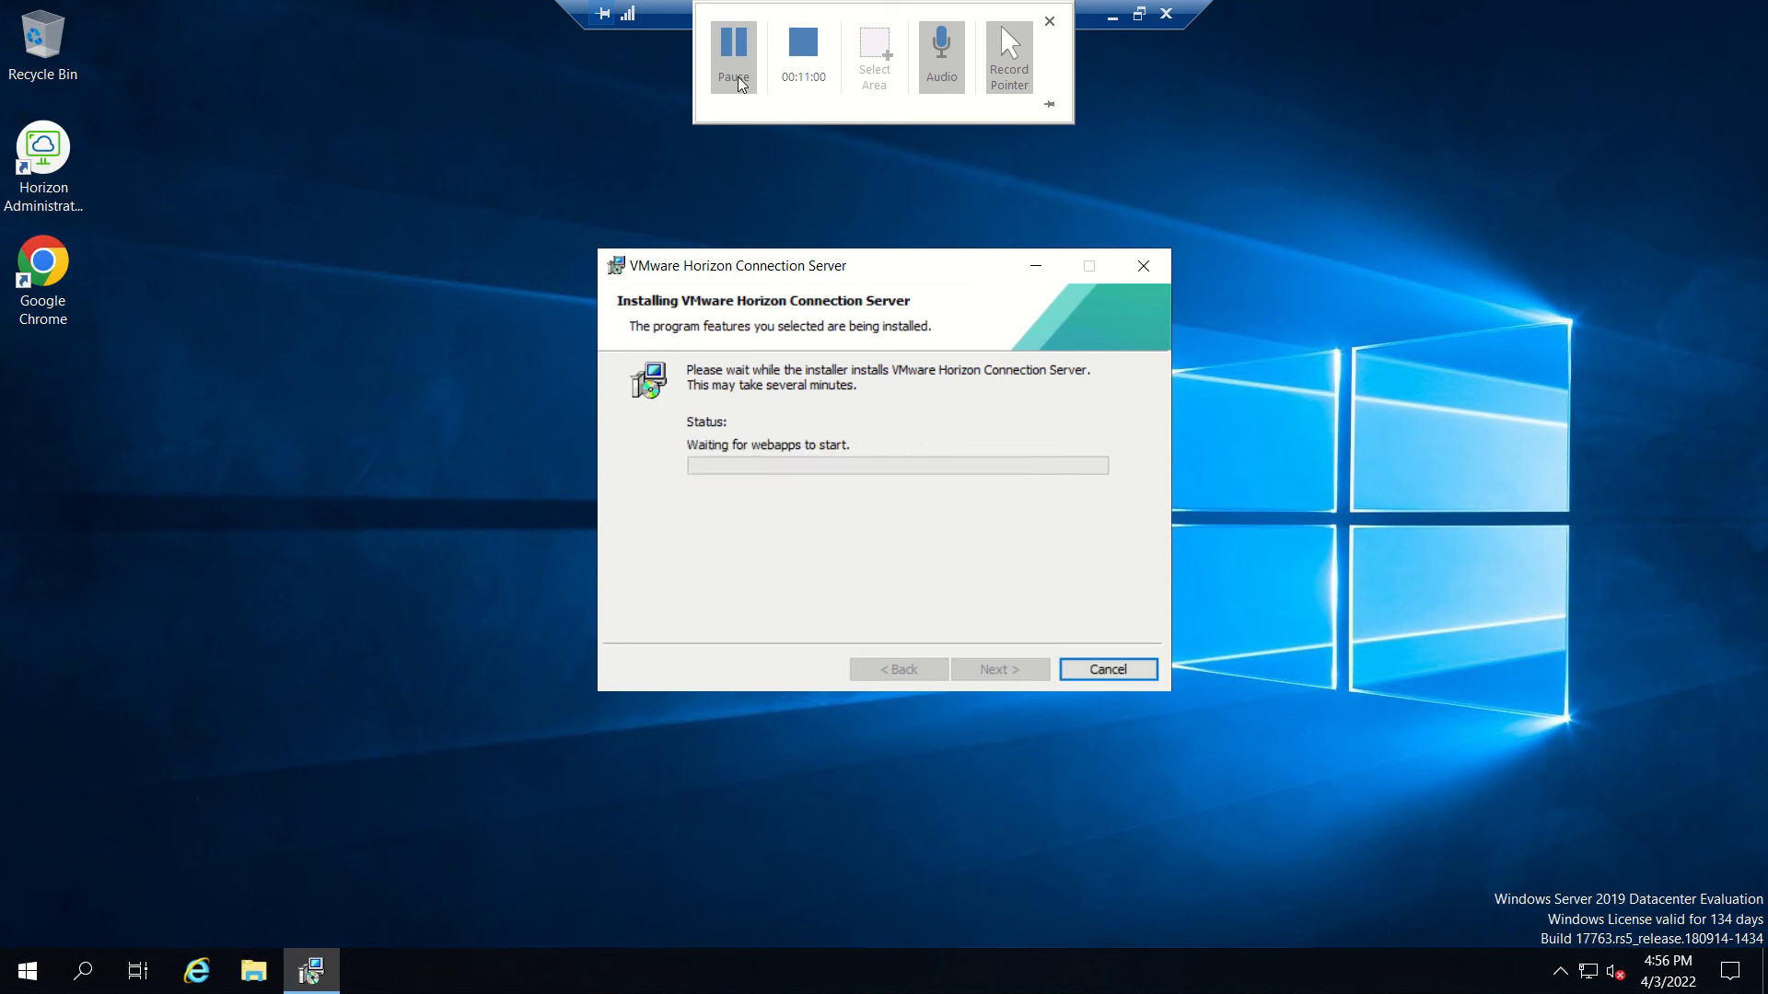
# - Wait on the Installing page until the Connection Server installer reports completion
pyautogui.click(733, 58)
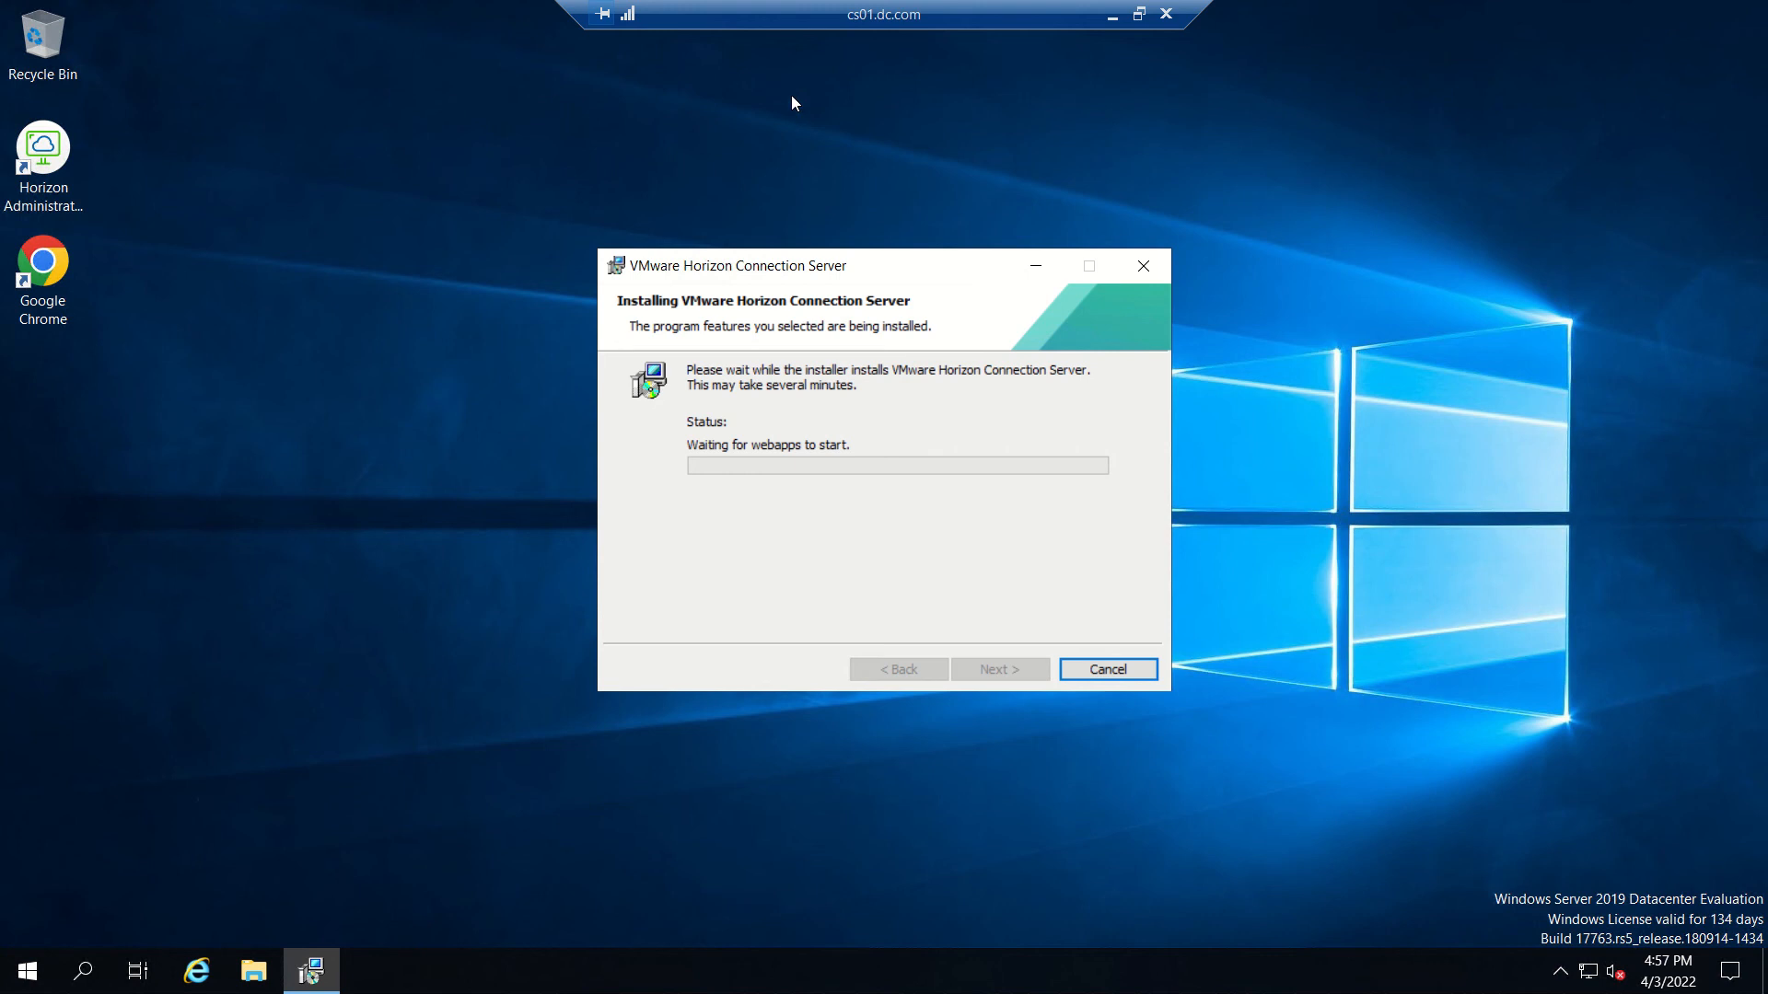
pyautogui.click(746, 46)
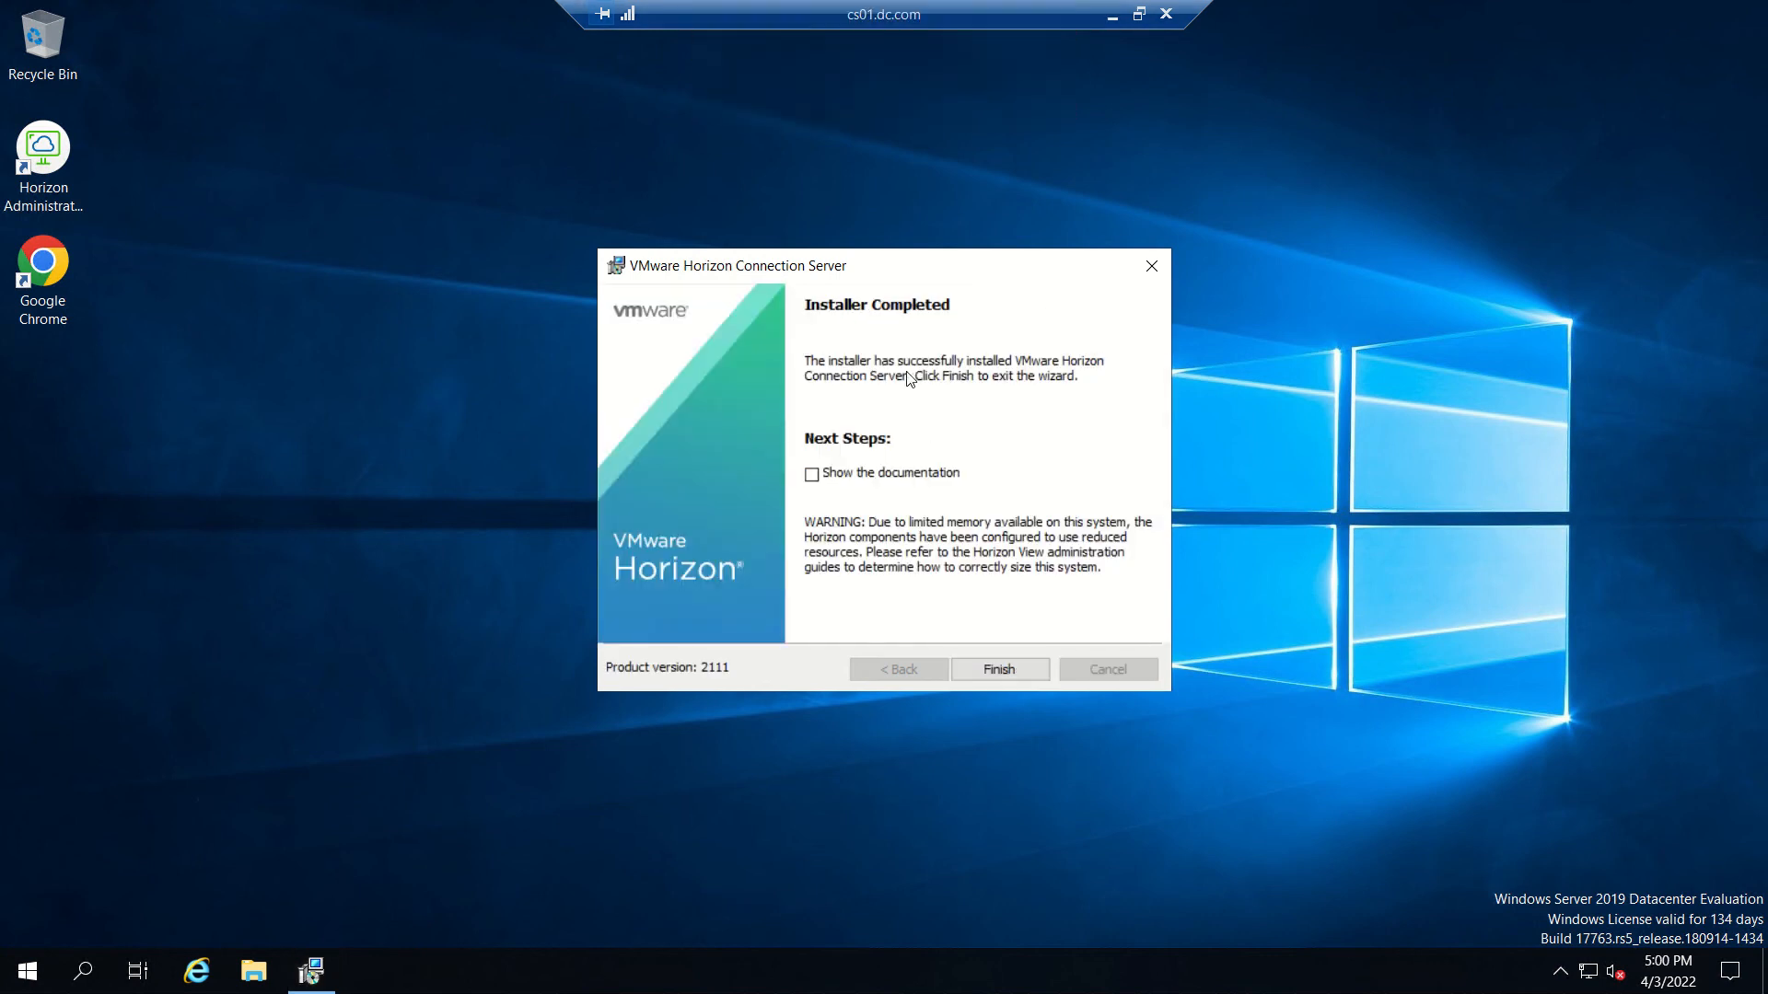
# - Finish the completed installer and launch Google Chrome from the desktop
pyautogui.click(1005, 666)
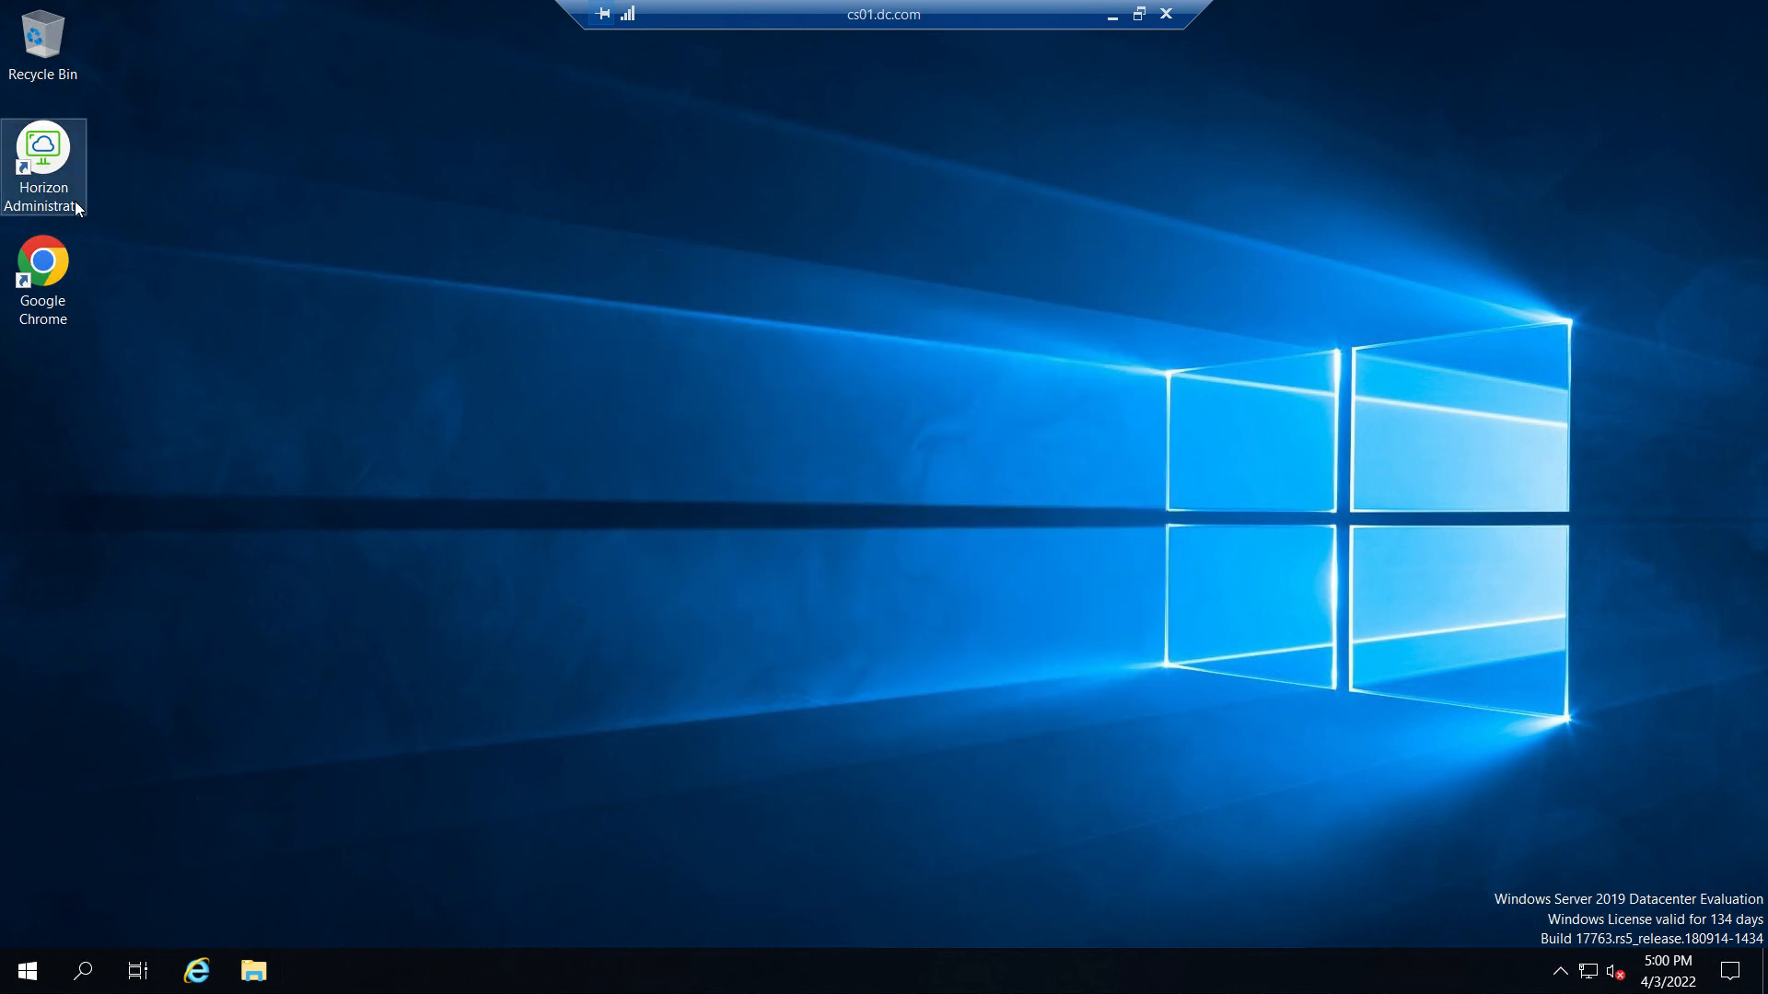
pyautogui.click(70, 275)
pyautogui.doubleClick(70, 276)
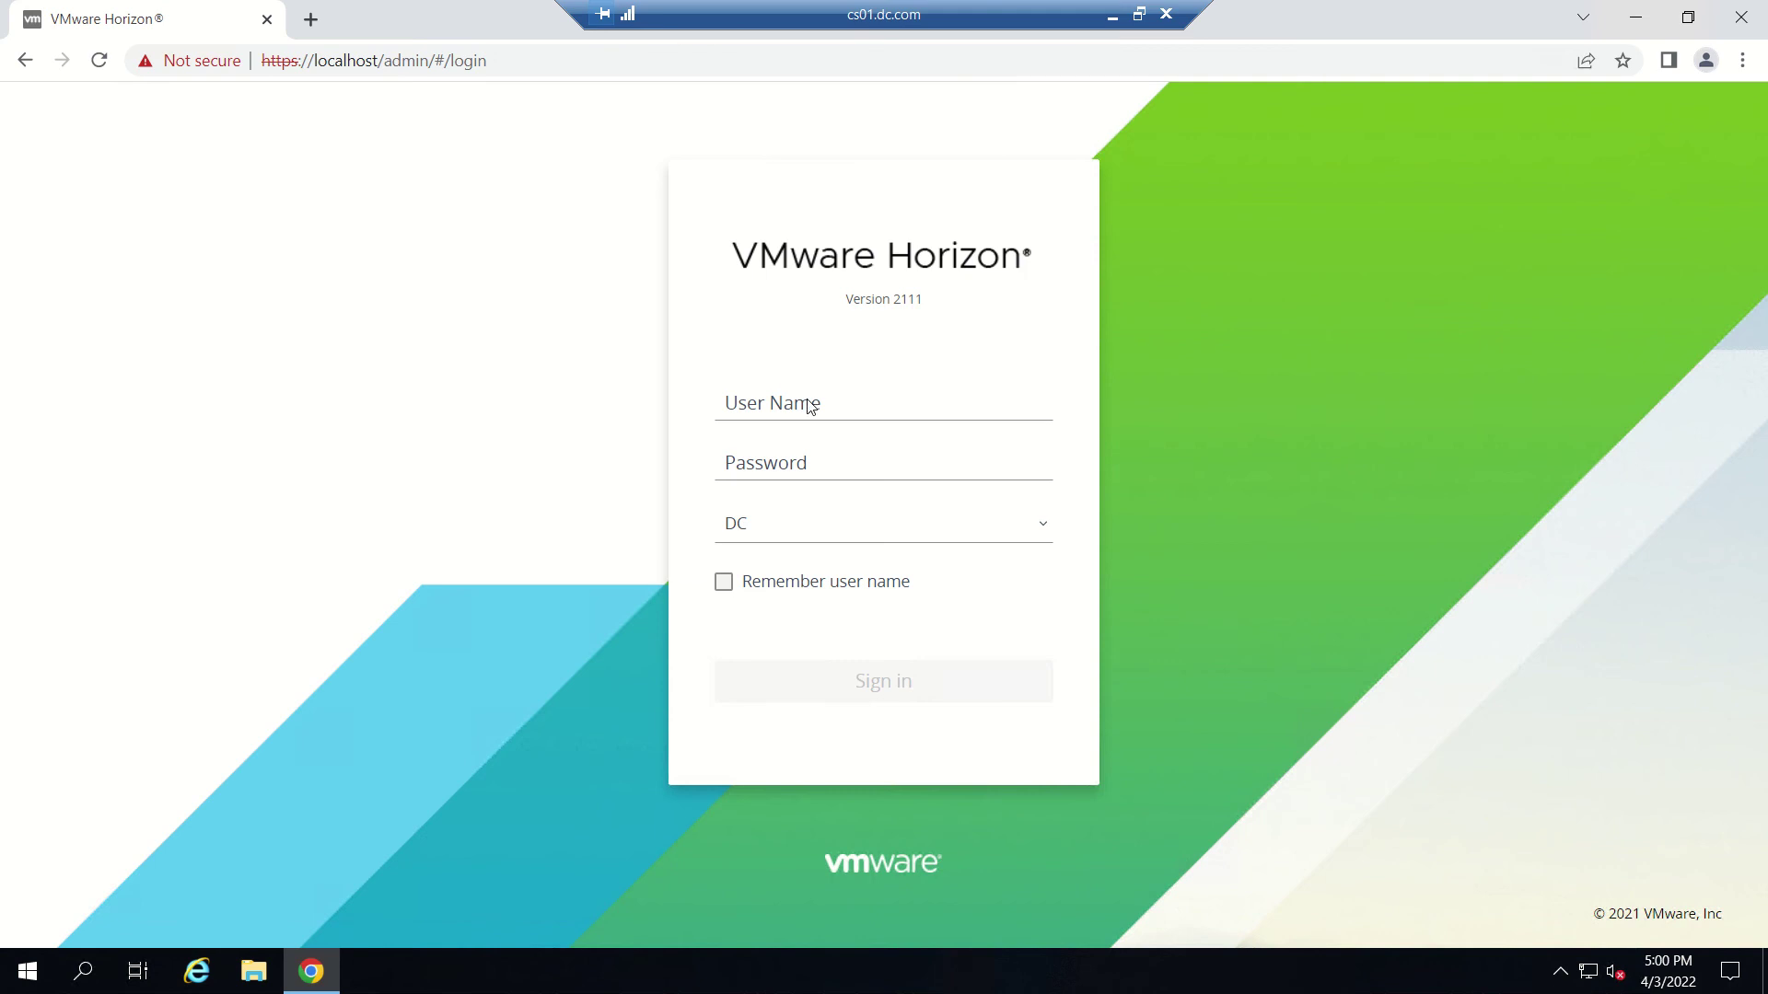
# - Sign in to the Horizon Console as hviewadmin with the administrator password
pyautogui.click(807, 402)
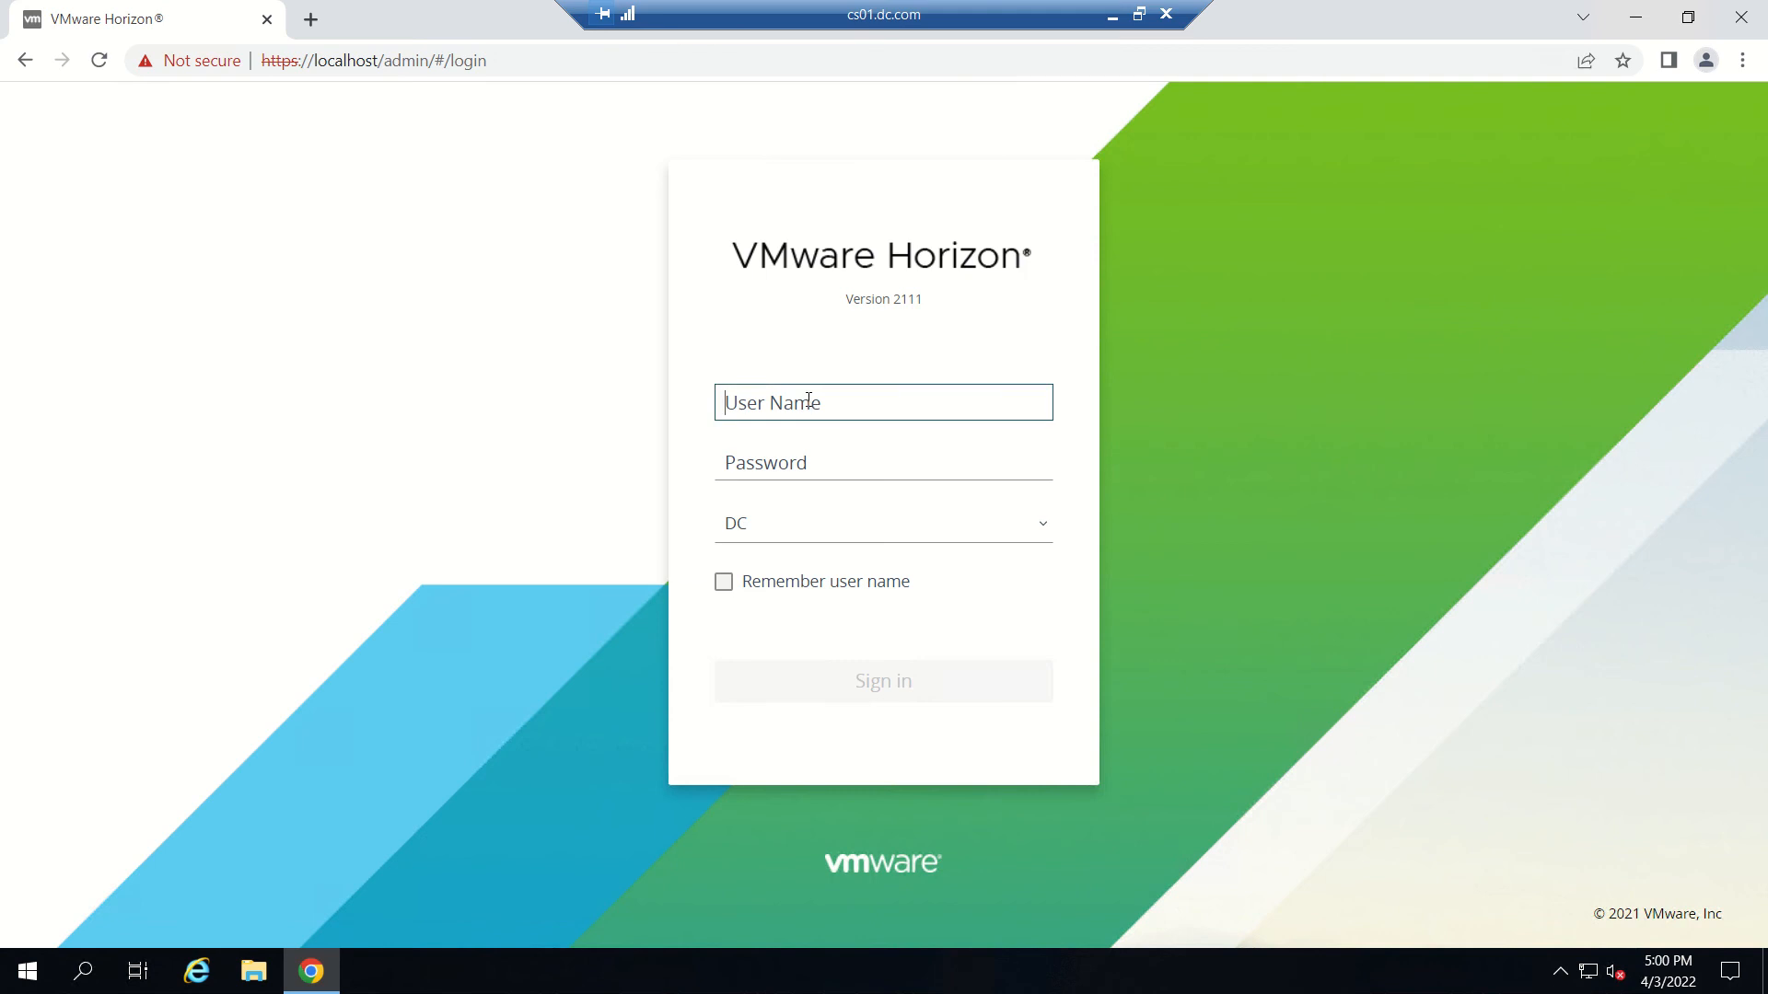
pyautogui.write('hviewadmin')
pyautogui.press('Tab')
pyautogui.write('******')
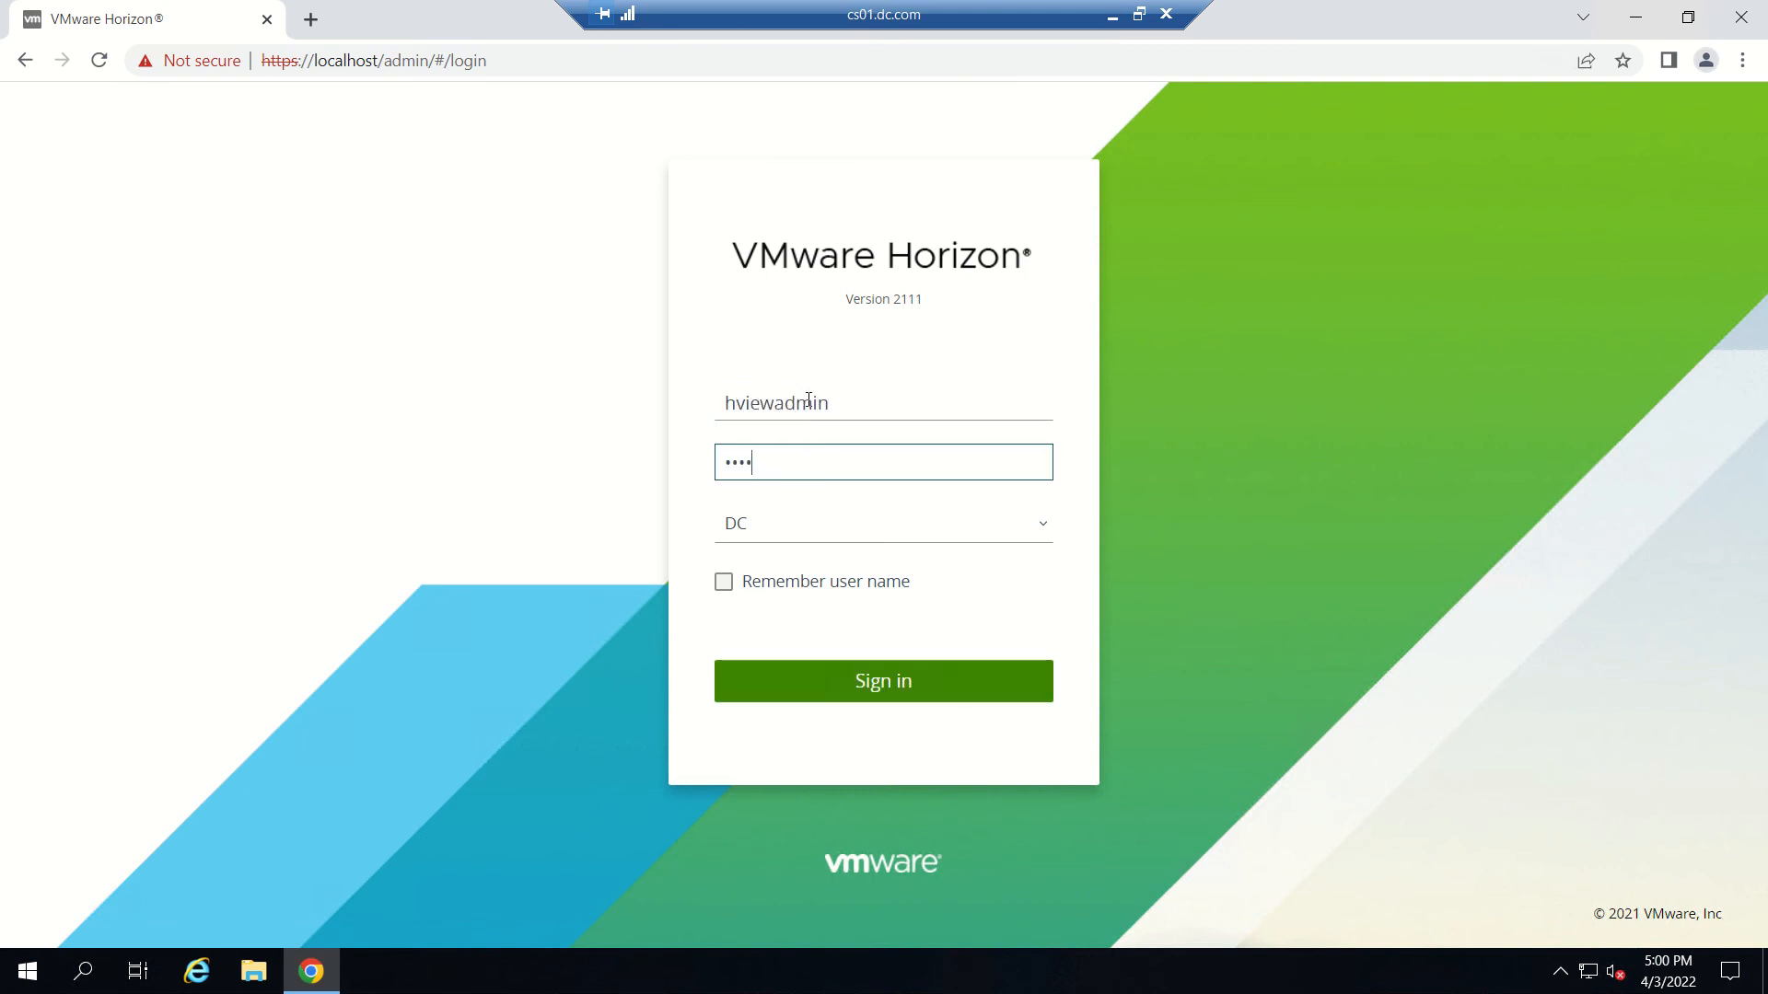
pyautogui.write('***')
pyautogui.press('Return')
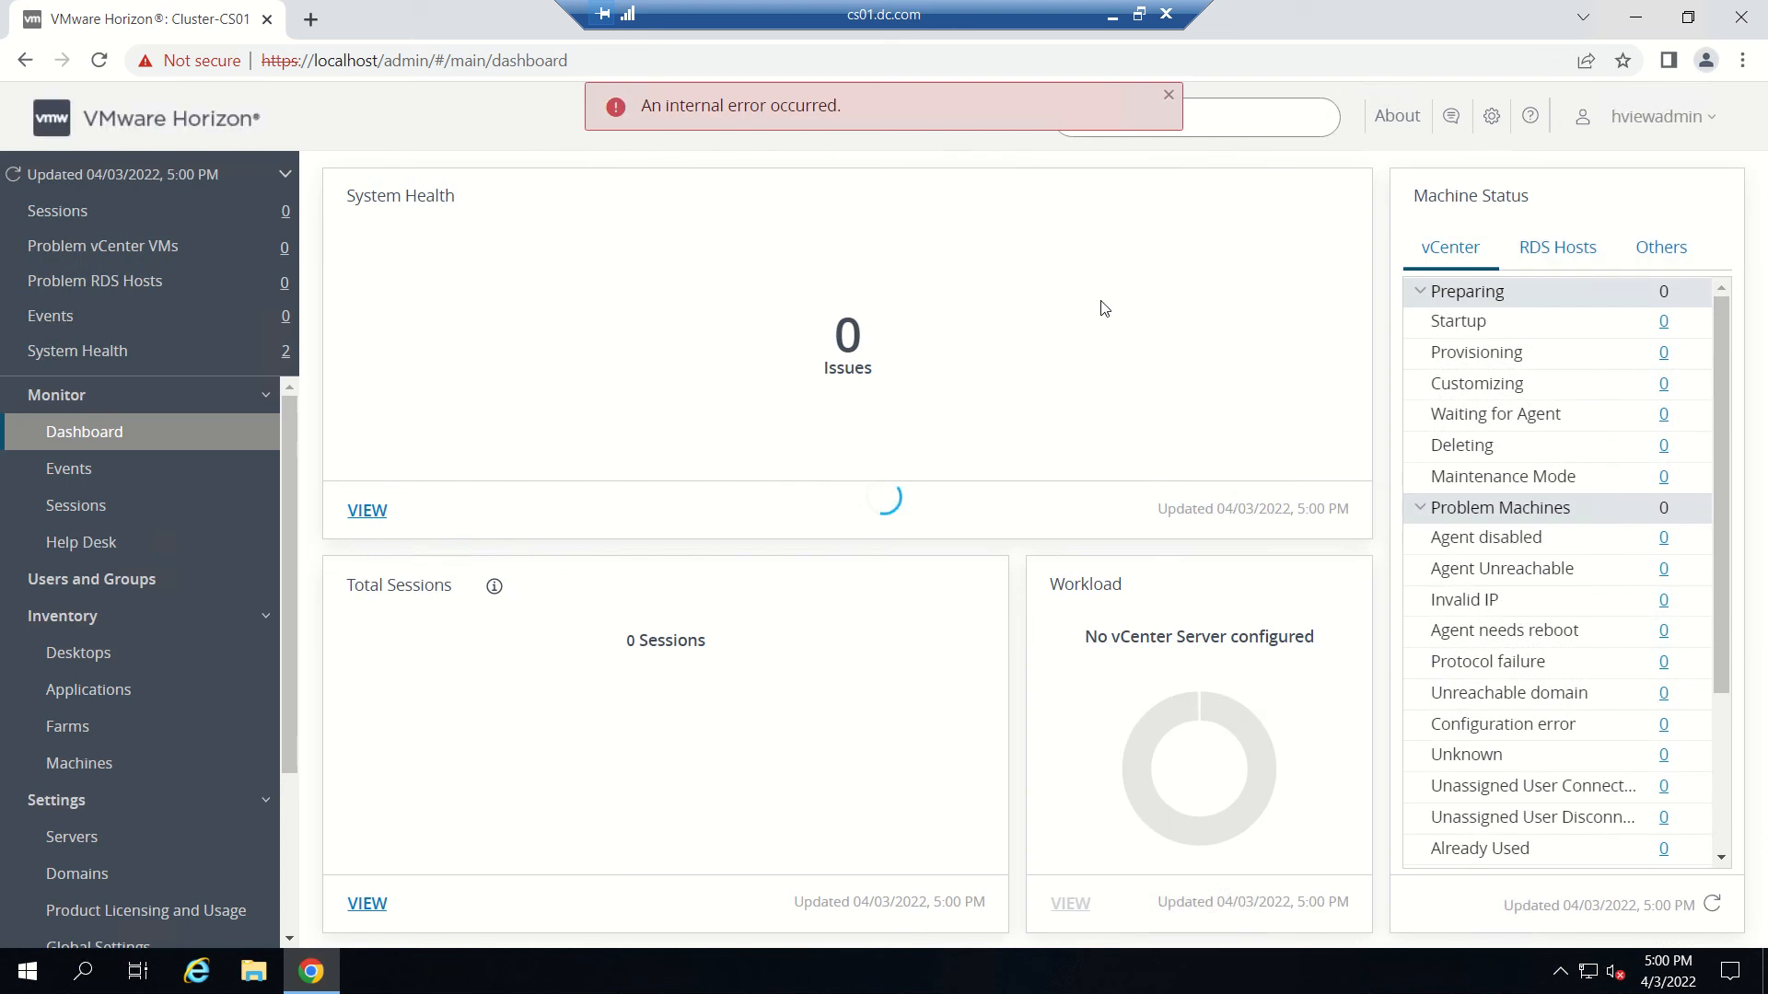
# - Dismiss the error banner, refresh, confirm About shows version 8.4.0, then list the desktop pools
pyautogui.click(1168, 95)
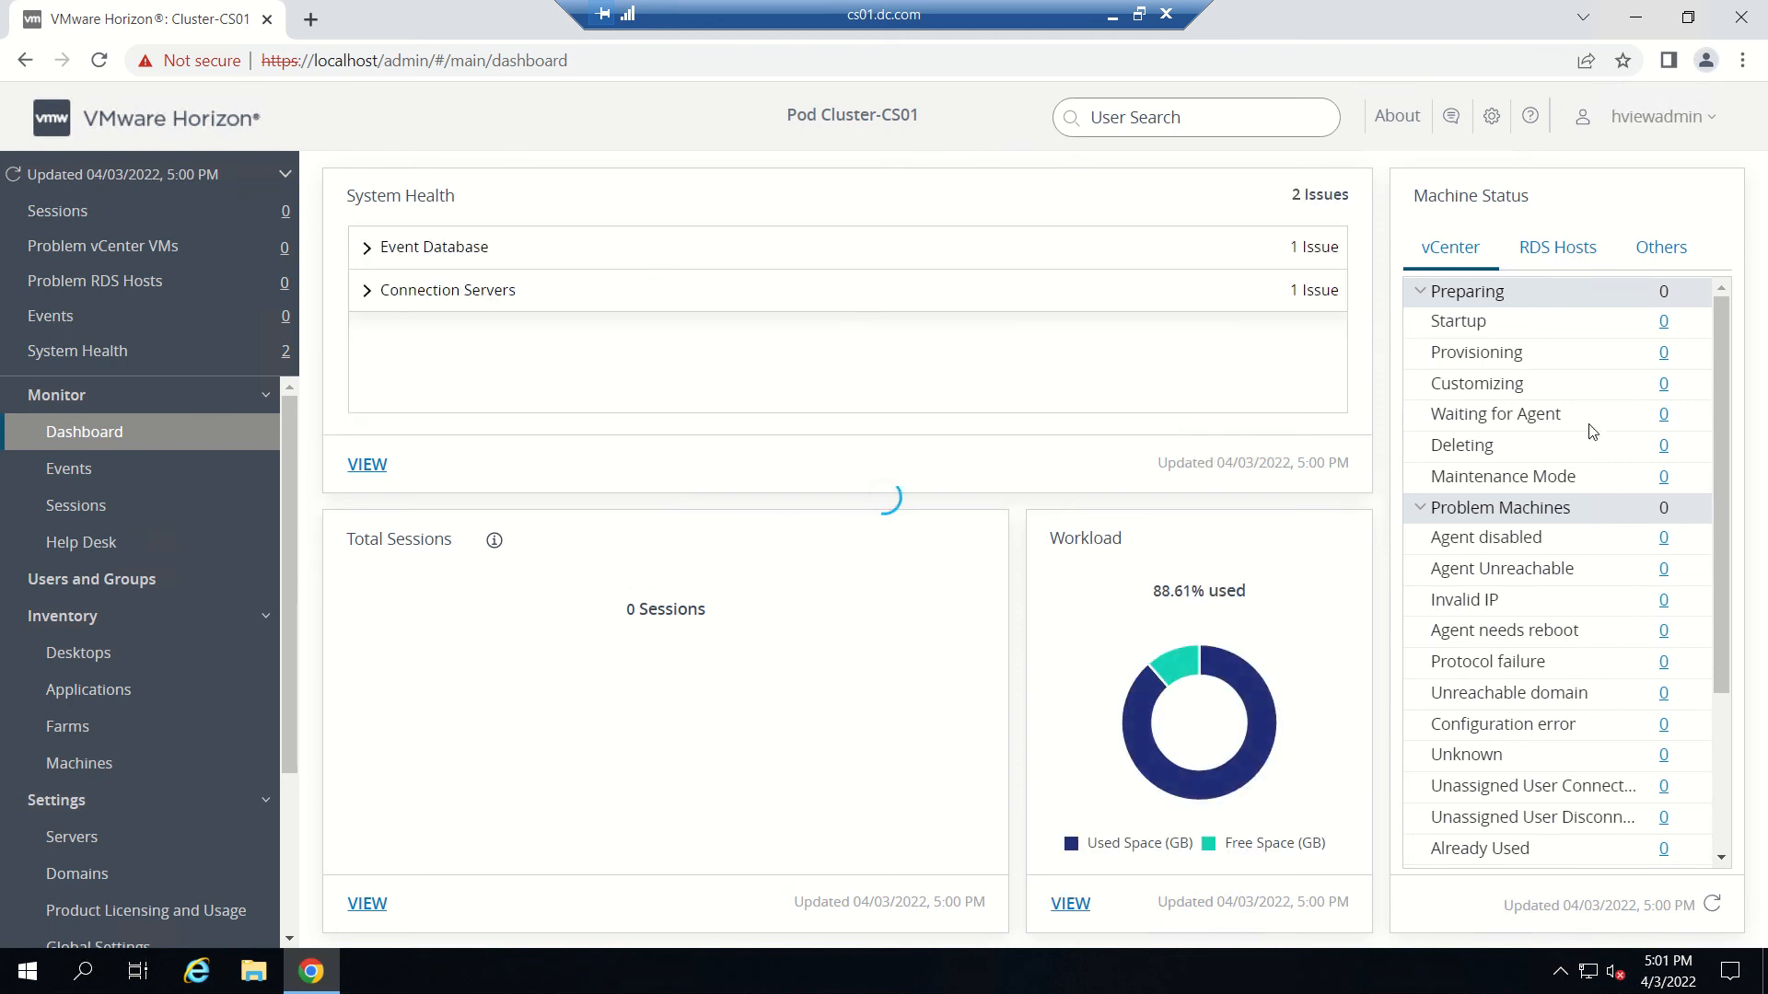
pyautogui.click(1712, 910)
pyautogui.click(1396, 117)
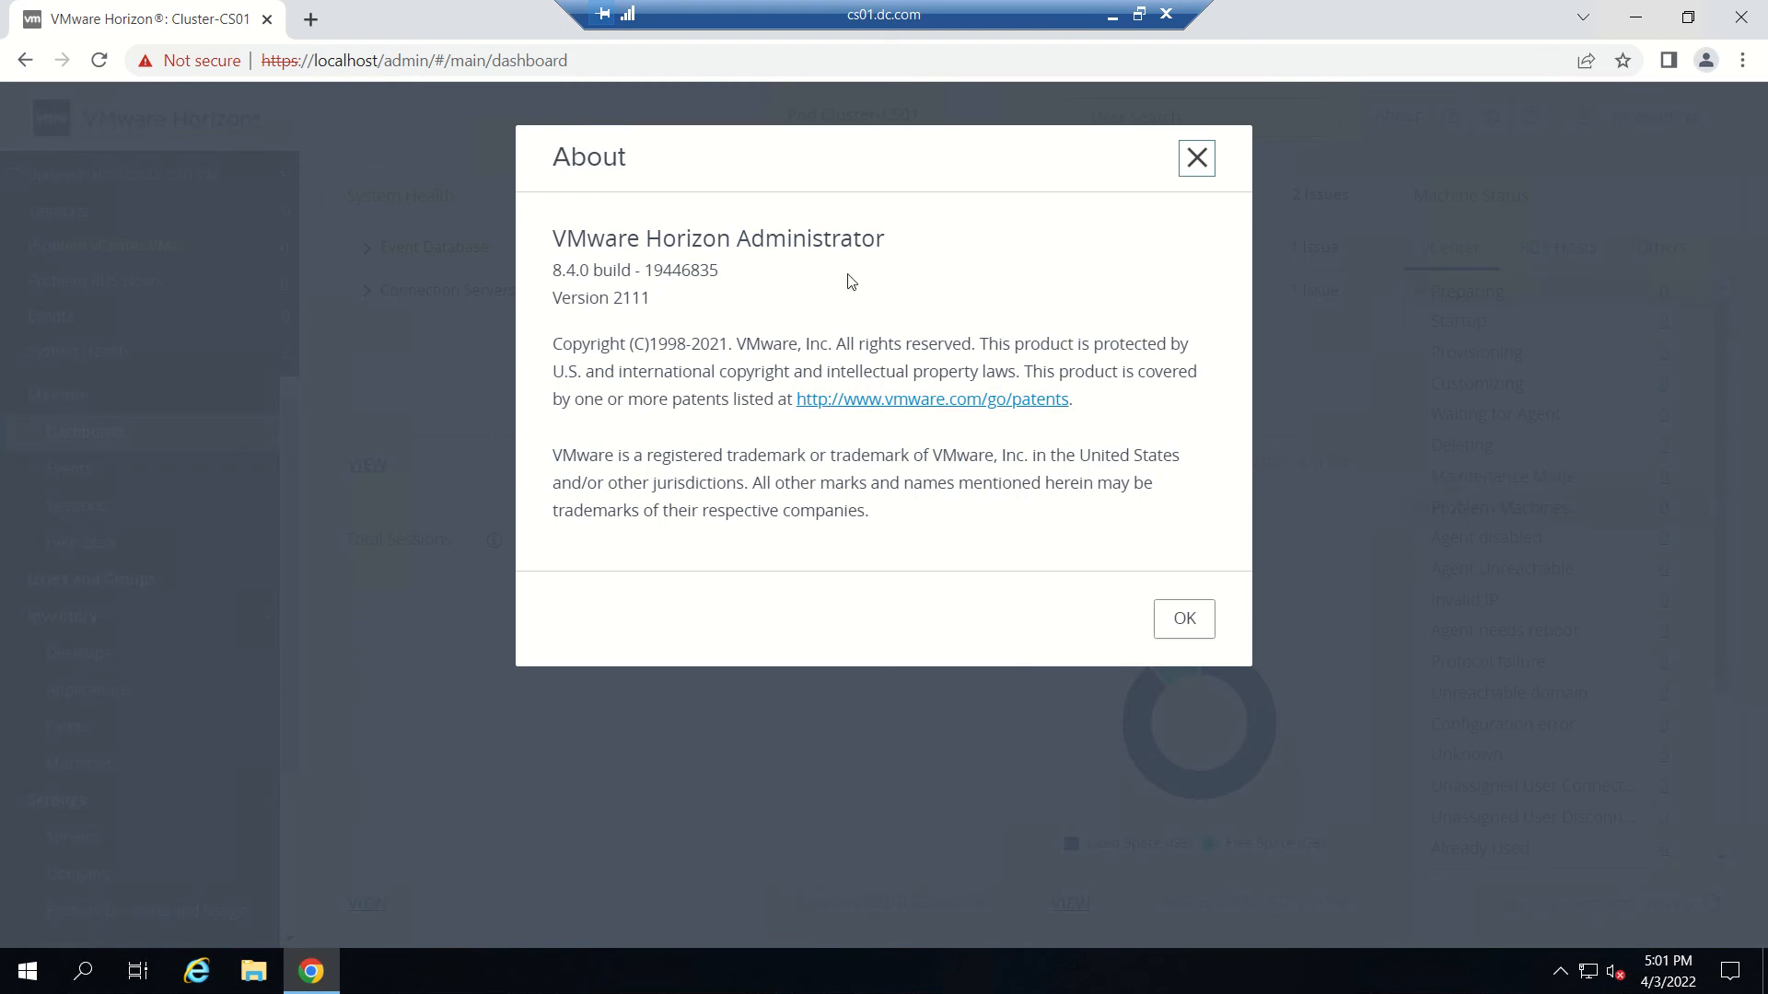
pyautogui.click(1196, 158)
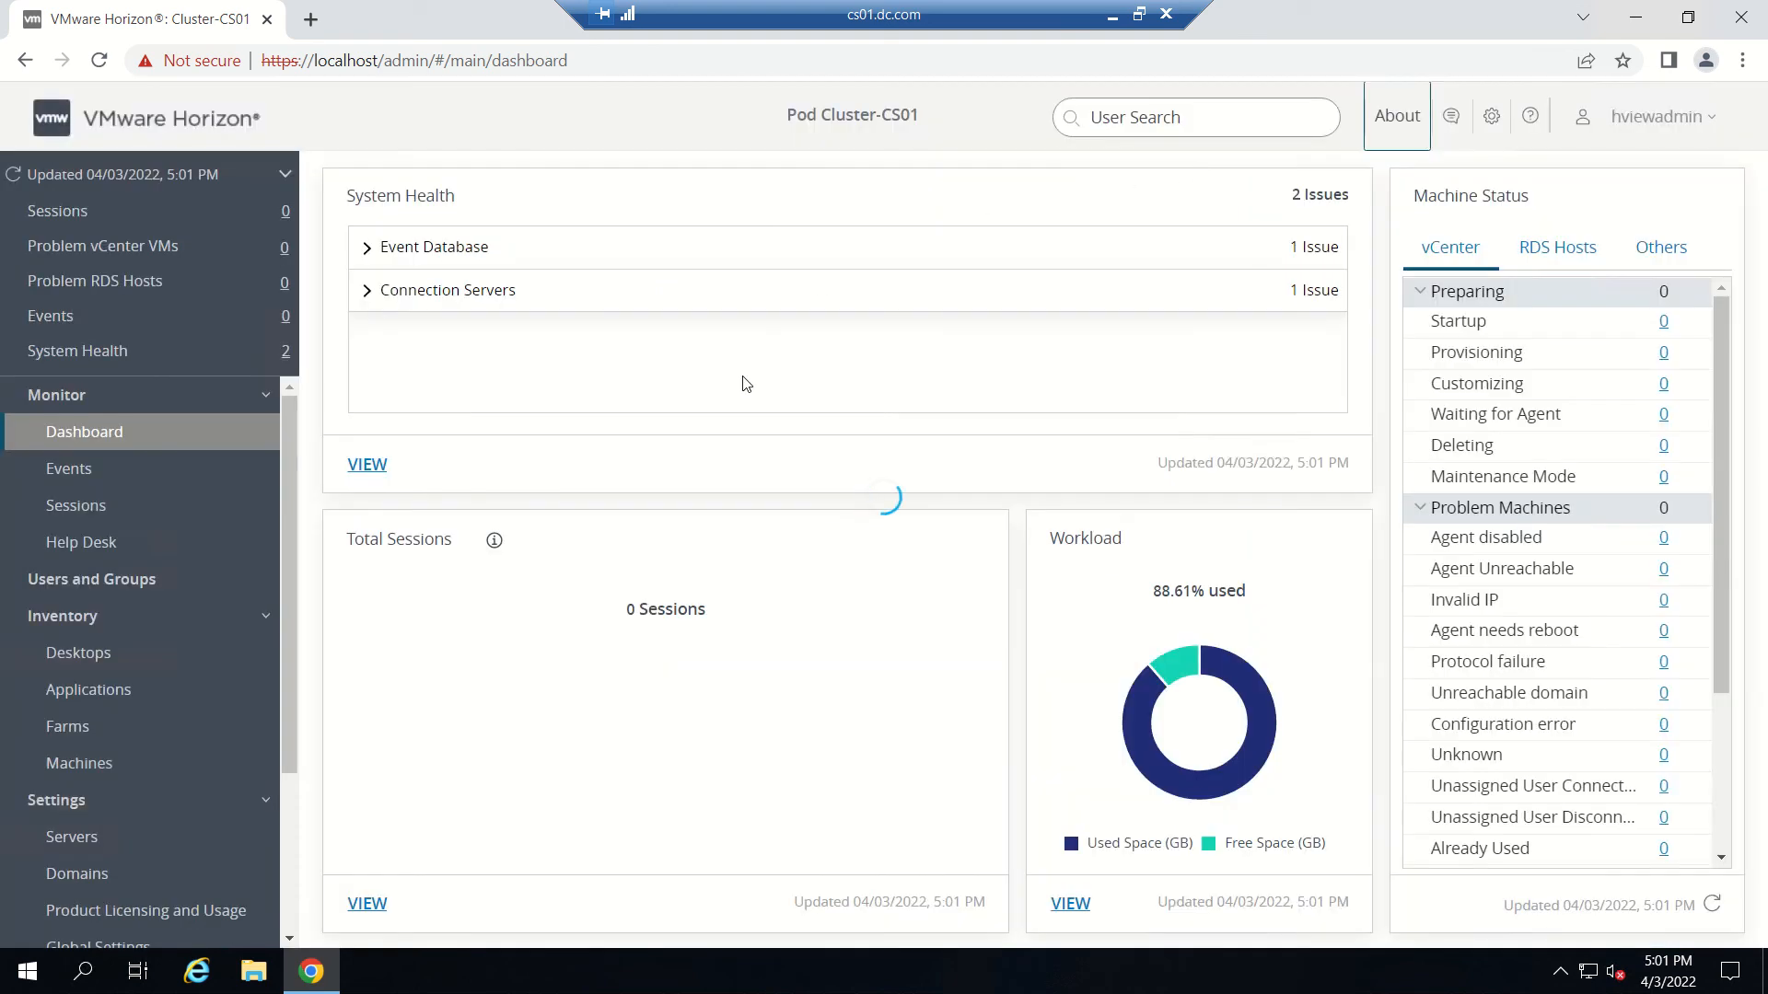
pyautogui.click(90, 671)
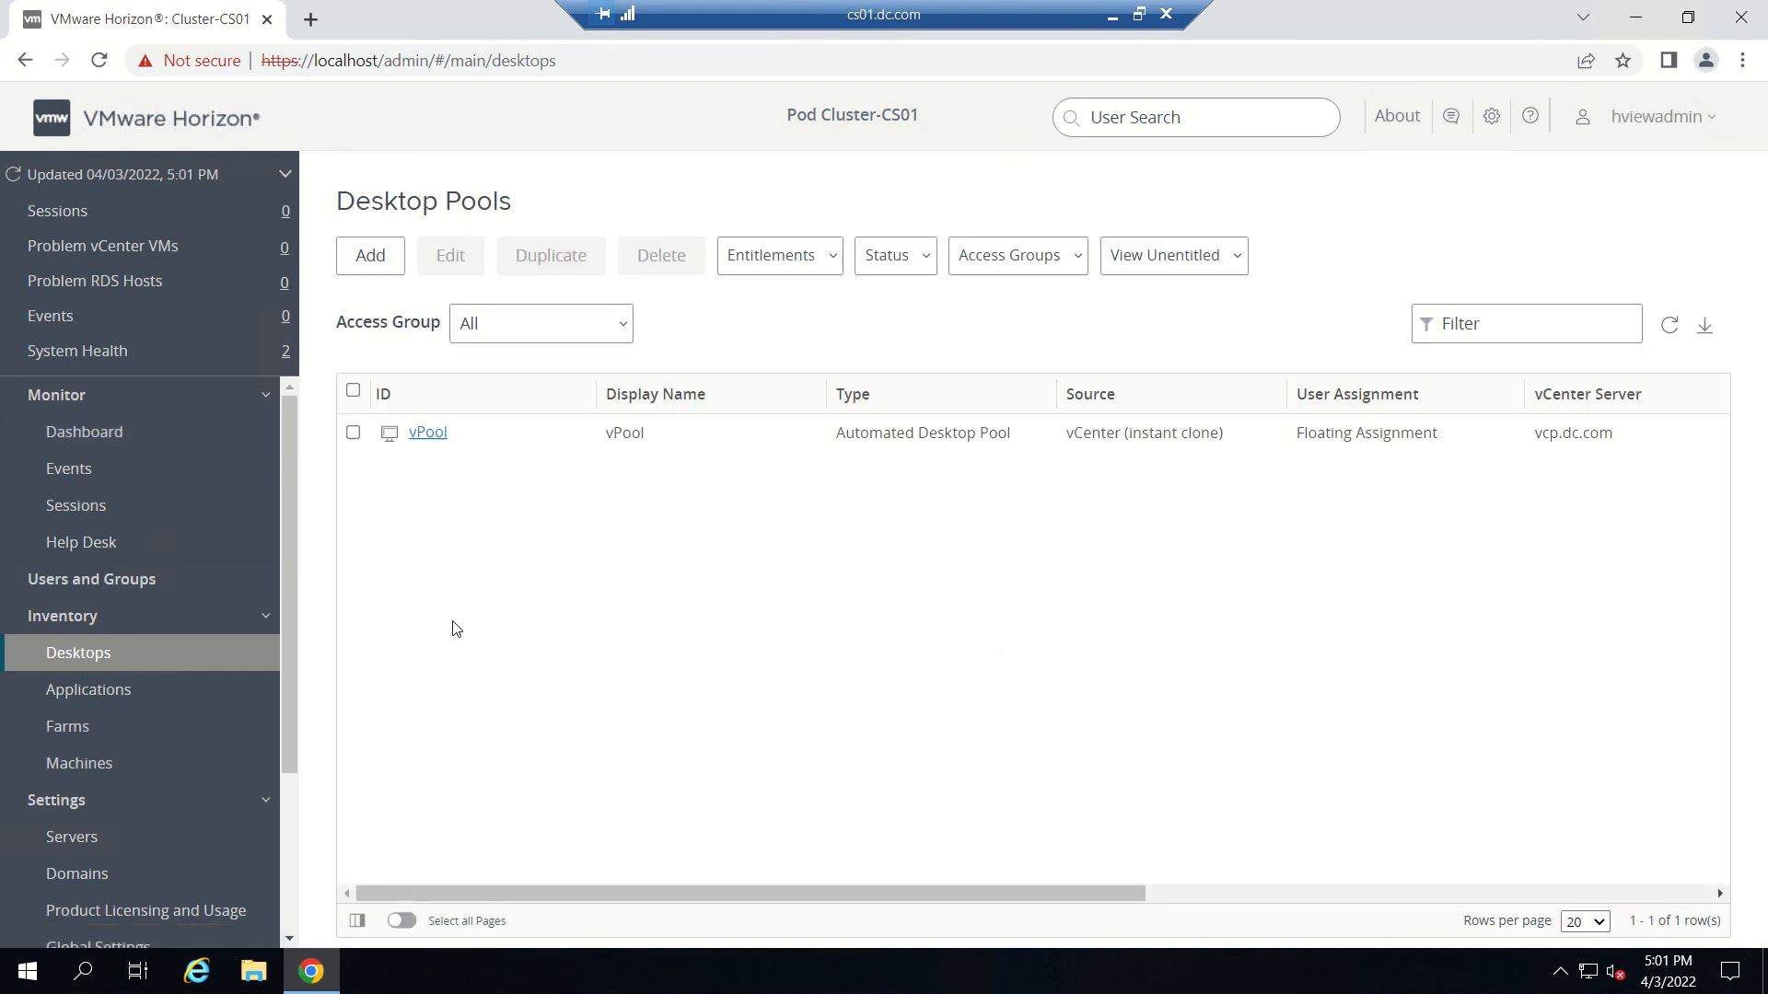
# - Re-enable the vPool desktop pool from its Status menu and refresh the summary
pyautogui.click(427, 433)
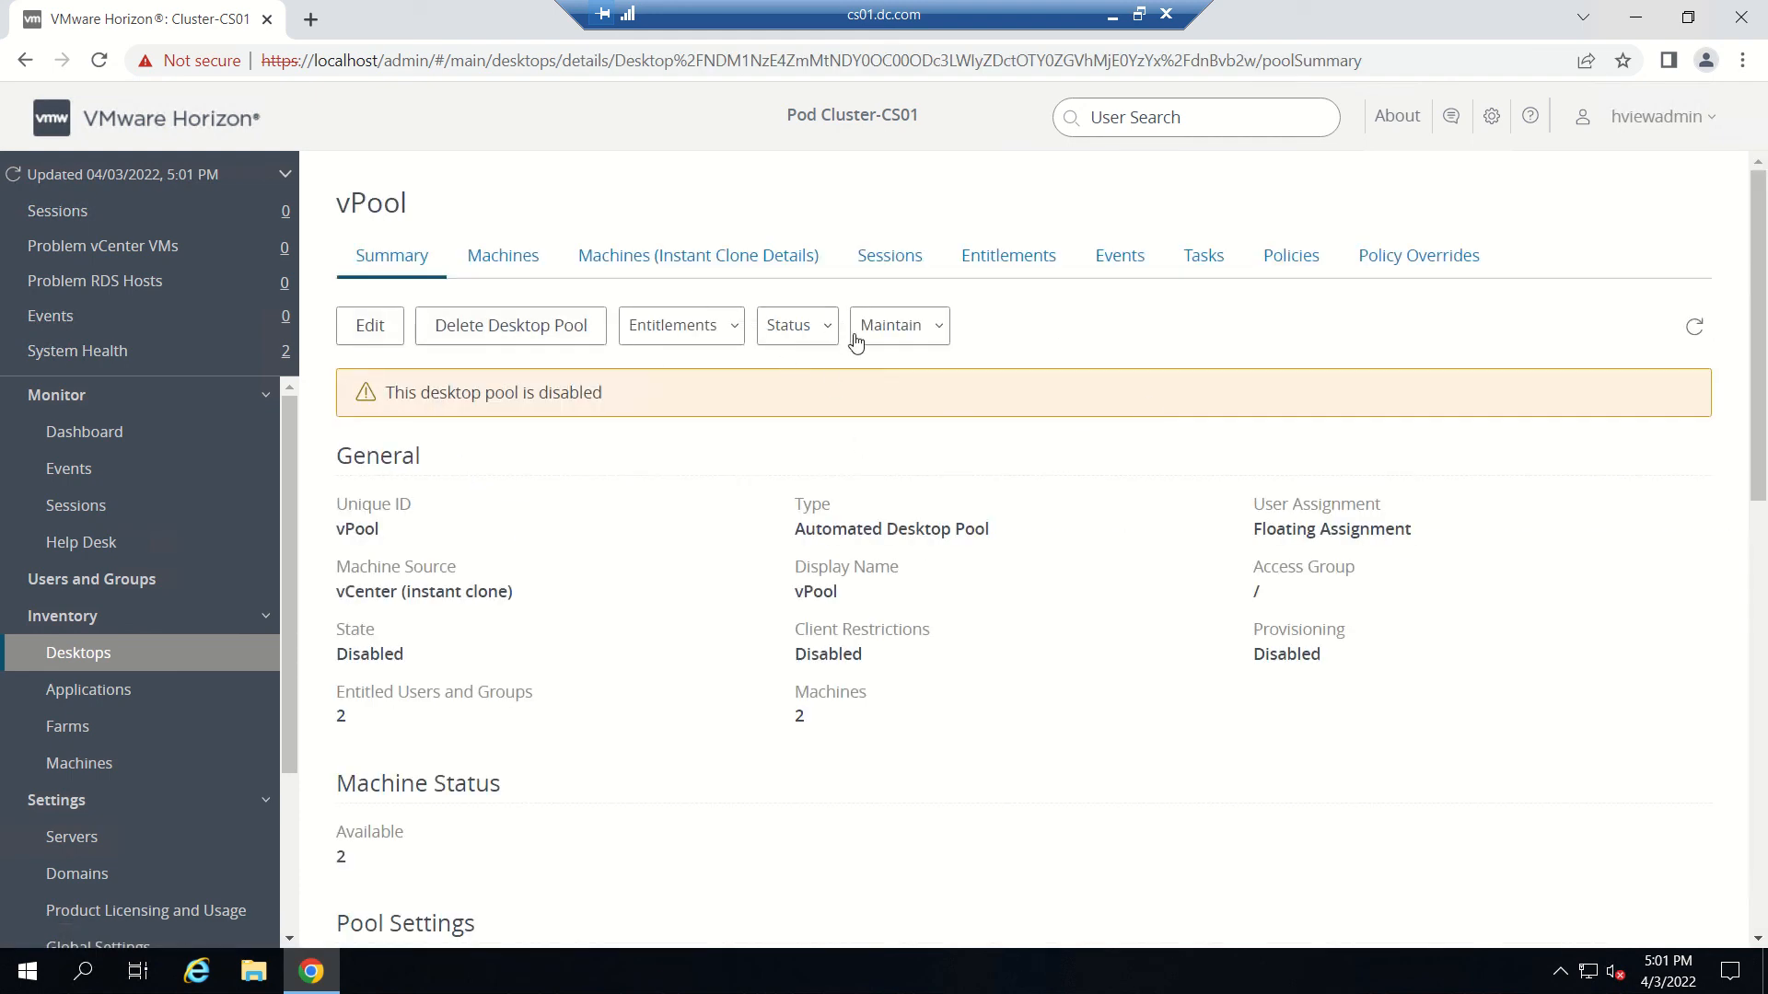
pyautogui.click(809, 331)
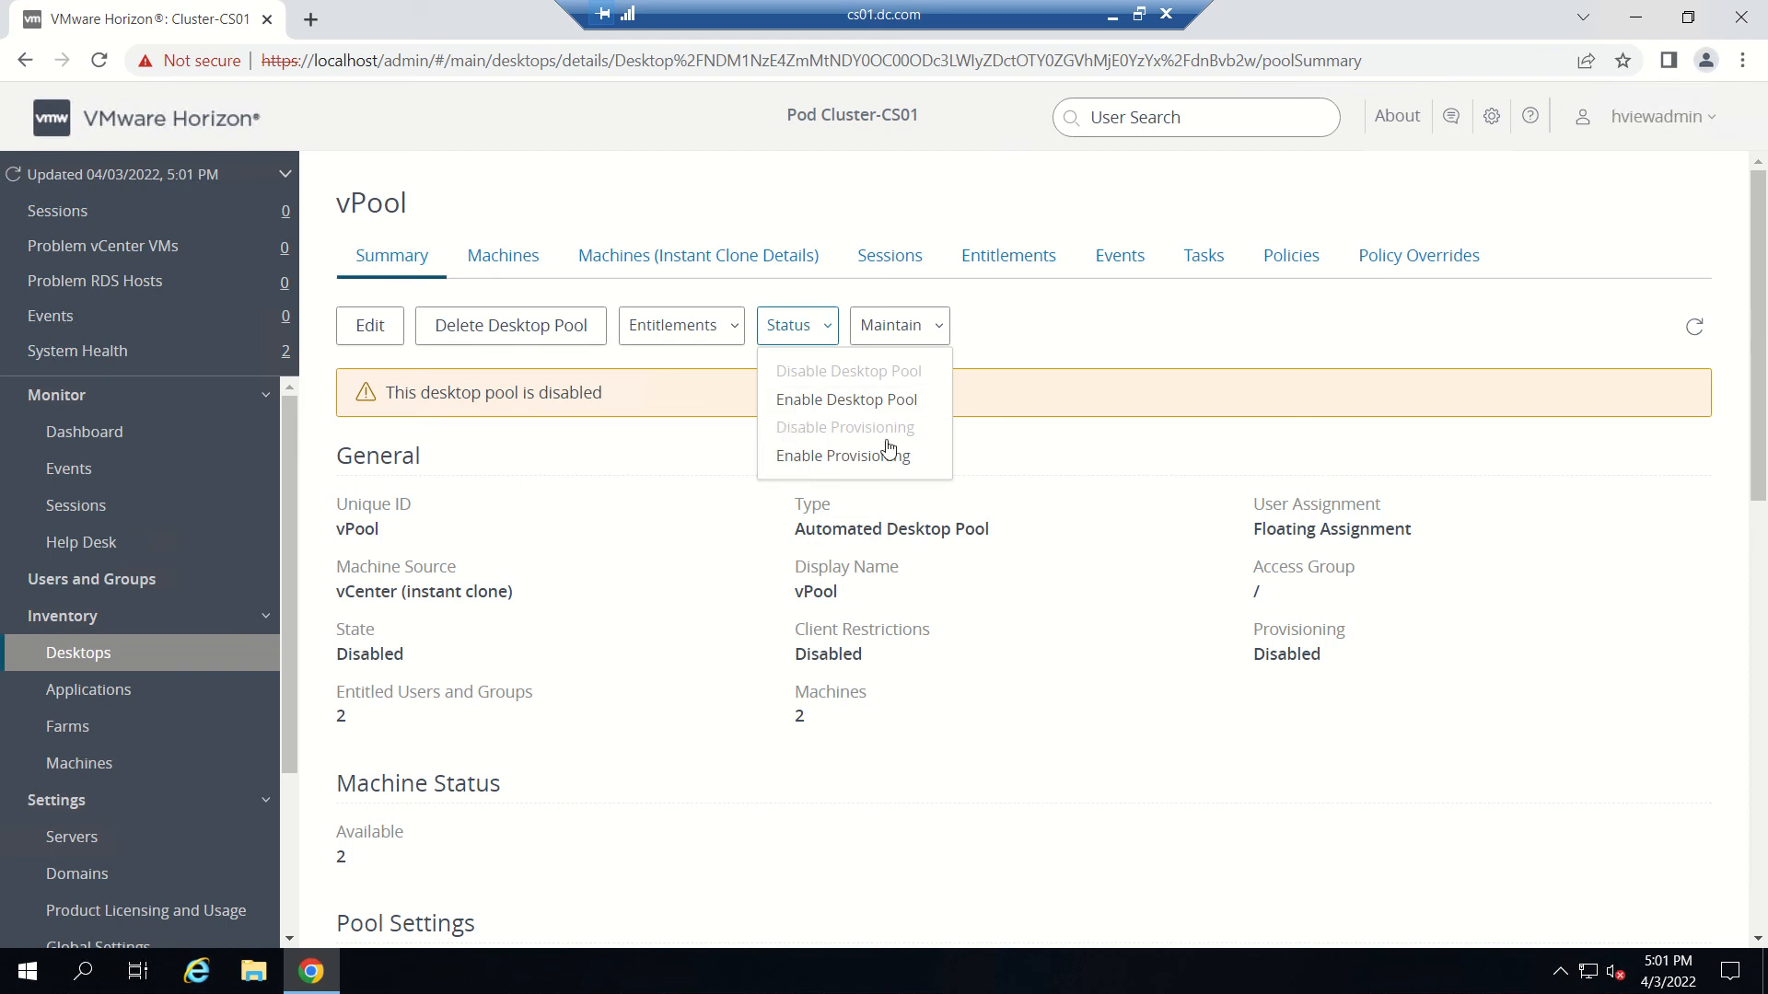
pyautogui.click(809, 404)
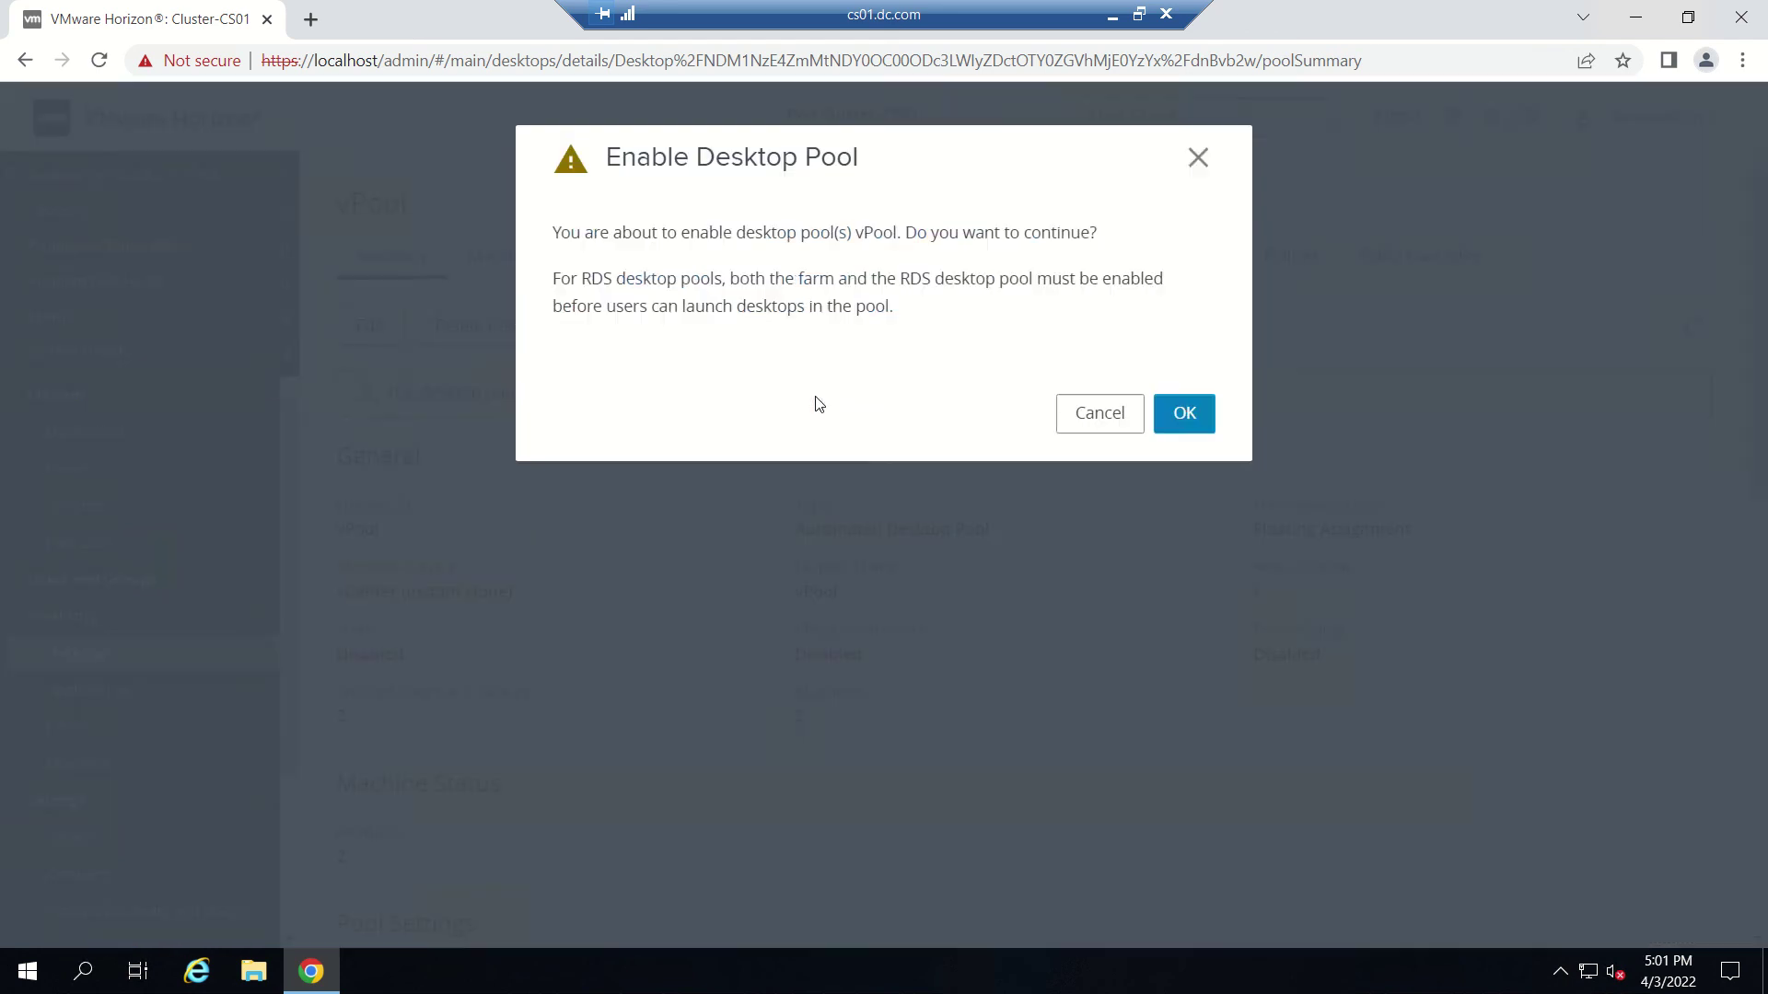
pyautogui.click(1184, 413)
pyautogui.click(1713, 330)
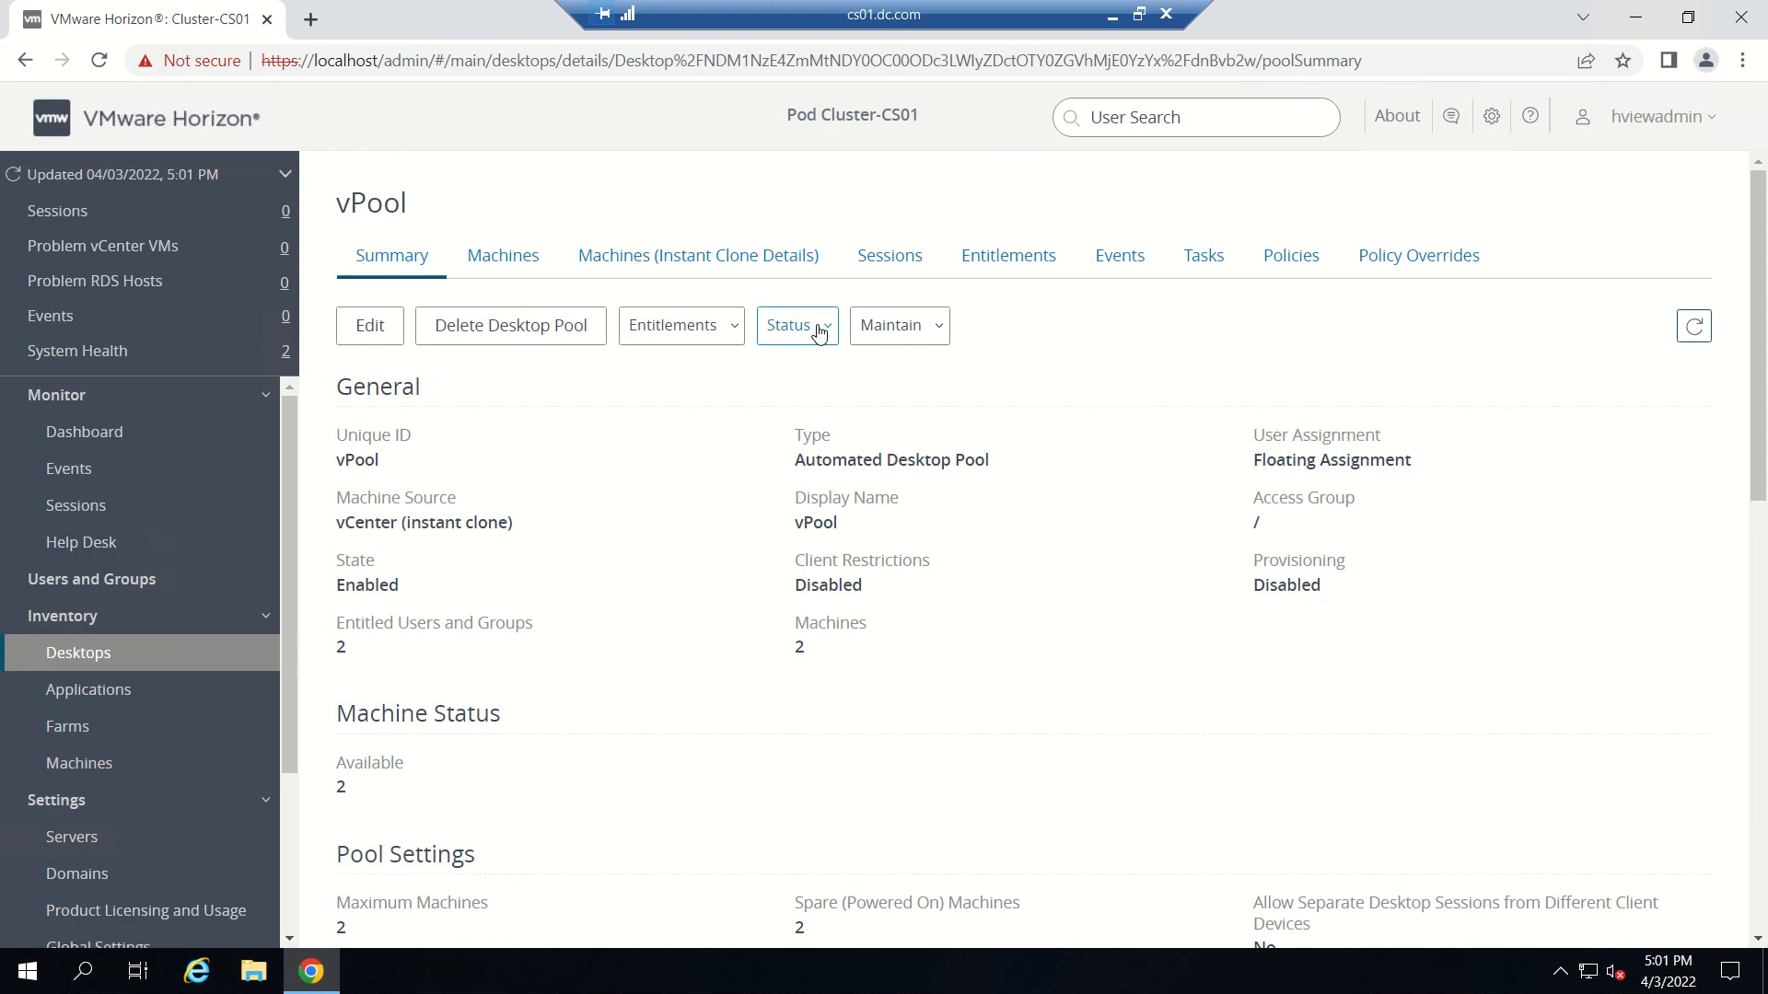
# - Re-enable provisioning for vPool and review its two machines, vm-1 and vm-2
pyautogui.click(819, 332)
pyautogui.click(829, 471)
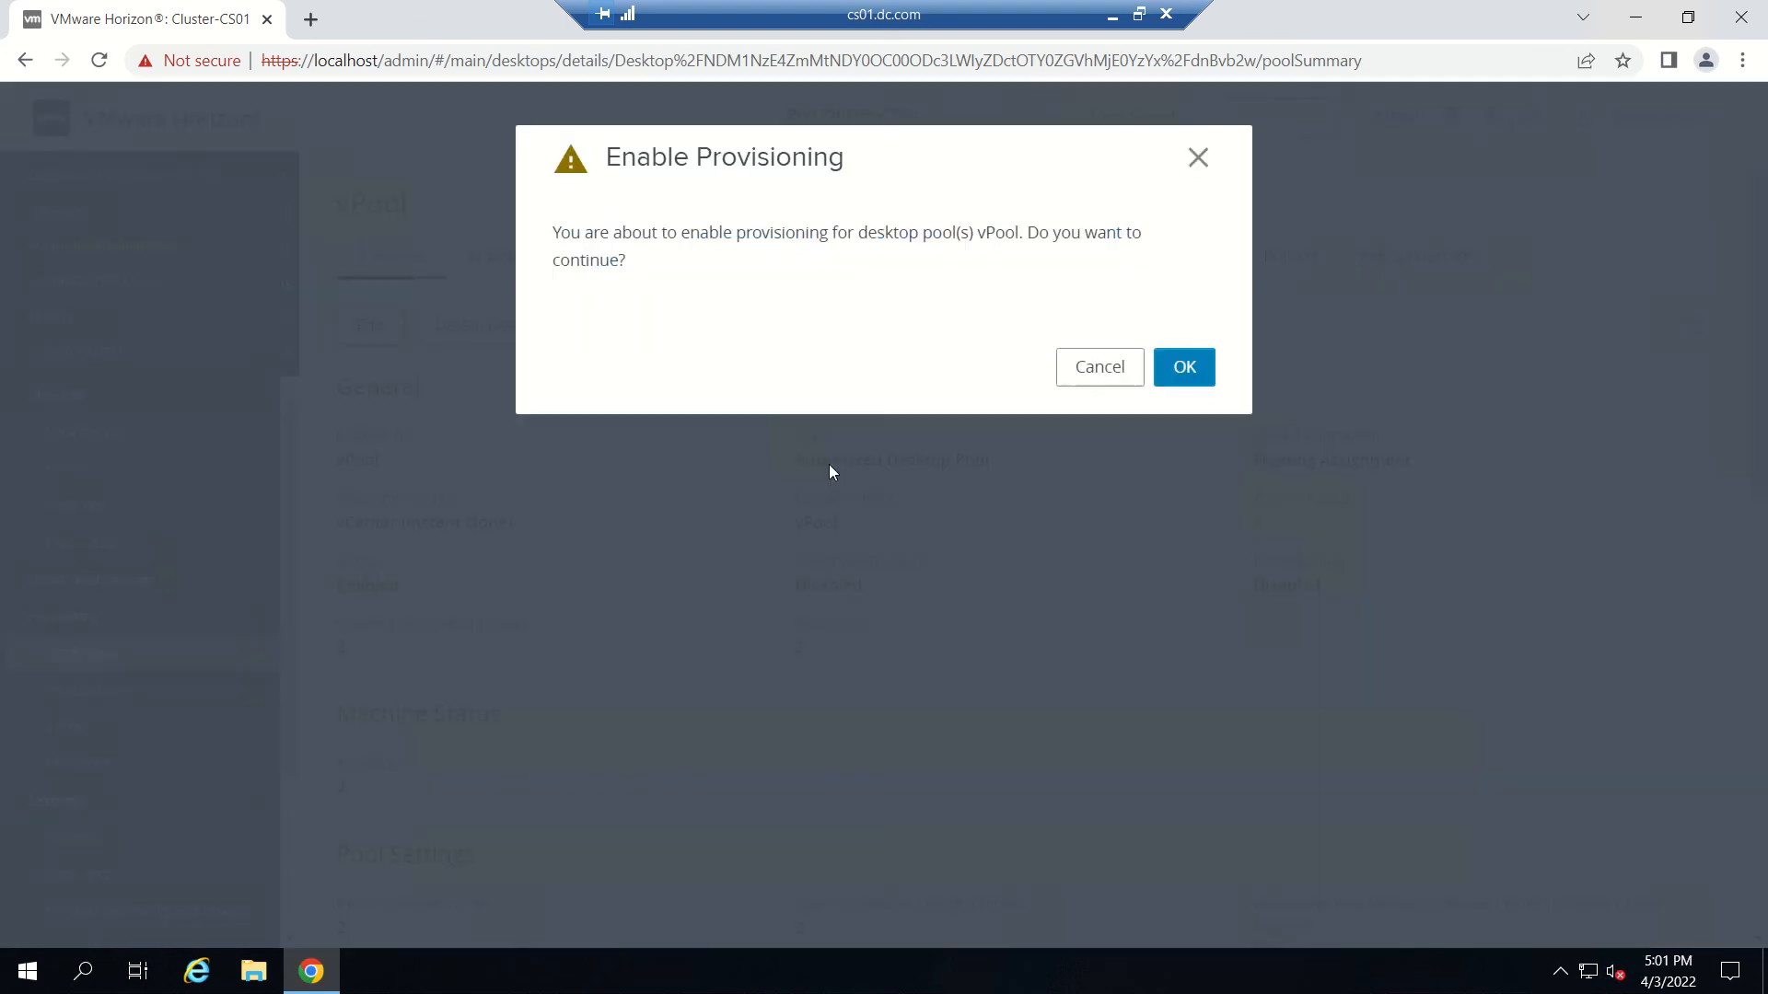
pyautogui.click(1184, 366)
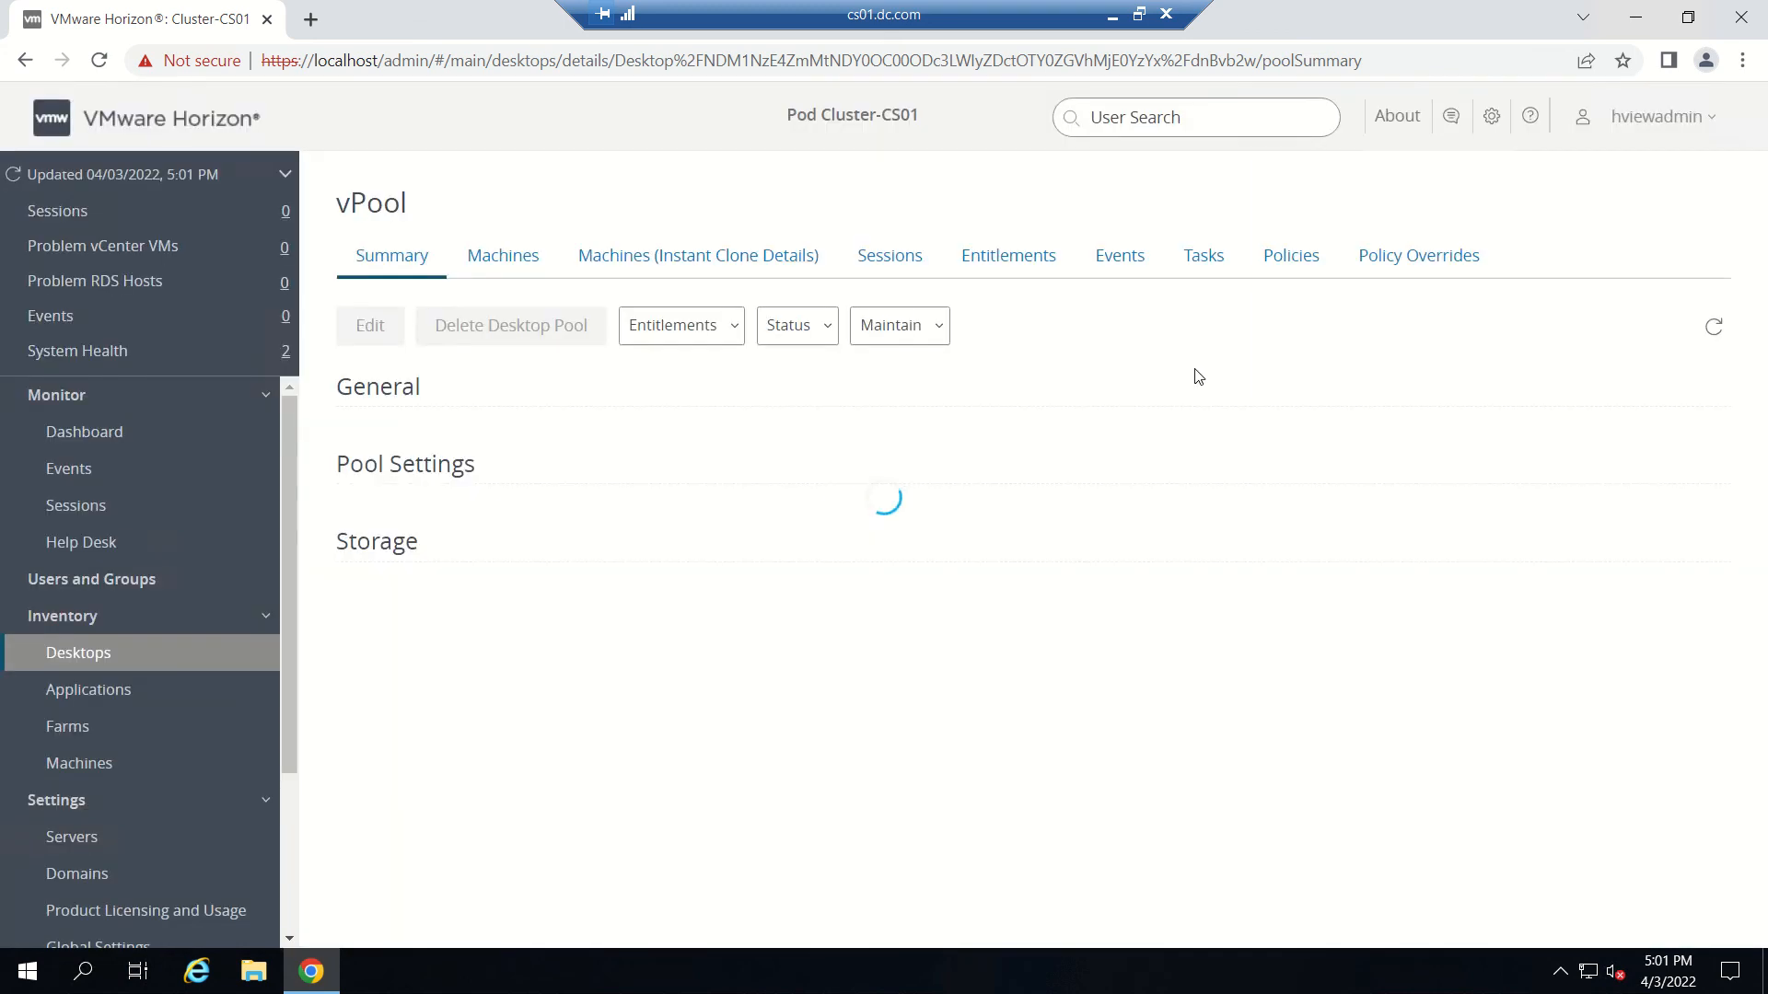
pyautogui.click(503, 254)
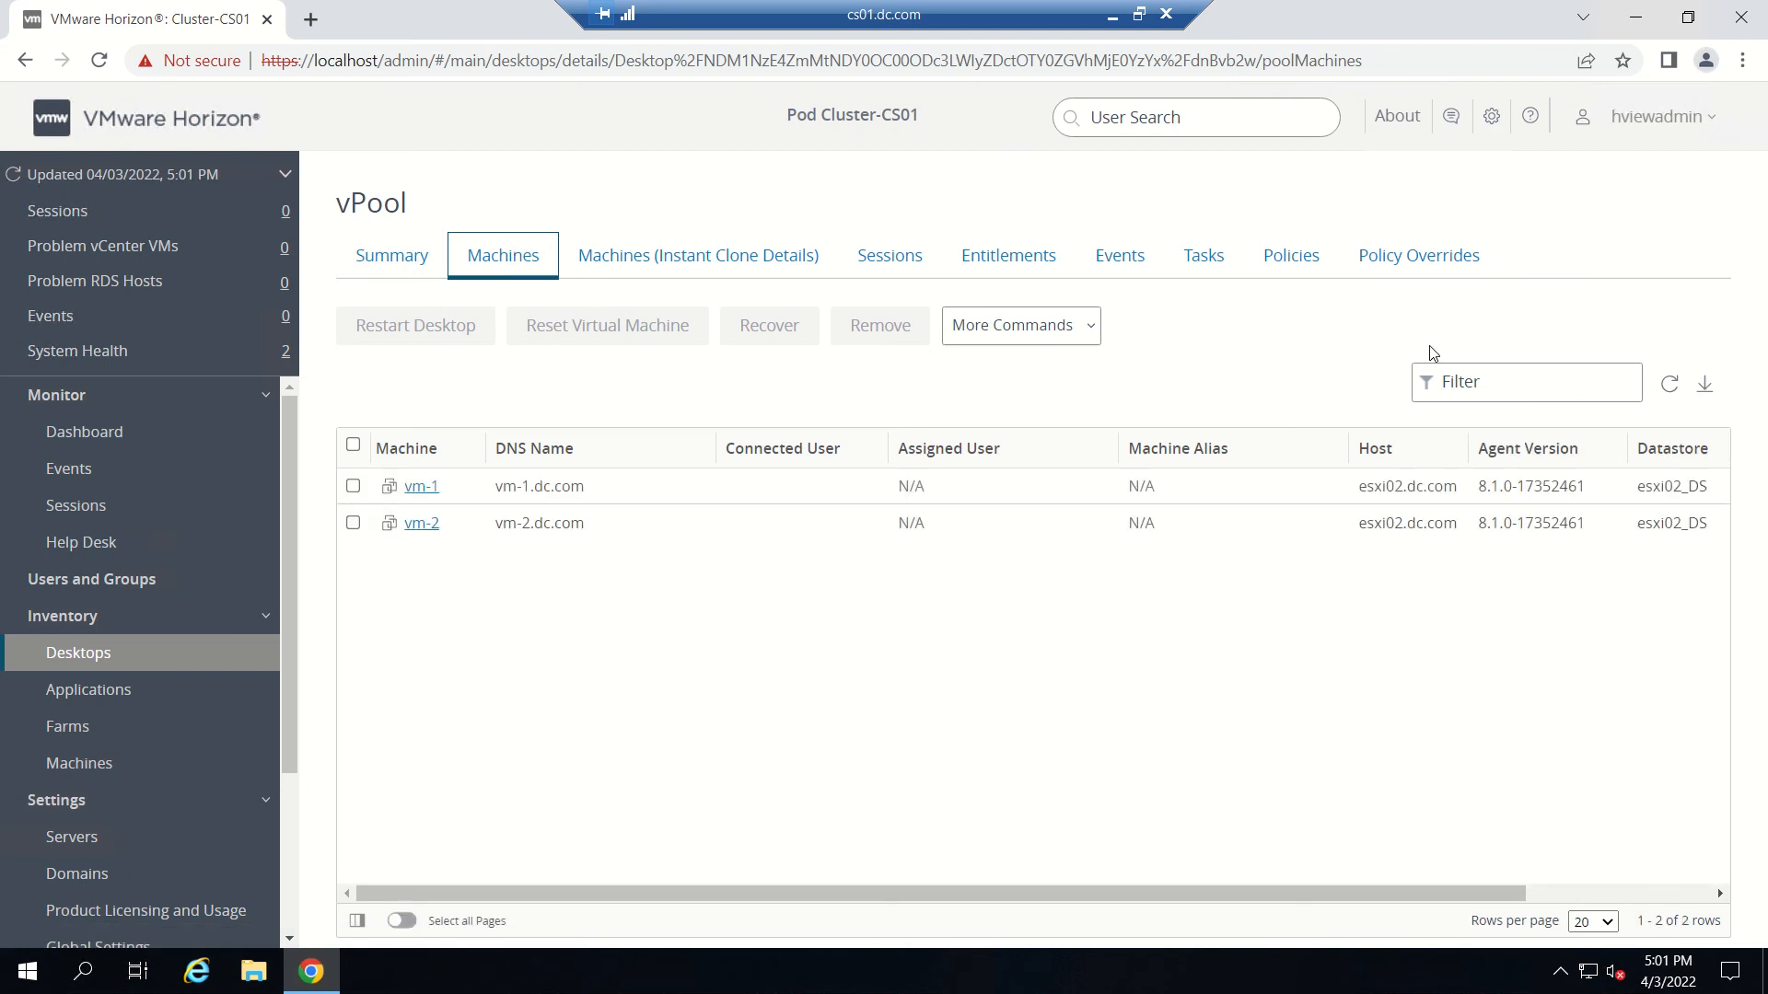
pyautogui.click(1111, 15)
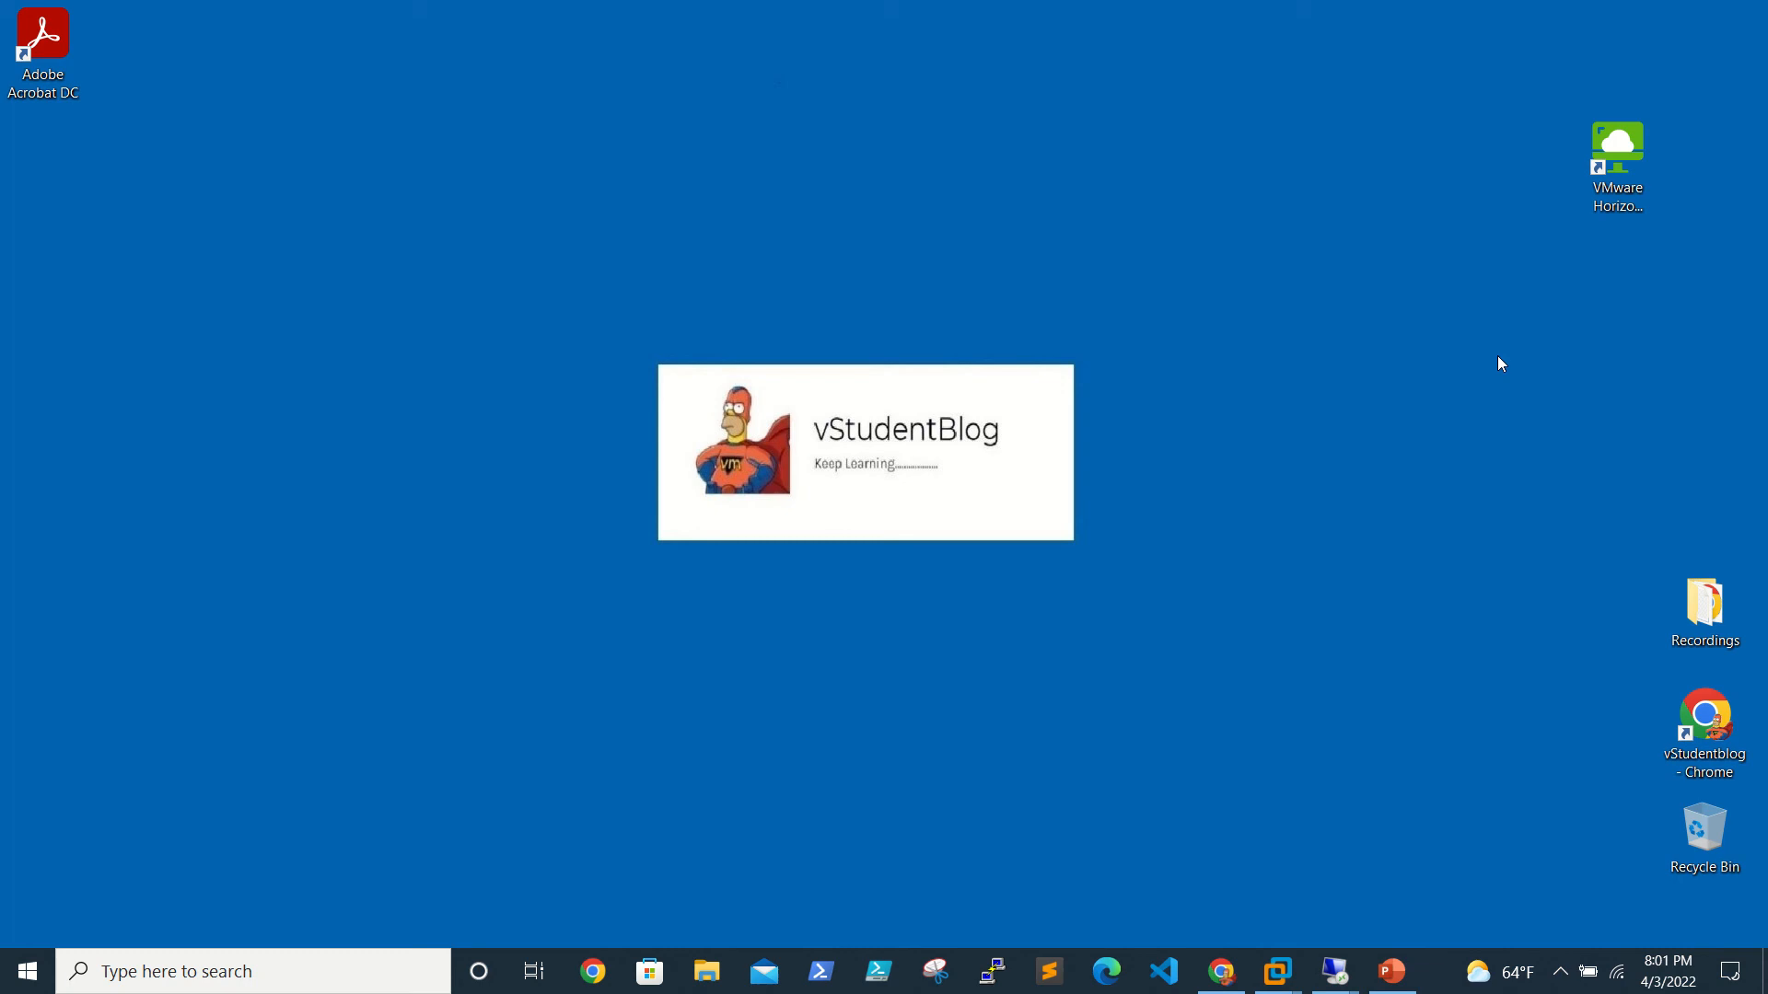
# - Connect Horizon Client to cs01.dc.com, sign in, and launch the vPool Windows 10 desktop
pyautogui.doubleClick(1616, 163)
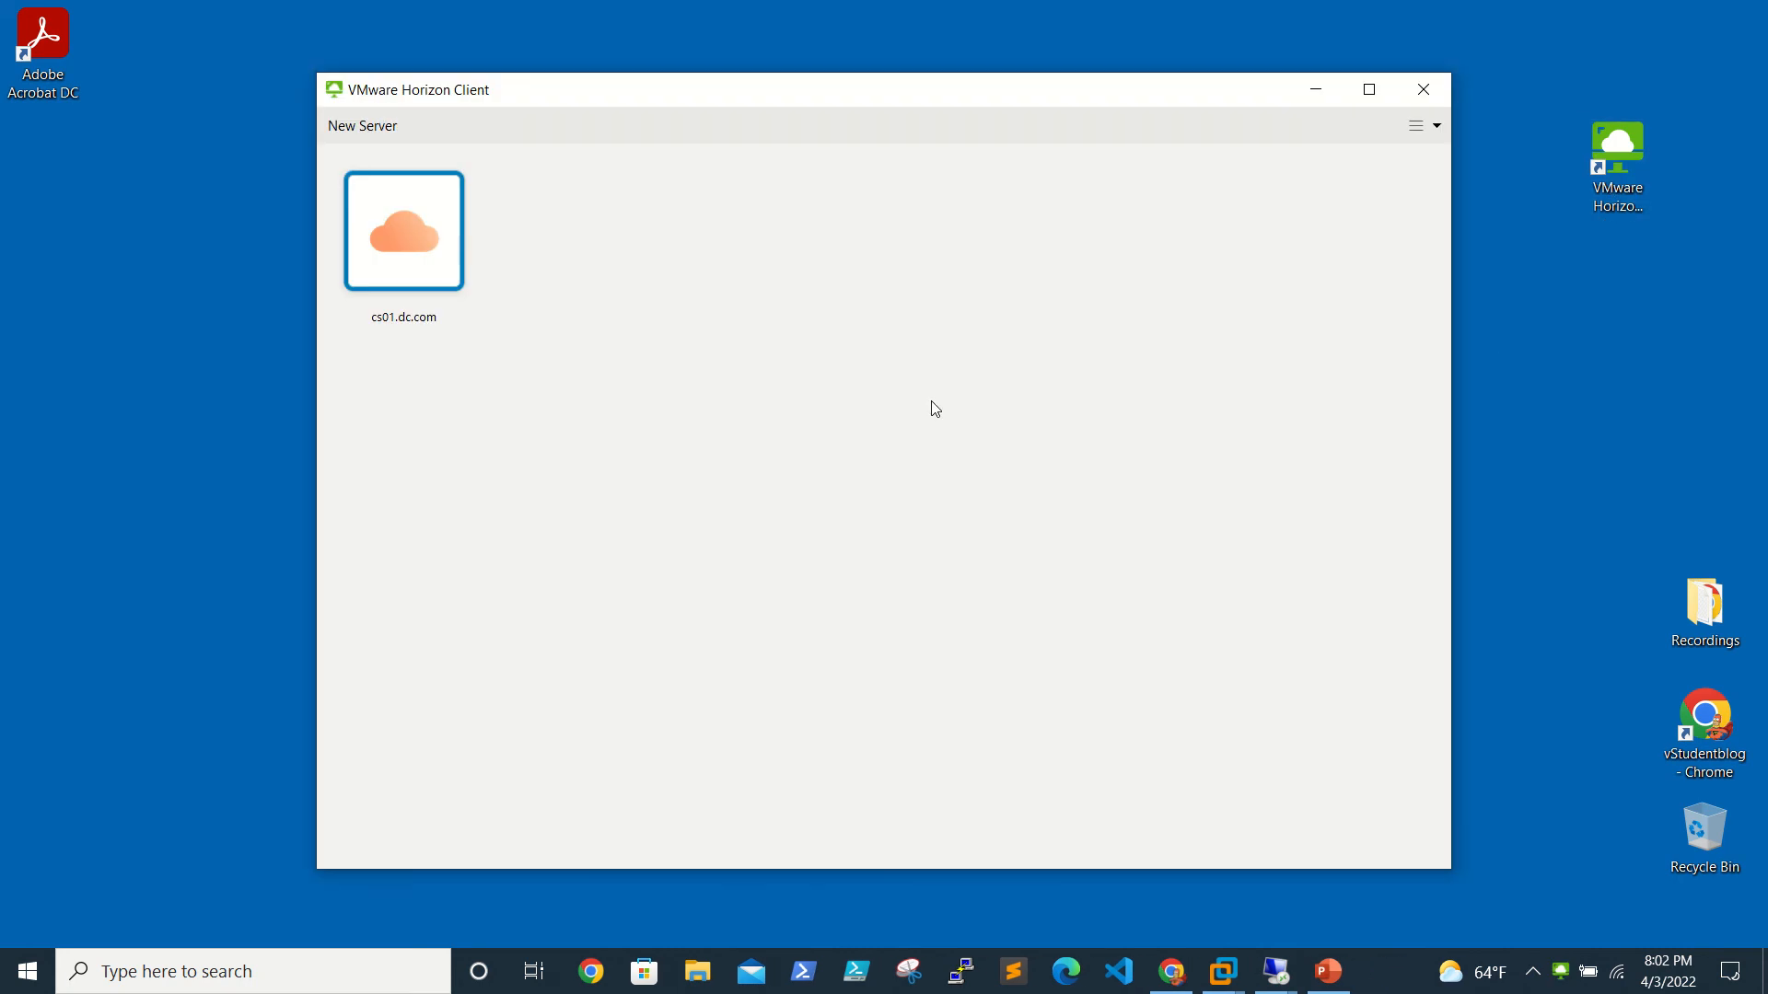
pyautogui.doubleClick(403, 232)
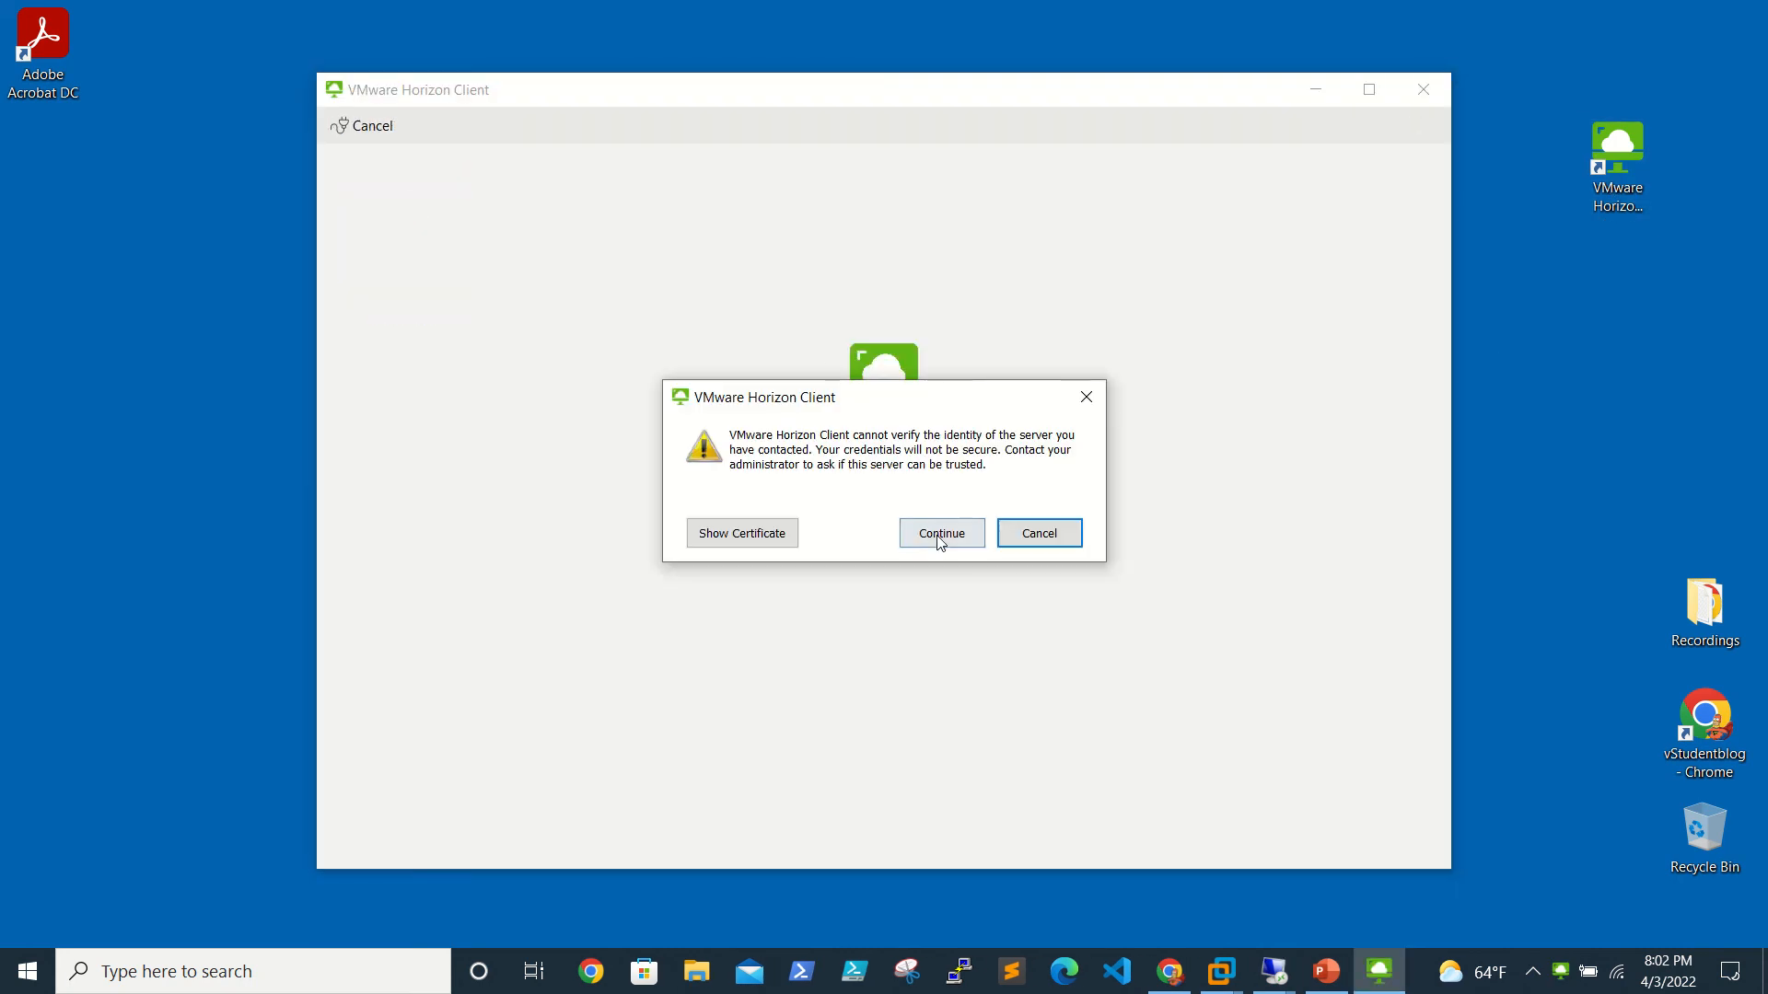
pyautogui.click(939, 540)
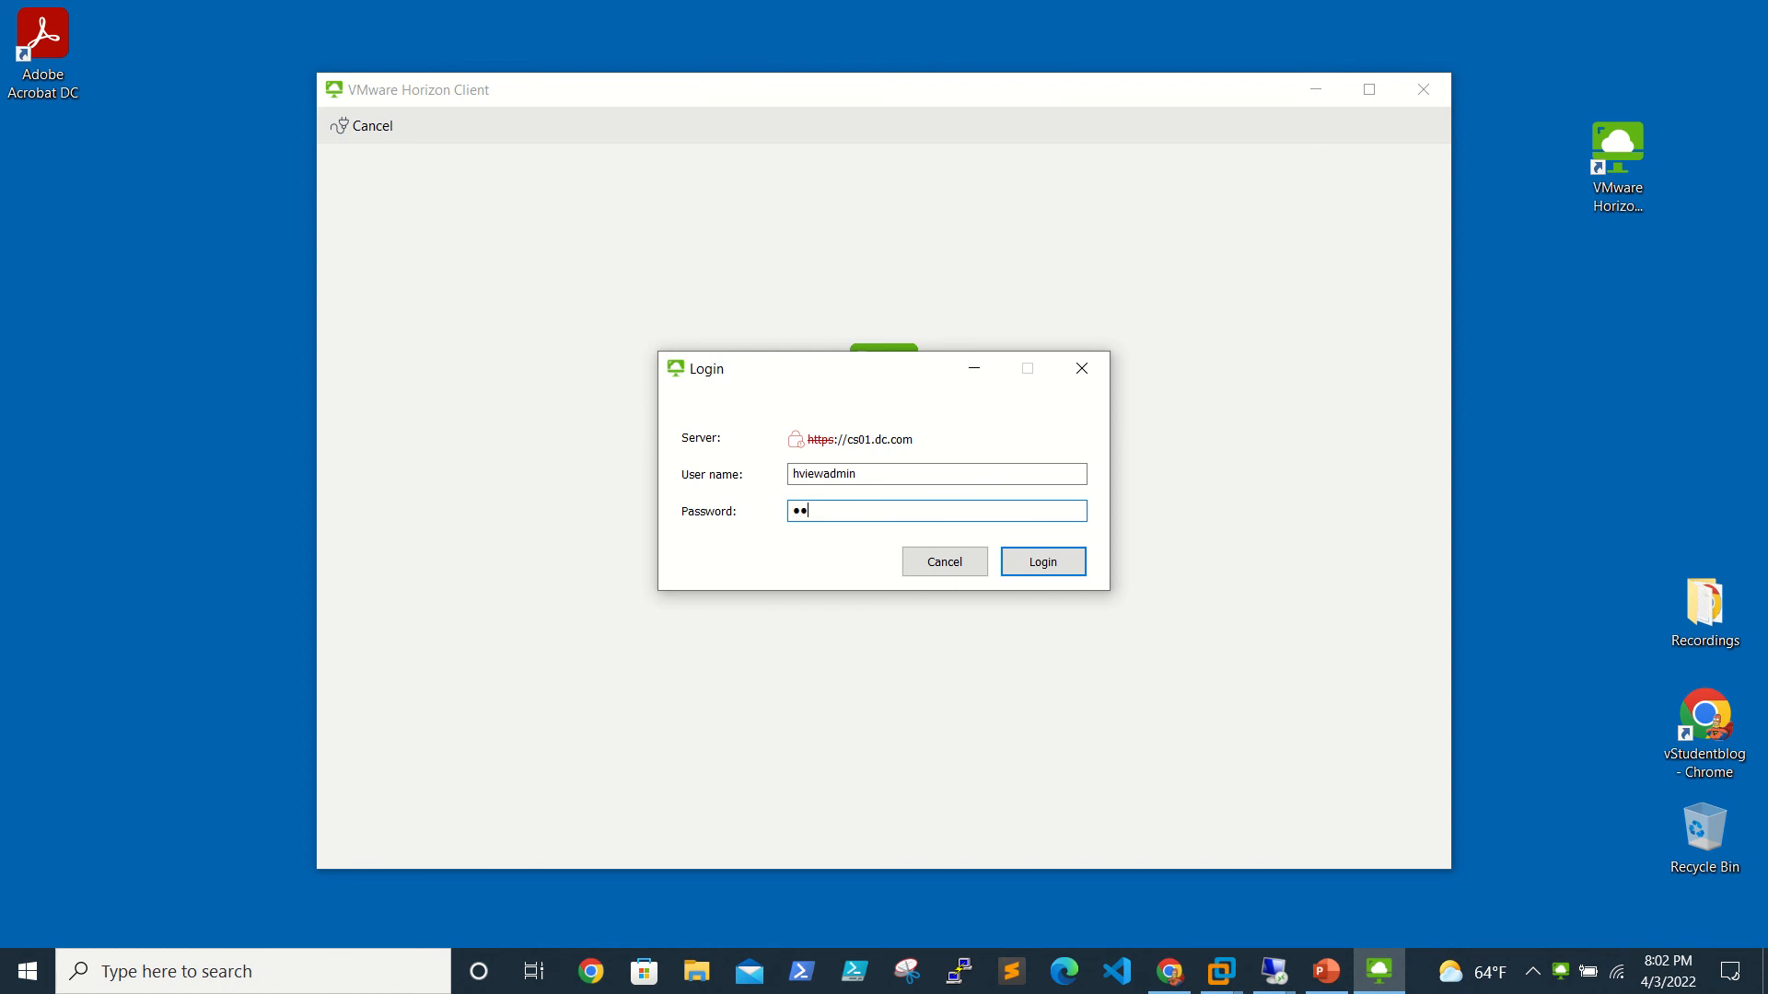
pyautogui.write('********')
pyautogui.press('Return')
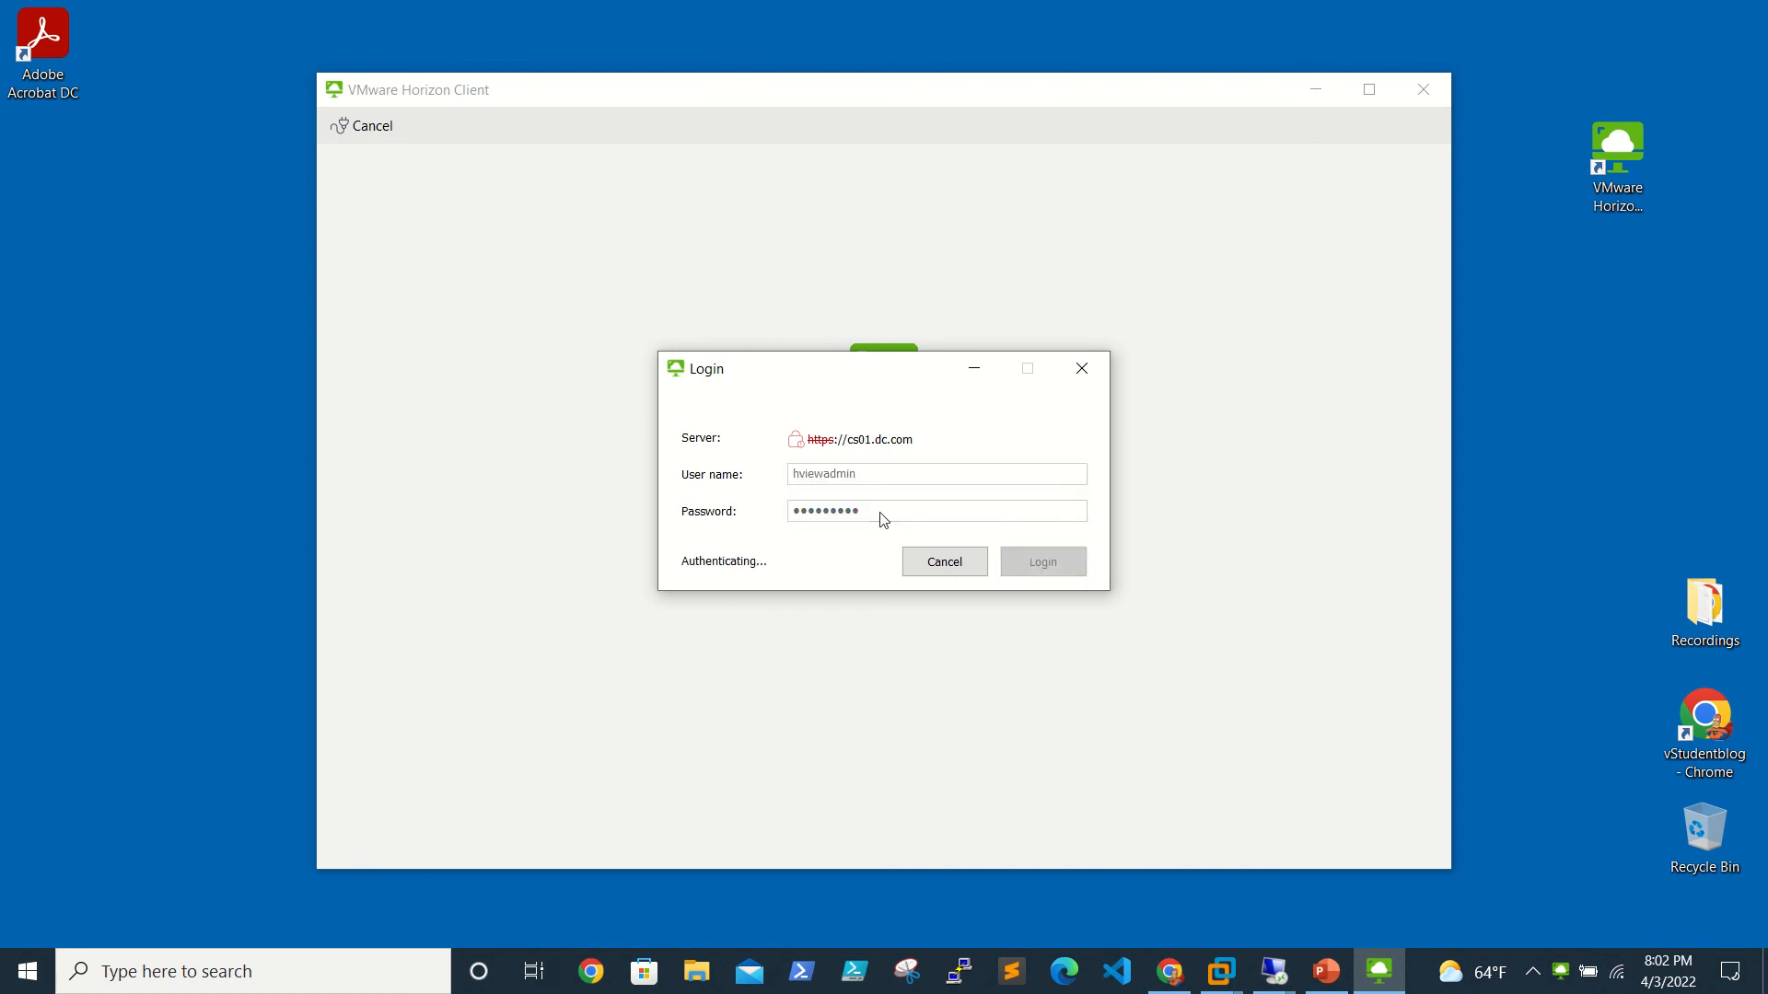
pyautogui.doubleClick(404, 232)
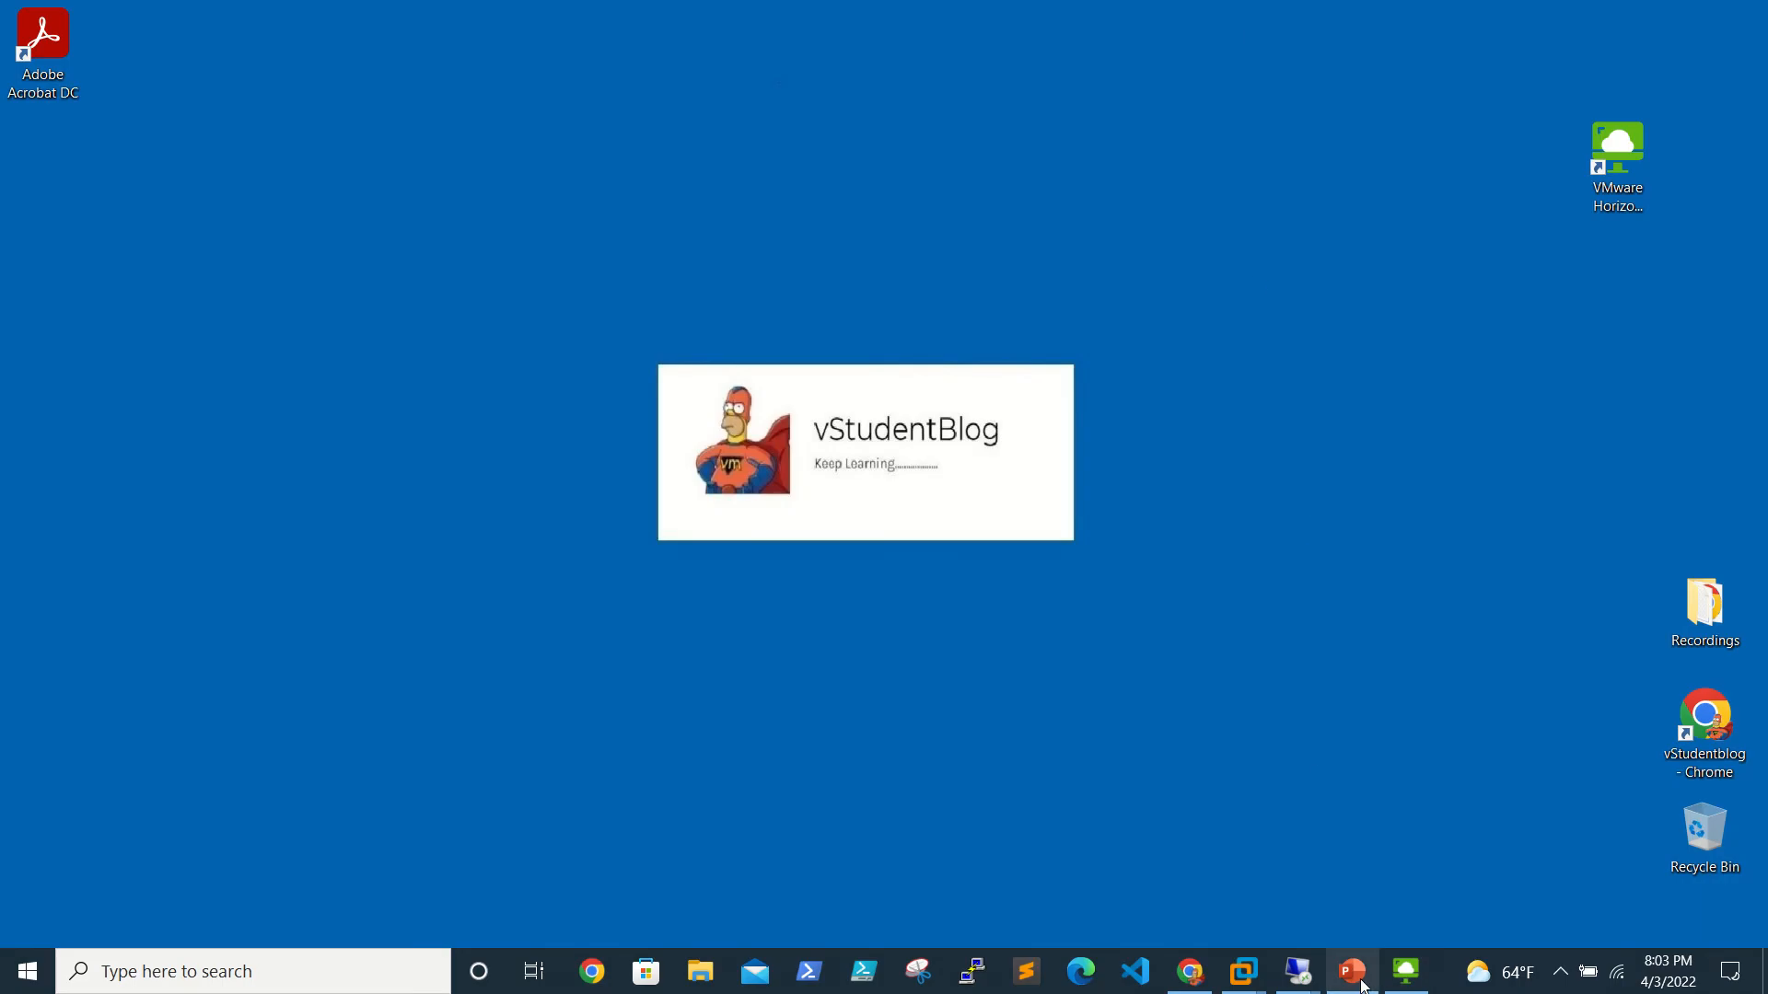
# - Revisit the Steps to upgrade slide, then return to the 'VMware Horizon Upgrade from 8.1 to 8.4' title slide
pyautogui.click(1350, 970)
pyautogui.scroll(1, 1258, 735)
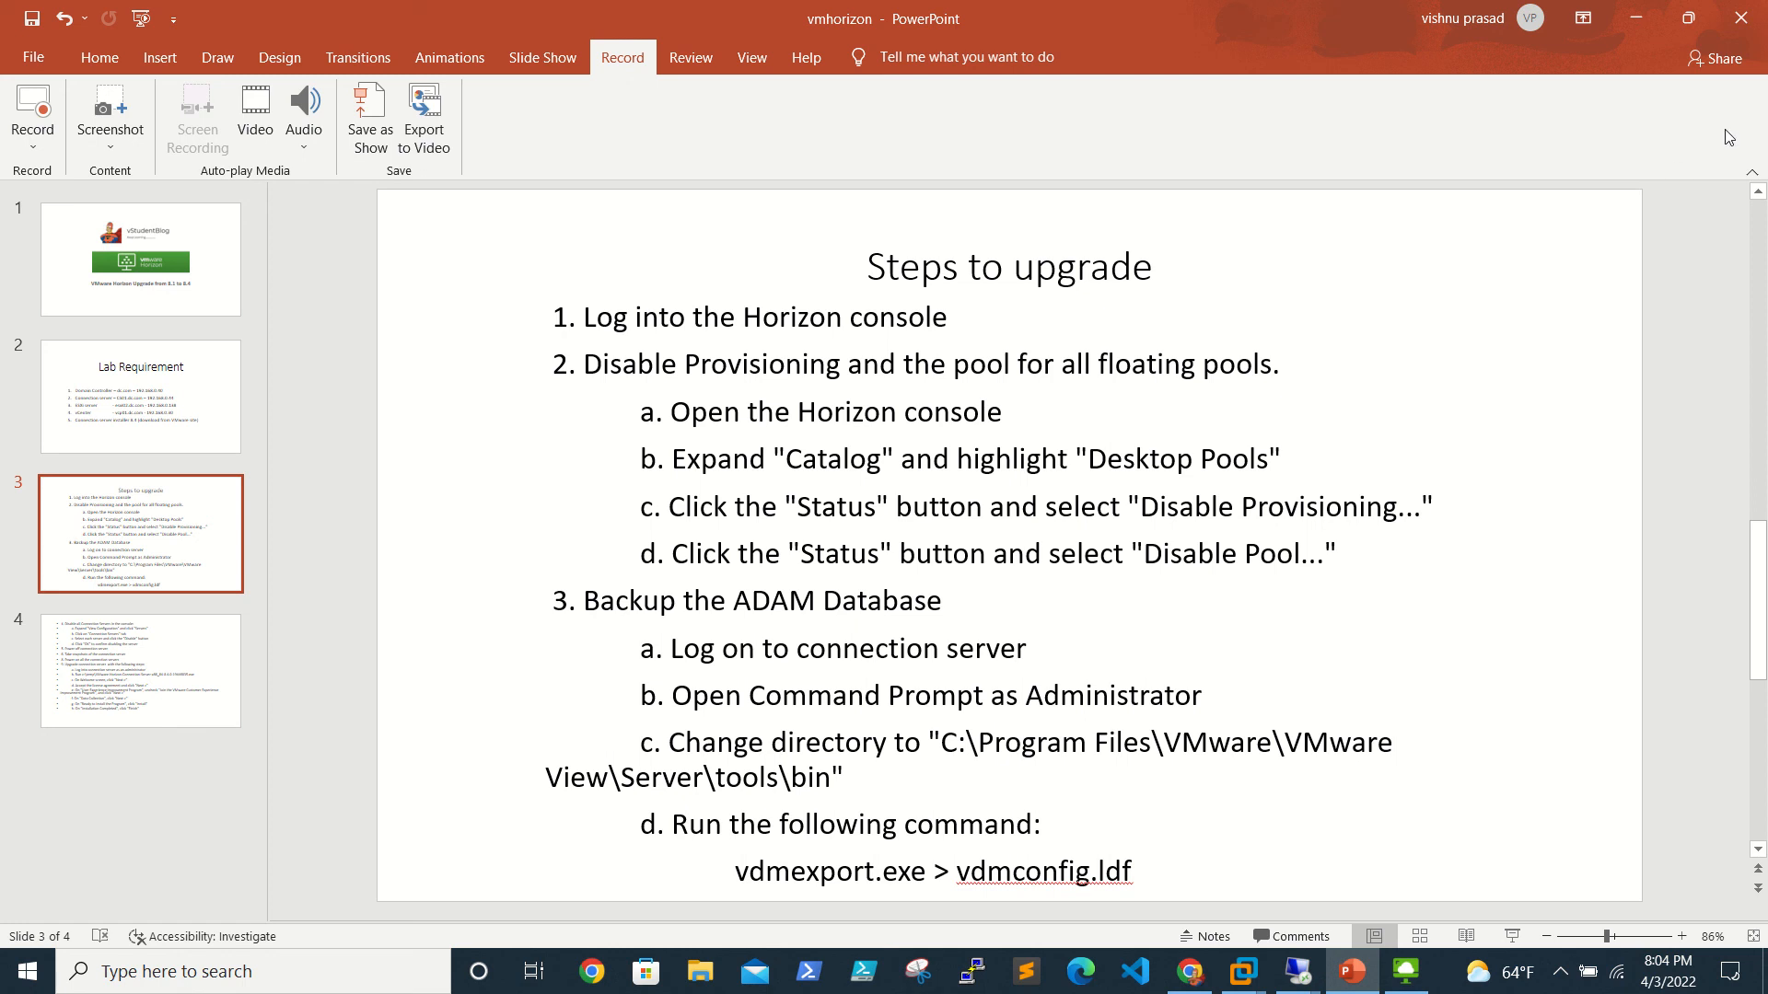
pyautogui.click(141, 556)
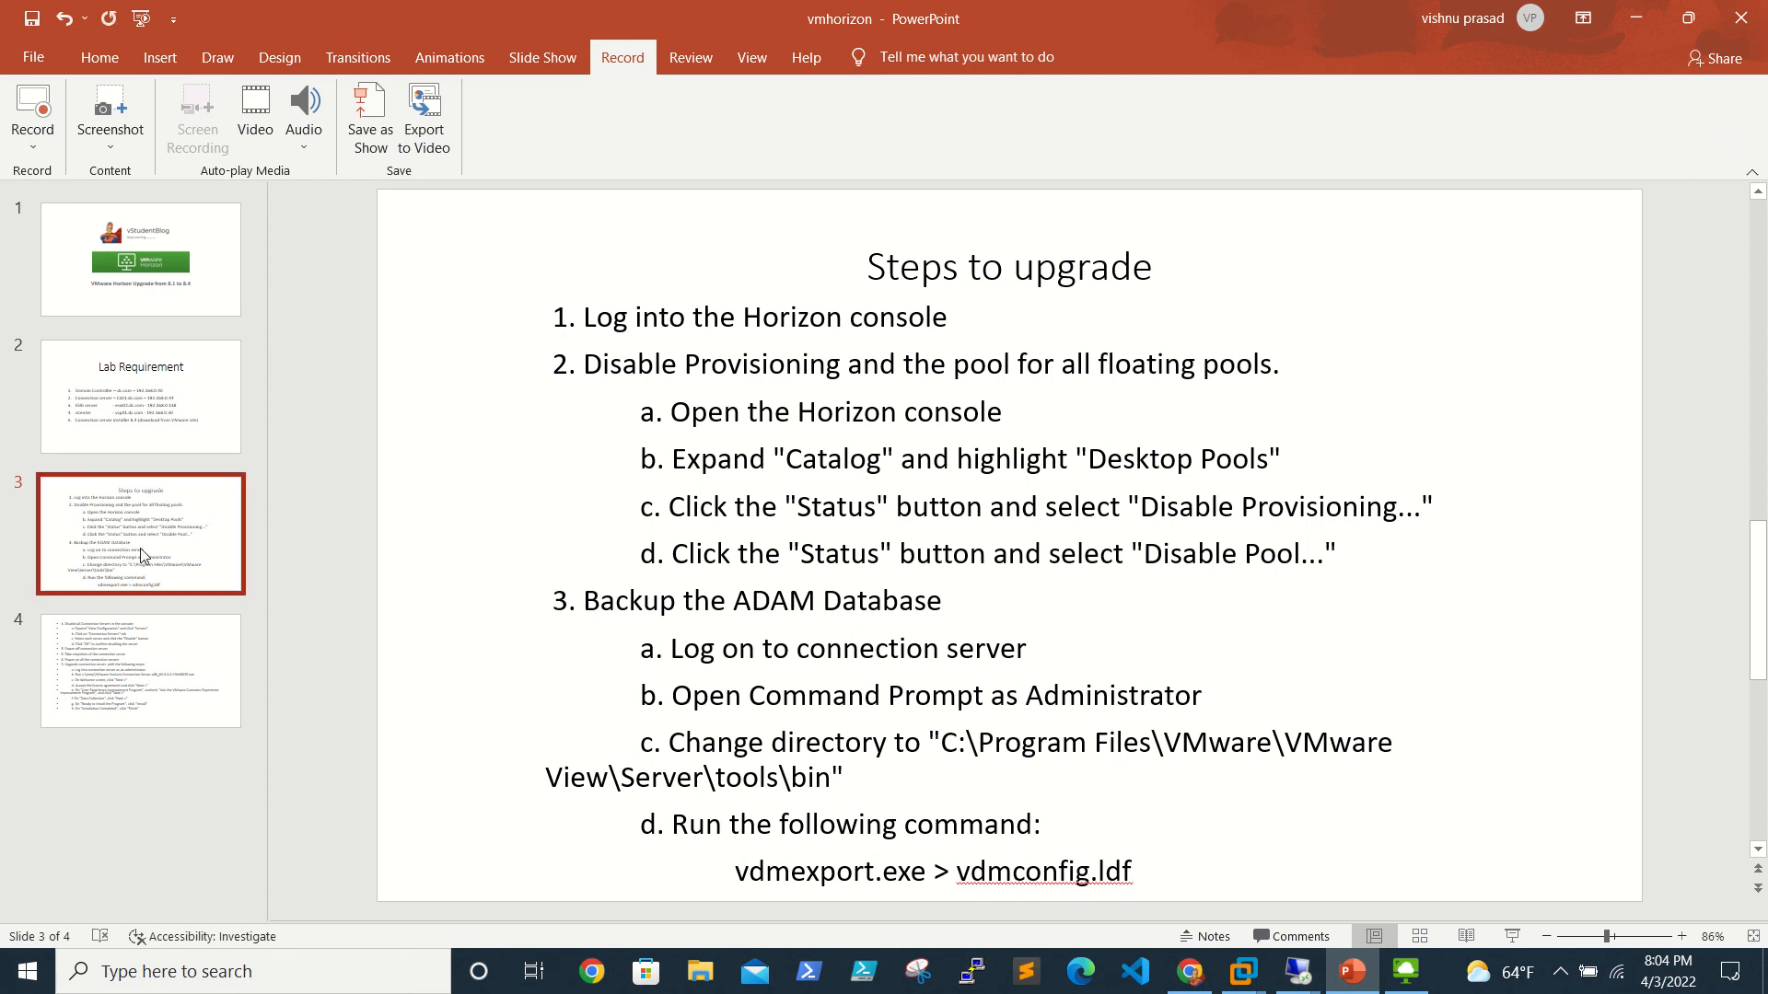
pyautogui.click(159, 283)
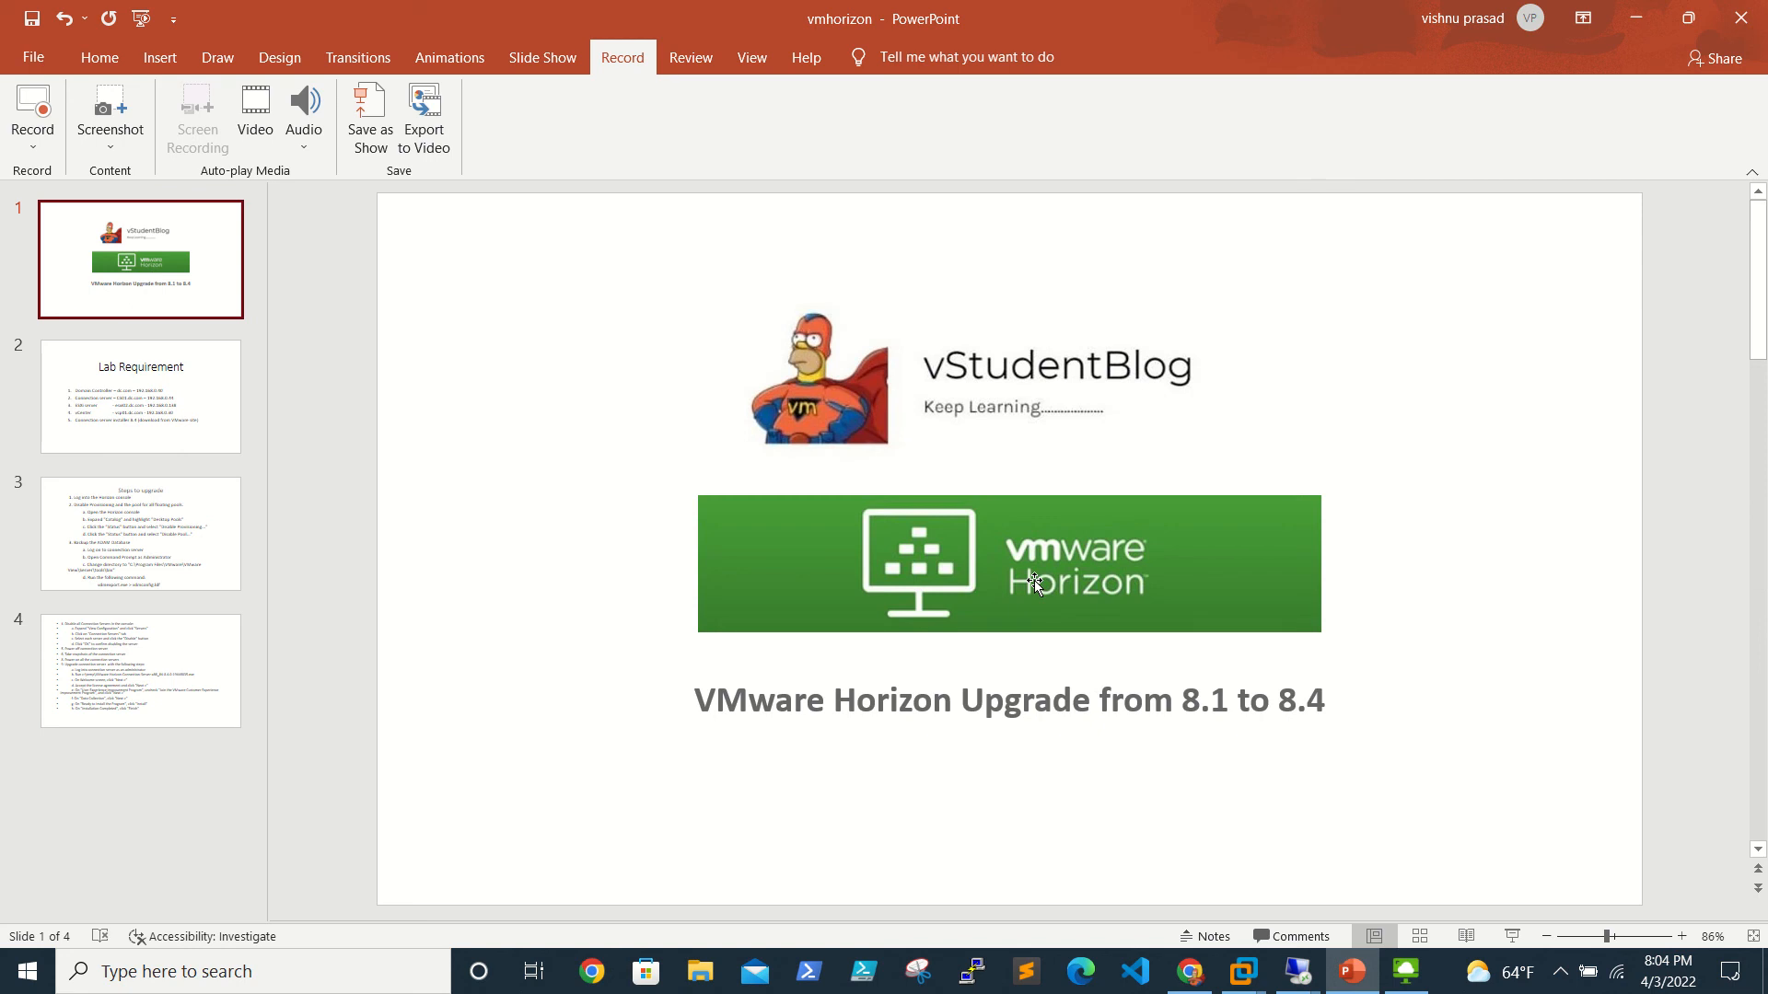